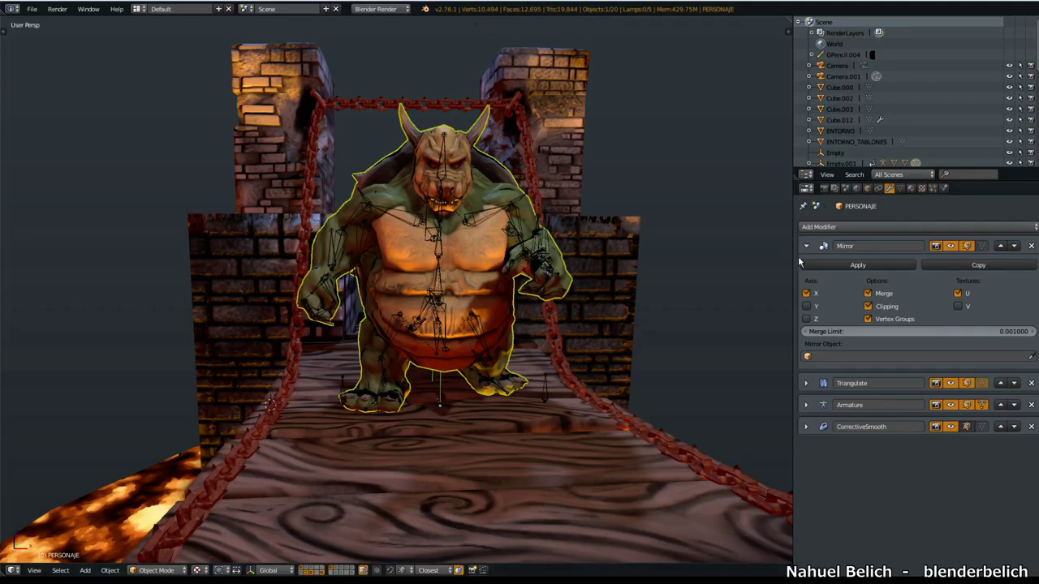
# Step: Examine the PERSONAJE character from several angles together with the axis and mirror-object options of its Mirror modifier
pyautogui.moveTo(612, 336); pyautogui.dragTo(752, 317, button='middle')
pyautogui.click(807, 306)
pyautogui.click(807, 306)
pyautogui.click(806, 306)
pyautogui.moveTo(763, 321); pyautogui.dragTo(646, 365, button='middle')
pyautogui.click(820, 306)
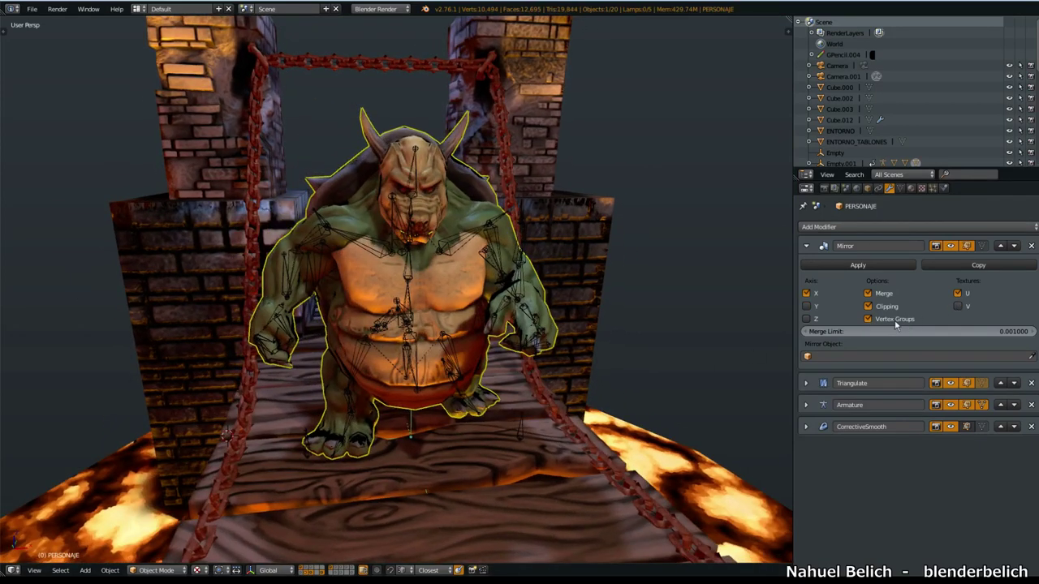
pyautogui.click(852, 357)
pyautogui.moveTo(578, 345); pyautogui.dragTo(579, 372, button='middle')
pyautogui.scroll(-3, 624, 388)
pyautogui.scroll(2, 612, 371)
pyautogui.moveTo(466, 425); pyautogui.dragTo(453, 390, button='middle')
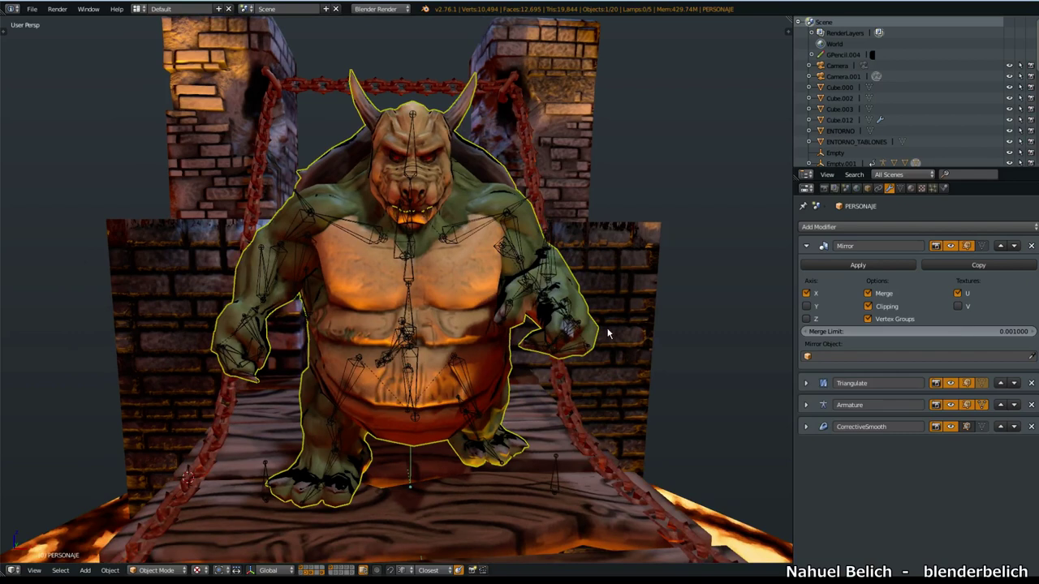
# Step: Turn the Mirror modifier's viewport display off to inspect the character's unmirrored half, and switch it back on
pyautogui.click(951, 246)
pyautogui.moveTo(514, 383); pyautogui.dragTo(462, 315, button='middle')
pyautogui.press('Tab')
pyautogui.press('Tab')
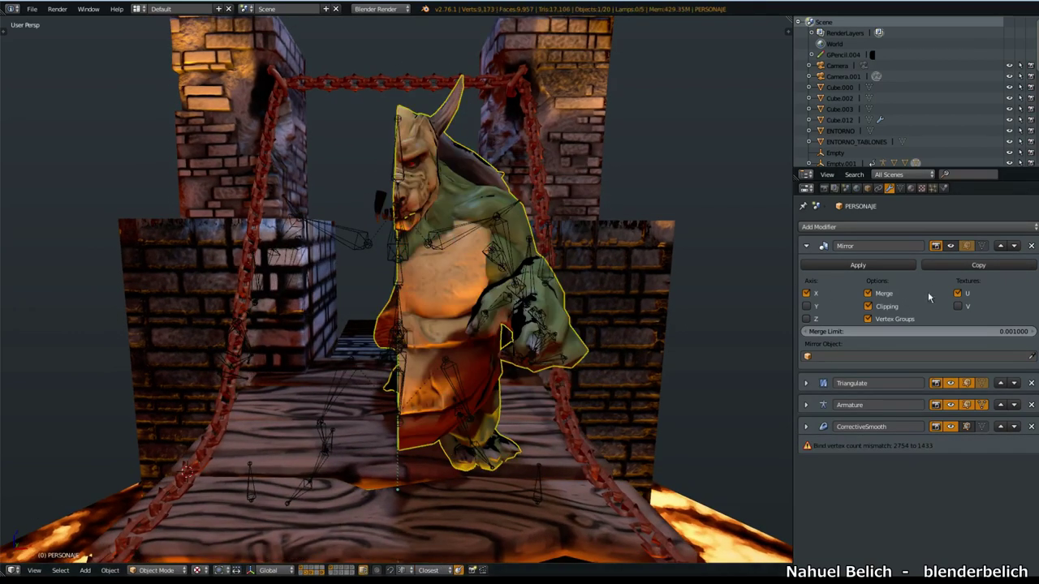
pyautogui.click(952, 248)
pyautogui.moveTo(402, 311); pyautogui.dragTo(570, 256, button='middle')
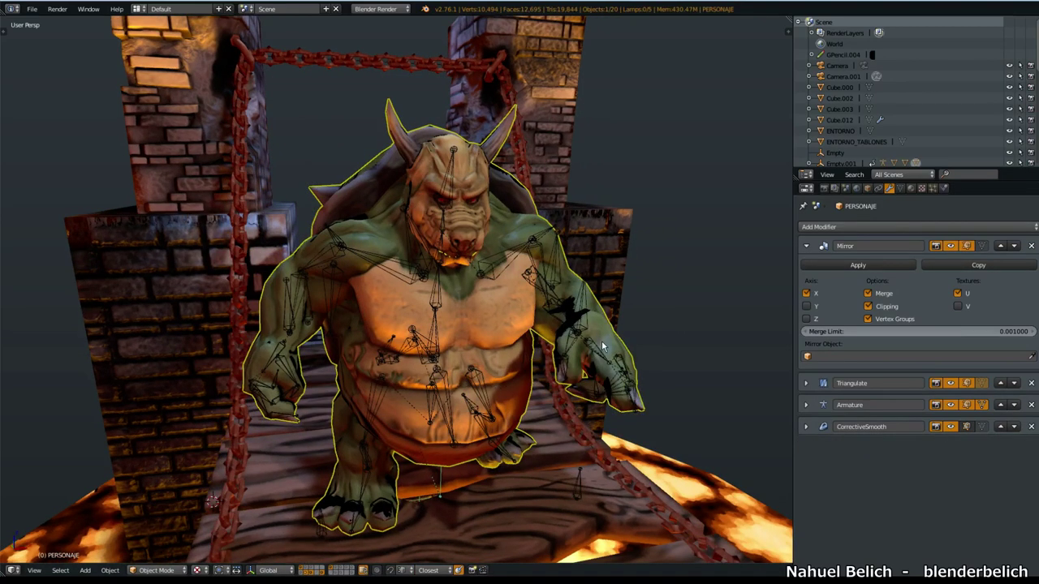
pyautogui.moveTo(601, 349); pyautogui.dragTo(622, 325, button='middle')
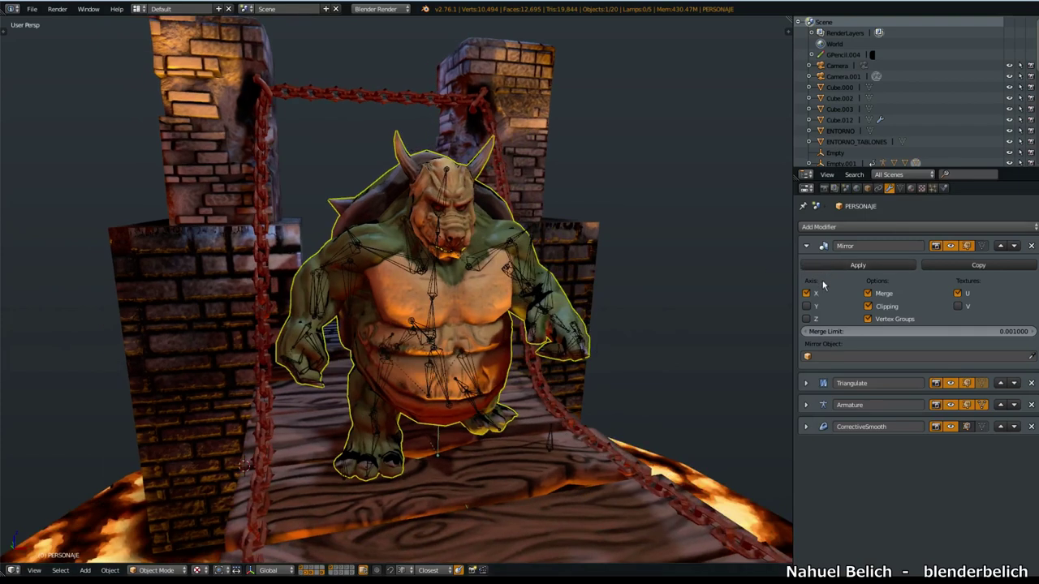
pyautogui.moveTo(703, 307); pyautogui.dragTo(715, 345, button='middle')
pyautogui.scroll(-2, 714, 346)
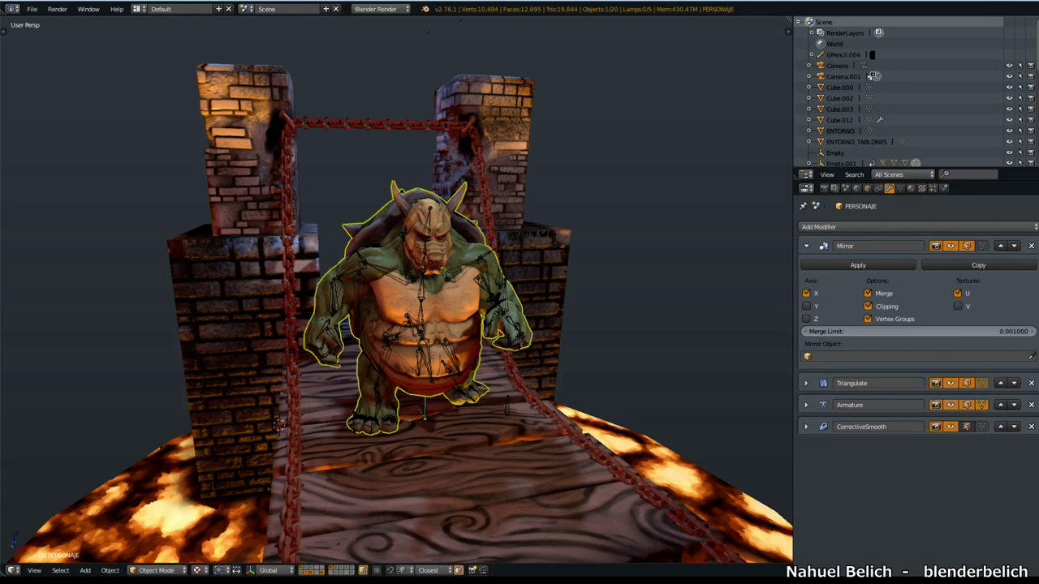
# Step: Swap the textured character view with the outliner area and make the large area a second 3D view
pyautogui.keyDown('ctrl'); pyautogui.moveTo(797, 18); pyautogui.dragTo(733, 176); pyautogui.keyUp('ctrl')
pyautogui.hotkey('shift', 'F5')
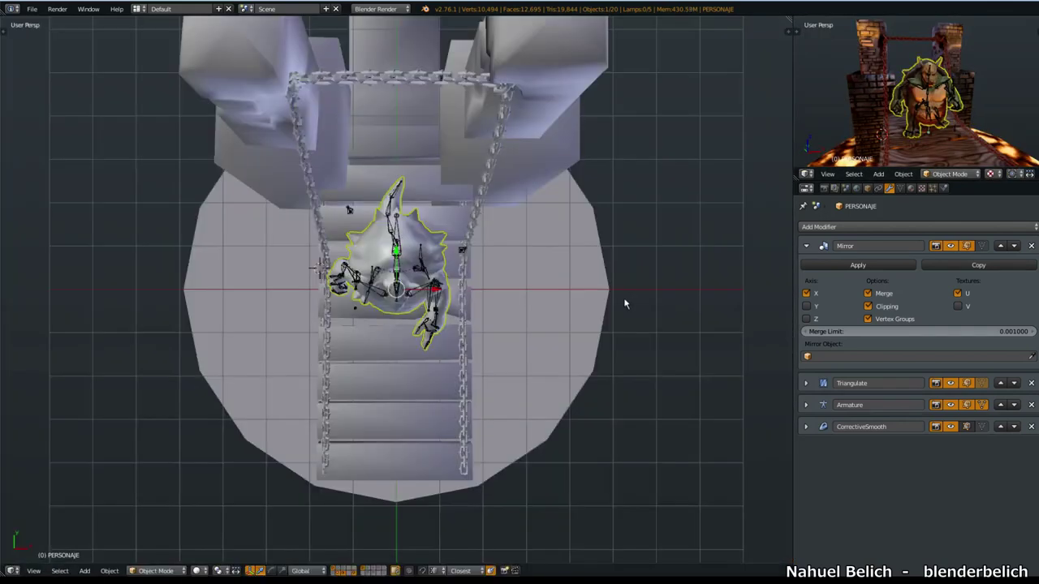
pyautogui.moveTo(471, 388); pyautogui.dragTo(519, 329, button='middle')
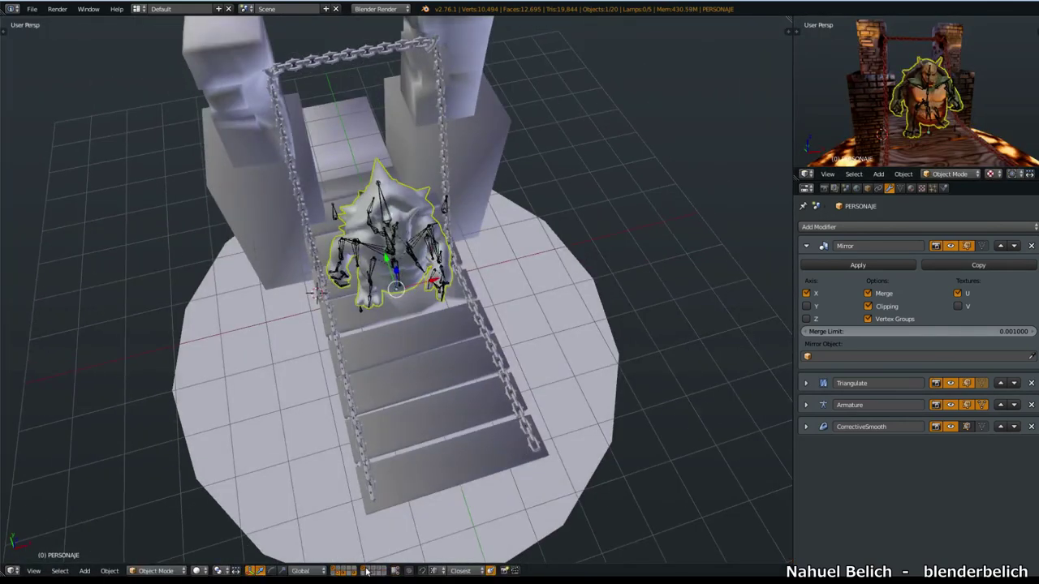
# Step: Switch the large 3D view to an empty layer and snap the 3D cursor to the world origin
pyautogui.click(357, 571)
pyautogui.moveTo(403, 517); pyautogui.dragTo(437, 406, button='middle')
pyautogui.hotkey('shift', 's')
pyautogui.click(406, 472)
pyautogui.moveTo(430, 363); pyautogui.dragTo(448, 388, button='middle')
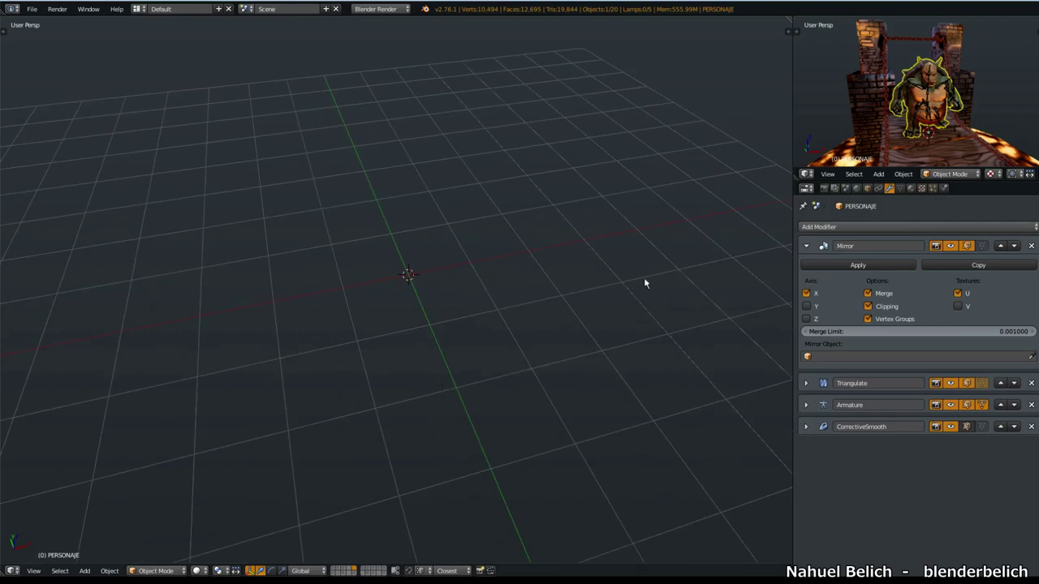
# Step: Add a cube mesh at the world origin
pyautogui.moveTo(618, 266); pyautogui.dragTo(587, 271, button='middle')
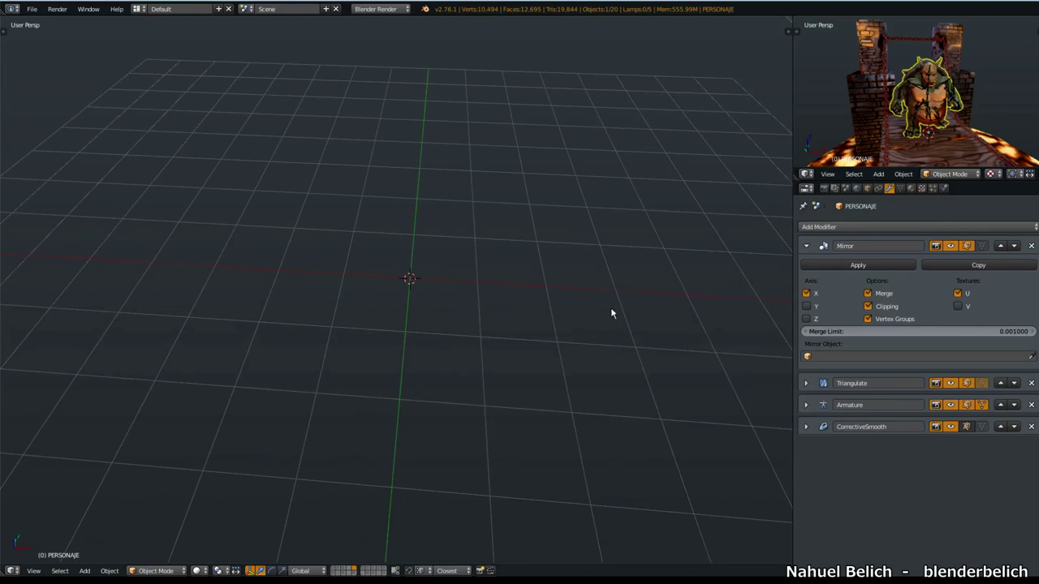
pyautogui.moveTo(477, 316); pyautogui.dragTo(496, 376, button='middle')
pyautogui.hotkey('shift', 'a')
pyautogui.moveTo(481, 370)
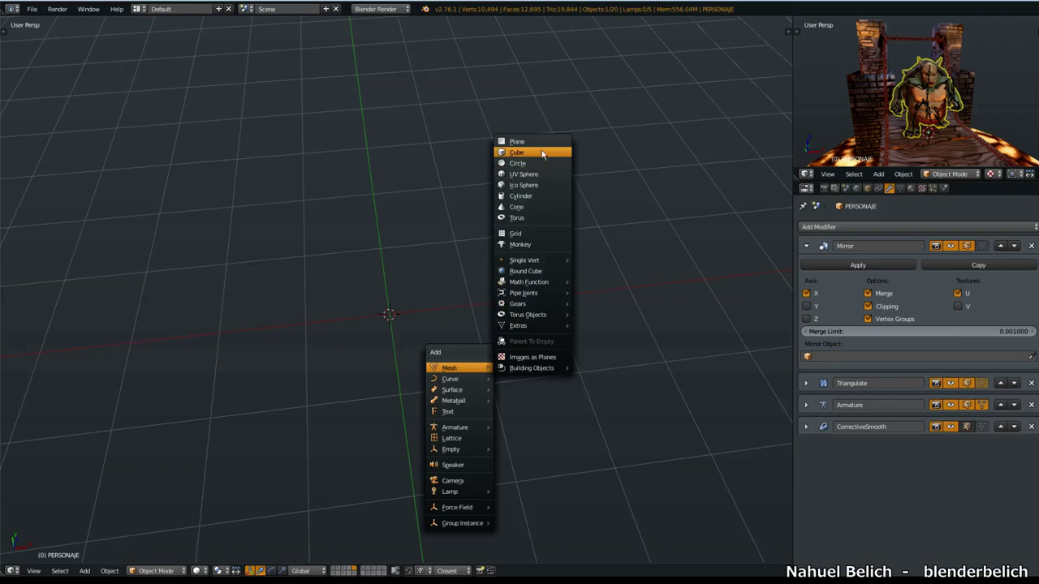
pyautogui.click(539, 155)
pyautogui.moveTo(443, 372); pyautogui.dragTo(401, 345, button='middle')
pyautogui.scroll(2, 442, 337)
# Step: Cut the cube in half across the X axis with a single centred edge loop
pyautogui.press('Tab')
pyautogui.hotkey('ctrl', 'r')
pyautogui.click(441, 324)
pyautogui.moveTo(321, 415); pyautogui.dragTo(341, 397, button='middle')
# Step: Delete the vertices of the cube's negative-X end face in face select mode and return to Object Mode
pyautogui.hotkey('ctrl', 'Tab')
pyautogui.click(337, 410)
pyautogui.press('x')
pyautogui.press('Escape')
pyautogui.rightClick(311, 342)
pyautogui.press('x')
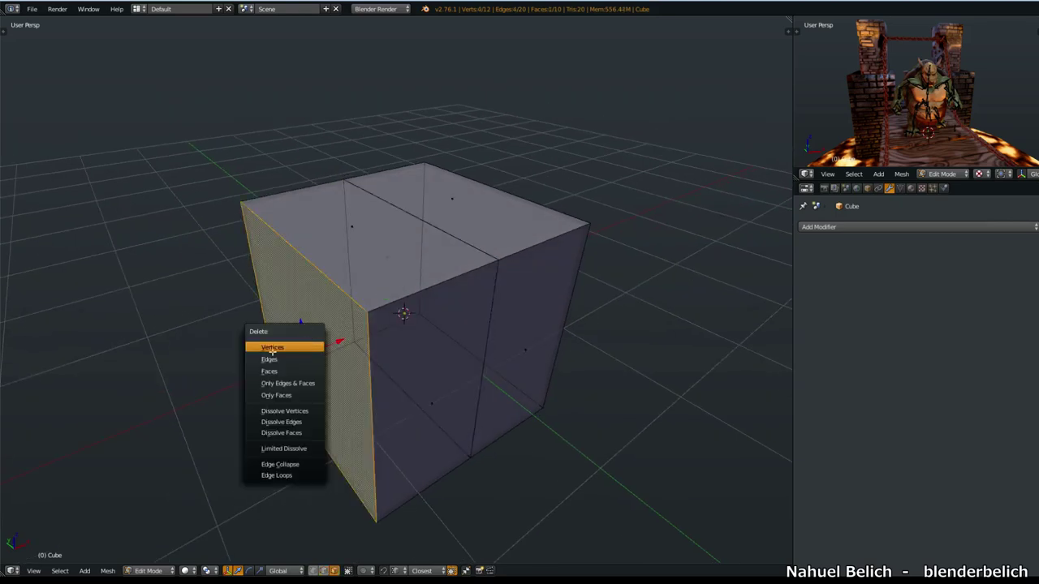
pyautogui.click(273, 349)
pyautogui.scroll(-3, 369, 343)
pyautogui.moveTo(369, 343); pyautogui.dragTo(283, 360, button='middle')
pyautogui.press('Tab')
pyautogui.moveTo(427, 340); pyautogui.dragTo(536, 282, button='middle')
pyautogui.scroll(2, 418, 302)
pyautogui.moveTo(492, 320); pyautogui.dragTo(448, 328, button='middle')
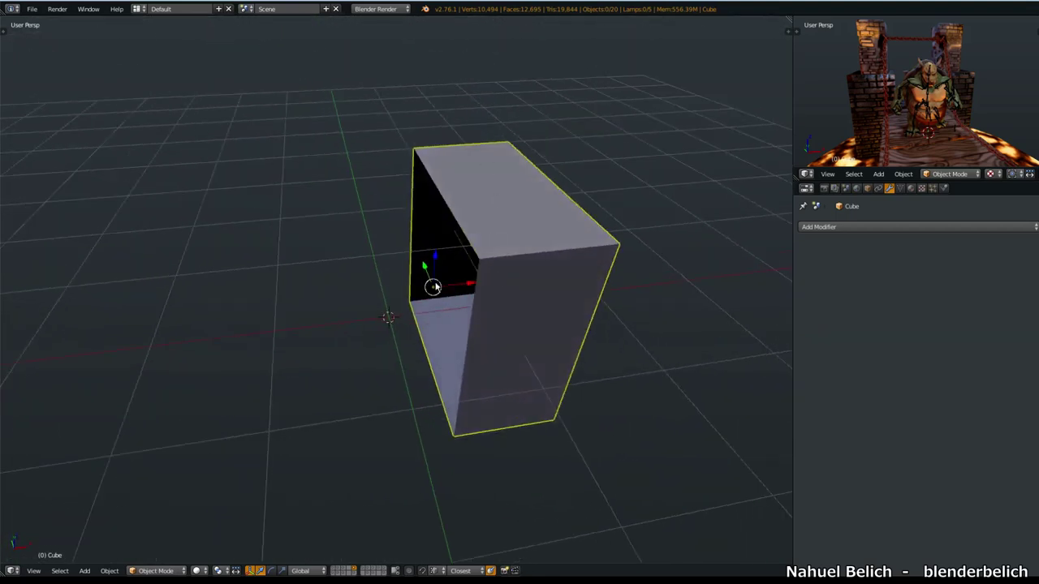
# Step: Show the half cube's transform properties beside the viewport
pyautogui.moveTo(480, 280); pyautogui.dragTo(471, 310, button='middle')
pyautogui.moveTo(786, 31); pyautogui.dragTo(638, 50)
pyautogui.moveTo(357, 365)
pyautogui.mouseDown(button='middle')
pyautogui.moveTo(376, 359)
pyautogui.moveTo(404, 379)
pyautogui.moveTo(378, 345)
pyautogui.moveTo(366, 349)
pyautogui.mouseUp(button='middle')
pyautogui.scroll(3, 370, 361)
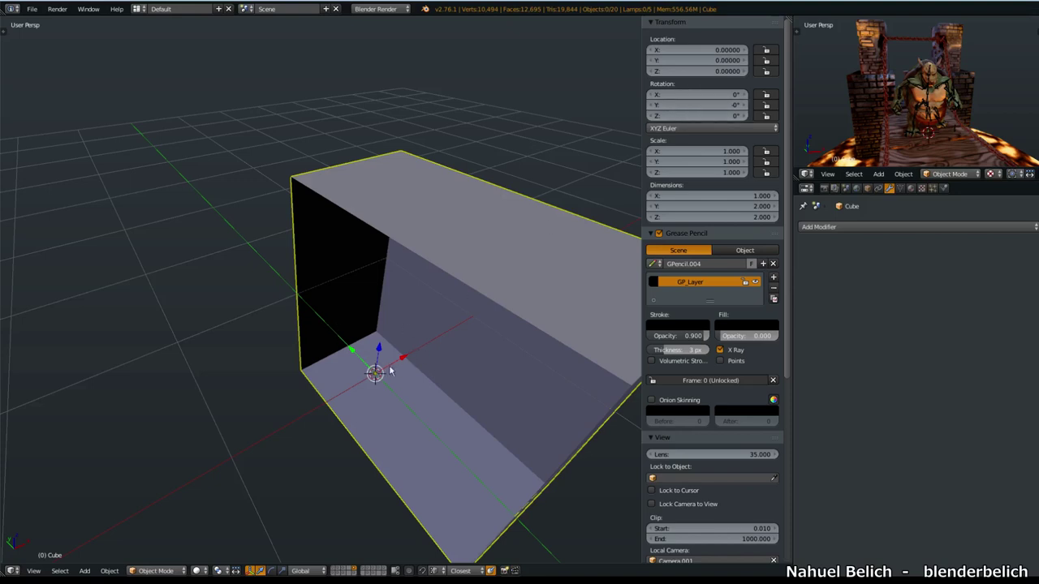
pyautogui.moveTo(411, 312); pyautogui.dragTo(422, 290, button='middle')
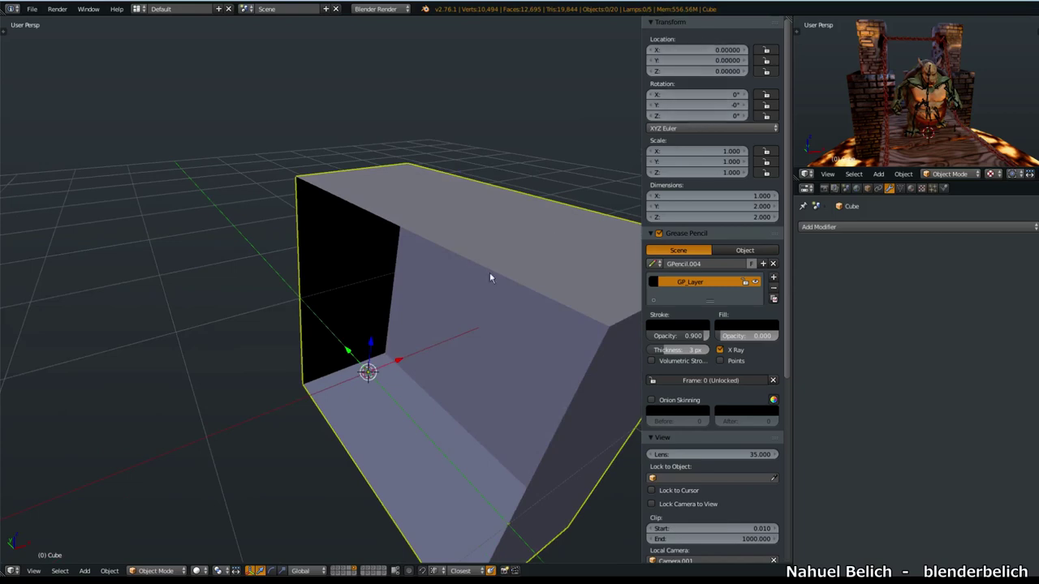
pyautogui.moveTo(446, 305); pyautogui.dragTo(497, 301, button='middle')
# Step: Rotate the half cube 26.6° about Z and set the transform orientation to Local
pyautogui.moveTo(699, 114); pyautogui.dragTo(783, 112)
pyautogui.click(302, 571)
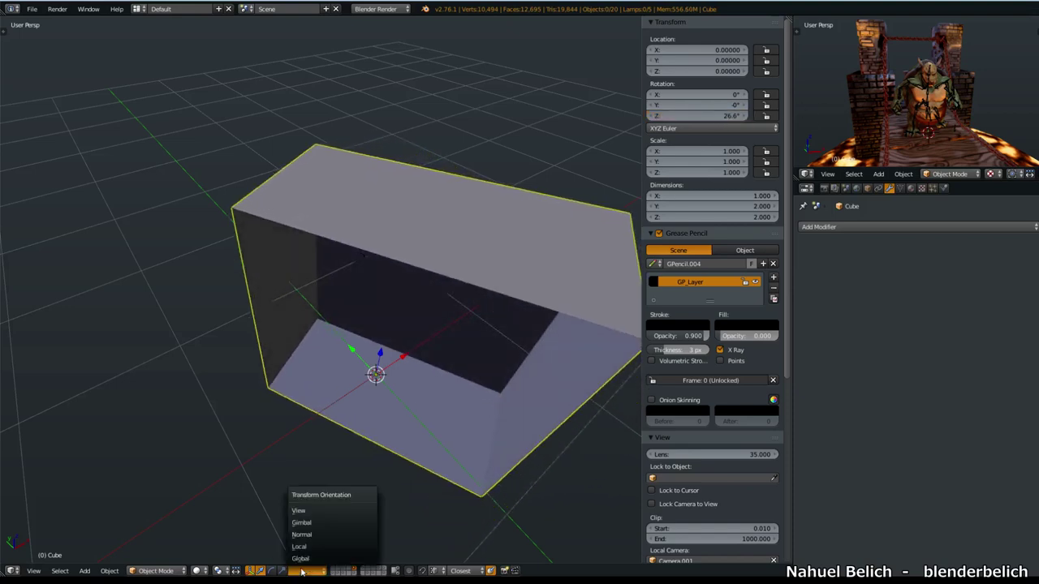
pyautogui.click(315, 545)
pyautogui.moveTo(303, 426); pyautogui.dragTo(342, 397, button='middle')
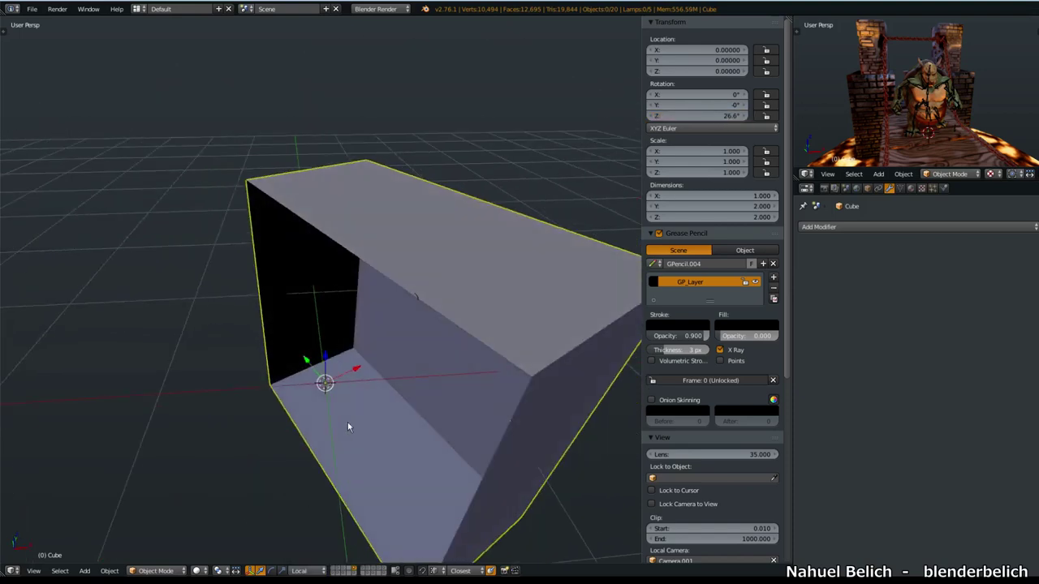
pyautogui.moveTo(339, 339); pyautogui.dragTo(355, 397, button='middle')
pyautogui.moveTo(347, 332); pyautogui.dragTo(354, 388, button='middle')
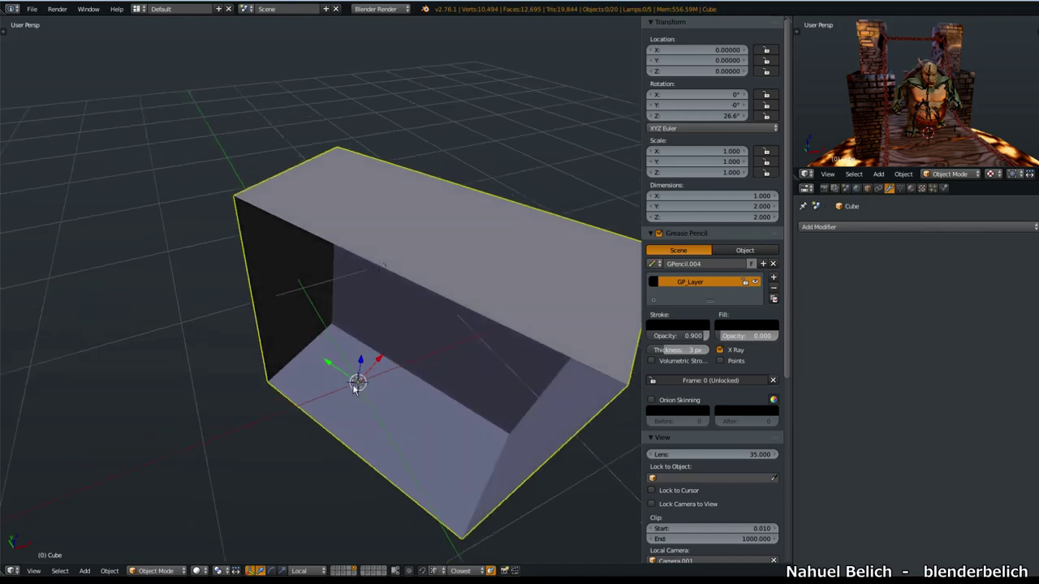
pyautogui.moveTo(397, 421); pyautogui.dragTo(410, 423, button='middle')
# Step: Clear the half cube's rotation
pyautogui.hotkey('alt', 'r')
pyautogui.moveTo(411, 352); pyautogui.dragTo(354, 386, button='middle')
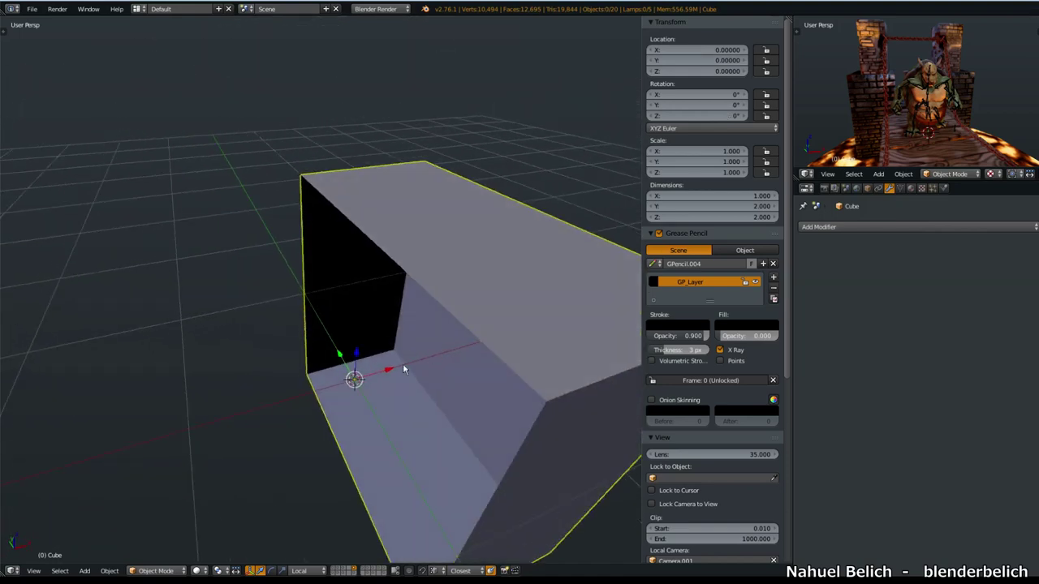
pyautogui.moveTo(386, 316); pyautogui.dragTo(407, 298, button='middle')
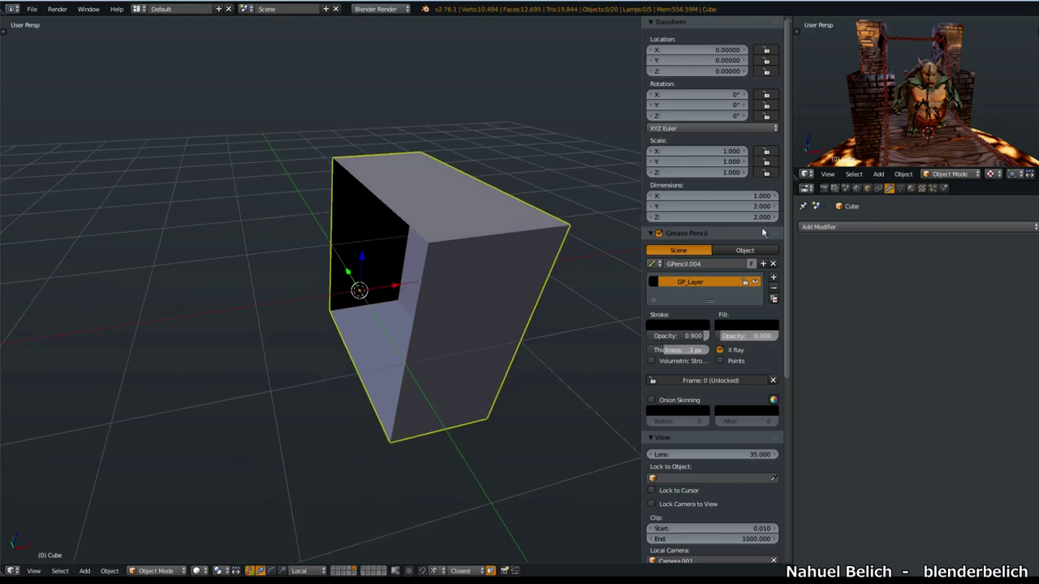
# Step: Add a Mirror modifier to the half cube and test its X axis by switching it off and on
pyautogui.click(870, 228)
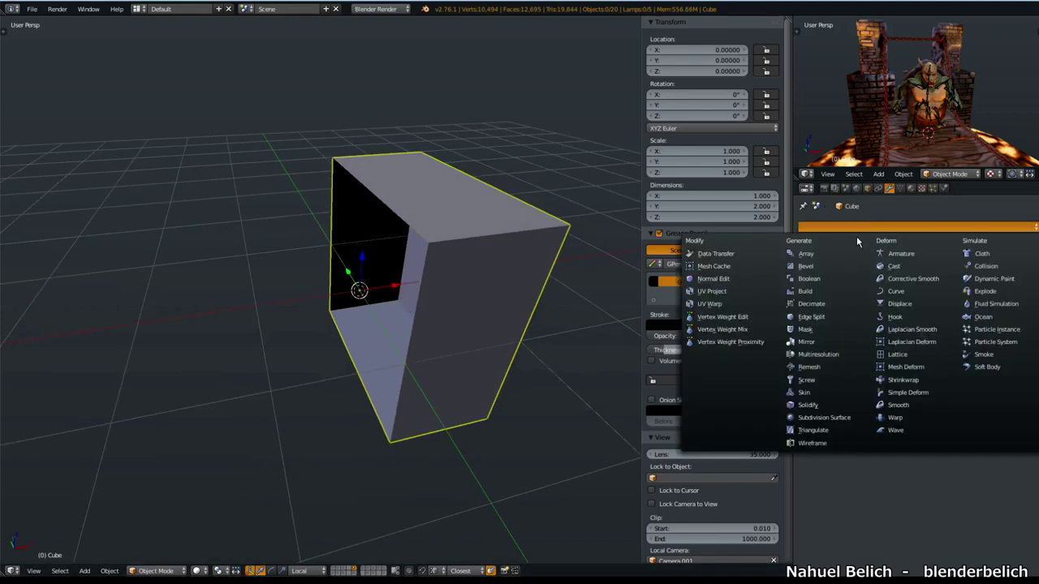
pyautogui.click(825, 343)
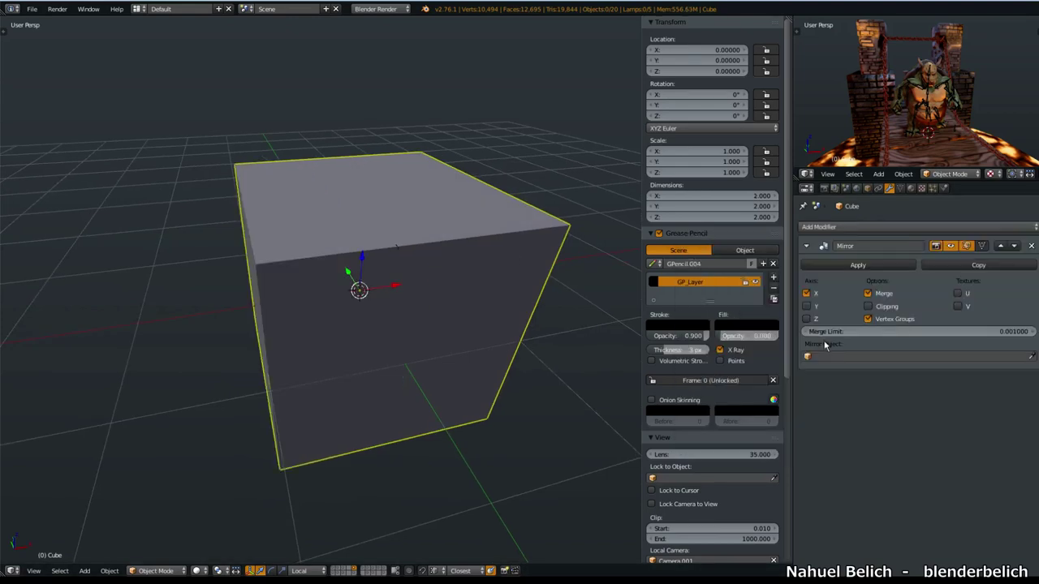
pyautogui.moveTo(434, 389); pyautogui.dragTo(367, 363, button='middle')
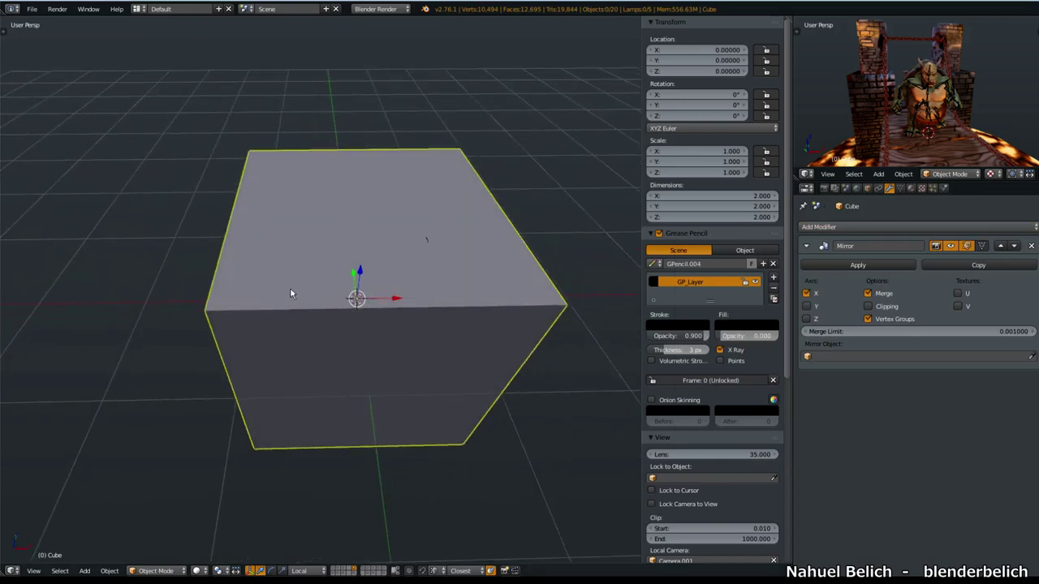
pyautogui.moveTo(292, 295); pyautogui.dragTo(410, 343, button='middle')
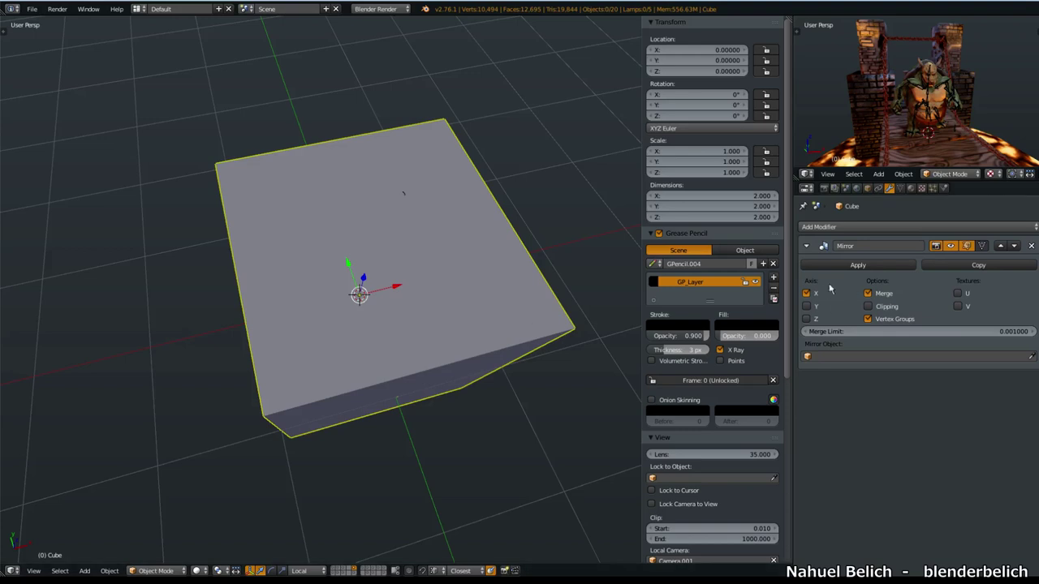
pyautogui.click(806, 294)
pyautogui.click(806, 294)
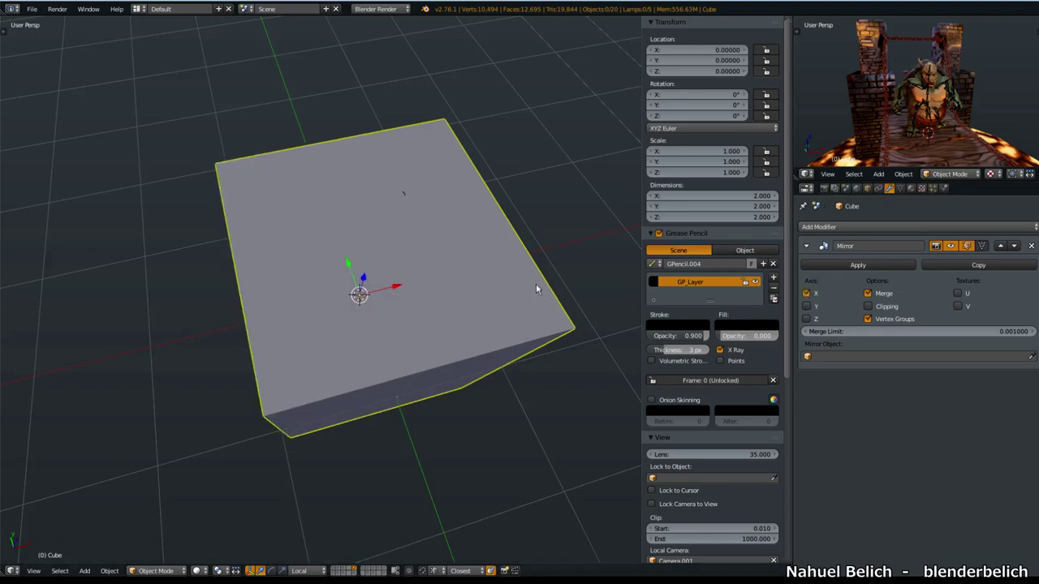
# Step: Select the whole mesh in Edit Mode and move it along X to a median of about 0.79
pyautogui.moveTo(482, 333); pyautogui.dragTo(495, 299, button='middle')
pyautogui.press('Tab')
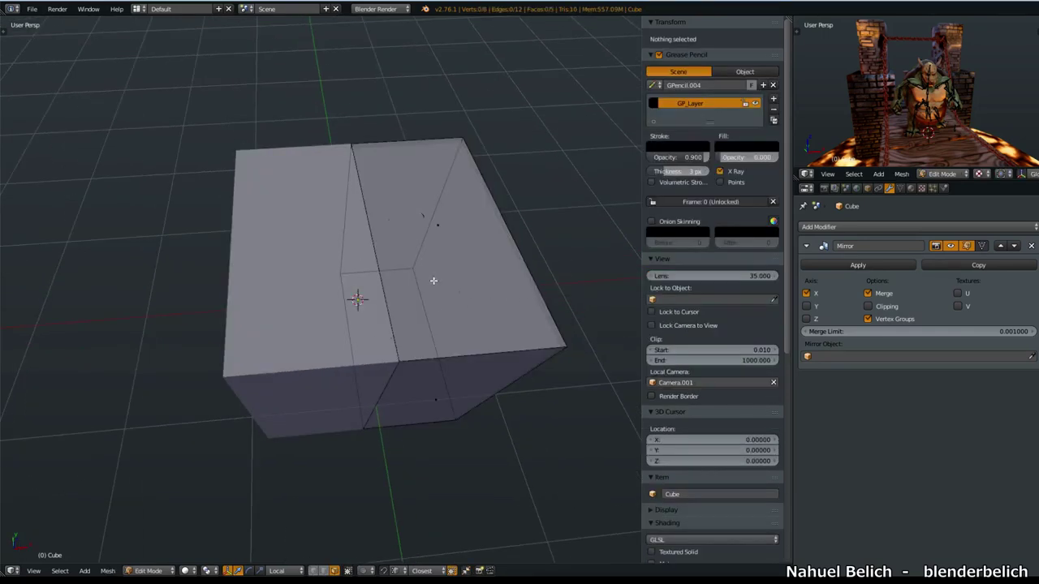
pyautogui.press('a')
pyautogui.moveTo(438, 293); pyautogui.dragTo(467, 295)
pyautogui.moveTo(441, 302); pyautogui.dragTo(354, 342, button='middle')
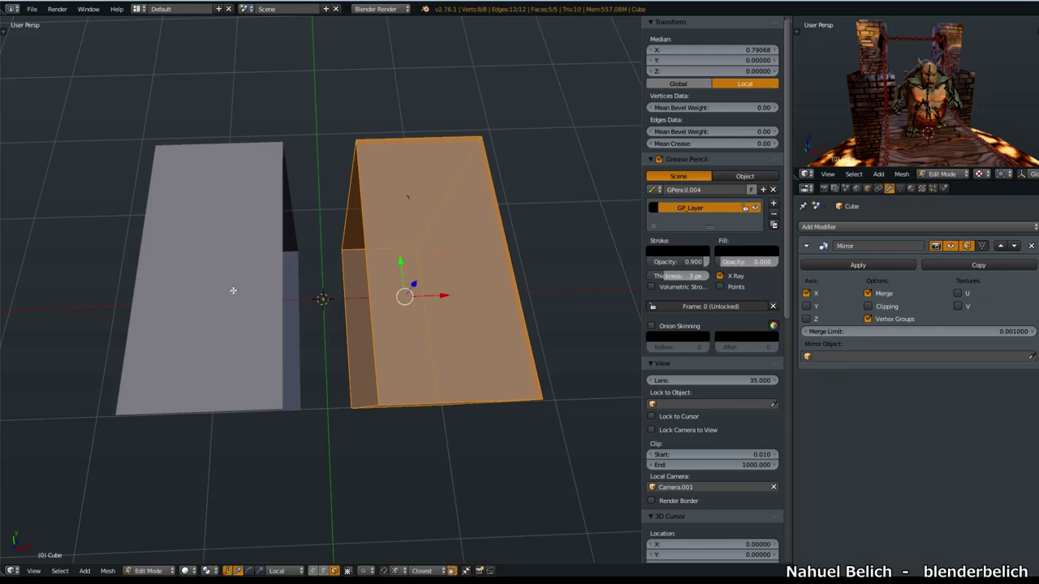
# Step: Toggle the Mirror modifier's X axis off and on twice to compare the separated halves
pyautogui.click(806, 293)
pyautogui.click(807, 293)
pyautogui.click(807, 294)
pyautogui.click(808, 294)
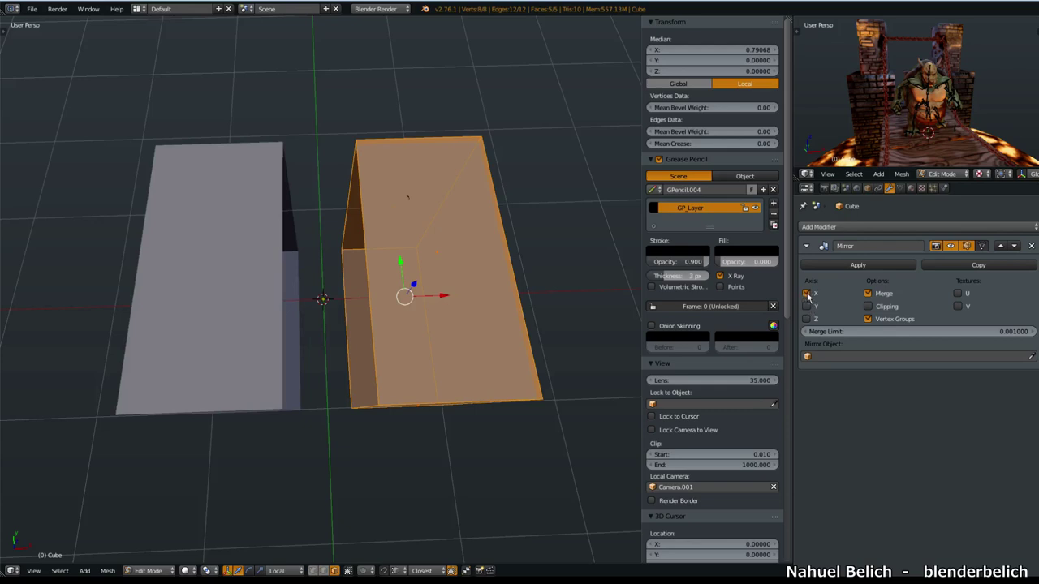
# Step: Rotate the whole mesh about Z and move it along X to a median of about 1.31
pyautogui.moveTo(437, 300)
pyautogui.mouseDown(button='middle')
pyautogui.moveTo(422, 283)
pyautogui.moveTo(452, 344)
pyautogui.moveTo(441, 297)
pyautogui.moveTo(427, 303)
pyautogui.mouseUp(button='middle')
pyautogui.moveTo(426, 303)
pyautogui.mouseDown()
pyautogui.moveTo(395, 297)
pyautogui.moveTo(424, 308)
pyautogui.mouseUp()
pyautogui.moveTo(424, 308); pyautogui.dragTo(444, 396, button='middle')
pyautogui.scroll(-2, 432, 406)
pyautogui.press('r')
pyautogui.press('z')
pyautogui.click(422, 352)
pyautogui.moveTo(391, 290); pyautogui.dragTo(425, 288)
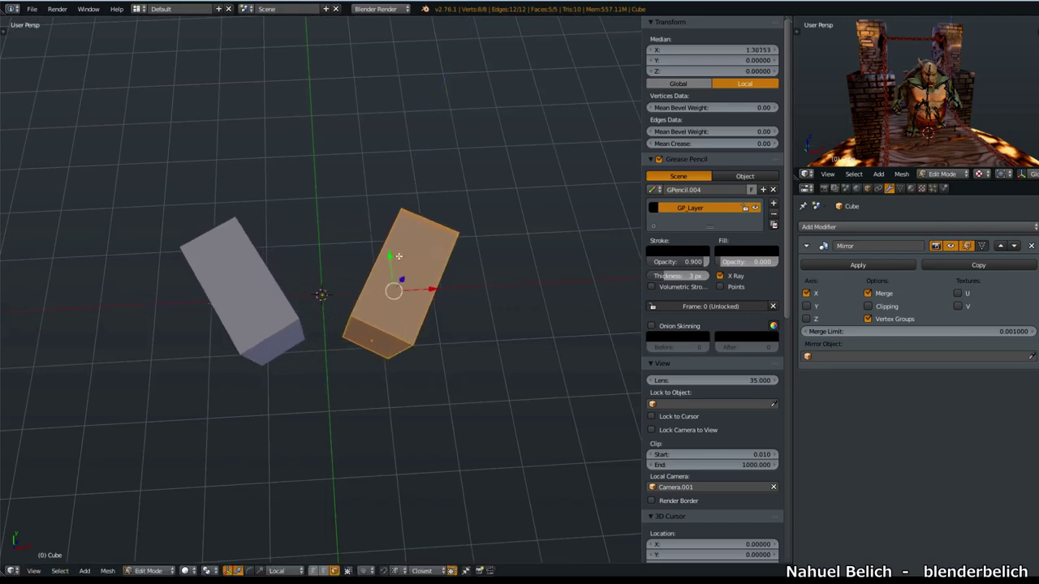
# Step: Move the mesh along Y to a median of about -1.34 and enable the Mirror modifier's Y and Z axes
pyautogui.moveTo(391, 252); pyautogui.dragTo(395, 302)
pyautogui.click(808, 308)
pyautogui.moveTo(500, 382); pyautogui.dragTo(371, 320, button='middle')
pyautogui.moveTo(296, 333); pyautogui.dragTo(261, 331)
pyautogui.moveTo(262, 331); pyautogui.dragTo(369, 289, button='middle')
pyautogui.click(809, 319)
# Step: Raise the mesh along Z to a median of about 1.53 and rotate it freely
pyautogui.press('r')
pyautogui.press('r')
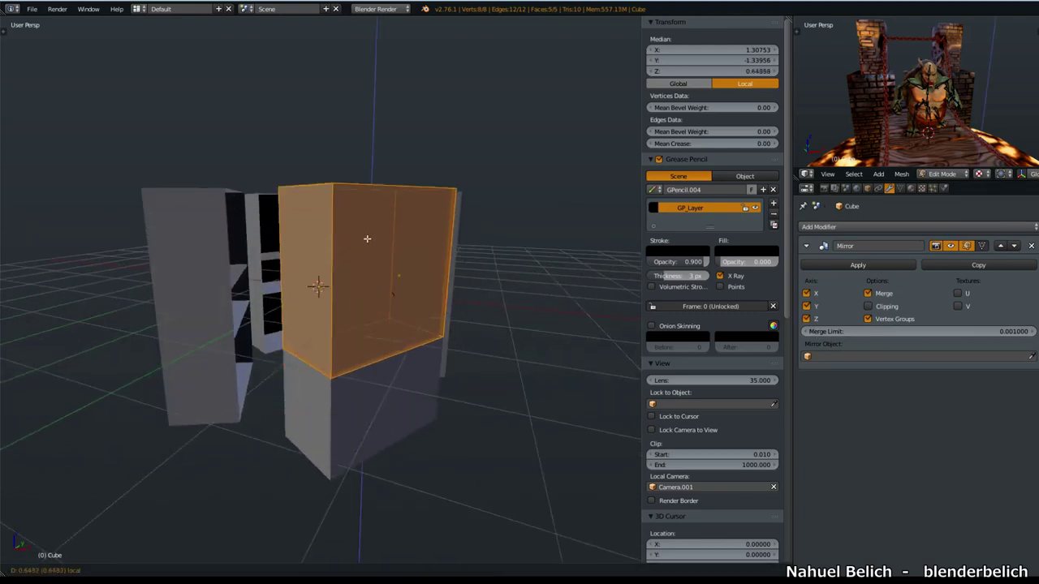
pyautogui.click(396, 150)
pyautogui.scroll(-3, 406, 257)
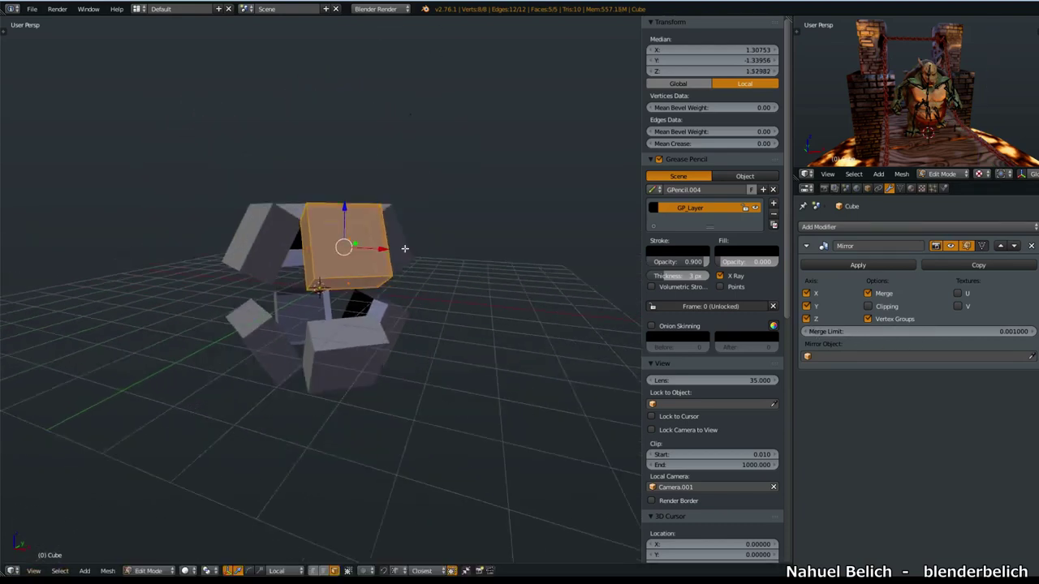
# Step: Rotate the mesh freely again and move it along X to a median of about 1.64
pyautogui.moveTo(406, 257); pyautogui.dragTo(422, 348, button='middle')
pyautogui.press('r')
pyautogui.press('r')
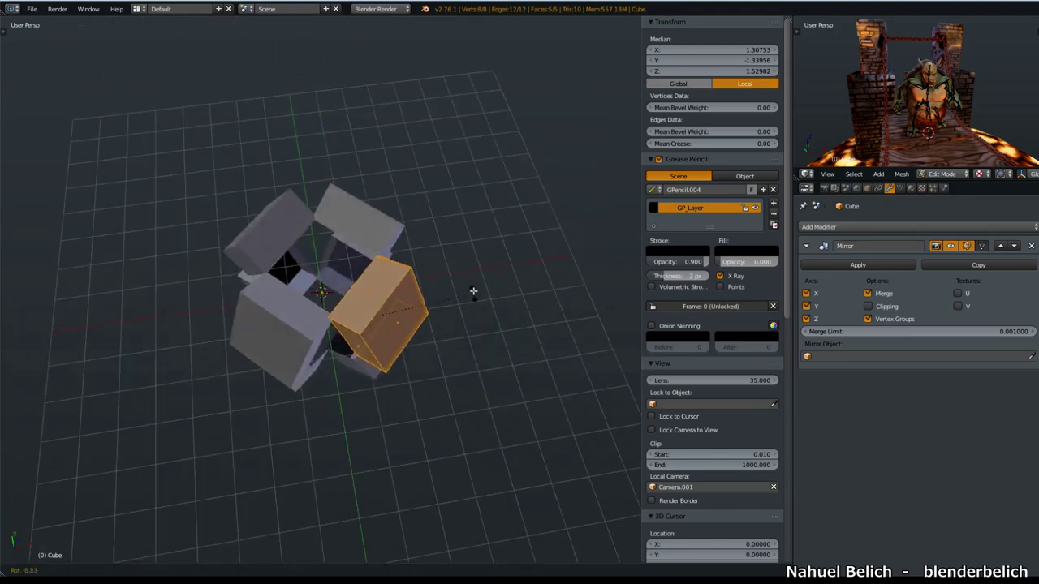
pyautogui.click(476, 289)
pyautogui.press('g')
pyautogui.press('x')
pyautogui.click(474, 287)
pyautogui.moveTo(473, 288); pyautogui.dragTo(336, 277, button='middle')
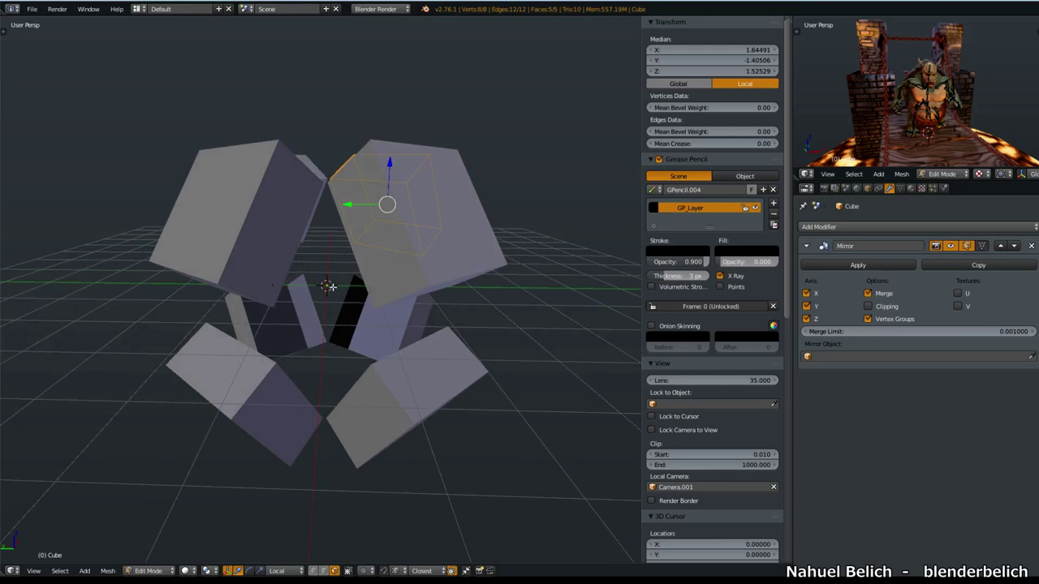
# Step: Examine how the mirrored copies are arranged around the origin from several angles and from the top view
pyautogui.moveTo(330, 287); pyautogui.dragTo(301, 302, button='middle')
pyautogui.scroll(2, 360, 273)
pyautogui.moveTo(360, 273); pyautogui.dragTo(321, 309, button='middle')
pyautogui.moveTo(384, 295); pyautogui.dragTo(336, 341, button='middle')
pyautogui.press('KP_7')
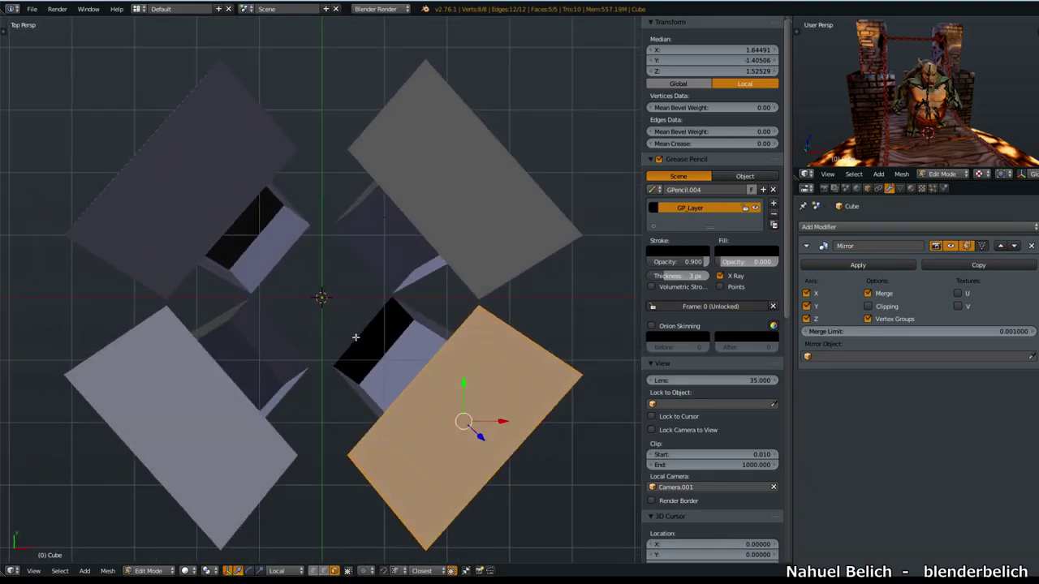
pyautogui.click(806, 319)
pyautogui.moveTo(422, 308); pyautogui.dragTo(414, 334, button='middle')
# Step: Move the whole mirrored object along its local X axis in Object Mode to a location of about 3.86
pyautogui.press('Tab')
pyautogui.click(341, 291)
pyautogui.moveTo(364, 310); pyautogui.dragTo(366, 341, button='middle')
pyautogui.press('Tab')
pyautogui.click(451, 330)
pyautogui.press('Tab')
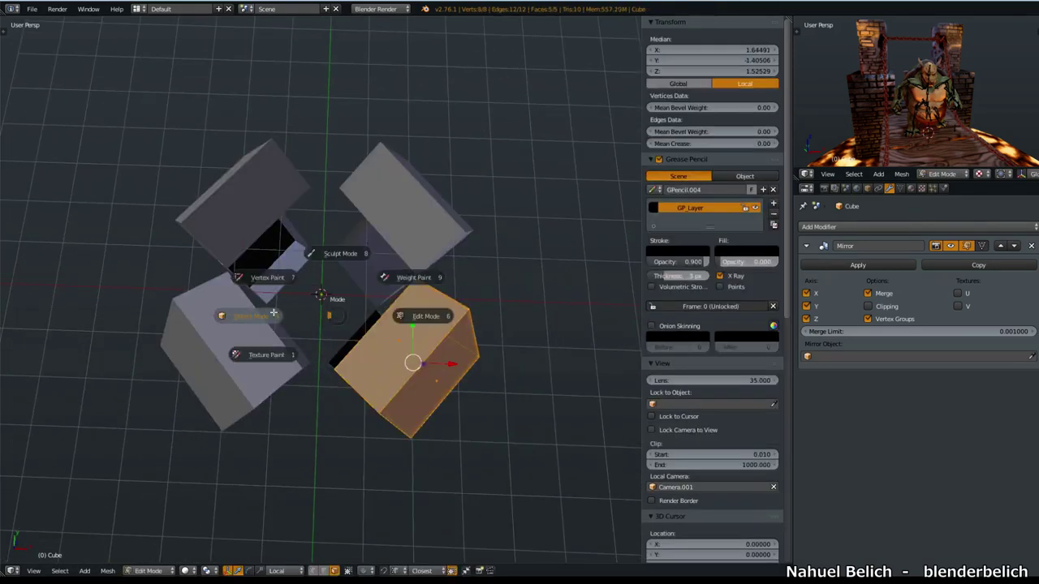
pyautogui.click(239, 311)
pyautogui.press('g')
pyautogui.press('x')
pyautogui.press('x')
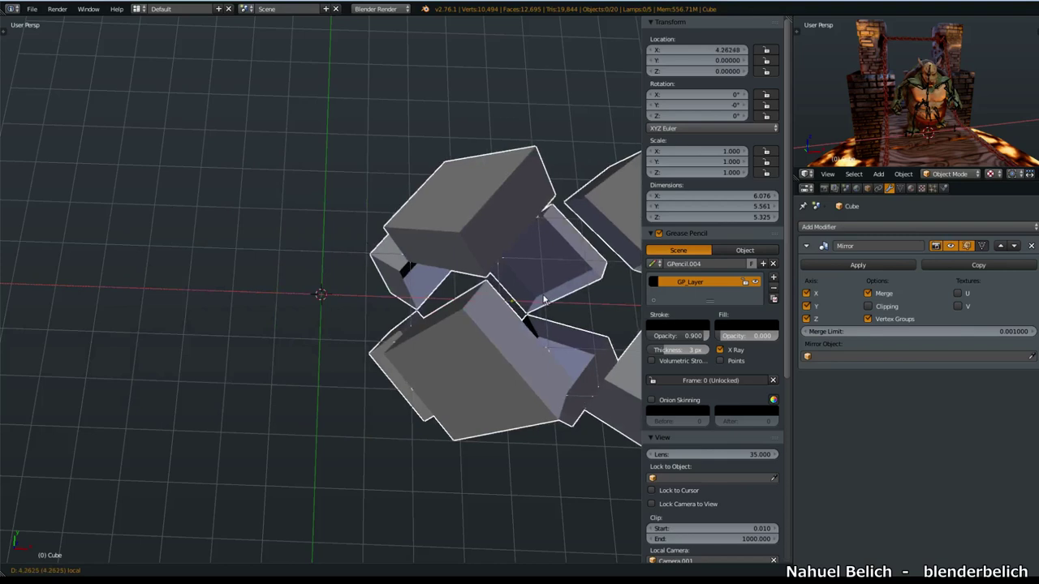
pyautogui.click(523, 301)
pyautogui.moveTo(523, 301); pyautogui.dragTo(390, 344, button='middle')
pyautogui.moveTo(315, 310); pyautogui.dragTo(376, 225, button='middle')
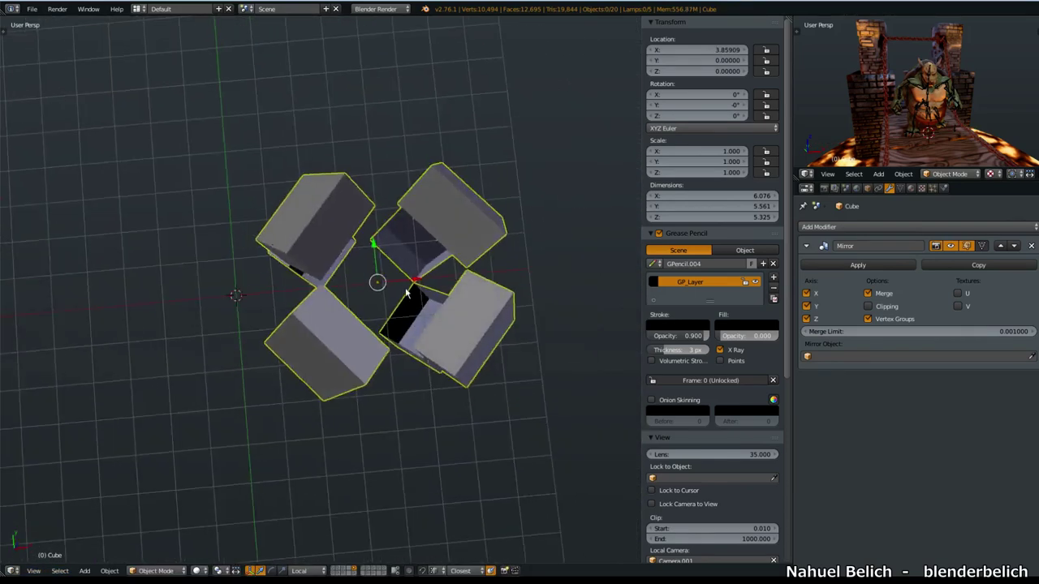
pyautogui.moveTo(393, 289); pyautogui.dragTo(415, 313, button='middle')
# Step: In Edit Mode, move the mesh to a median of about X 2.49 and Y -2.20
pyautogui.press('Tab')
pyautogui.moveTo(436, 311); pyautogui.dragTo(471, 301)
pyautogui.moveTo(433, 272); pyautogui.dragTo(440, 295)
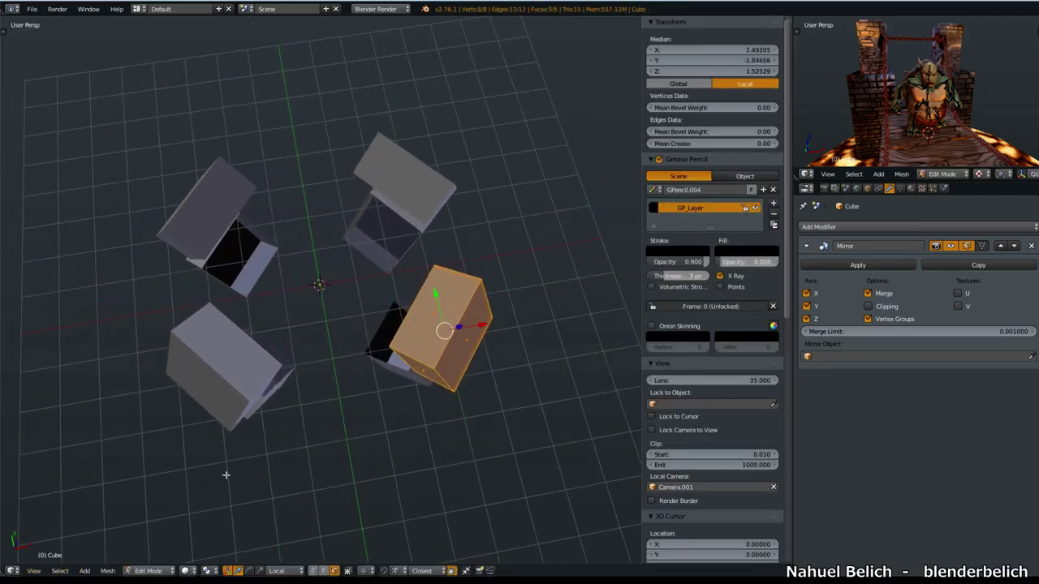
pyautogui.press('g')
pyautogui.click(305, 241)
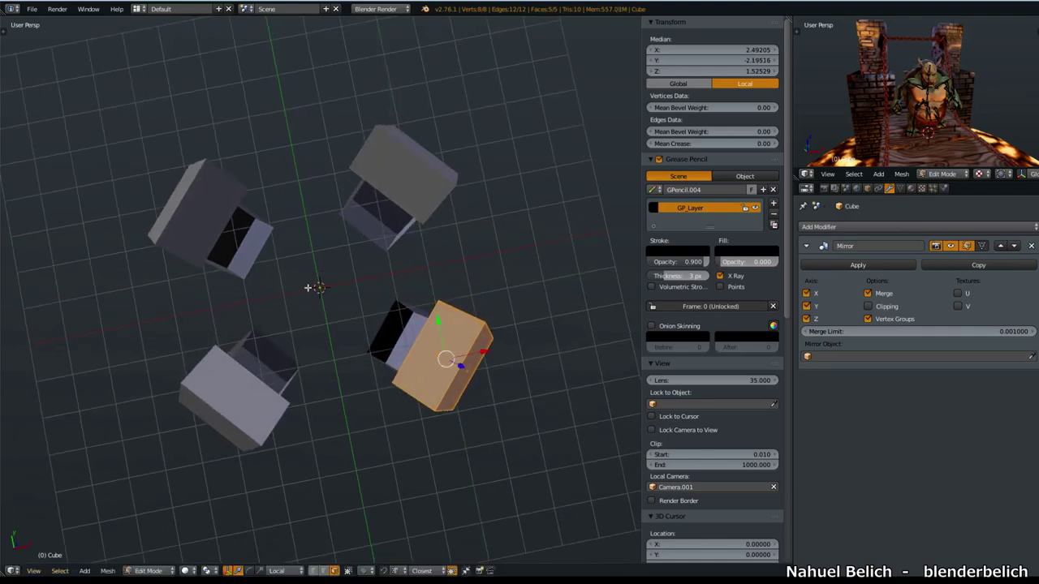
# Step: Move the mesh closer to the origin, to a median of about X 2.08 and Y -2.02
pyautogui.moveTo(340, 331); pyautogui.dragTo(431, 311, button='middle')
pyautogui.press('g')
pyautogui.click(434, 358)
pyautogui.moveTo(406, 320); pyautogui.dragTo(411, 303)
pyautogui.moveTo(410, 302); pyautogui.dragTo(433, 266, button='middle')
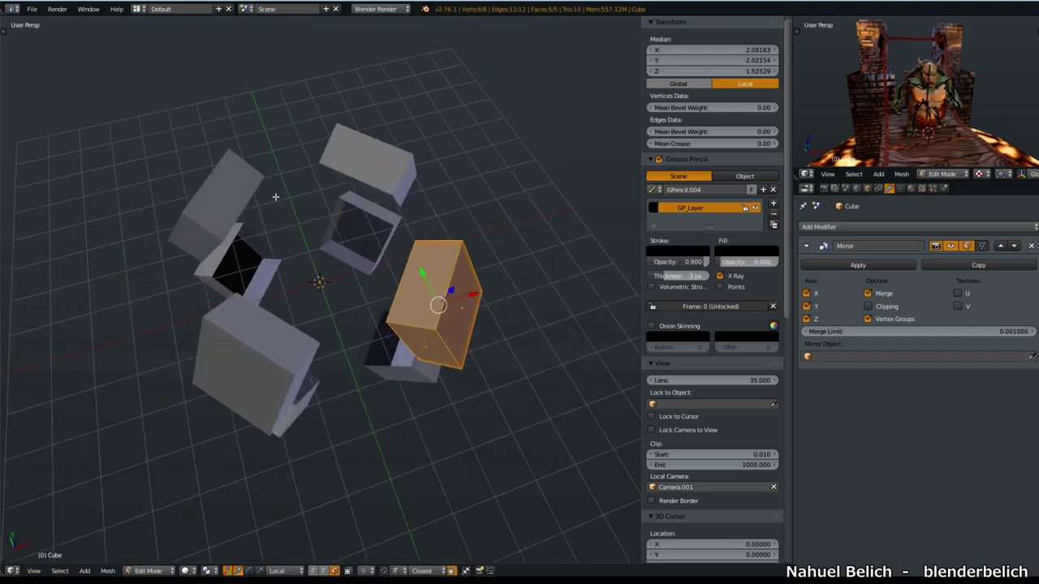
pyautogui.moveTo(351, 165); pyautogui.dragTo(268, 321, button='middle')
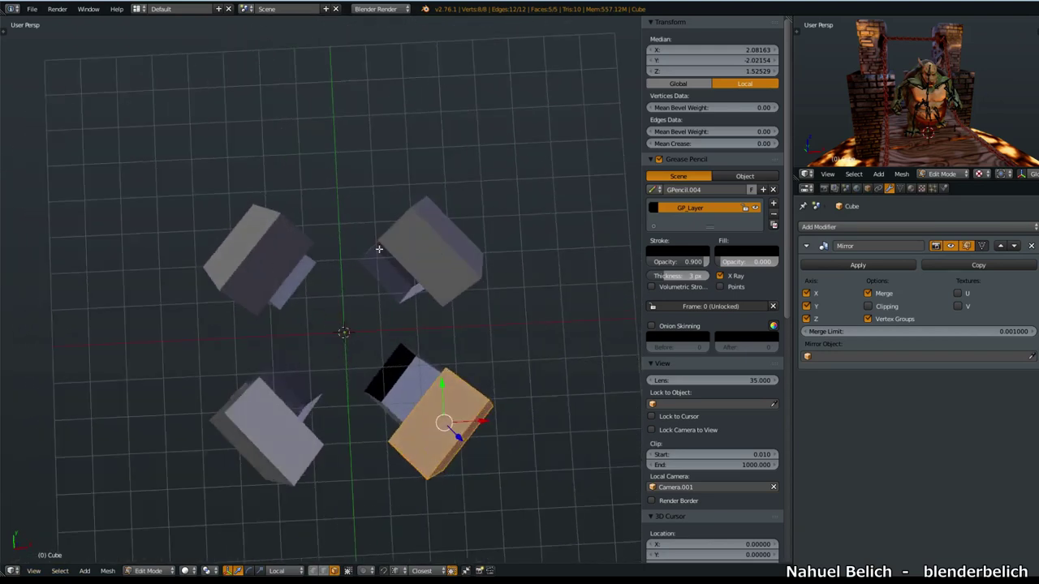
pyautogui.moveTo(315, 409); pyautogui.dragTo(318, 367, button='middle')
# Step: Shift the mesh to a median of about X 2.32 and Y -2.01 and inspect the mirrored copies in Object Mode
pyautogui.click(504, 414)
pyautogui.moveTo(492, 413); pyautogui.dragTo(529, 411)
pyautogui.moveTo(484, 383); pyautogui.dragTo(504, 434)
pyautogui.moveTo(461, 399); pyautogui.dragTo(457, 374)
pyautogui.moveTo(353, 340); pyautogui.dragTo(359, 297, button='middle')
pyautogui.scroll(3, 360, 297)
pyautogui.press('Tab')
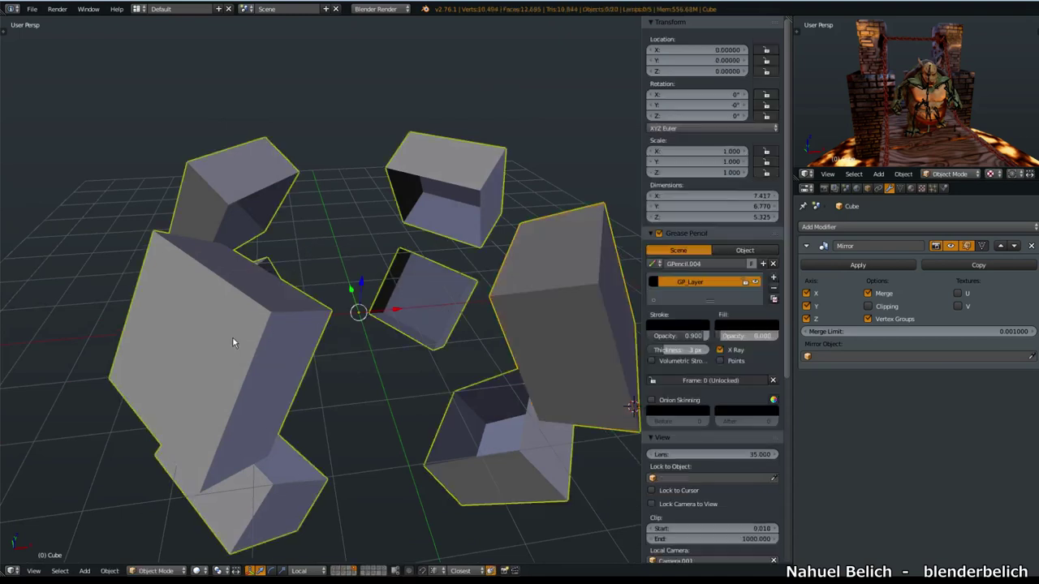
pyautogui.scroll(-3, 397, 314)
pyautogui.moveTo(373, 359); pyautogui.dragTo(500, 330, button='middle')
pyautogui.press('Tab')
pyautogui.moveTo(439, 348); pyautogui.dragTo(431, 325, button='middle')
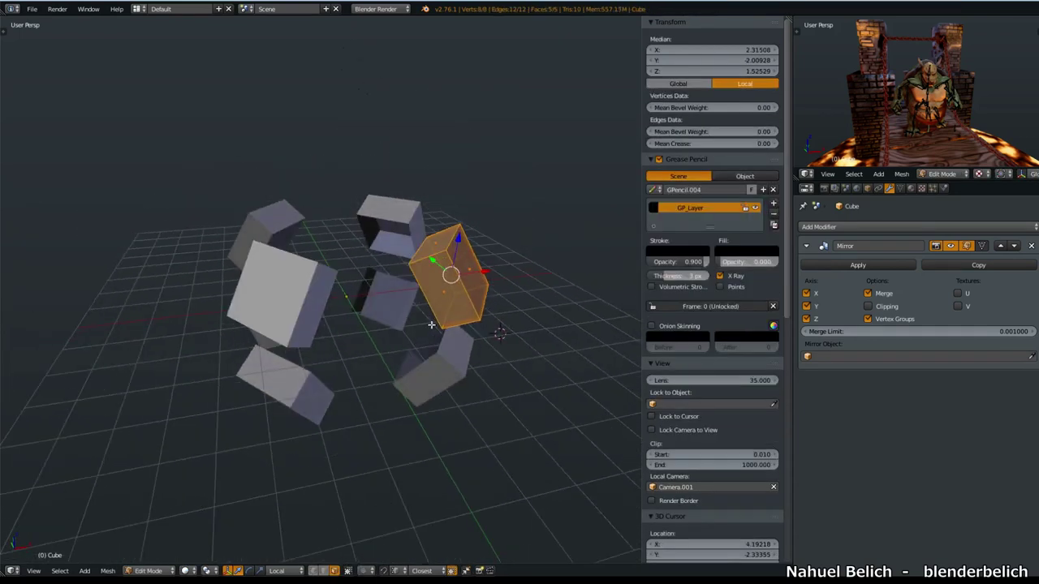
# Step: Turn off the Mirror modifier's Z axis, keep X and Y enabled, and rotate the mesh until it lies nearly flat
pyautogui.moveTo(805, 308); pyautogui.dragTo(810, 319)
pyautogui.moveTo(448, 323); pyautogui.dragTo(541, 213, button='middle')
pyautogui.click(806, 307)
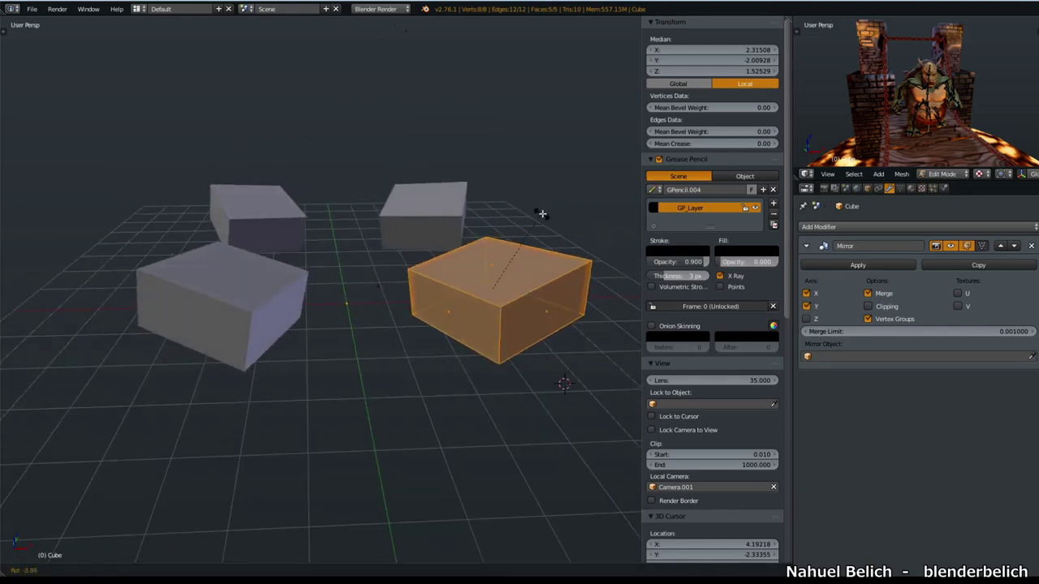
# Step: Delete the other faces of the half cube so only its upper face remains, and select that face
pyautogui.keyDown('alt'); pyautogui.rightClick(495, 328); pyautogui.keyUp('alt')
pyautogui.press('x')
pyautogui.click(494, 353)
pyautogui.moveTo(486, 351); pyautogui.dragTo(492, 305, button='middle')
pyautogui.rightClick(519, 289)
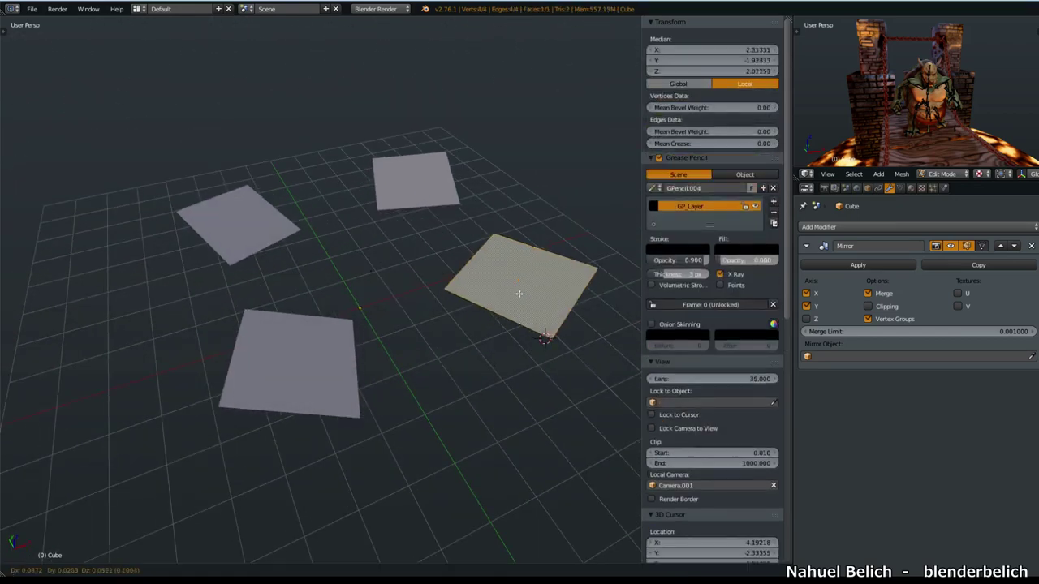
# Step: Switch to the orthographic top view and rotate the remaining face closer to alignment with the axes
pyautogui.press('KP_7')
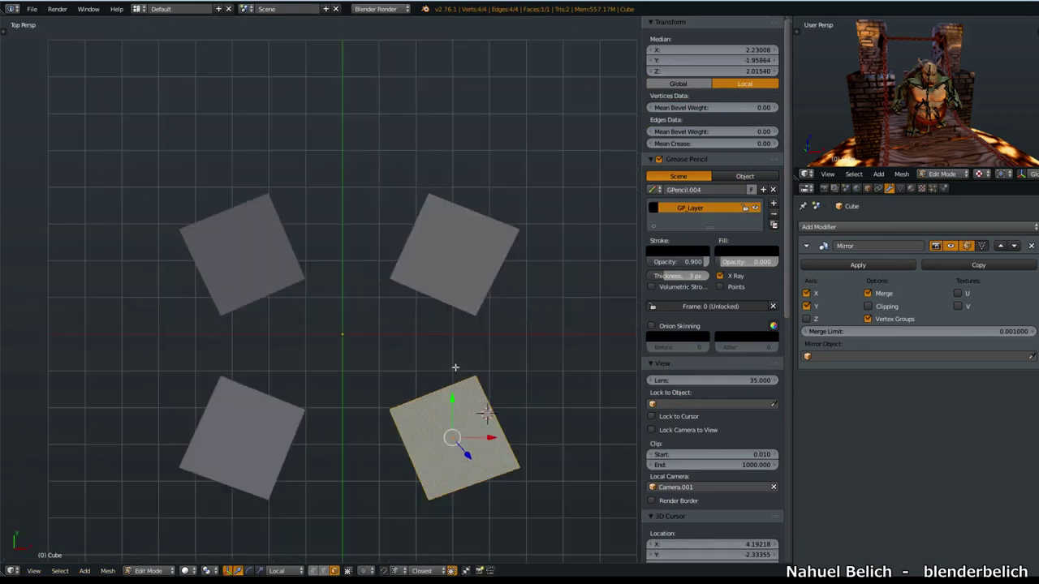
pyautogui.press('KP_5')
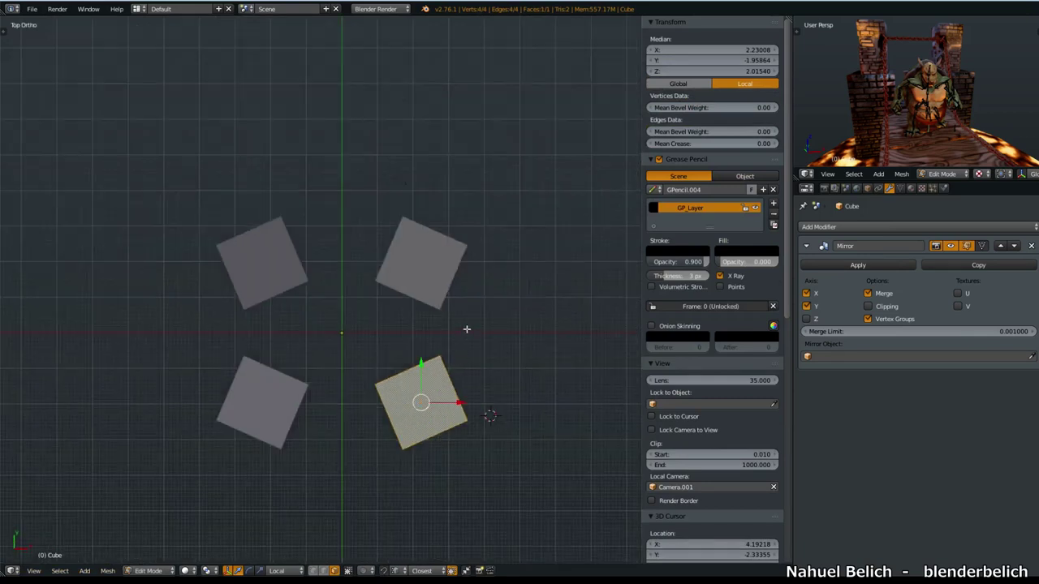
pyautogui.keyDown('shift'); pyautogui.moveTo(445, 411); pyautogui.dragTo(466, 328, button='middle'); pyautogui.keyUp('shift')
pyautogui.keyDown('ctrl'); pyautogui.moveTo(466, 328); pyautogui.dragTo(483, 270, button='middle'); pyautogui.keyUp('ctrl')
pyautogui.press('r')
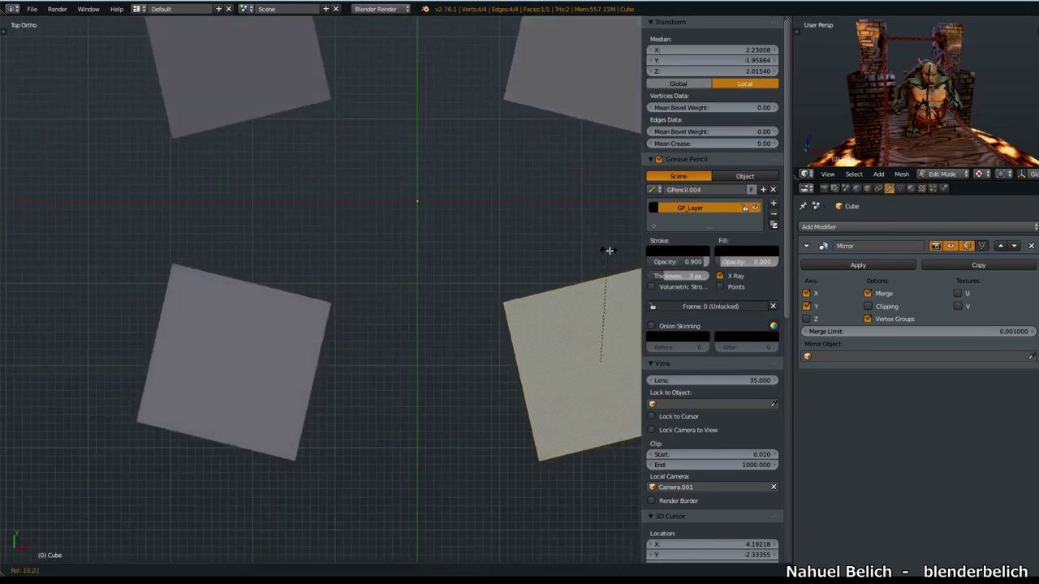
pyautogui.click(617, 259)
# Step: Move the face toward the origin and rotate it until its edges run nearly parallel to the X and Y axes
pyautogui.press('g')
pyautogui.click(552, 209)
pyautogui.press('r')
pyautogui.click(572, 217)
pyautogui.scroll(3, 559, 193)
pyautogui.press('r')
pyautogui.click(522, 188)
# Step: Move the face up to the mirror centre, leaving narrow gaps along both axes
pyautogui.keyDown('shift'); pyautogui.moveTo(517, 198); pyautogui.dragTo(424, 214, button='middle'); pyautogui.keyUp('shift')
pyautogui.press('g')
pyautogui.click(476, 255)
pyautogui.keyDown('shift'); pyautogui.moveTo(426, 256); pyautogui.dragTo(455, 213, button='middle'); pyautogui.keyUp('shift')
pyautogui.press('g')
pyautogui.click(436, 217)
# Step: Move the face's inner corner vertex near the origin, to about X 0.01 and Y -0.02
pyautogui.rightClick(476, 201)
pyautogui.press('g')
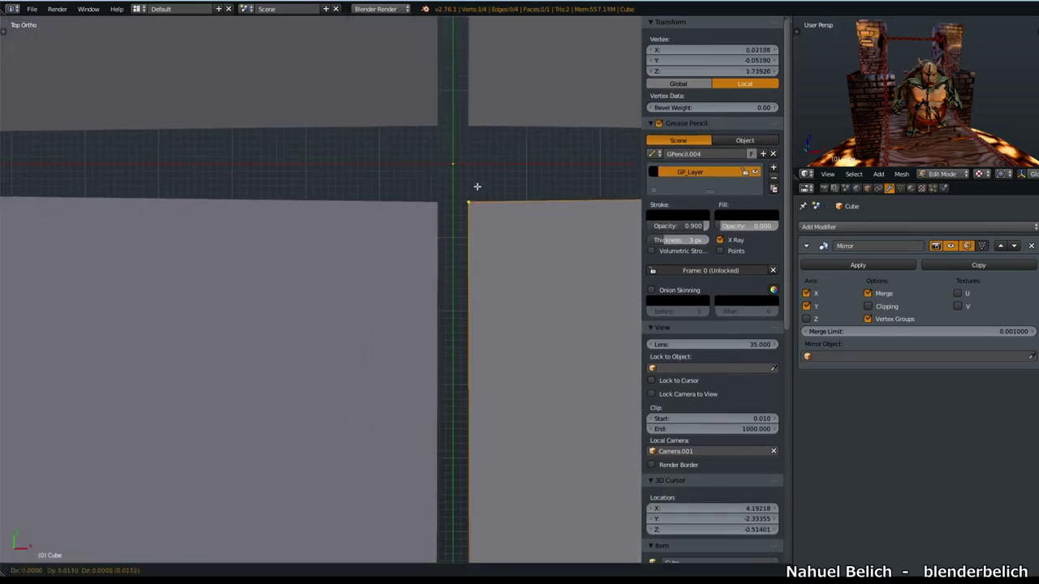
pyautogui.click(467, 168)
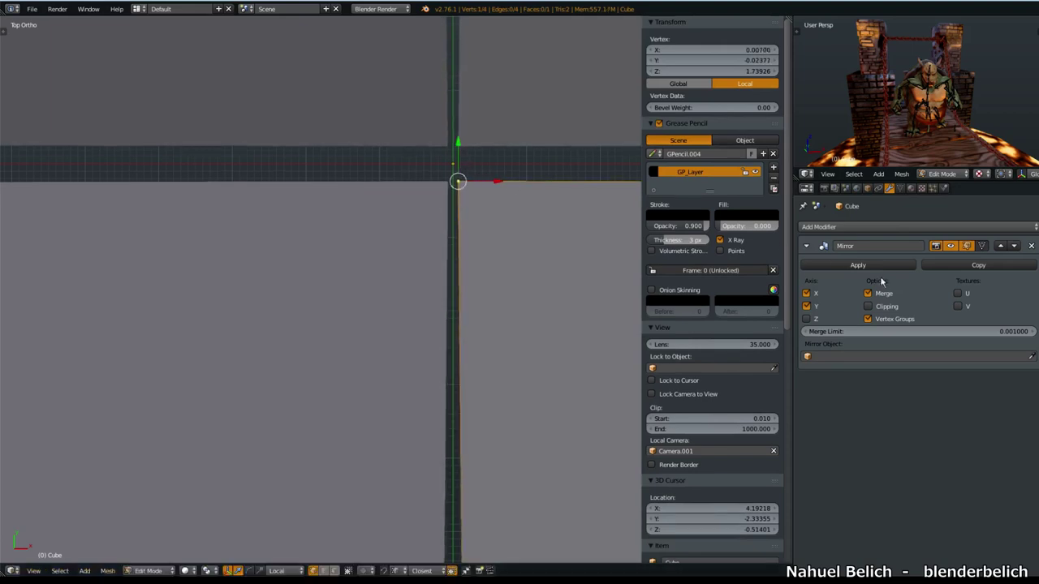
# Step: Move the face's outer corner vertex beside the Y axis to about X 0.03 and Y -2.04
pyautogui.keyDown('ctrl'); pyautogui.moveTo(511, 250); pyautogui.dragTo(476, 253, button='middle'); pyautogui.keyUp('ctrl')
pyautogui.keyDown('ctrl'); pyautogui.moveTo(476, 253); pyautogui.dragTo(422, 389, button='middle'); pyautogui.keyUp('ctrl')
pyautogui.keyDown('shift'); pyautogui.moveTo(351, 481); pyautogui.dragTo(387, 387, button='middle'); pyautogui.keyUp('shift')
pyautogui.rightClick(387, 412)
pyautogui.press('g')
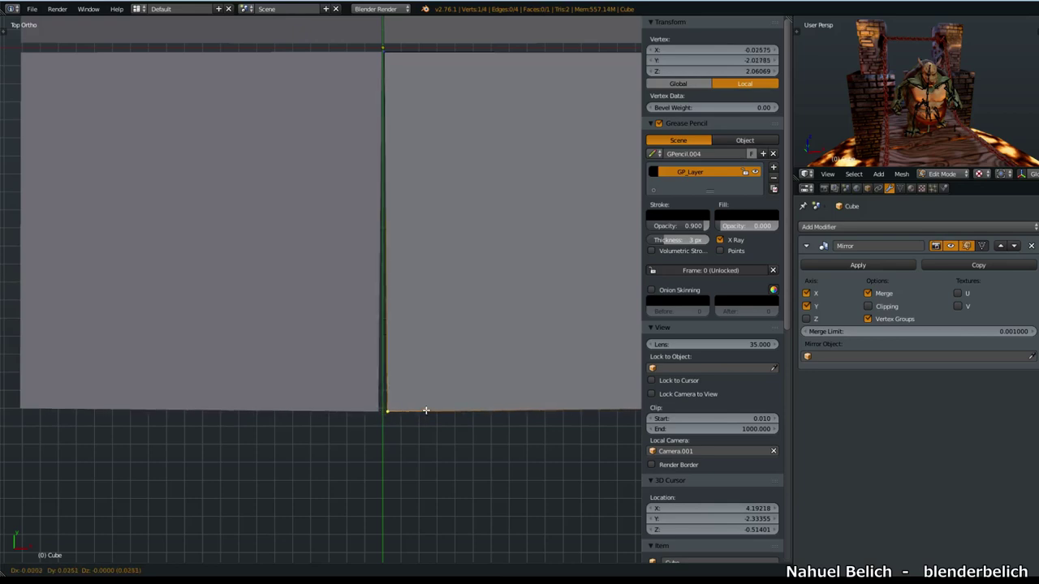
pyautogui.click(411, 373)
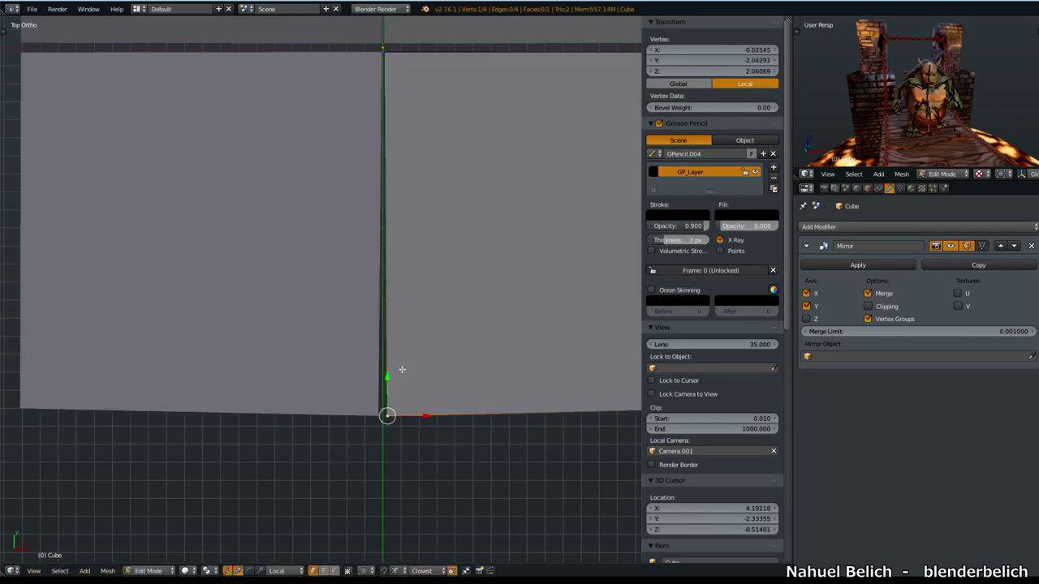
# Step: Reposition the inner corner vertex near the origin to about X 0.026 and Y -0.023
pyautogui.keyDown('shift'); pyautogui.moveTo(442, 333); pyautogui.dragTo(448, 367, button='middle'); pyautogui.keyUp('shift')
pyautogui.keyDown('shift'); pyautogui.moveTo(465, 299); pyautogui.dragTo(477, 477, button='middle'); pyautogui.keyUp('shift')
pyautogui.keyDown('ctrl'); pyautogui.moveTo(477, 477); pyautogui.dragTo(441, 292, button='middle'); pyautogui.keyUp('ctrl')
pyautogui.rightClick(447, 243)
pyautogui.press('g')
pyautogui.click(473, 239)
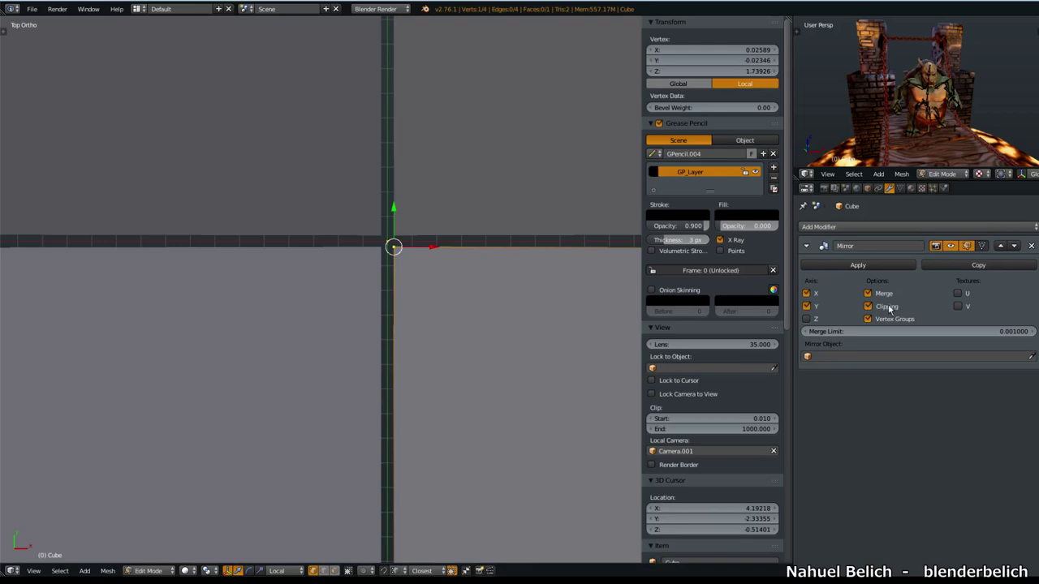
# Step: Draw Grease Pencil lines along the X and Y axes, and hide and show the Mirror modifier in the viewport
pyautogui.keyDown('ctrl'); pyautogui.moveTo(477, 275); pyautogui.dragTo(445, 387, button='middle'); pyautogui.keyUp('ctrl')
pyautogui.moveTo(351, 501)
pyautogui.mouseDown()
pyautogui.moveTo(352, 225)
pyautogui.moveTo(625, 225)
pyautogui.mouseUp()
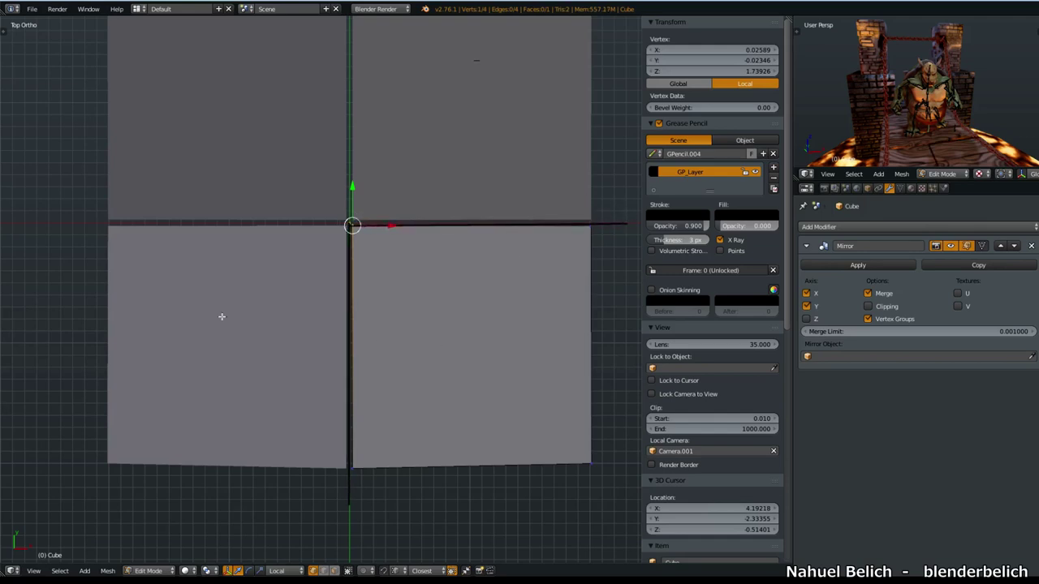
pyautogui.click(951, 246)
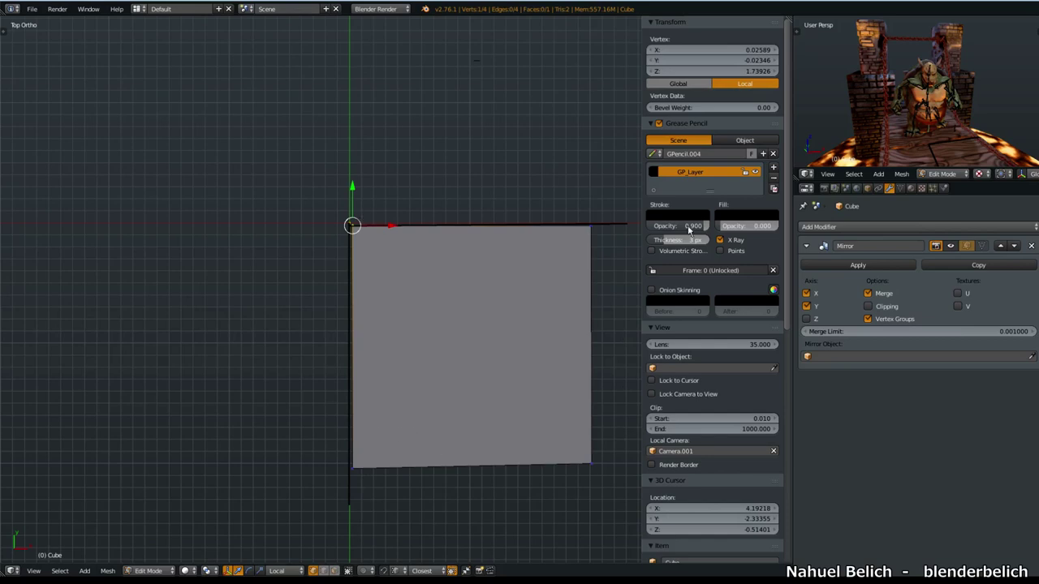
pyautogui.click(951, 246)
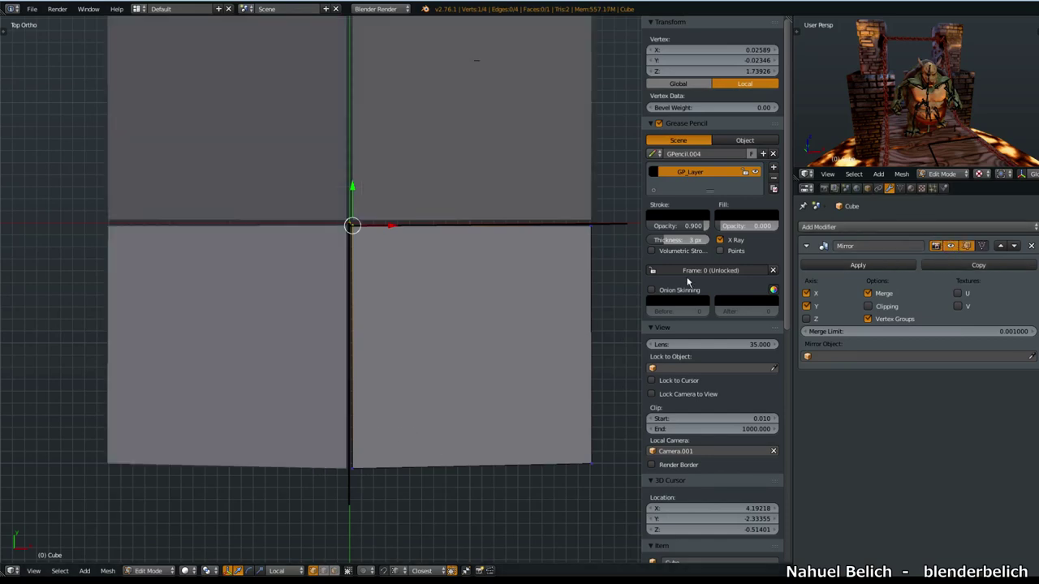
# Step: Sketch Grease Pencil check marks on the upper copies and crossed-out strokes across both axes, and erase them
pyautogui.moveTo(437, 79); pyautogui.dragTo(521, 53)
pyautogui.moveTo(220, 403); pyautogui.dragTo(276, 260)
pyautogui.moveTo(209, 309)
pyautogui.mouseDown(button='right')
pyautogui.moveTo(209, 355)
pyautogui.moveTo(272, 248)
pyautogui.mouseUp(button='right')
pyautogui.moveTo(299, 310); pyautogui.dragTo(443, 302)
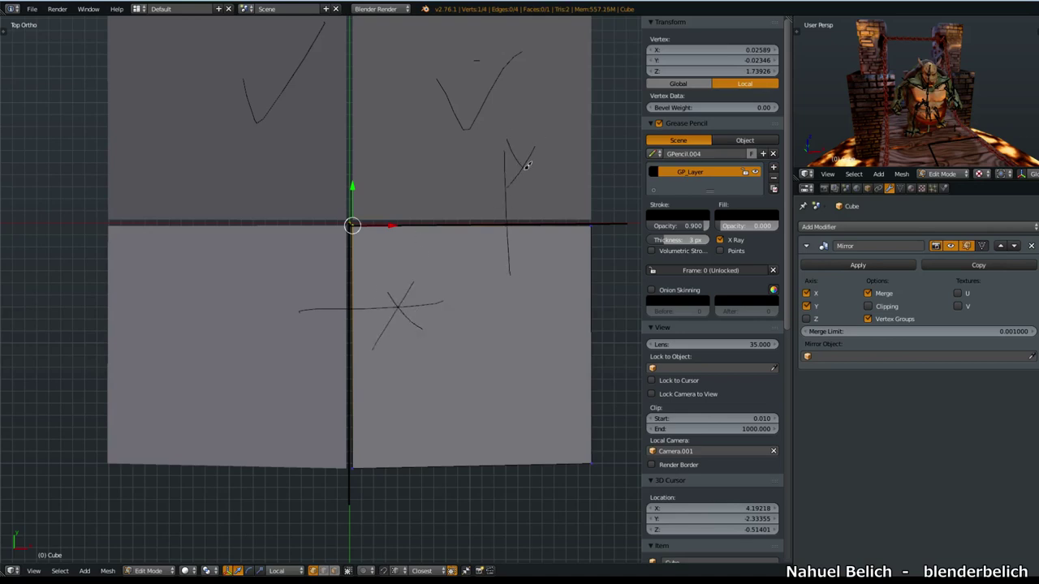
pyautogui.moveTo(507, 279); pyautogui.dragTo(407, 314, button='right')
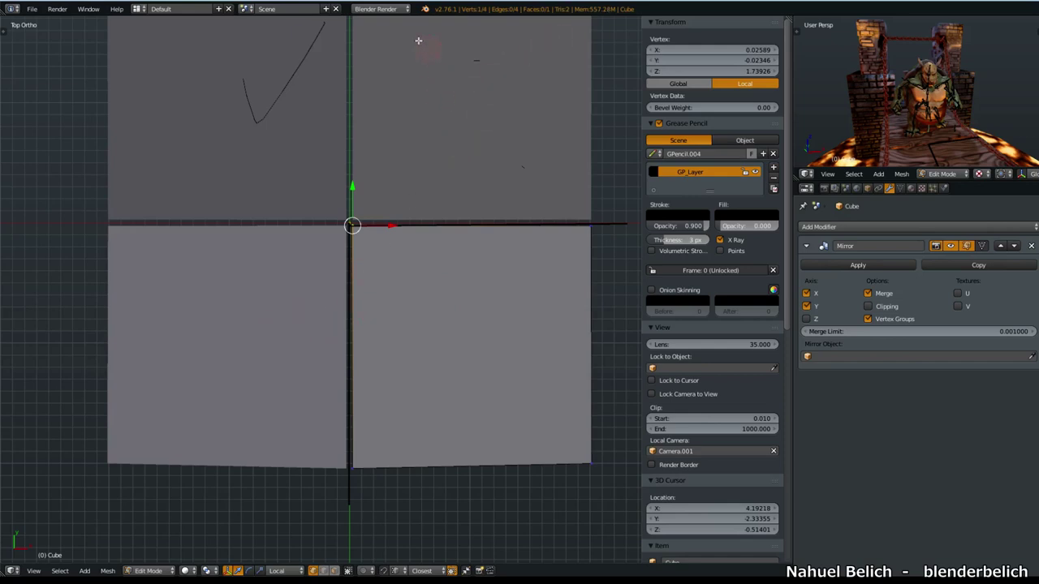
# Step: Move the inner corner vertex across both mirror axes to about X -0.11 and Y 0.14, and display the mesh as wireframe
pyautogui.scroll(4, 443, 294)
pyautogui.keyDown('shift'); pyautogui.moveTo(452, 229); pyautogui.dragTo(401, 361, button='middle'); pyautogui.keyUp('shift')
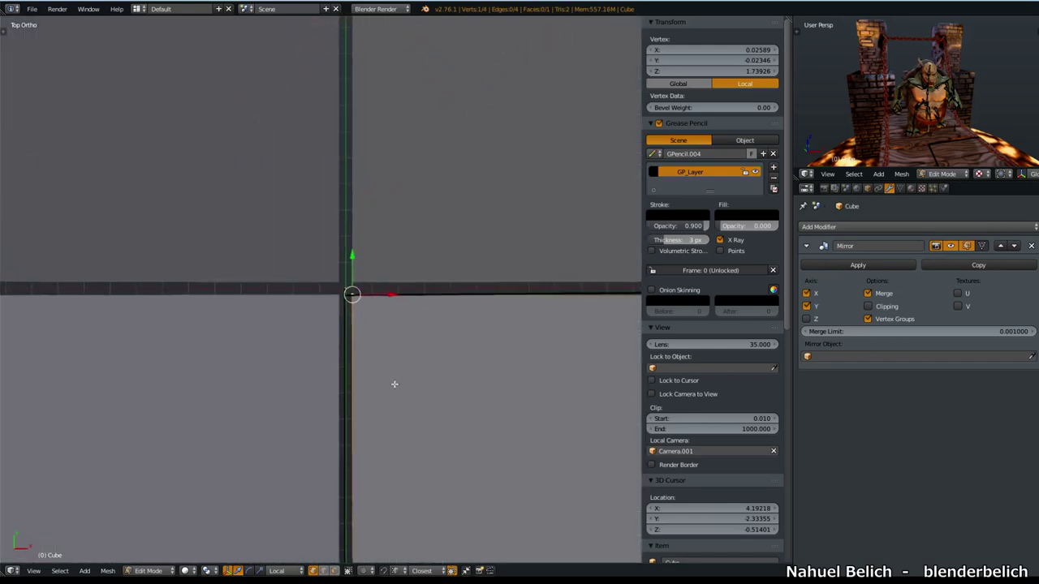
pyautogui.scroll(4, 403, 349)
pyautogui.press('g')
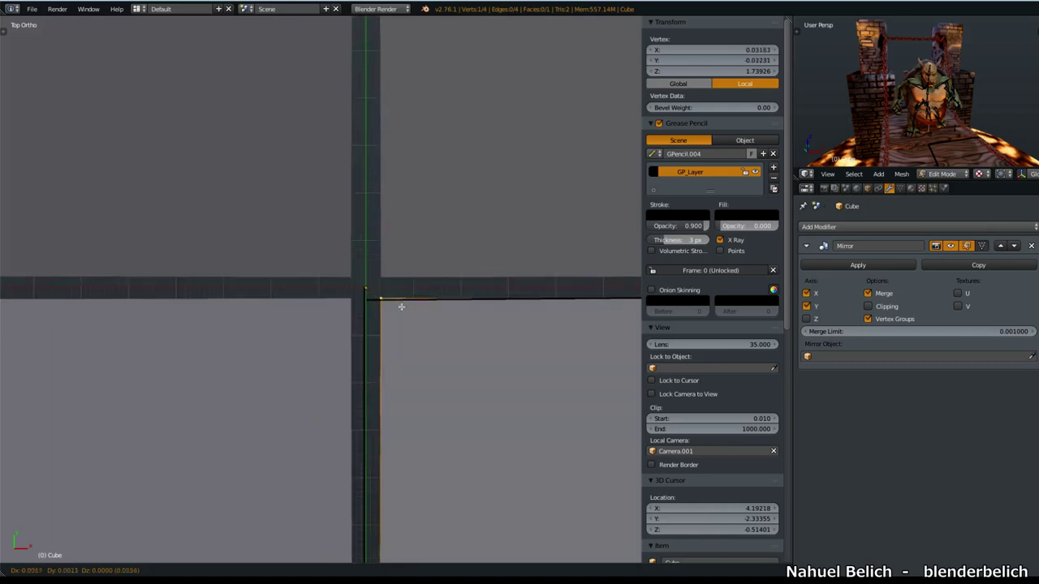
pyautogui.click(340, 227)
pyautogui.press('z')
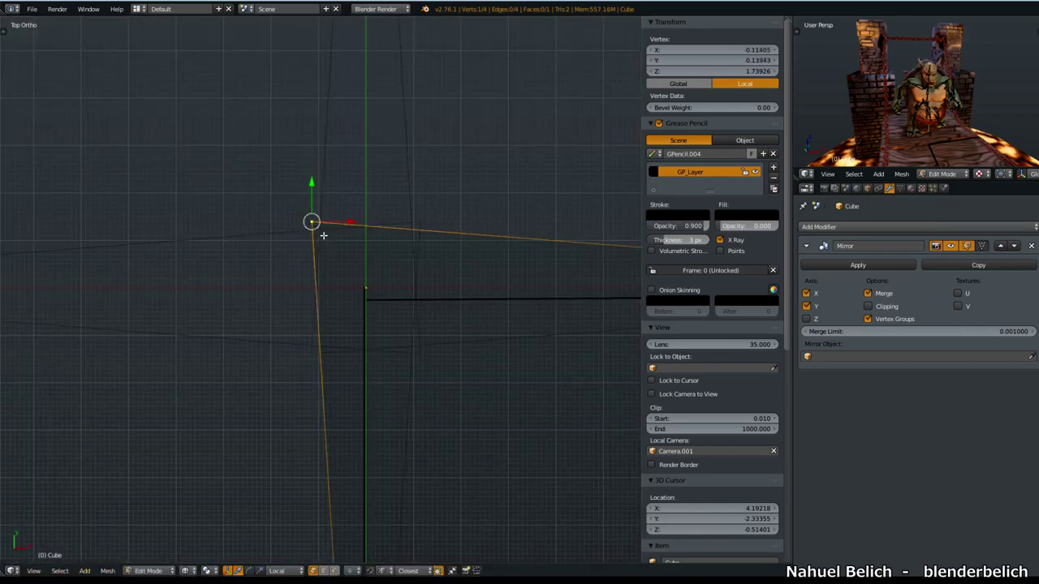
# Step: Move the corner vertex back to its own side at about X 0.03 and Y -0.04, and restore solid shading
pyautogui.press('g')
pyautogui.click(347, 256)
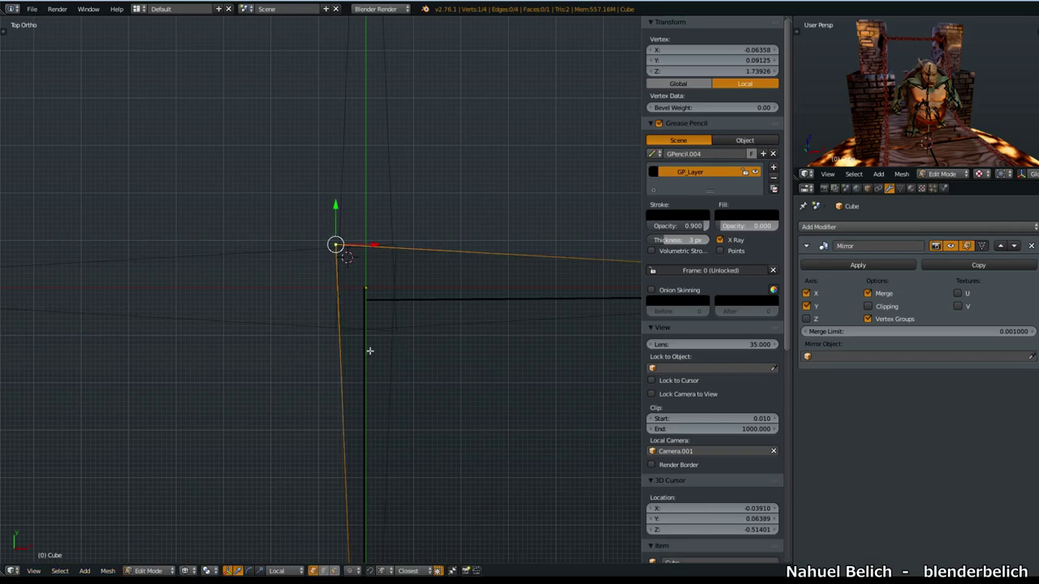
pyautogui.press('g')
pyautogui.click(438, 352)
pyautogui.scroll(1, 438, 353)
pyautogui.press('z')
pyautogui.click(418, 403)
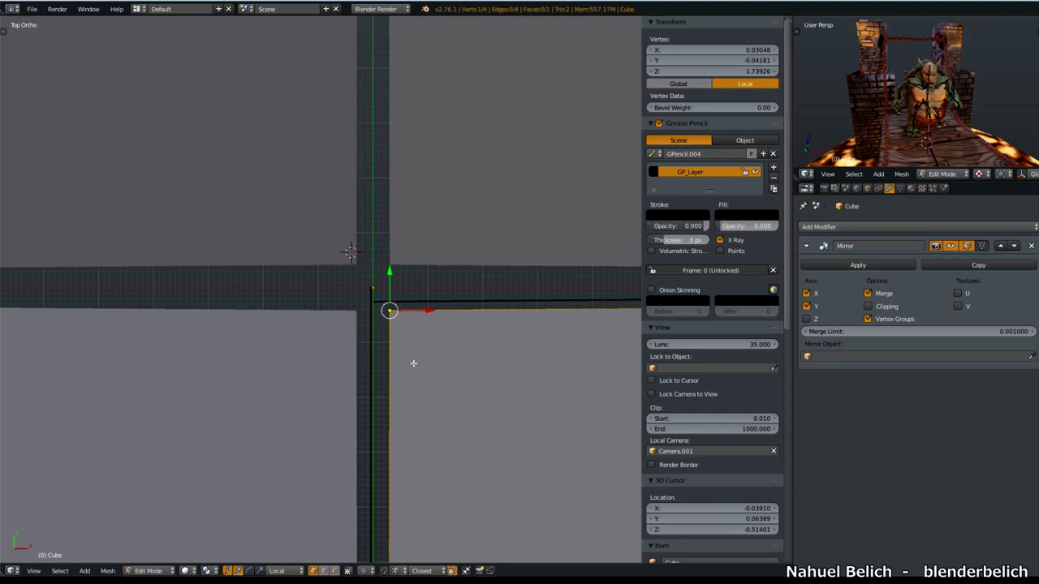
# Step: Enable Clipping in the Mirror modifier and move the corner vertex onto both mirror axes at X 0 and Y 0
pyautogui.click(878, 307)
pyautogui.keyDown('shift'); pyautogui.moveTo(419, 359); pyautogui.dragTo(416, 397, button='middle'); pyautogui.keyUp('shift')
pyautogui.keyDown('ctrl'); pyautogui.moveTo(416, 397); pyautogui.dragTo(423, 374, button='middle'); pyautogui.keyUp('ctrl')
pyautogui.press('g')
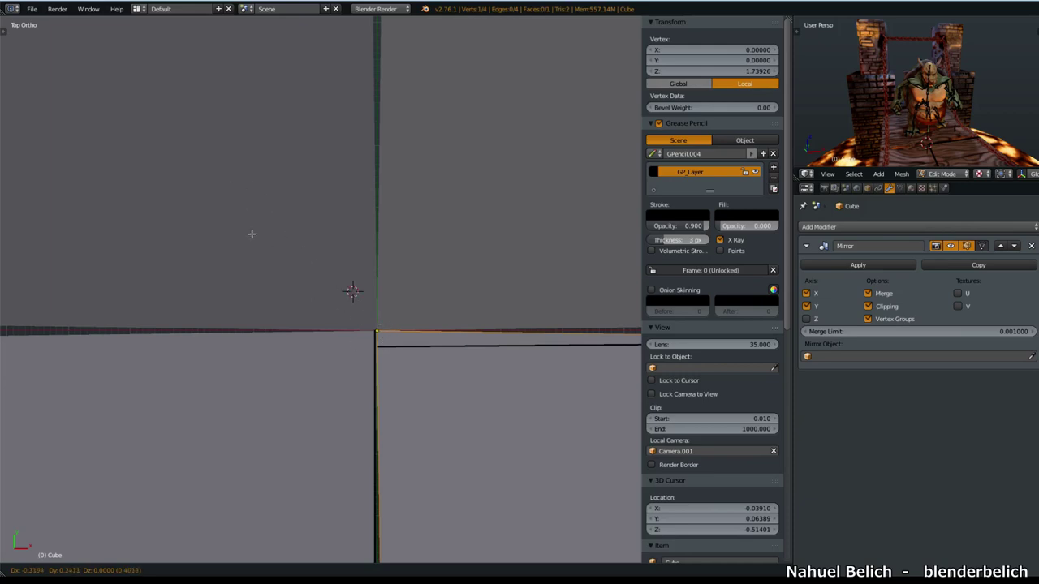
pyautogui.click(236, 183)
# Step: Try to move the clipped corner vertex away from the mirror centre and examine the joint from an angled view
pyautogui.keyDown('shift'); pyautogui.moveTo(377, 225); pyautogui.dragTo(315, 230, button='middle'); pyautogui.keyUp('shift')
pyautogui.scroll(-3, 362, 320)
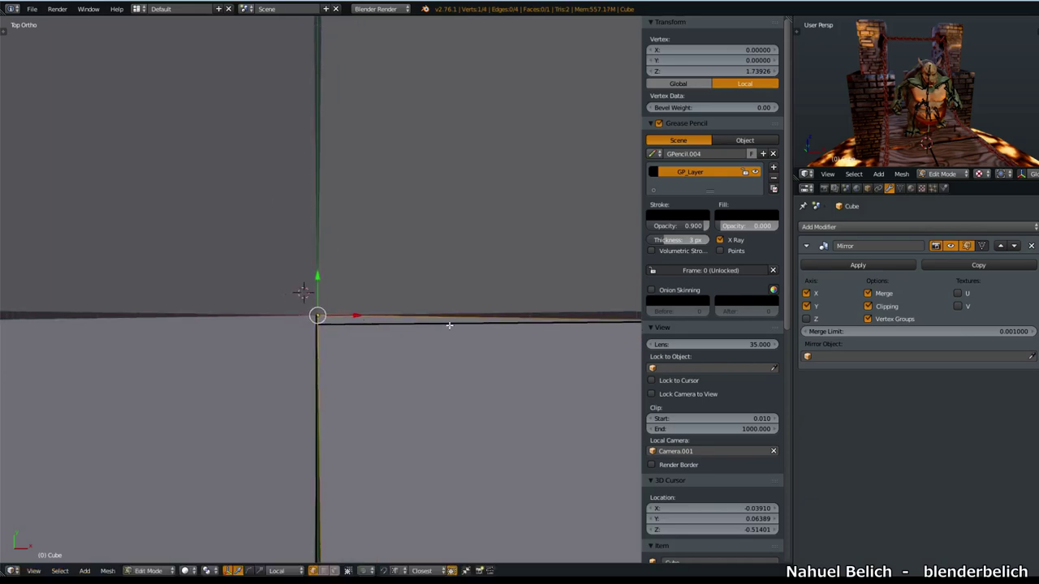
pyautogui.keyDown('shift'); pyautogui.moveTo(395, 336); pyautogui.dragTo(428, 340, button='middle'); pyautogui.keyUp('shift')
pyautogui.scroll(3, 339, 328)
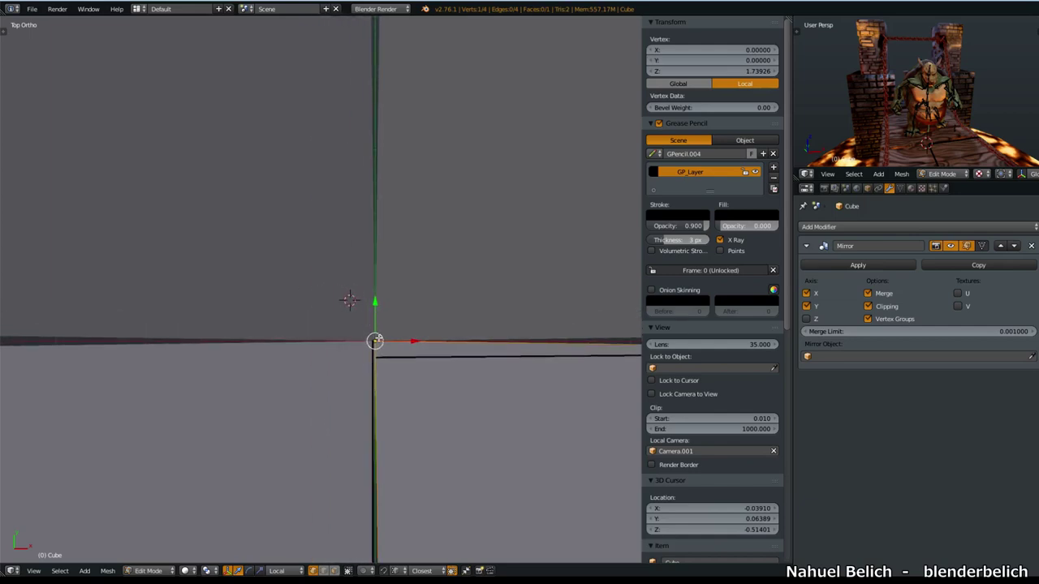
pyautogui.scroll(-5, 373, 390)
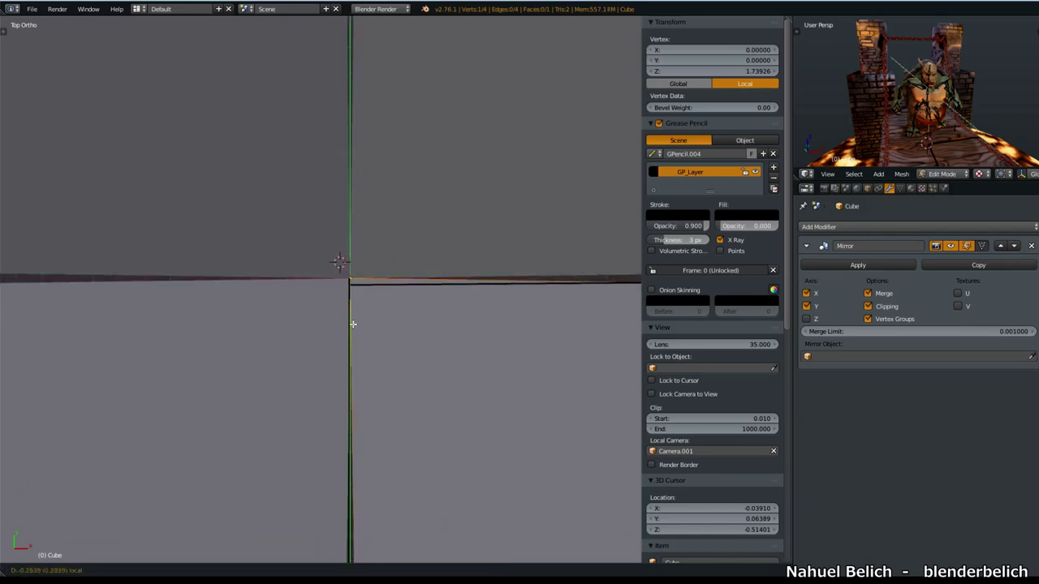
pyautogui.moveTo(363, 309); pyautogui.dragTo(371, 232, button='middle')
pyautogui.press('g')
pyautogui.moveTo(395, 180); pyautogui.dragTo(394, 178)
pyautogui.moveTo(371, 122); pyautogui.dragTo(403, 99)
pyautogui.keyDown('shift'); pyautogui.moveTo(379, 141); pyautogui.dragTo(380, 222, button='middle'); pyautogui.keyUp('shift')
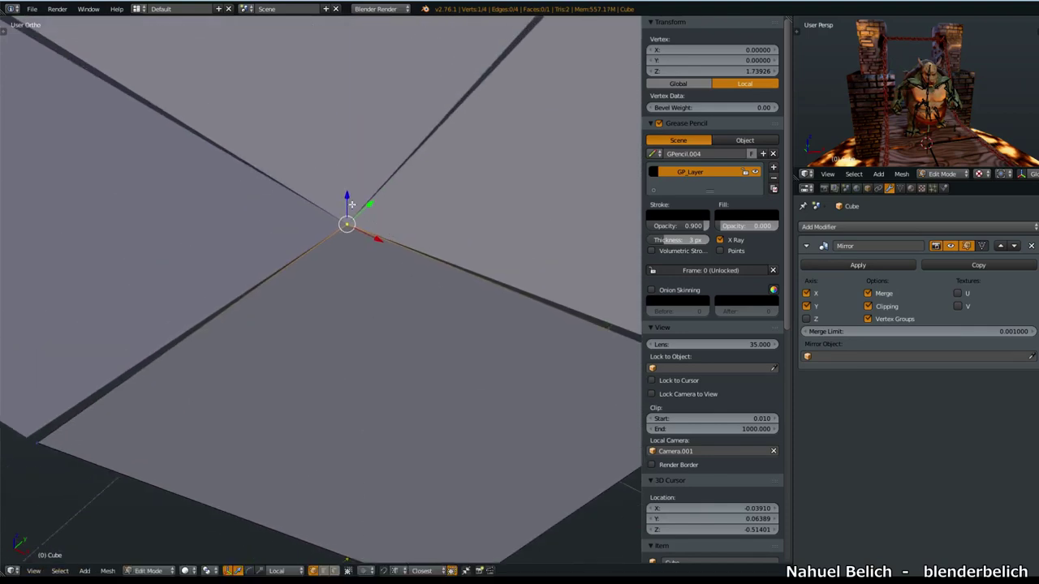
# Step: Raise the clipped corner vertex at the mirror centre along its local Z axis
pyautogui.press('g')
pyautogui.press('z')
pyautogui.press('z')
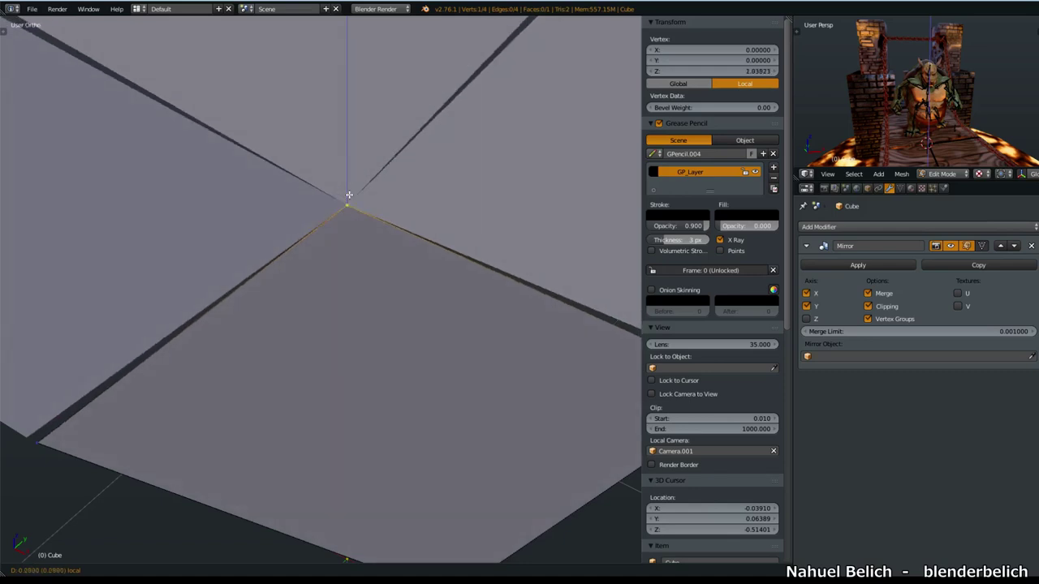
pyautogui.click(351, 206)
# Step: Move the outer vertex beside the Y mirror seam onto Y 0, at about X 2.01 and Z 1.97
pyautogui.moveTo(357, 232); pyautogui.dragTo(357, 318, button='middle')
pyautogui.rightClick(246, 372)
pyautogui.moveTo(265, 360); pyautogui.dragTo(314, 341)
pyautogui.moveTo(274, 381); pyautogui.dragTo(324, 367, button='middle')
pyautogui.moveTo(432, 368); pyautogui.dragTo(425, 371, button='middle')
# Step: Try to slide that vertex along local Y, and reposition it at about X 1.88 and Z 1.83
pyautogui.press('g')
pyautogui.press('y')
pyautogui.press('y')
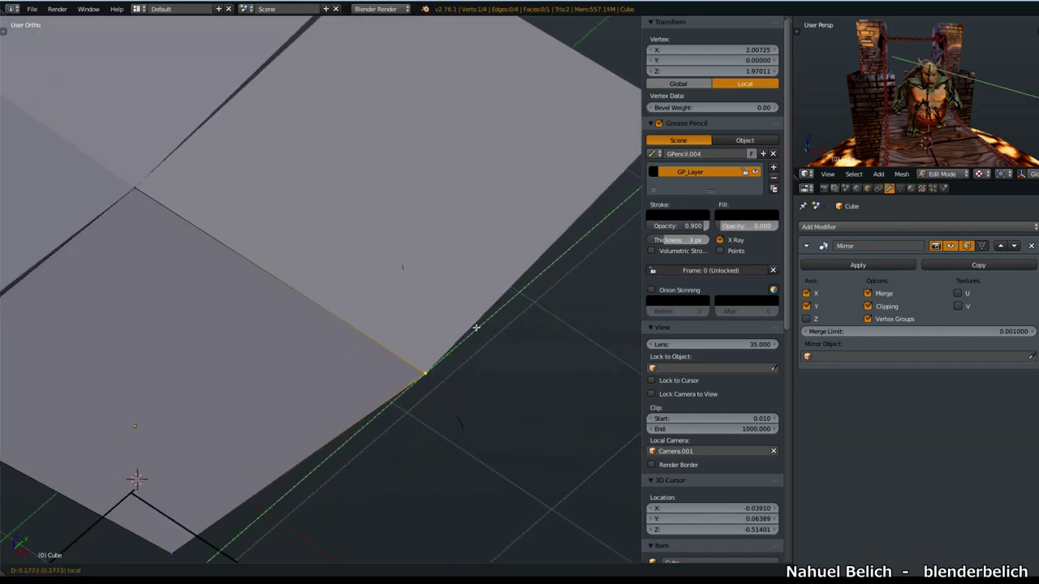
pyautogui.click(441, 369)
pyautogui.click(463, 342)
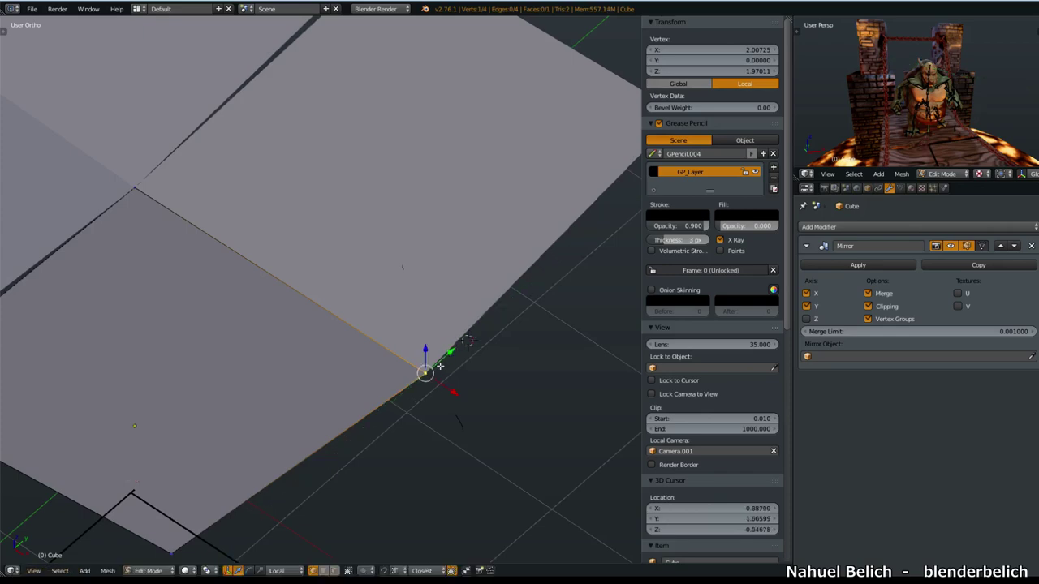
pyautogui.moveTo(454, 393); pyautogui.dragTo(436, 381)
pyautogui.moveTo(407, 335)
pyautogui.mouseDown()
pyautogui.moveTo(413, 378)
pyautogui.moveTo(415, 352)
pyautogui.mouseUp()
# Step: Move the outer vertex beside the X mirror seam onto X 0, at about Y -1.94 and Z 2.06
pyautogui.keyDown('shift'); pyautogui.moveTo(305, 391); pyautogui.dragTo(555, 284, button='middle'); pyautogui.keyUp('shift')
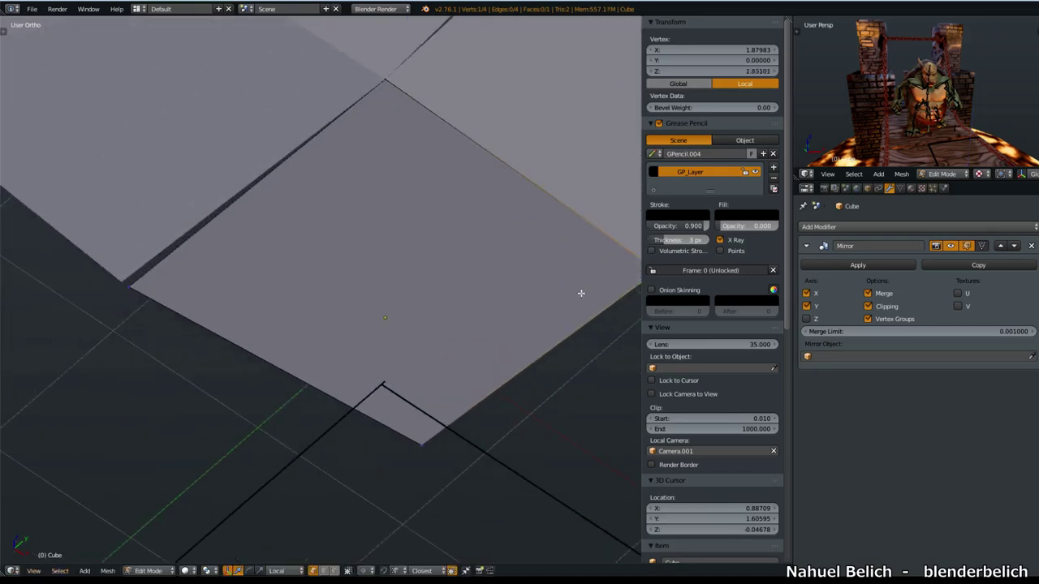
pyautogui.rightClick(130, 286)
pyautogui.moveTo(130, 285); pyautogui.dragTo(227, 341, button='middle')
pyautogui.moveTo(318, 324); pyautogui.dragTo(380, 339)
pyautogui.moveTo(372, 298); pyautogui.dragTo(327, 297)
pyautogui.moveTo(256, 275); pyautogui.dragTo(262, 276)
pyautogui.moveTo(366, 297); pyautogui.dragTo(281, 286)
pyautogui.moveTo(345, 260); pyautogui.dragTo(308, 303)
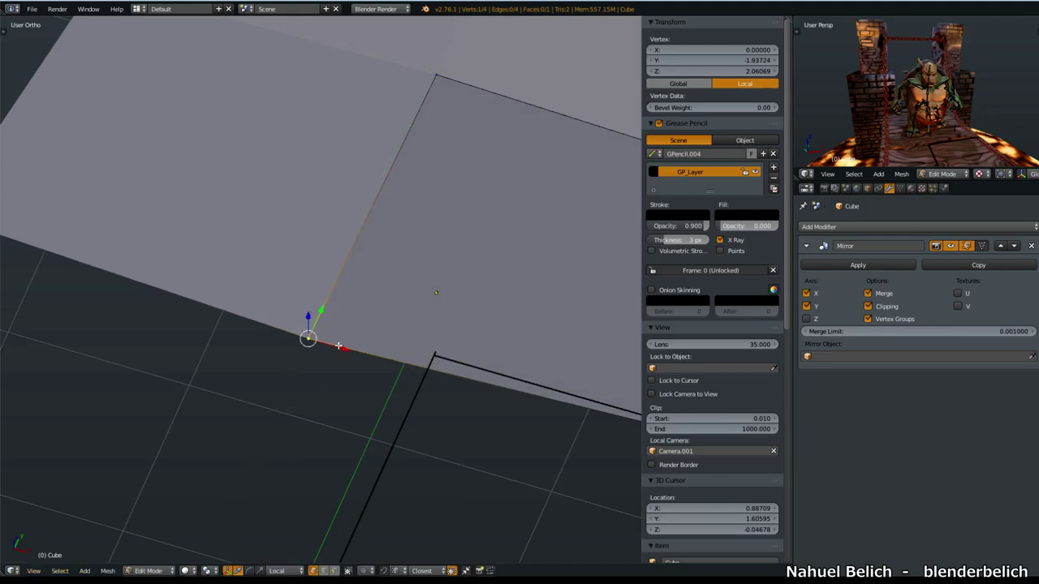
pyautogui.click(333, 351)
# Step: From the top view, straighten the face's outer side edge by scaling it to 0 along X
pyautogui.moveTo(379, 366); pyautogui.dragTo(447, 406, button='middle')
pyautogui.moveTo(425, 371); pyautogui.dragTo(407, 261, button='middle')
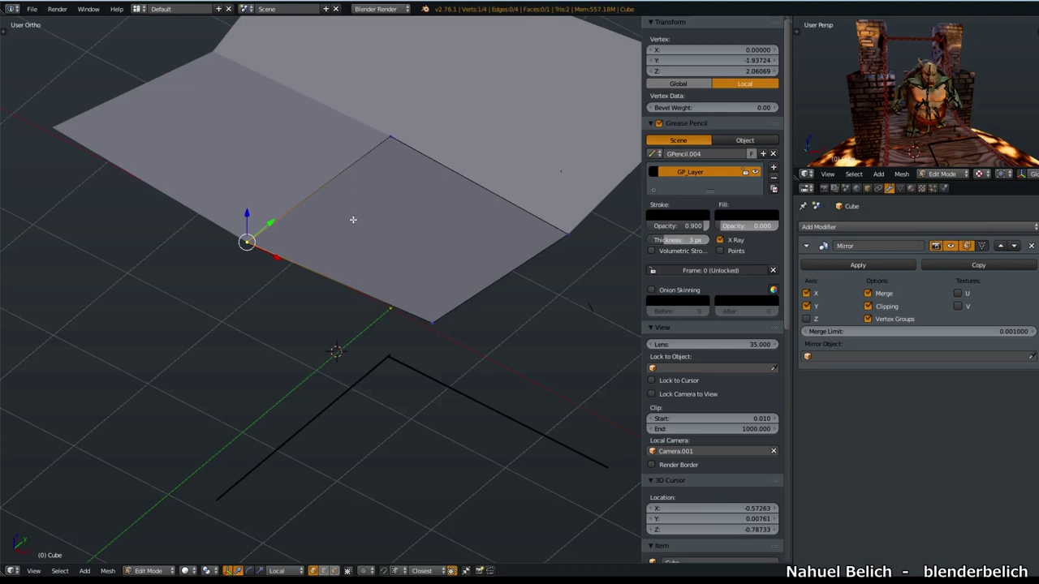
pyautogui.press('KP_7')
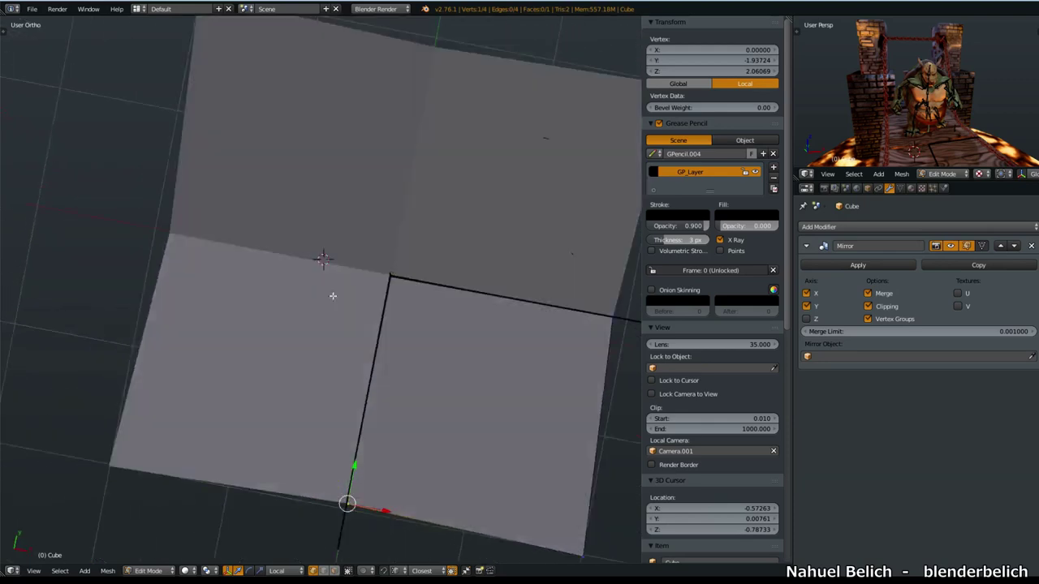
pyautogui.moveTo(482, 344); pyautogui.dragTo(479, 318, button='middle')
pyautogui.press('KP_7')
pyautogui.keyDown('shift'); pyautogui.moveTo(562, 291); pyautogui.dragTo(499, 262, button='middle'); pyautogui.keyUp('shift')
pyautogui.keyDown('alt'); pyautogui.rightClick(524, 269); pyautogui.keyUp('alt')
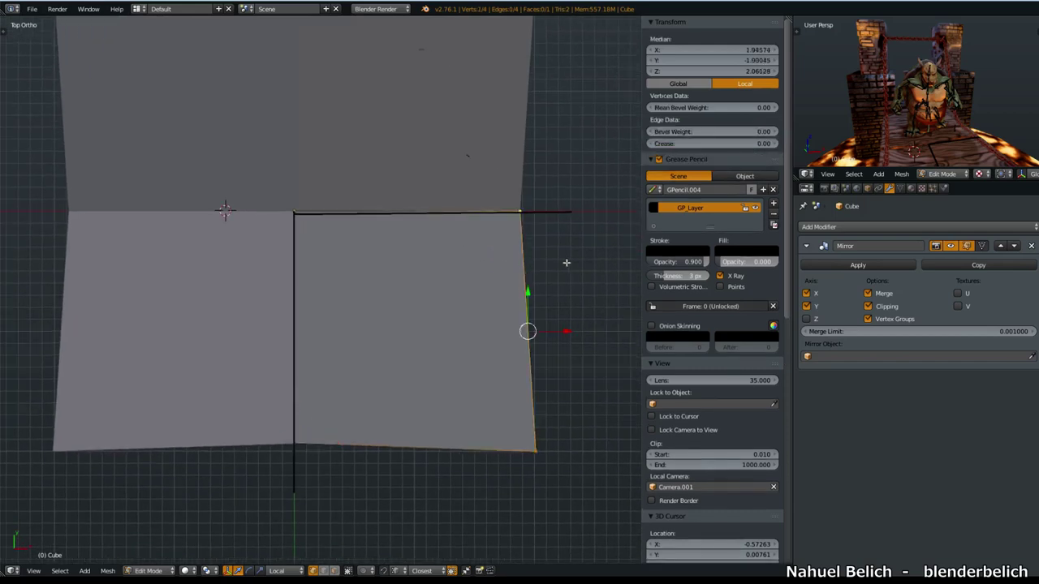
pyautogui.press('s')
pyautogui.press('x')
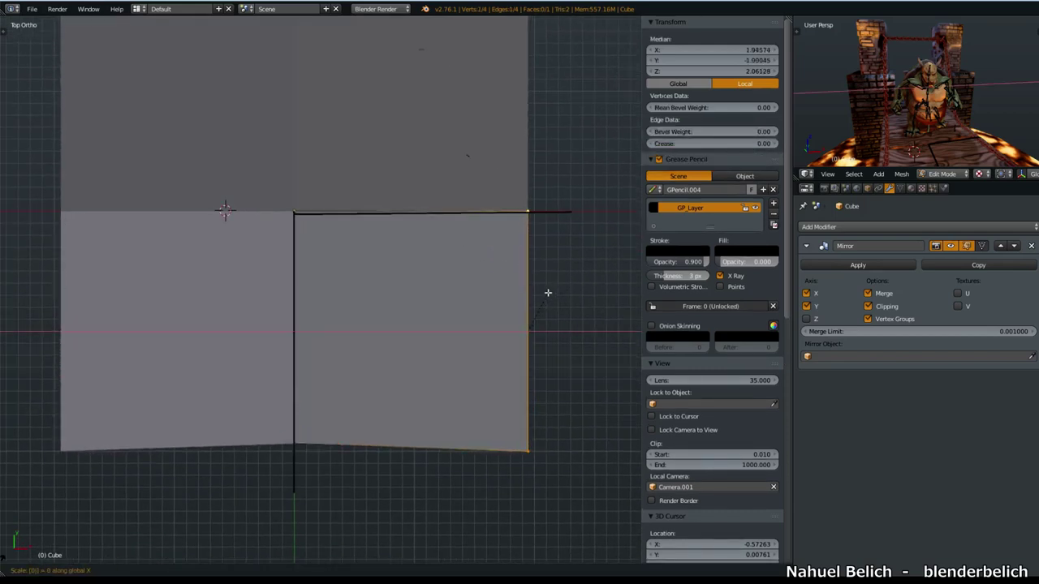
pyautogui.click(548, 293)
# Step: Straighten the face's front edge by scaling its two vertices to 0 along Y
pyautogui.rightClick(316, 451)
pyautogui.keyDown('shift'); pyautogui.rightClick(534, 442); pyautogui.keyUp('shift')
pyautogui.press('s')
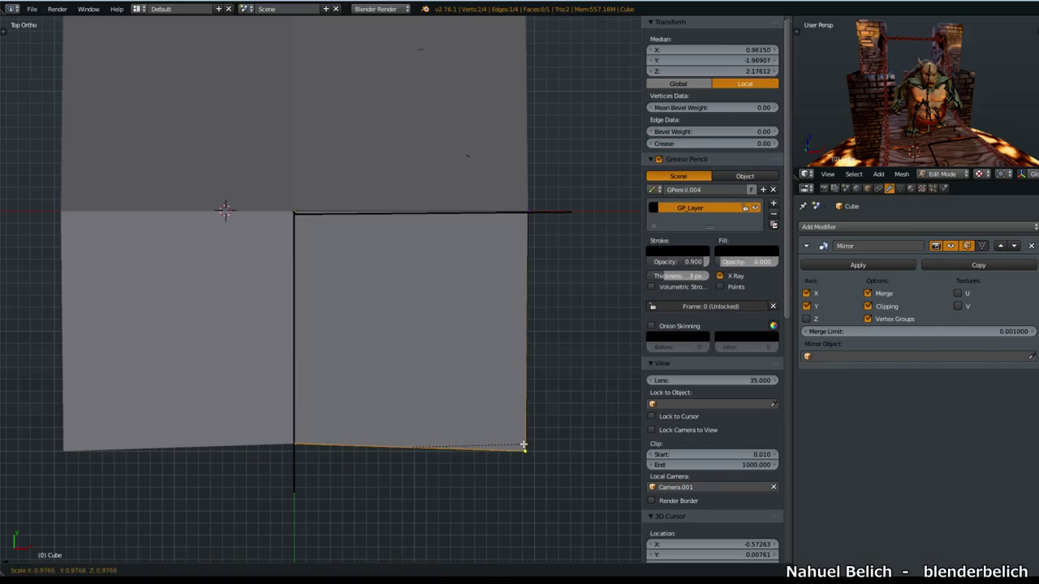
pyautogui.press('y')
pyautogui.press('0')
pyautogui.click(529, 432)
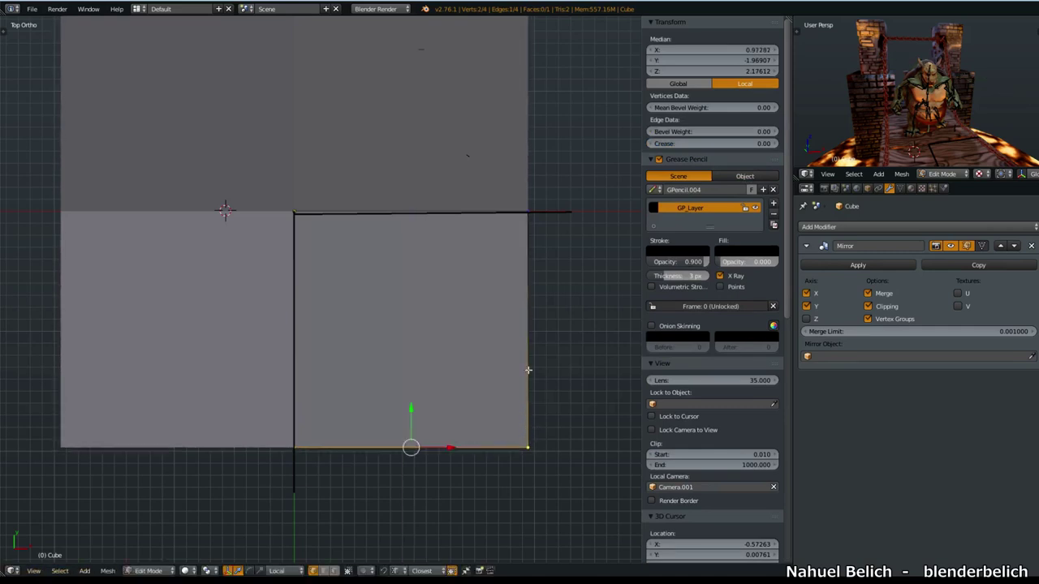
# Step: Flatten the whole face by scaling all of its vertices to 0 along Z
pyautogui.rightClick(535, 308)
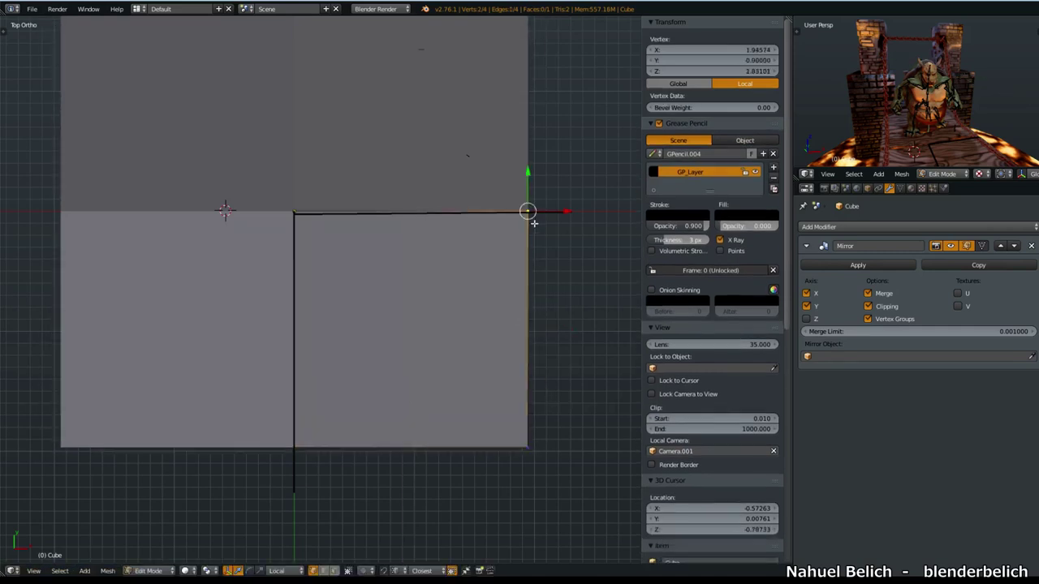
pyautogui.moveTo(564, 328); pyautogui.dragTo(449, 324)
pyautogui.moveTo(423, 366); pyautogui.dragTo(345, 291, button='middle')
pyautogui.press('a')
pyautogui.press('a')
pyautogui.keyDown('shift'); pyautogui.moveTo(423, 165); pyautogui.dragTo(455, 276, button='middle'); pyautogui.keyUp('shift')
pyautogui.press('s')
pyautogui.press('z')
pyautogui.press('0')
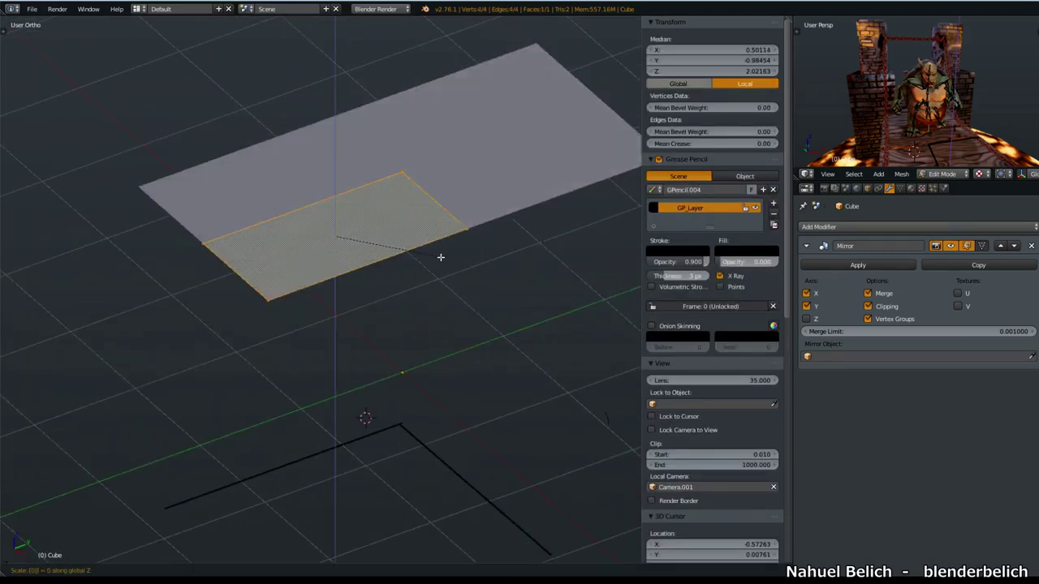
pyautogui.press('Return')
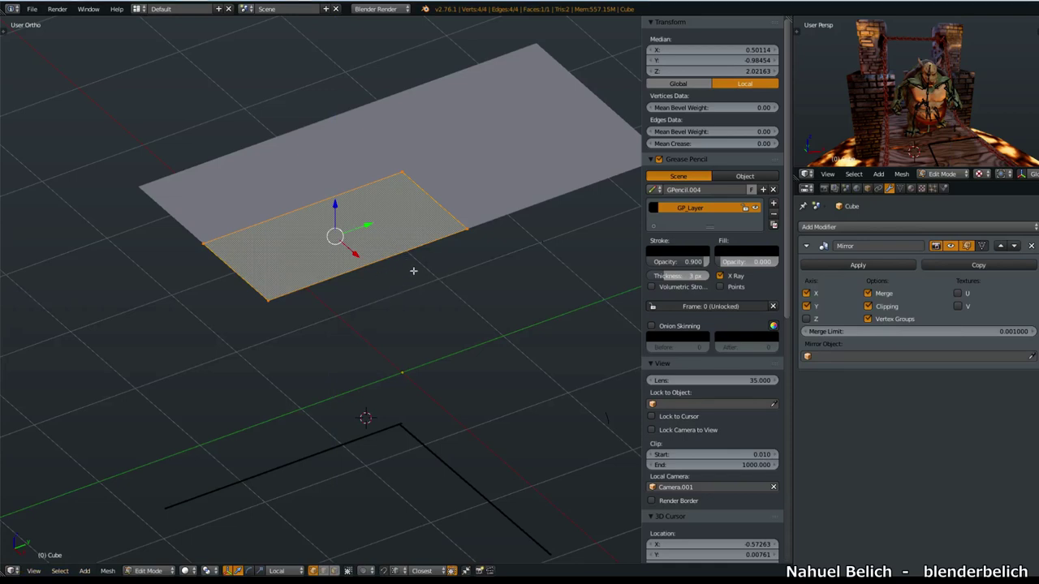
pyautogui.click(422, 252)
# Step: Lower the entire face along Z to about -0.17, just below the object's origin
pyautogui.moveTo(348, 322); pyautogui.dragTo(385, 314, button='middle')
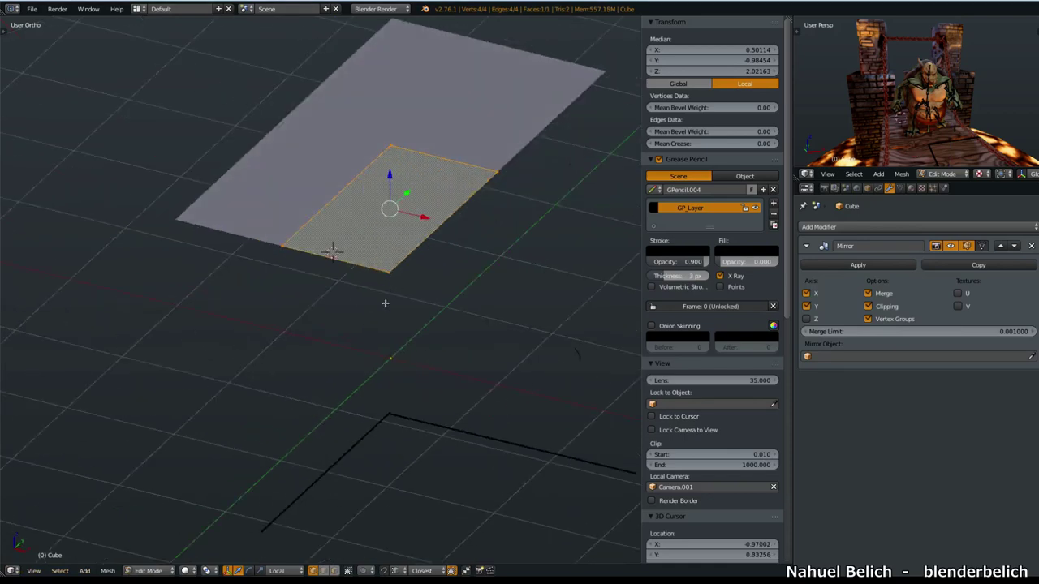
pyautogui.keyDown('shift'); pyautogui.moveTo(397, 244); pyautogui.dragTo(386, 202, button='middle'); pyautogui.keyUp('shift')
pyautogui.moveTo(387, 365); pyautogui.dragTo(379, 264, button='middle')
pyautogui.keyDown('ctrl'); pyautogui.moveTo(380, 256); pyautogui.dragTo(382, 349, button='middle'); pyautogui.keyUp('ctrl')
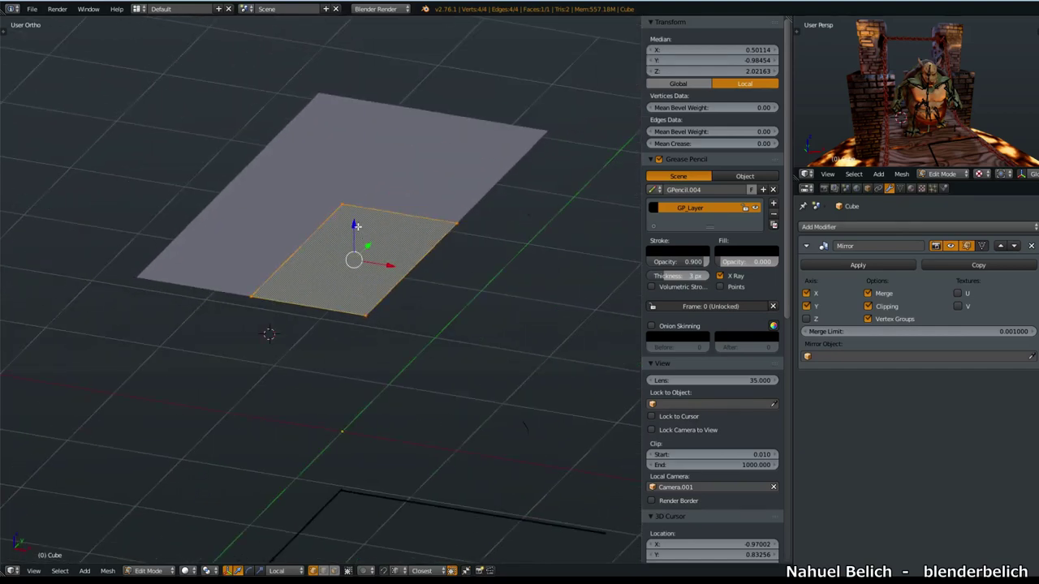
pyautogui.moveTo(355, 226); pyautogui.dragTo(374, 396)
pyautogui.keyDown('shift'); pyautogui.moveTo(375, 396); pyautogui.dragTo(391, 231, button='middle'); pyautogui.keyUp('shift')
pyautogui.keyDown('ctrl'); pyautogui.moveTo(388, 291); pyautogui.dragTo(388, 257, button='middle'); pyautogui.keyUp('ctrl')
pyautogui.moveTo(391, 219); pyautogui.dragTo(393, 330)
pyautogui.moveTo(393, 351)
pyautogui.mouseDown(button='middle')
pyautogui.moveTo(386, 331)
pyautogui.moveTo(389, 349)
pyautogui.mouseUp(button='middle')
pyautogui.keyDown('shift'); pyautogui.moveTo(389, 349); pyautogui.dragTo(391, 322, button='middle'); pyautogui.keyUp('shift')
pyautogui.keyDown('ctrl'); pyautogui.moveTo(390, 325); pyautogui.dragTo(407, 311, button='middle'); pyautogui.keyUp('ctrl')
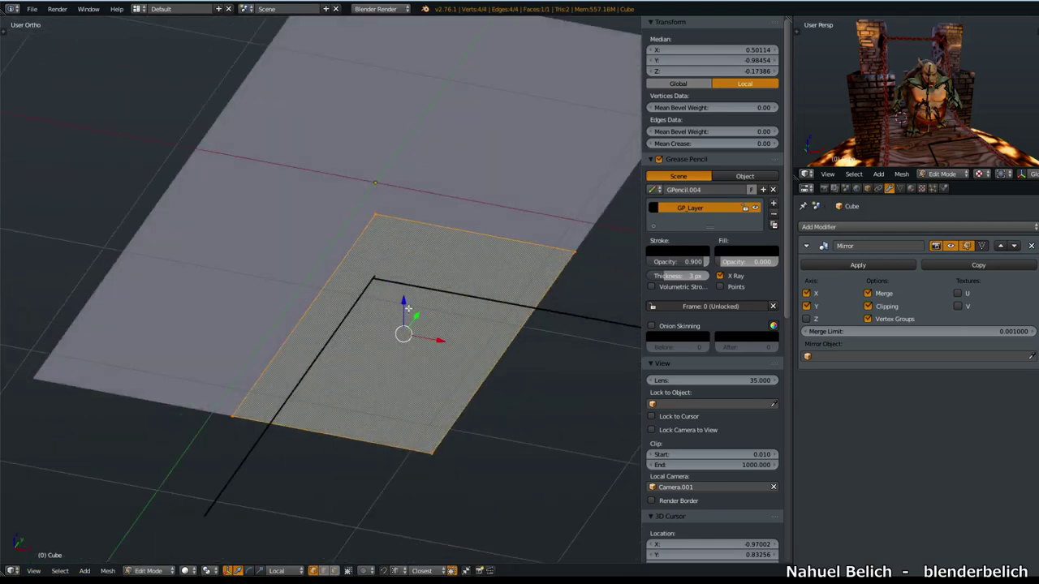
# Step: Disable Merge in the Mirror modifier and add a level 1 Subdivision Surface to examine the separated pieces
pyautogui.click(869, 294)
pyautogui.hotkey('ctrl', '1')
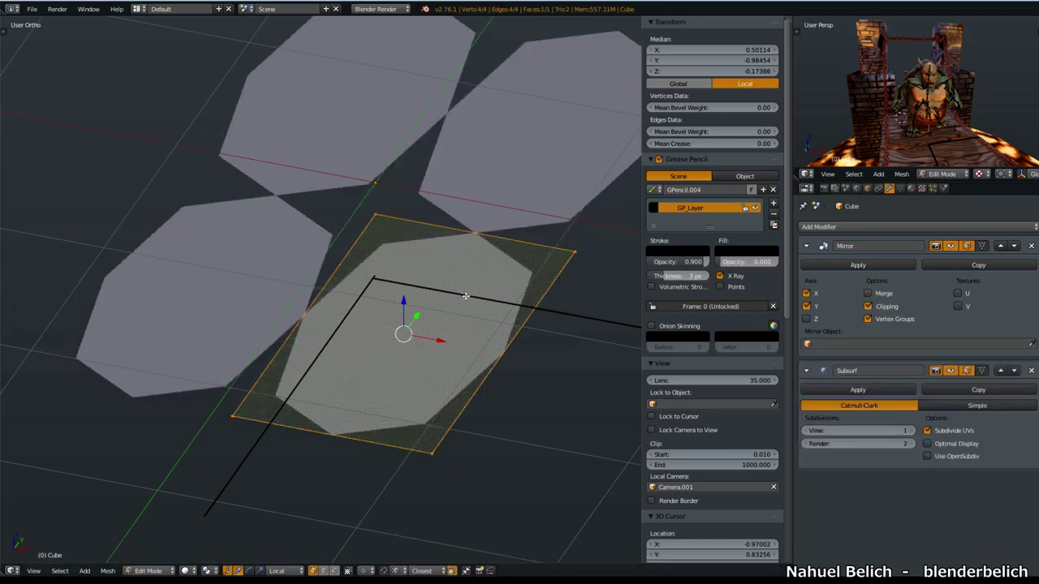
pyautogui.moveTo(468, 295); pyautogui.dragTo(441, 314, button='middle')
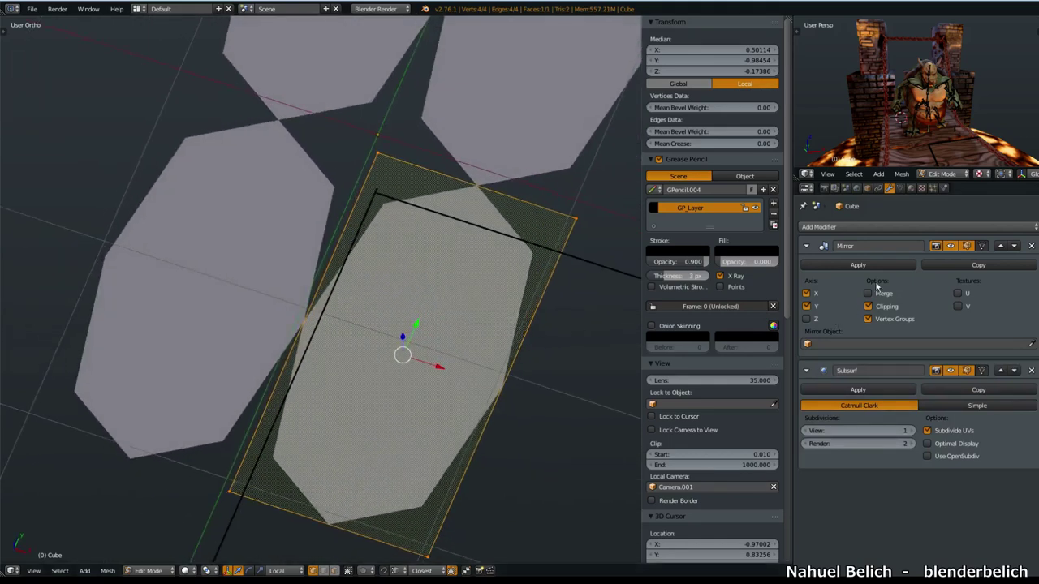
pyautogui.keyDown('shift'); pyautogui.moveTo(432, 272); pyautogui.dragTo(418, 329, button='middle'); pyautogui.keyUp('shift')
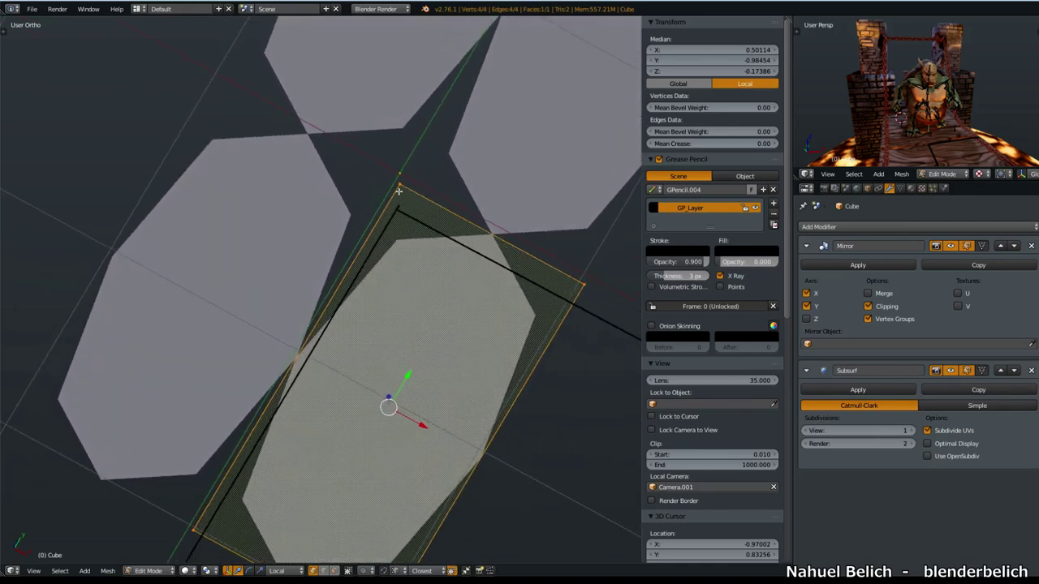
pyautogui.moveTo(398, 186); pyautogui.dragTo(423, 253, button='middle')
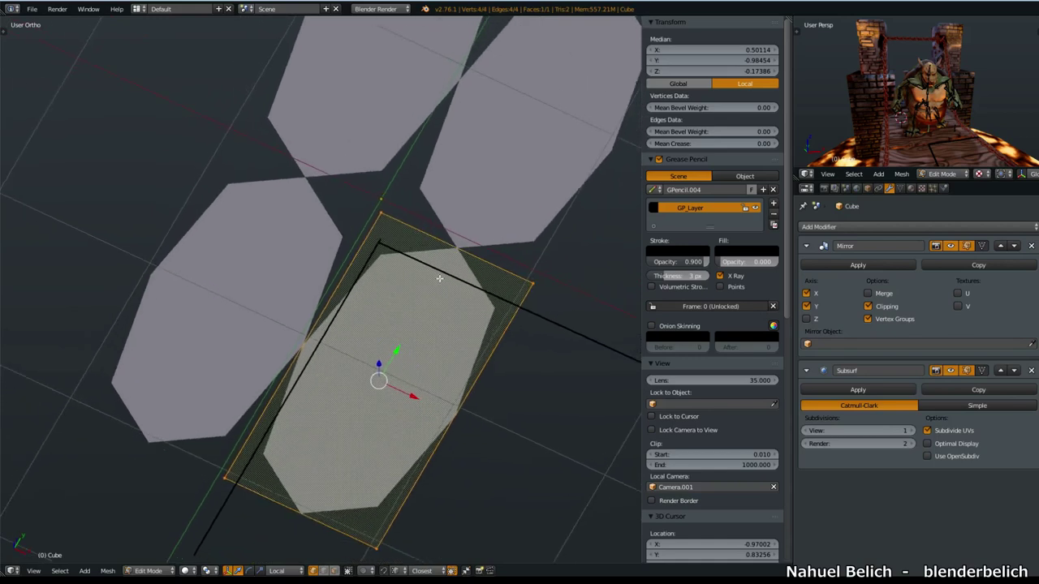
# Step: Remove the Subdivision Surface modifier and add it again below the Mirror modifier
pyautogui.click(1032, 371)
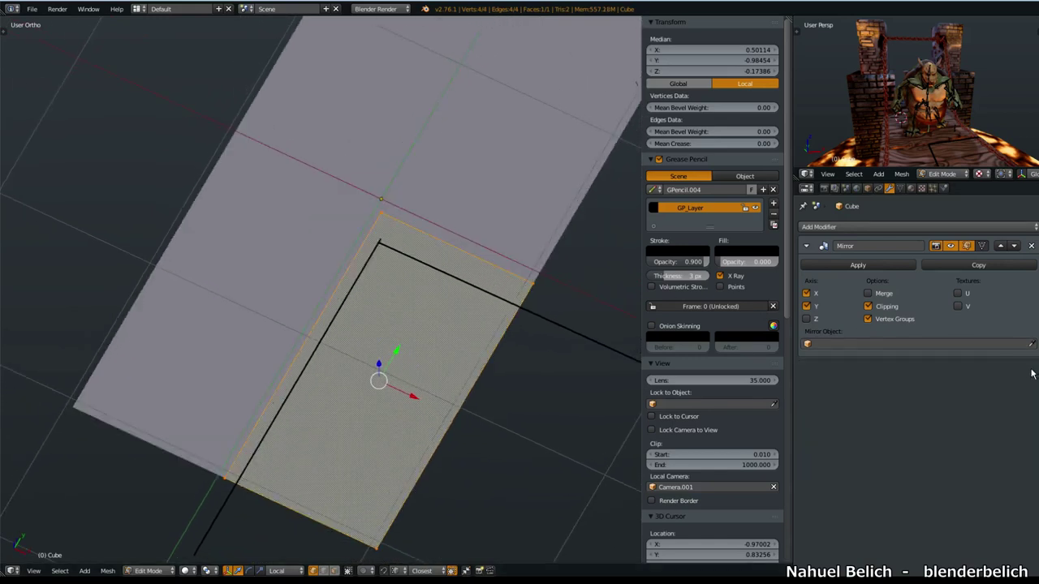
pyautogui.click(896, 230)
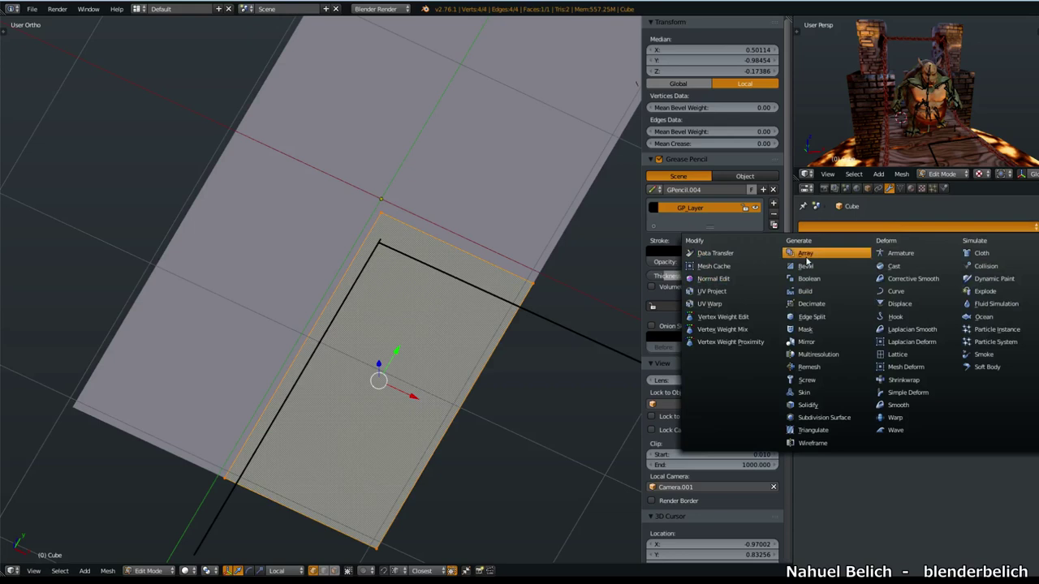
pyautogui.click(825, 417)
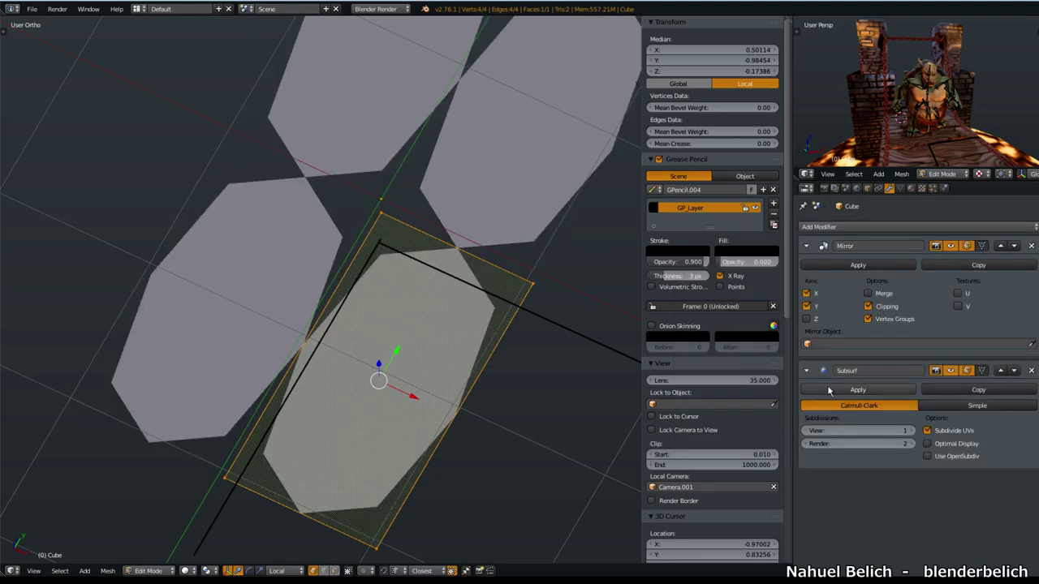
pyautogui.moveTo(407, 377); pyautogui.dragTo(418, 341, button='middle')
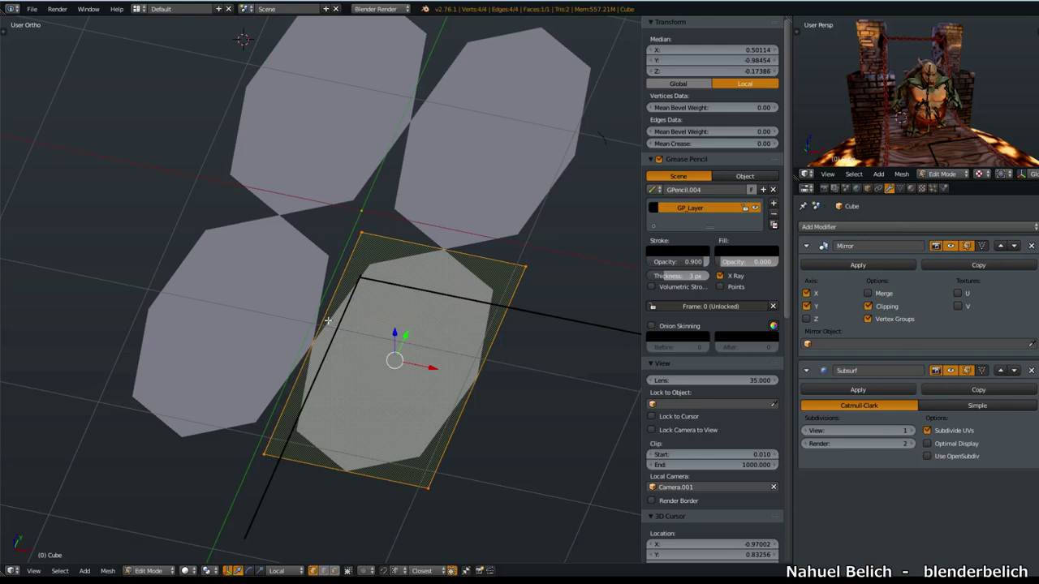
# Step: Try to move the centre corner vertex and the outer vertex on the Y mirror plane off their mirror planes with Merge disabled
pyautogui.moveTo(470, 259); pyautogui.dragTo(326, 233, button='middle')
pyautogui.rightClick(327, 226)
pyautogui.press('g')
pyautogui.rightClick(341, 223)
pyautogui.rightClick(502, 223)
pyautogui.press('g')
pyautogui.rightClick(498, 222)
pyautogui.press('g')
pyautogui.rightClick(505, 220)
pyautogui.rightClick(331, 224)
pyautogui.press('g')
pyautogui.click(339, 223)
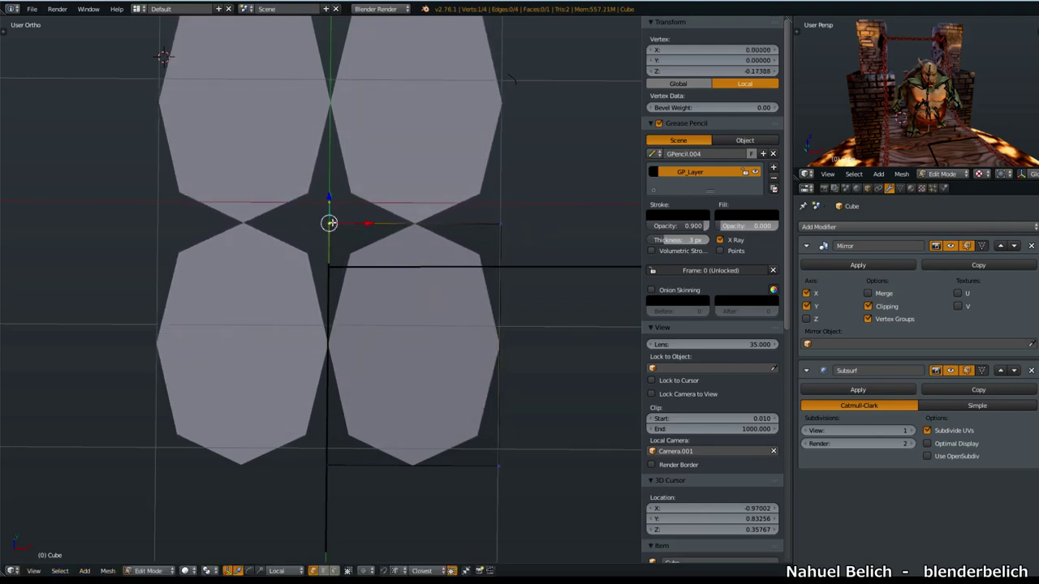
pyautogui.press('g')
pyautogui.rightClick(333, 230)
pyautogui.rightClick(498, 213)
pyautogui.press('g')
pyautogui.click(498, 211)
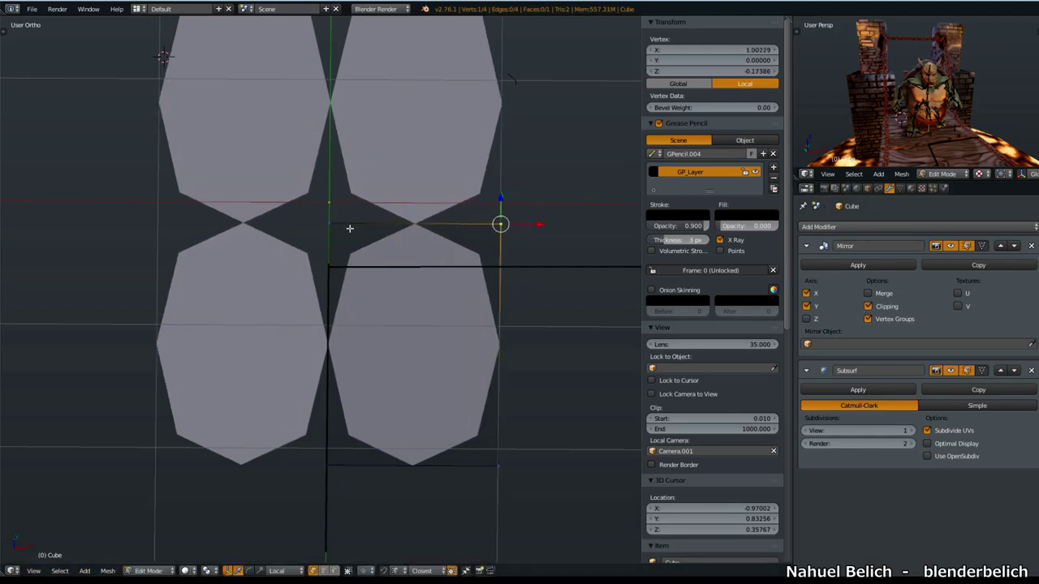
# Step: Re-enable Merge in the Mirror modifier and examine the smoothed surface along the mirror seams
pyautogui.moveTo(452, 264); pyautogui.dragTo(422, 283, button='middle')
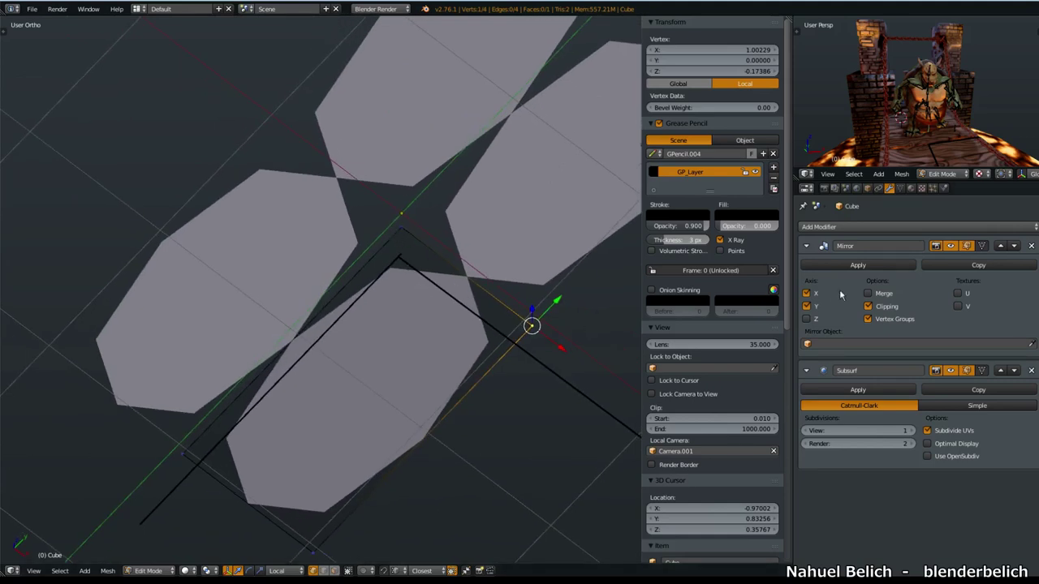
pyautogui.click(868, 294)
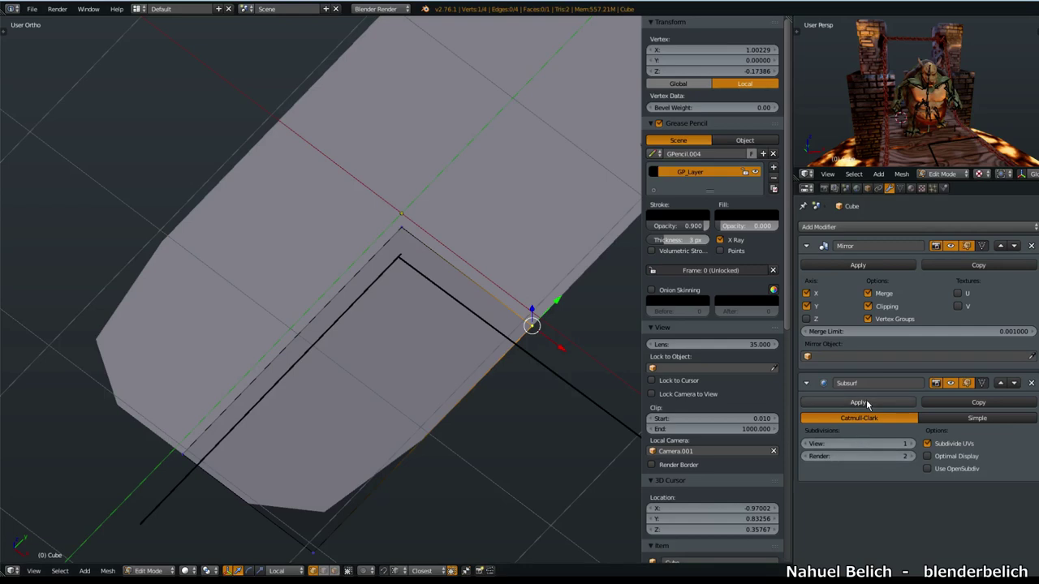
pyautogui.moveTo(617, 348); pyautogui.dragTo(473, 358, button='middle')
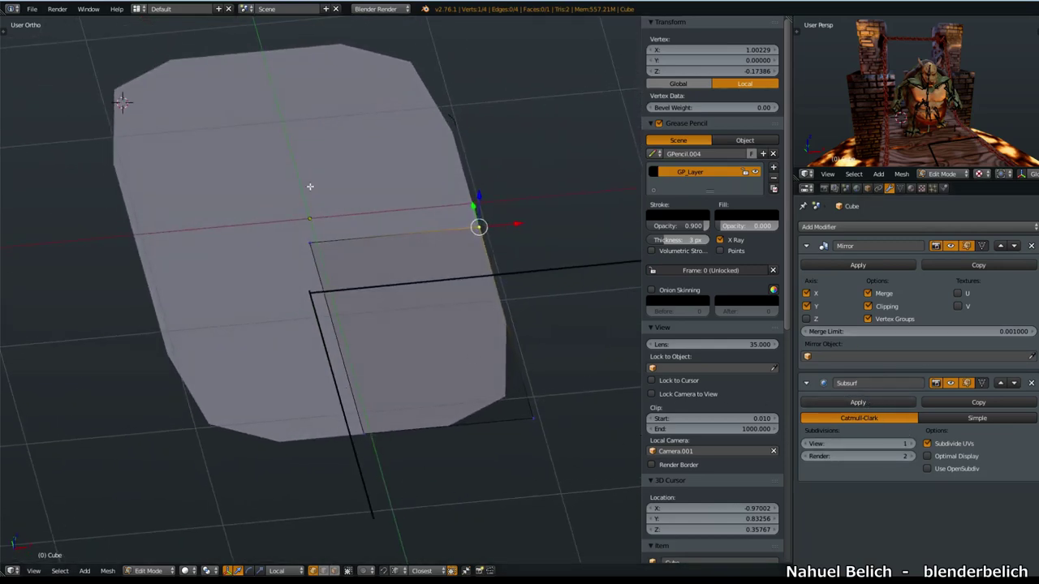
pyautogui.moveTo(367, 432); pyautogui.dragTo(359, 457, button='middle')
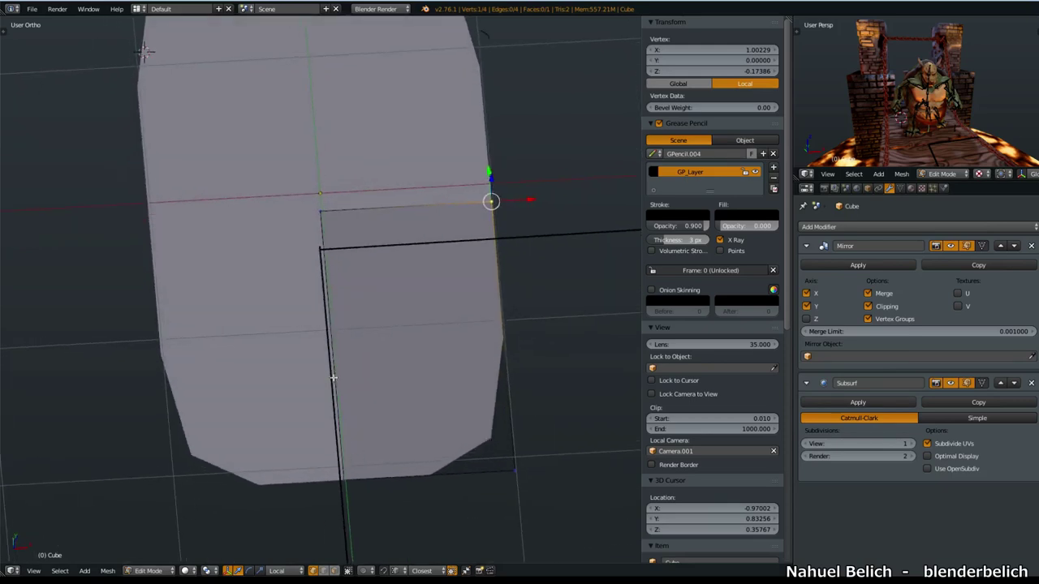
pyautogui.moveTo(334, 352)
pyautogui.mouseDown(button='middle')
pyautogui.moveTo(336, 420)
pyautogui.moveTo(353, 365)
pyautogui.moveTo(343, 387)
pyautogui.moveTo(352, 432)
pyautogui.moveTo(320, 357)
pyautogui.mouseUp(button='middle')
# Step: From the front view, raise the entire face along Z to about 0.35
pyautogui.press('KP_1')
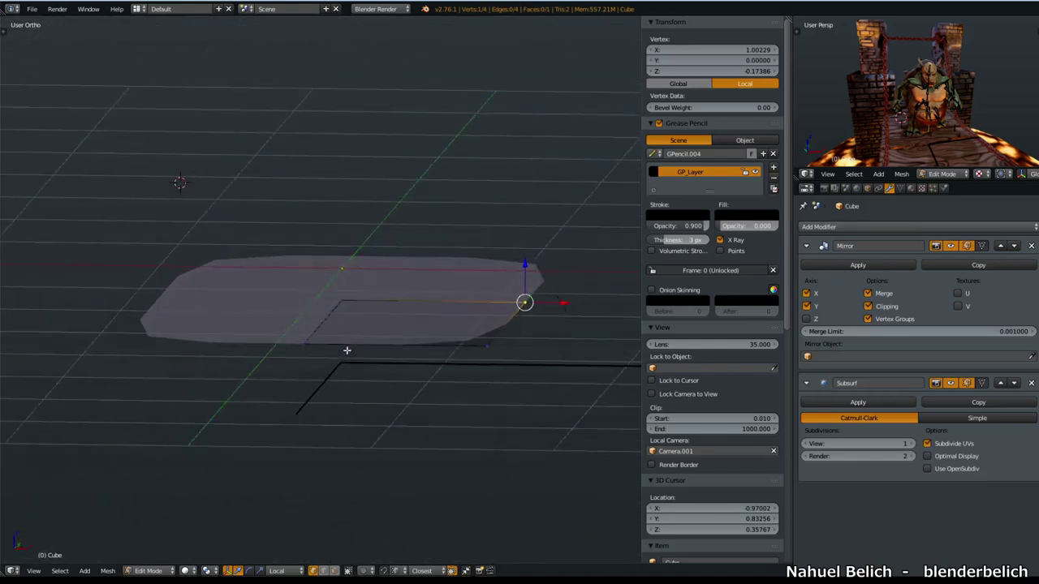
pyautogui.press('a')
pyautogui.press('a')
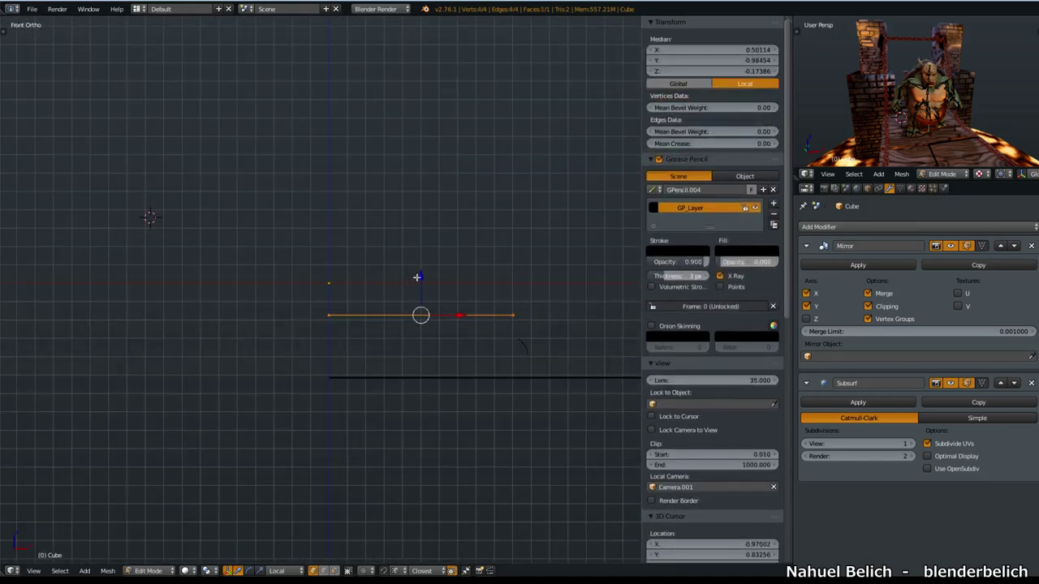
pyautogui.moveTo(418, 277); pyautogui.dragTo(419, 179)
# Step: Add a centred loop cut to the face, running parallel to its X mirror seam
pyautogui.moveTo(392, 244); pyautogui.dragTo(357, 307, button='middle')
pyautogui.moveTo(454, 293)
pyautogui.mouseDown(button='middle')
pyautogui.moveTo(458, 311)
pyautogui.moveTo(462, 292)
pyautogui.mouseUp(button='middle')
pyautogui.keyDown('shift'); pyautogui.moveTo(442, 328); pyautogui.dragTo(441, 302, button='middle'); pyautogui.keyUp('shift')
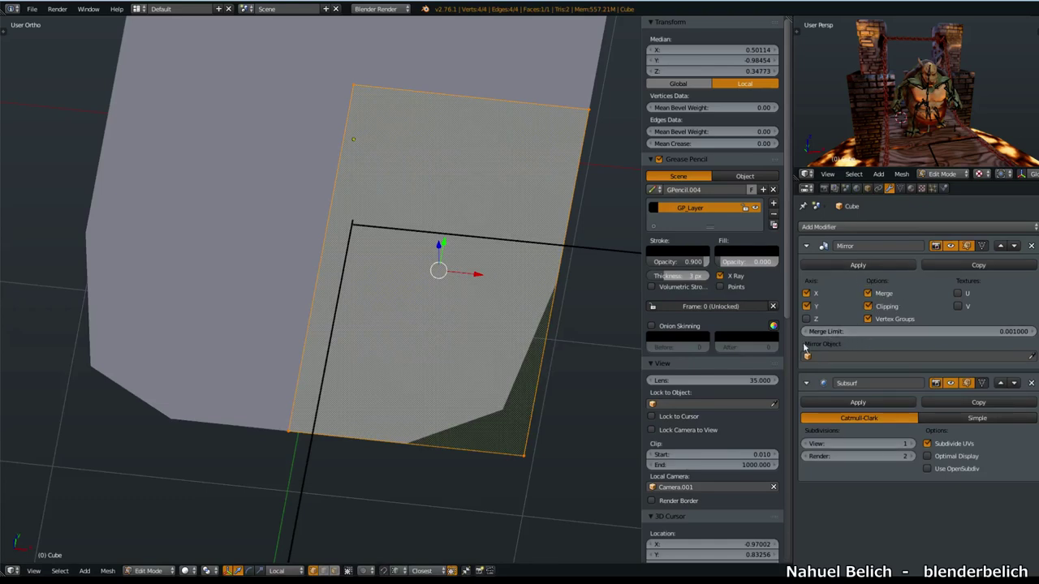
pyautogui.hotkey('ctrl', 'r')
pyautogui.click(325, 424)
pyautogui.rightClick(317, 418)
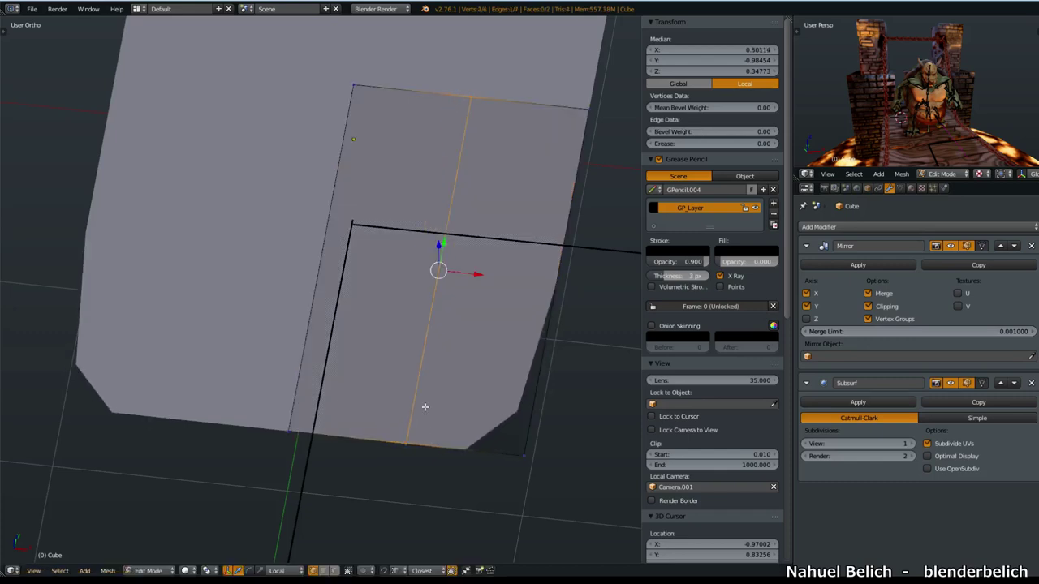
# Step: Hide the Subsurf modifier's result in the viewport and enable the object's Wire and Draw All Edges display options
pyautogui.click(952, 383)
pyautogui.click(879, 189)
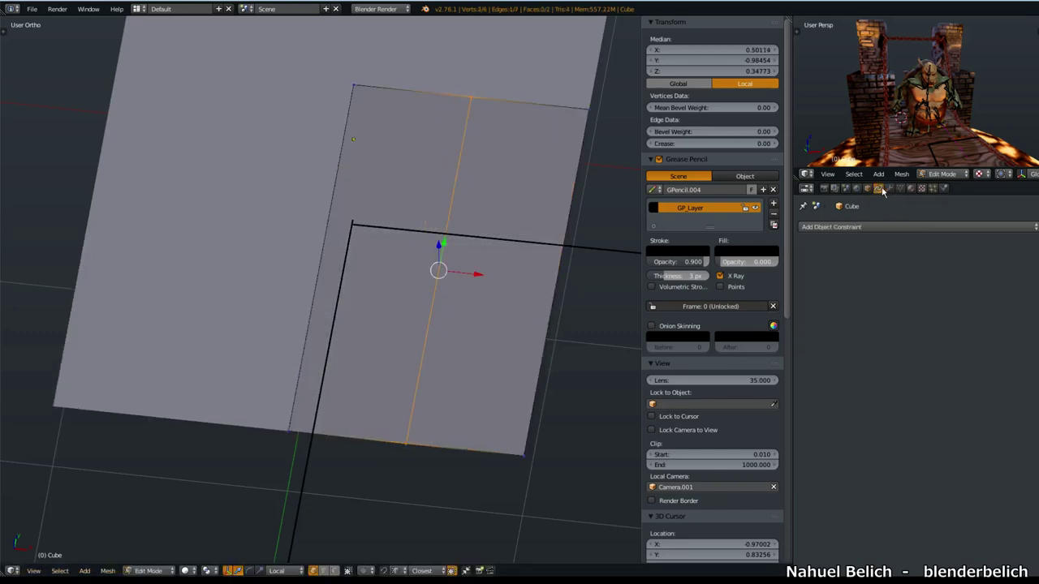
pyautogui.click(867, 188)
pyautogui.click(815, 488)
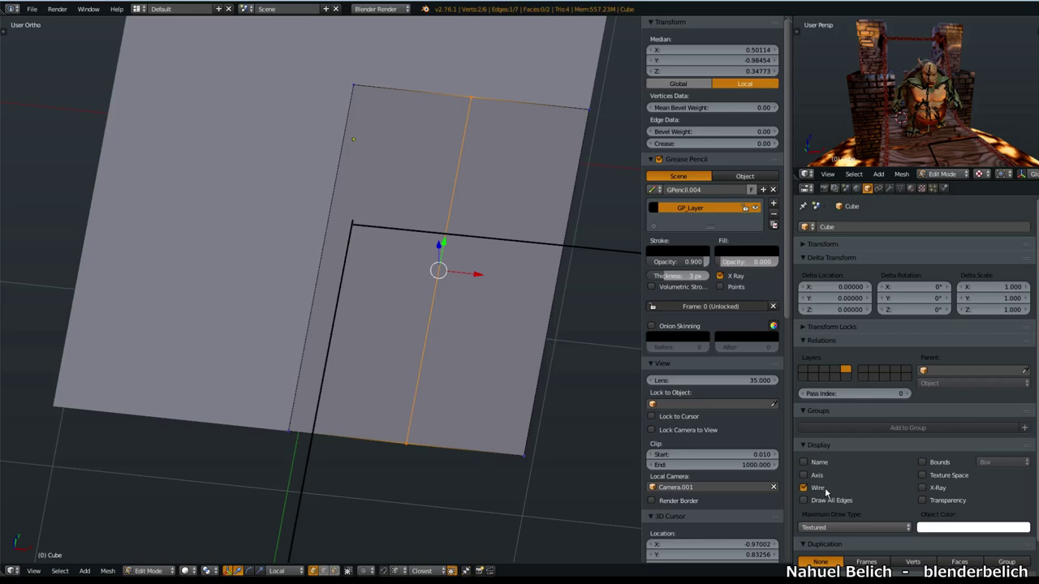
pyautogui.click(826, 500)
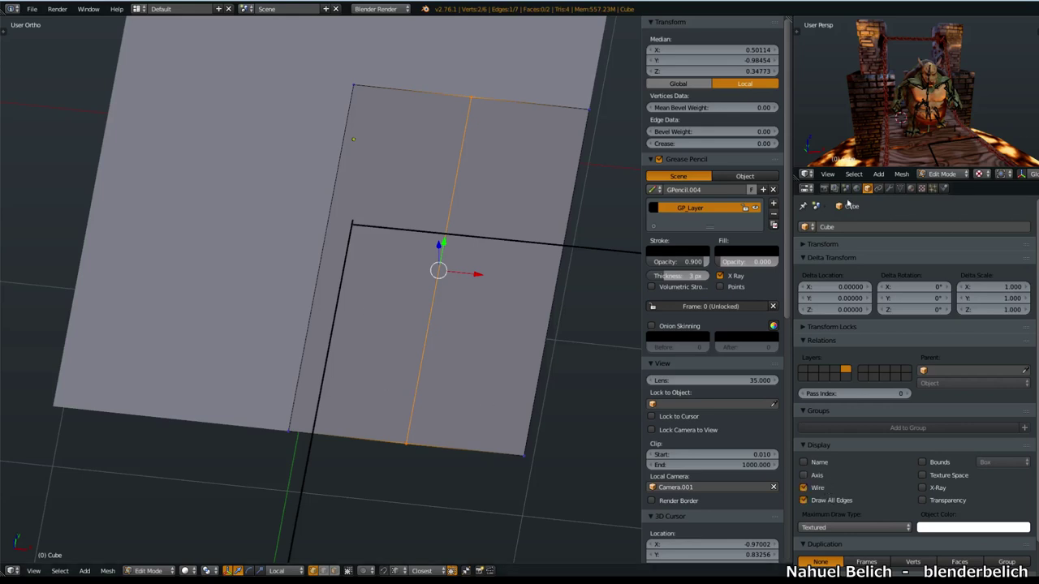
# Step: Show the Mirror modifier on the edit cage and add two more centred loop cuts, one on each side of the existing cut
pyautogui.click(900, 189)
pyautogui.click(890, 189)
pyautogui.click(982, 247)
pyautogui.hotkey('ctrl', 'r')
pyautogui.click(378, 420)
pyautogui.rightClick(379, 421)
pyautogui.hotkey('ctrl', 'r')
pyautogui.click(456, 436)
pyautogui.rightClick(456, 436)
# Step: In Object Mode, set the Mirror modifier's Merge Limit to 0 and briefly show the Subsurf result in the viewport
pyautogui.press('Tab')
pyautogui.moveTo(350, 435); pyautogui.dragTo(380, 438, button='middle')
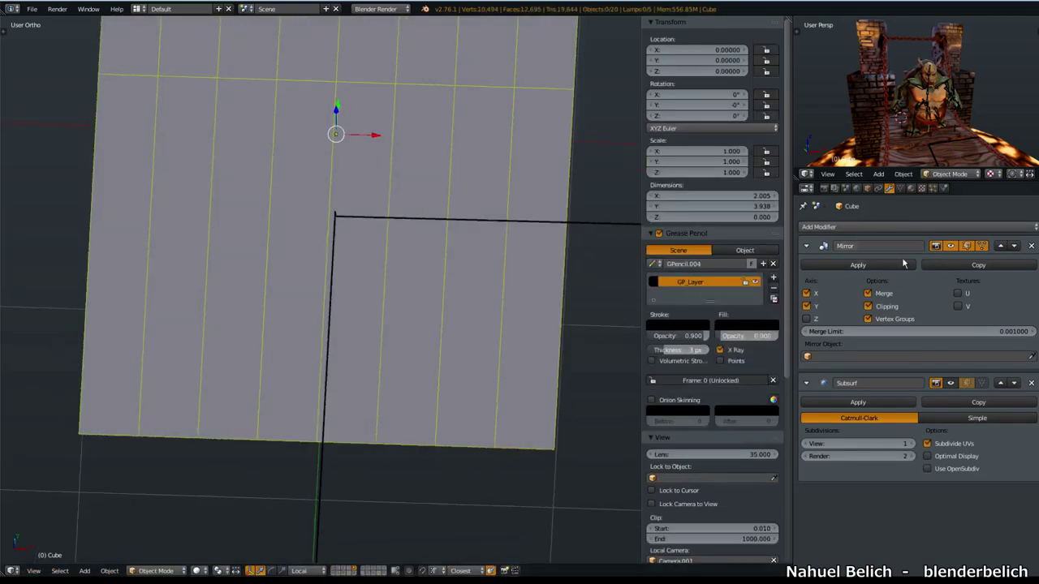
pyautogui.click(920, 332)
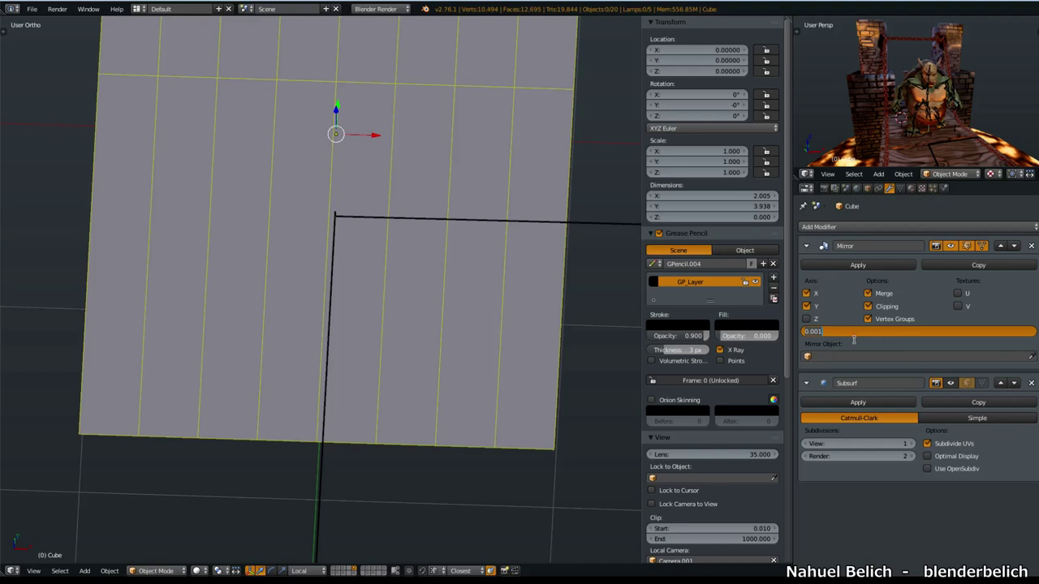
pyautogui.write('0')
pyautogui.press('Return')
pyautogui.click(953, 383)
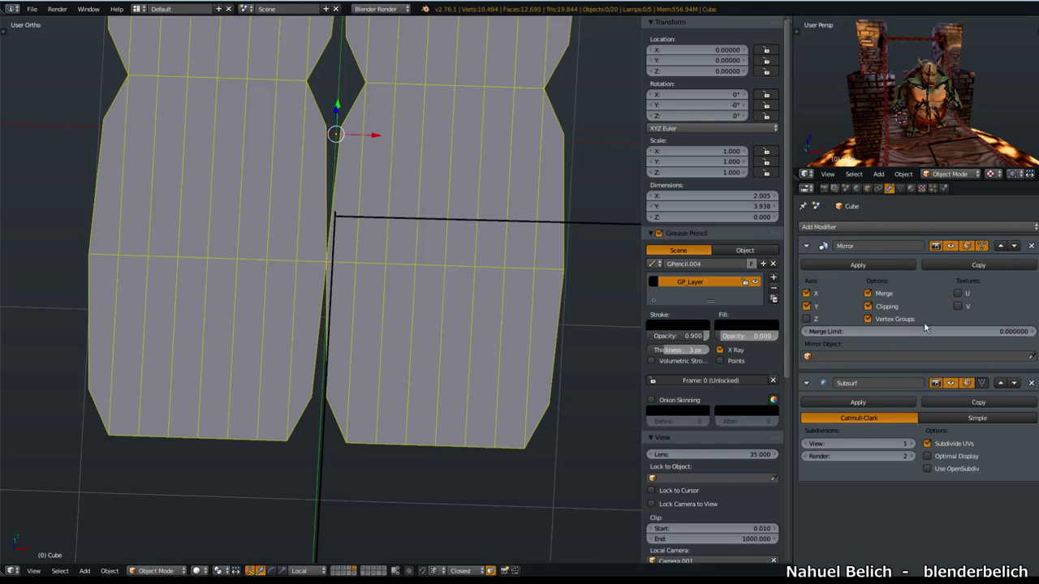
pyautogui.click(951, 384)
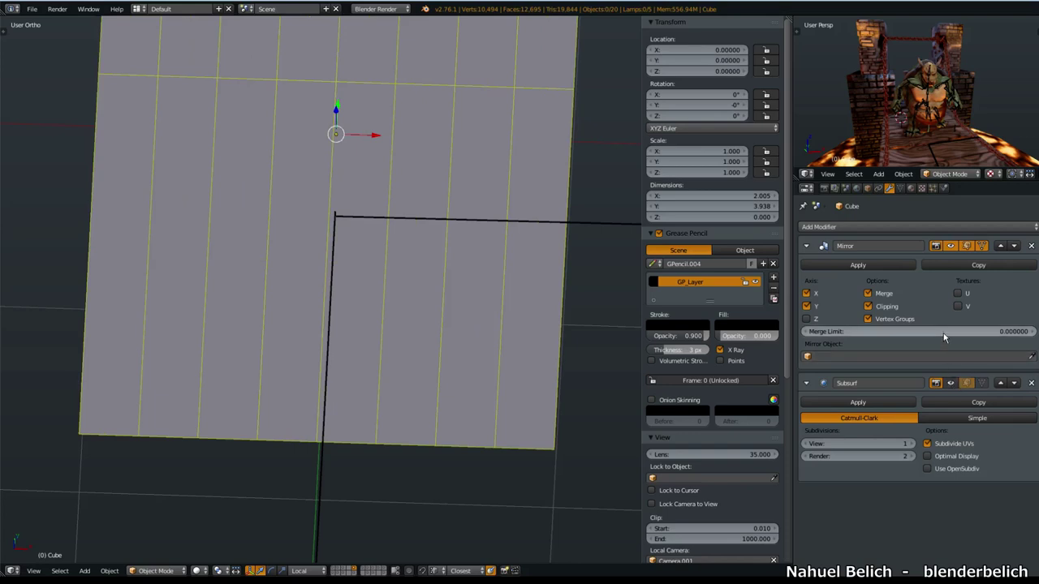
# Step: Try Merge Limit values of 2 and 1 in the Mirror modifier and examine the mirrored mesh's wireframe
pyautogui.click(910, 334)
pyautogui.write('2')
pyautogui.press('Return')
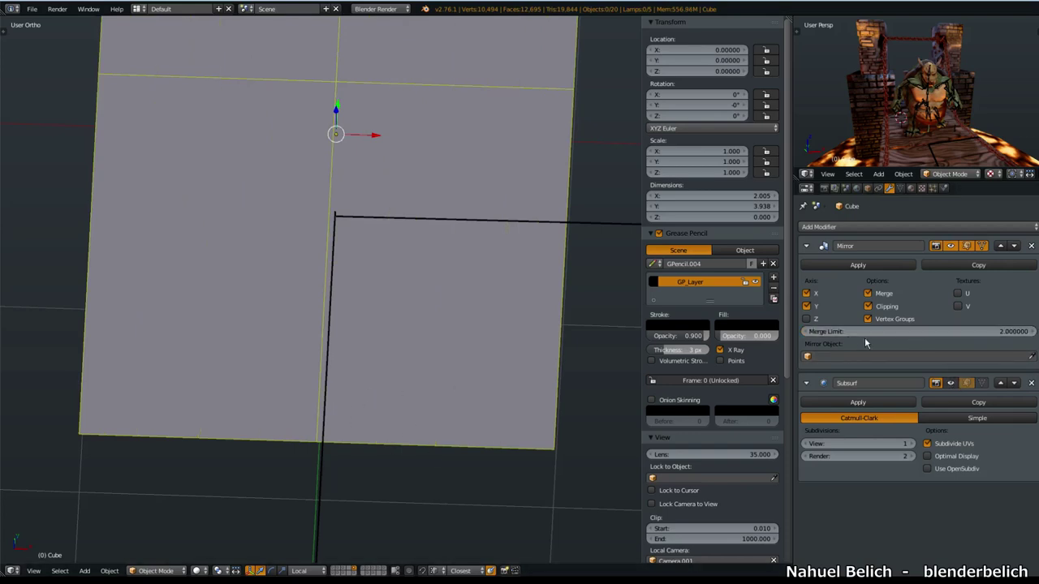
pyautogui.click(899, 332)
pyautogui.write('1')
pyautogui.press('Return')
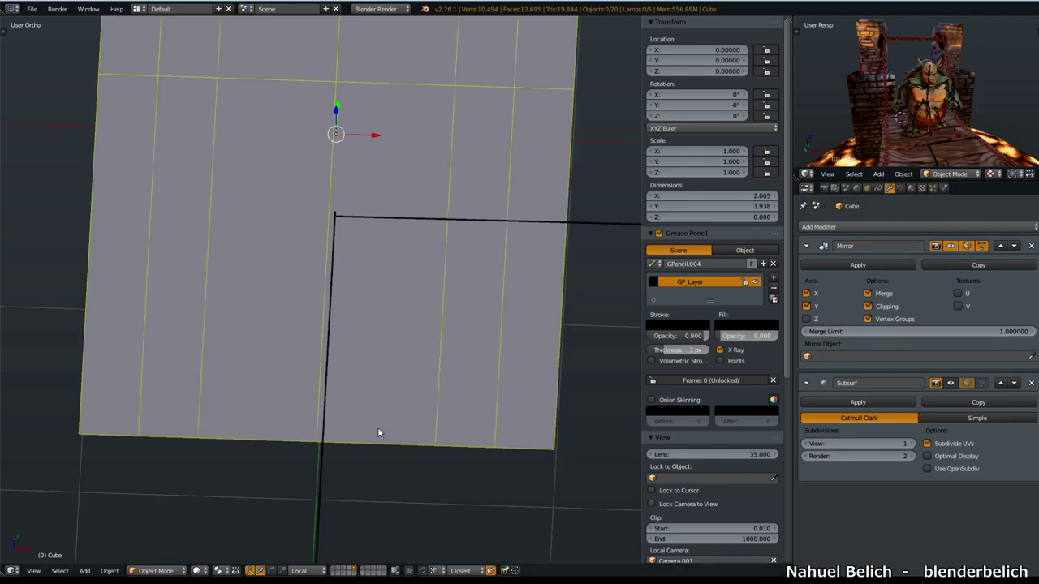
pyautogui.moveTo(374, 384); pyautogui.dragTo(383, 433, button='middle')
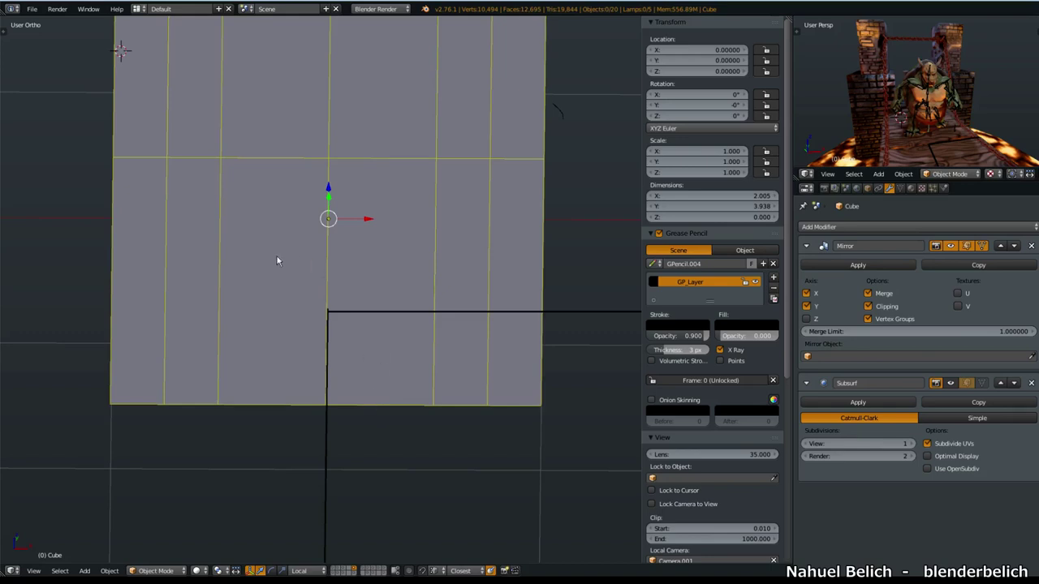
pyautogui.moveTo(258, 366); pyautogui.dragTo(251, 428, button='middle')
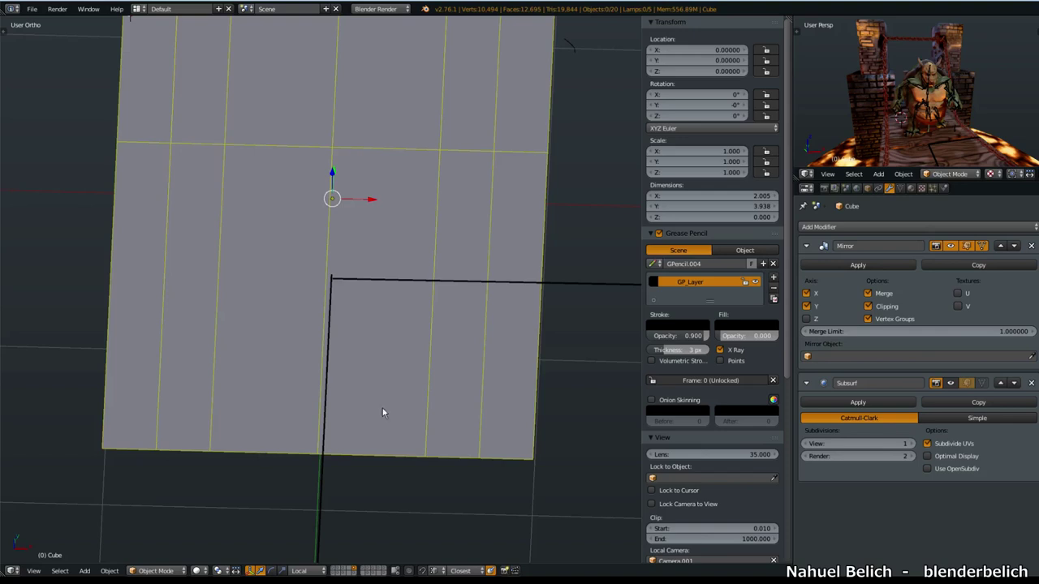
# Step: Set the Merge Limit to 2 again, inspect the plane at an angle, and return the limit to 1
pyautogui.click(931, 333)
pyautogui.write('2')
pyautogui.press('Return')
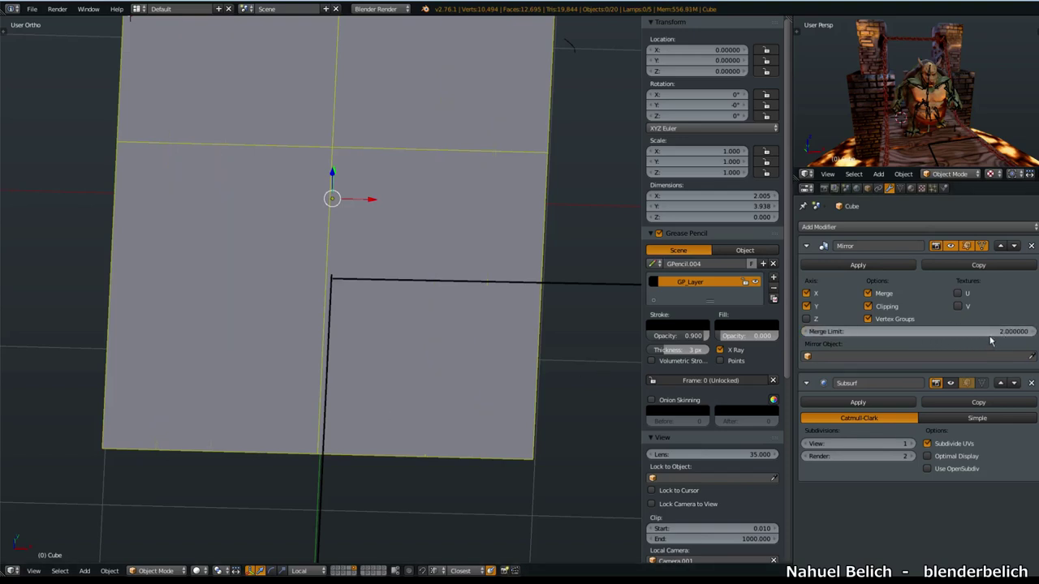
pyautogui.moveTo(480, 422)
pyautogui.mouseDown(button='middle')
pyautogui.moveTo(369, 388)
pyautogui.moveTo(394, 447)
pyautogui.moveTo(477, 419)
pyautogui.mouseUp(button='middle')
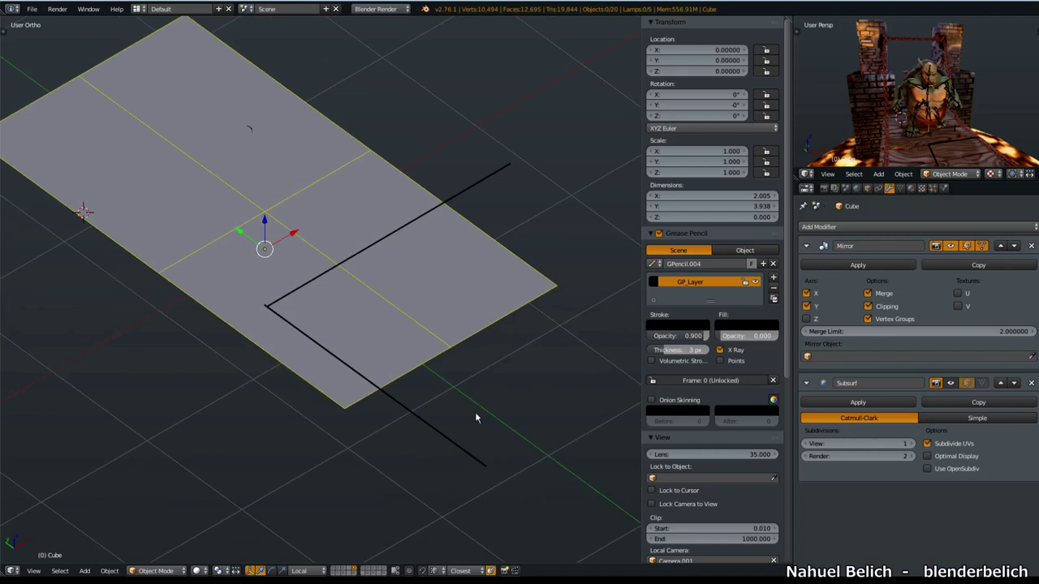
pyautogui.click(986, 331)
pyautogui.press('Return')
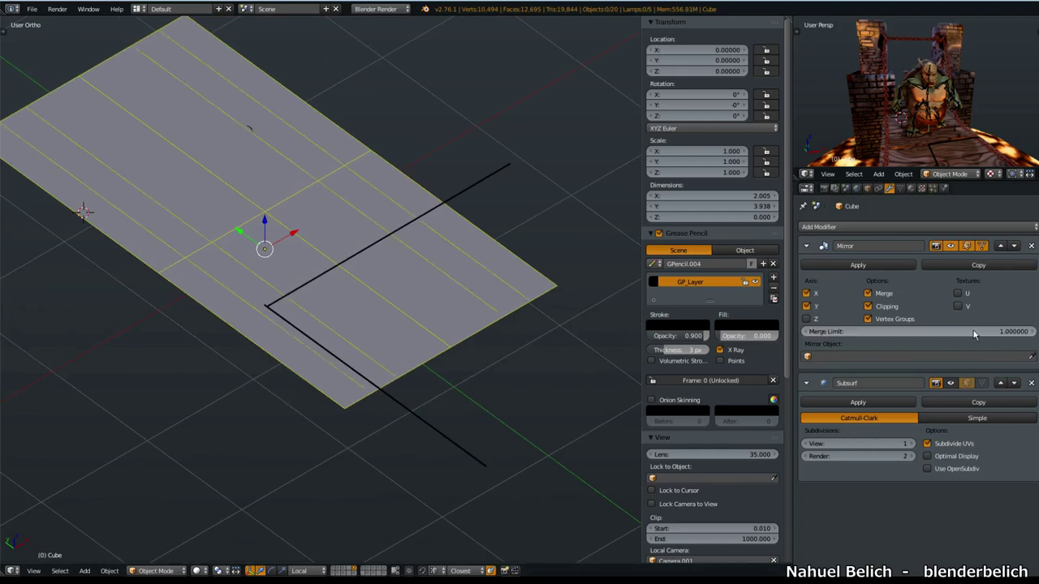
# Step: Set the Mirror modifier's Merge Limit to 0.01
pyautogui.click(959, 336)
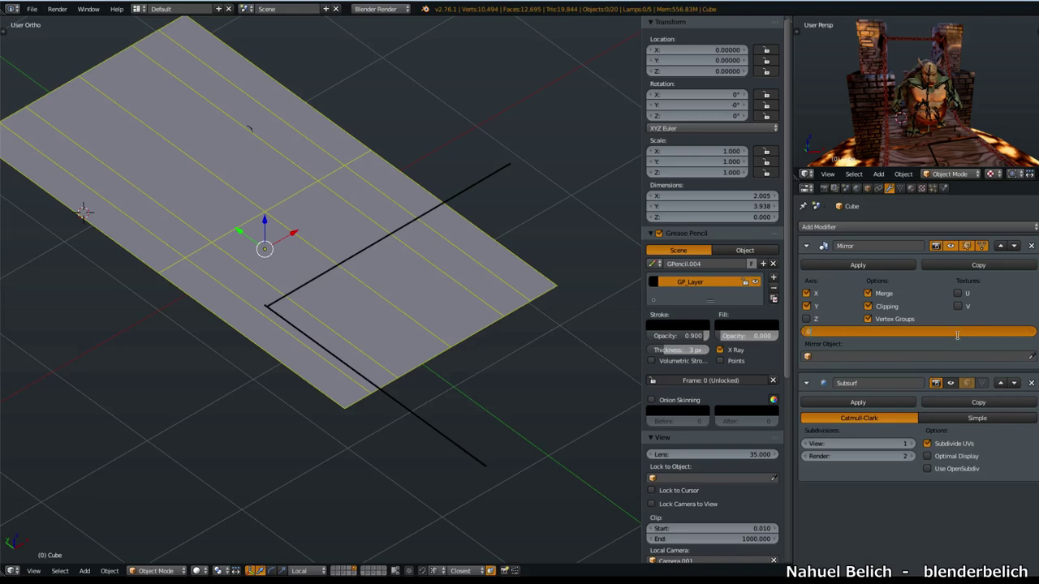
pyautogui.write('.01')
pyautogui.press('Return')
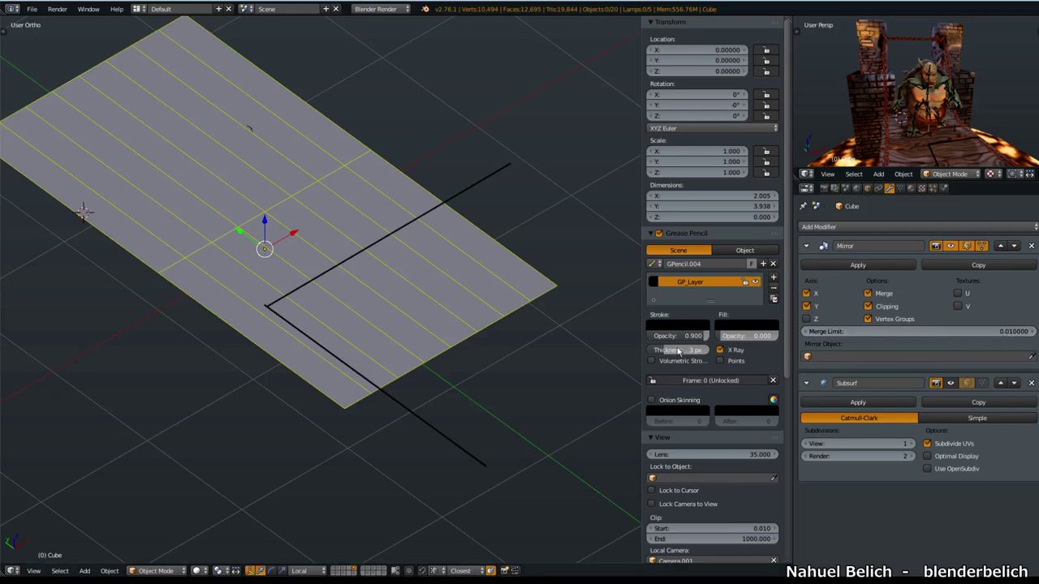
# Step: In Edit Mode, move the innermost cut's end vertex along X to about 0.02 from the mirror plane, and back out to about 0.20
pyautogui.moveTo(593, 352)
pyautogui.mouseDown(button='middle')
pyautogui.moveTo(360, 382)
pyautogui.moveTo(384, 416)
pyautogui.moveTo(425, 366)
pyautogui.moveTo(425, 413)
pyautogui.moveTo(471, 346)
pyautogui.mouseUp(button='middle')
pyautogui.press('Tab')
pyautogui.click(526, 355)
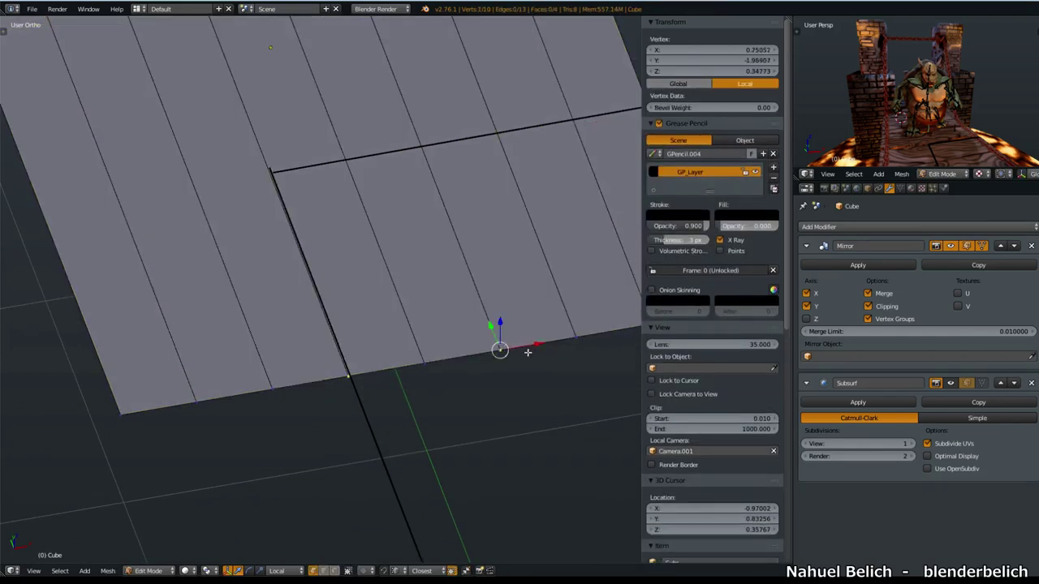
pyautogui.press('g')
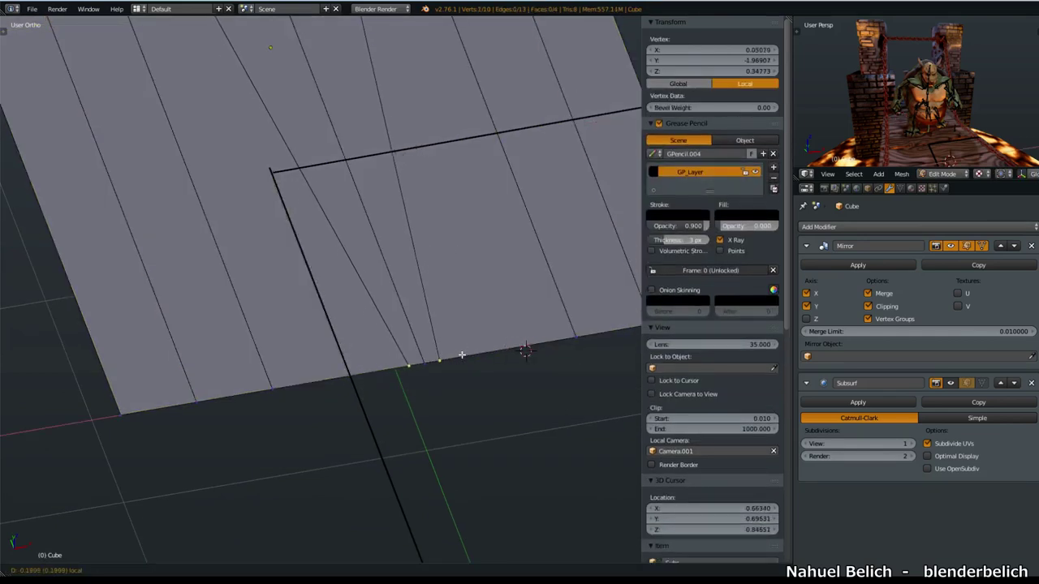
pyautogui.click(458, 357)
pyautogui.press('g')
pyautogui.click(429, 375)
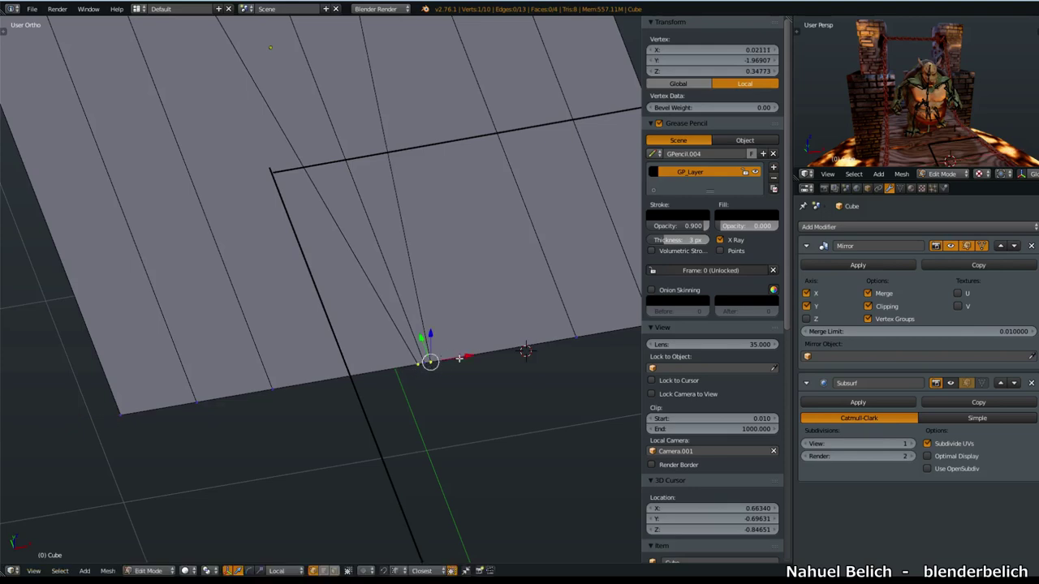
pyautogui.press('g')
pyautogui.click(519, 351)
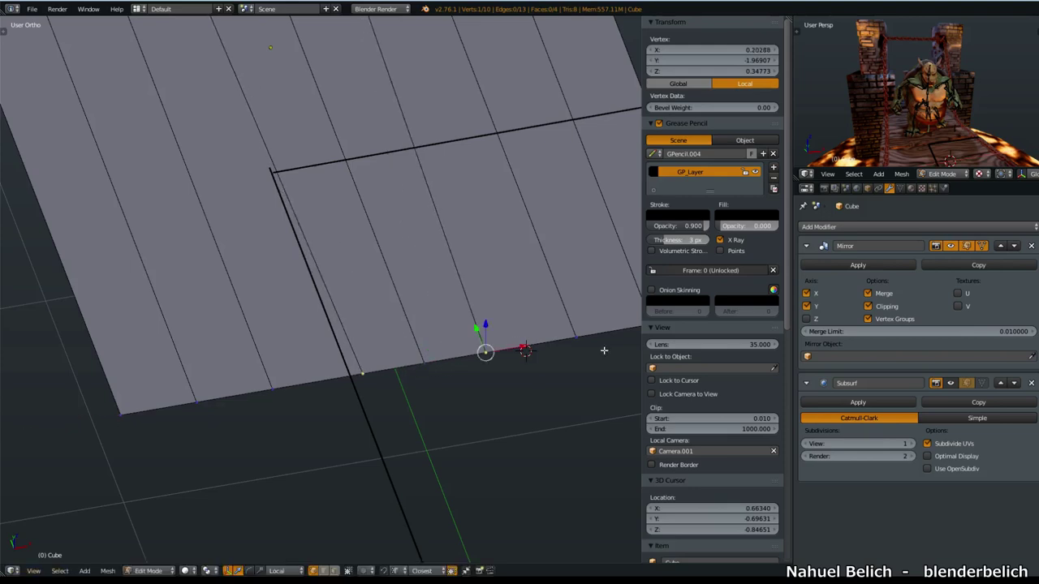
# Step: Set the Mirror modifier's Merge Limit to 0.0001
pyautogui.click(971, 333)
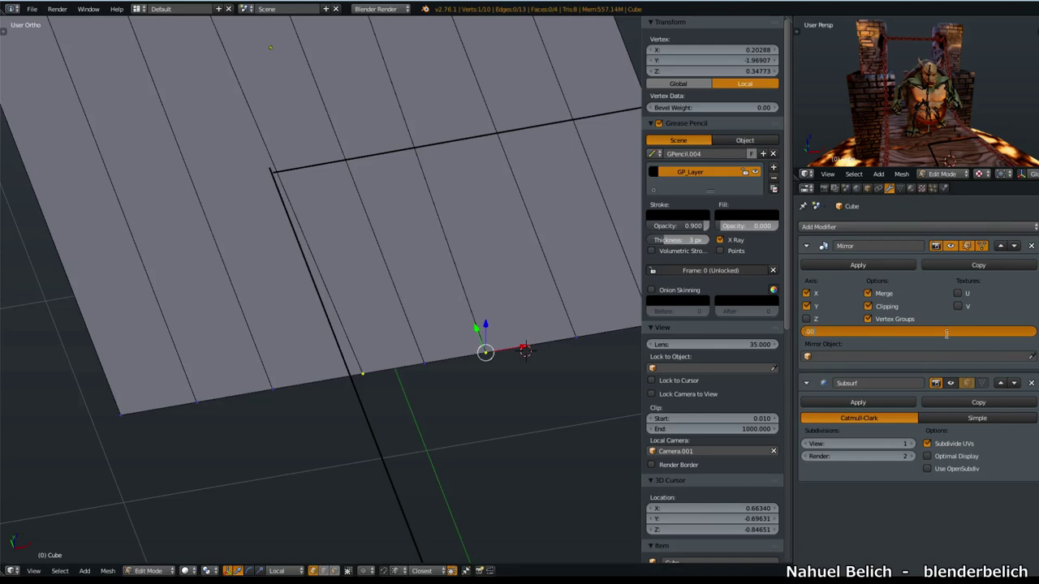
pyautogui.write('.0001')
pyautogui.press('Return')
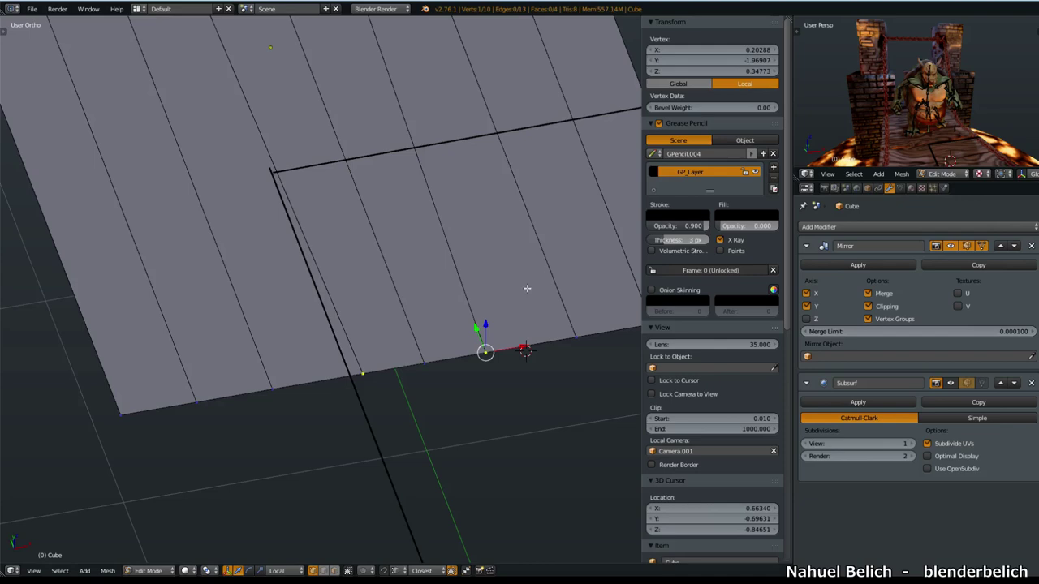
# Step: Switch to edge selection and dissolve the three lengthwise loop cuts, leaving a single undivided face to mirror
pyautogui.moveTo(509, 270); pyautogui.dragTo(351, 414, button='middle')
pyautogui.rightClick(296, 397)
pyautogui.moveTo(329, 405); pyautogui.dragTo(336, 411)
pyautogui.keyDown('alt'); pyautogui.rightClick(353, 370); pyautogui.keyUp('alt')
pyautogui.keyDown('shift'); pyautogui.moveTo(398, 357); pyautogui.dragTo(398, 402, button='middle'); pyautogui.keyUp('shift')
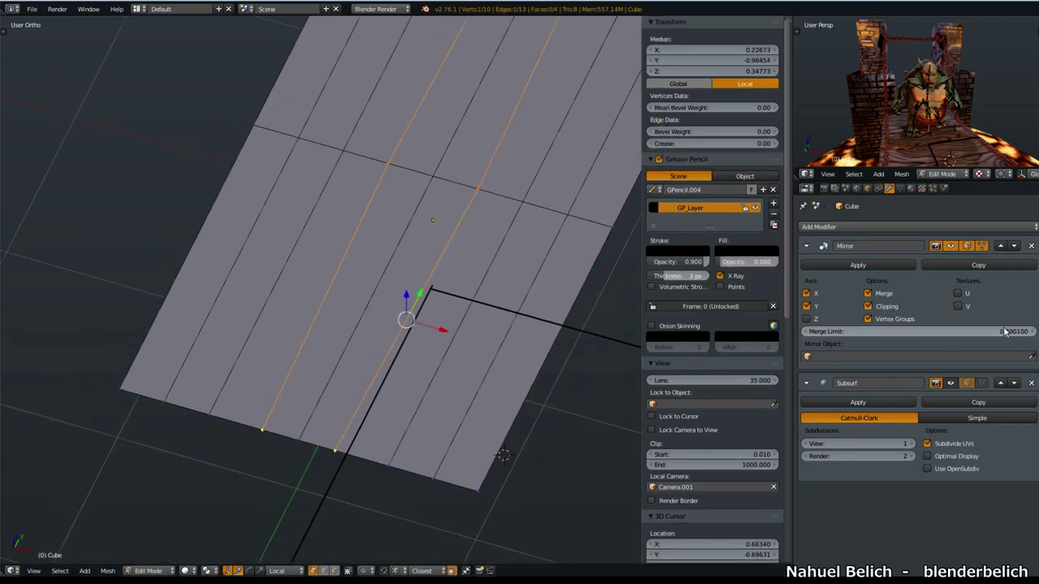
pyautogui.hotkey('ctrl', 'Tab')
pyautogui.click(406, 377)
pyautogui.hotkey('ctrl', 'x')
pyautogui.rightClick(440, 387)
pyautogui.hotkey('ctrl', 'x')
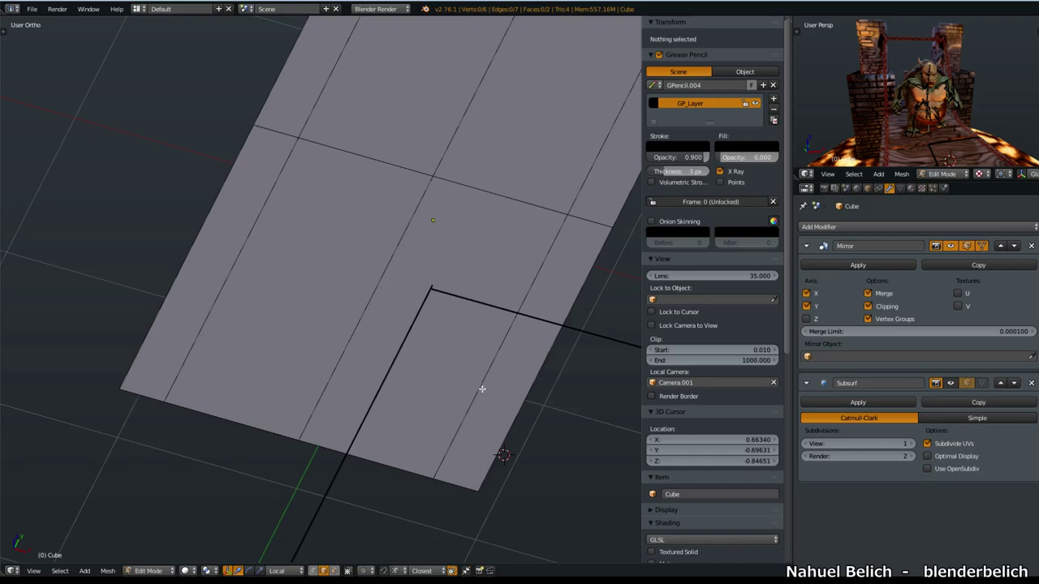
pyautogui.rightClick(482, 389)
pyautogui.hotkey('ctrl', 'x')
pyautogui.keyDown('ctrl'); pyautogui.moveTo(464, 390); pyautogui.dragTo(418, 434, button='middle'); pyautogui.keyUp('ctrl')
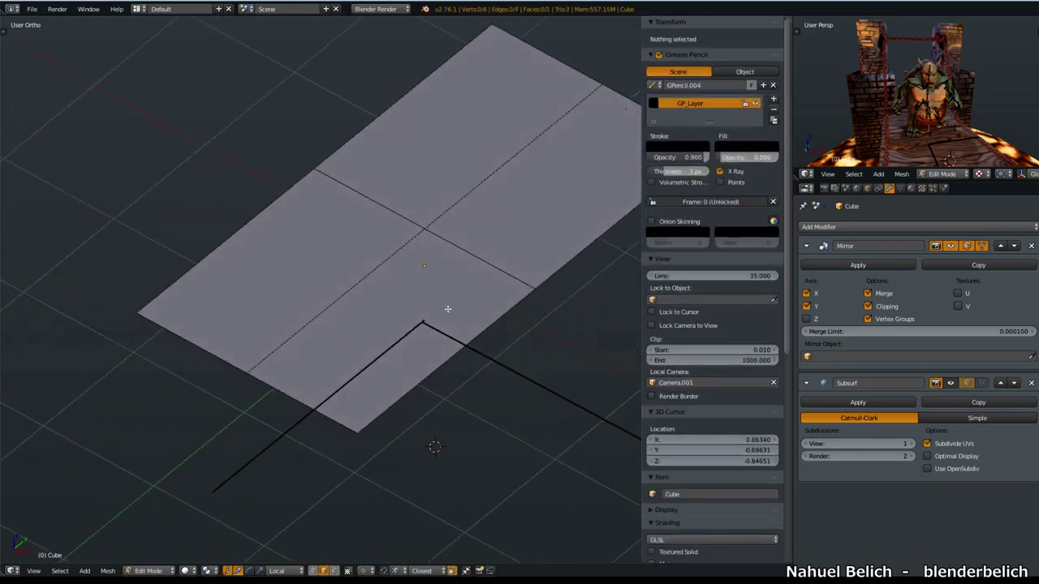
pyautogui.moveTo(431, 298); pyautogui.dragTo(378, 466, button='middle')
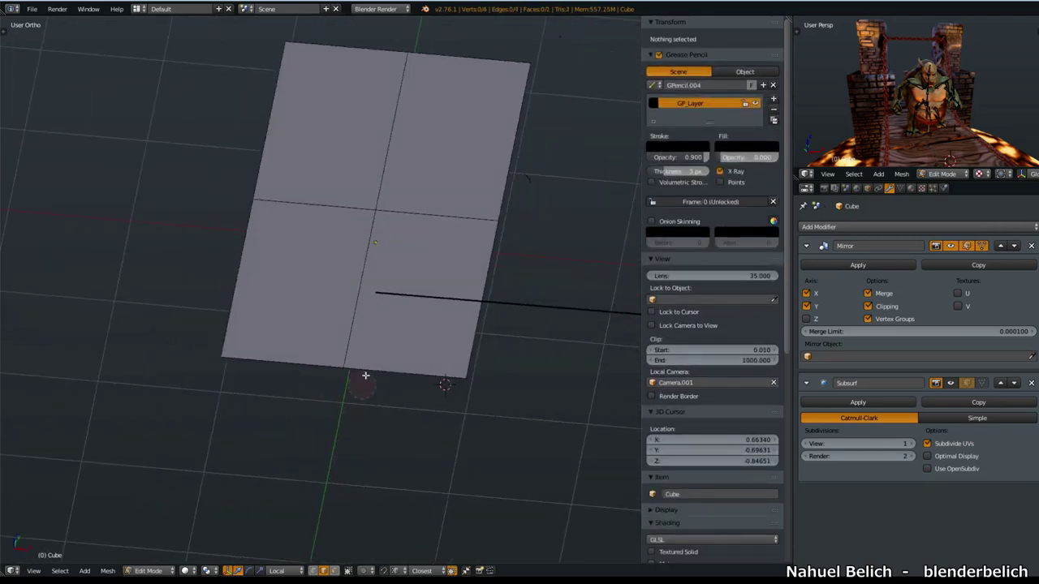
pyautogui.moveTo(473, 302); pyautogui.dragTo(401, 412, button='middle')
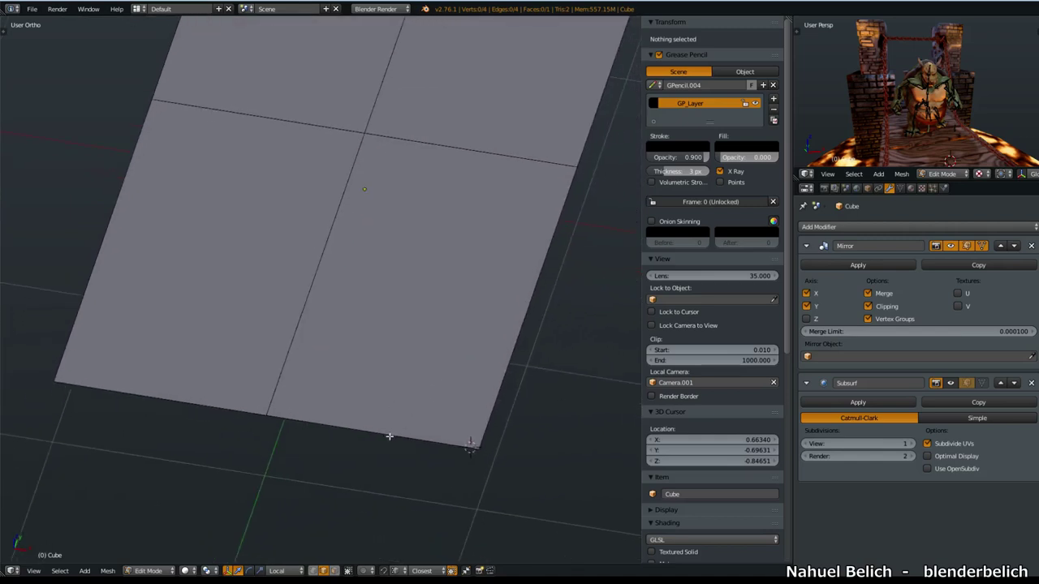
# Step: Add a lengthwise loop cut shifted toward the outer side and a crosswise one near the end edge at Y about -1.68
pyautogui.press('Tab')
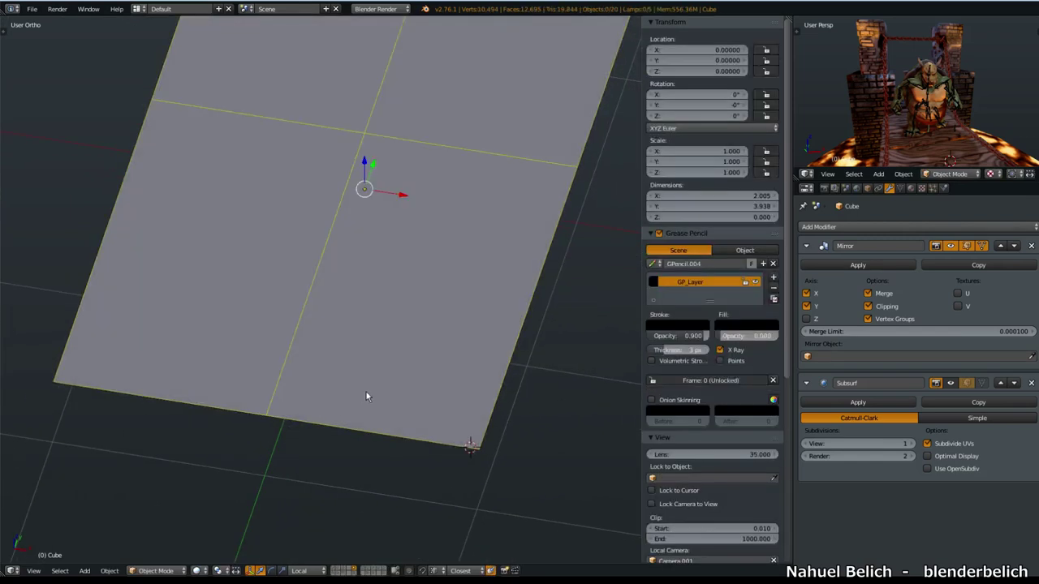
pyautogui.press('Tab')
pyautogui.hotkey('ctrl', 'r')
pyautogui.click(383, 427)
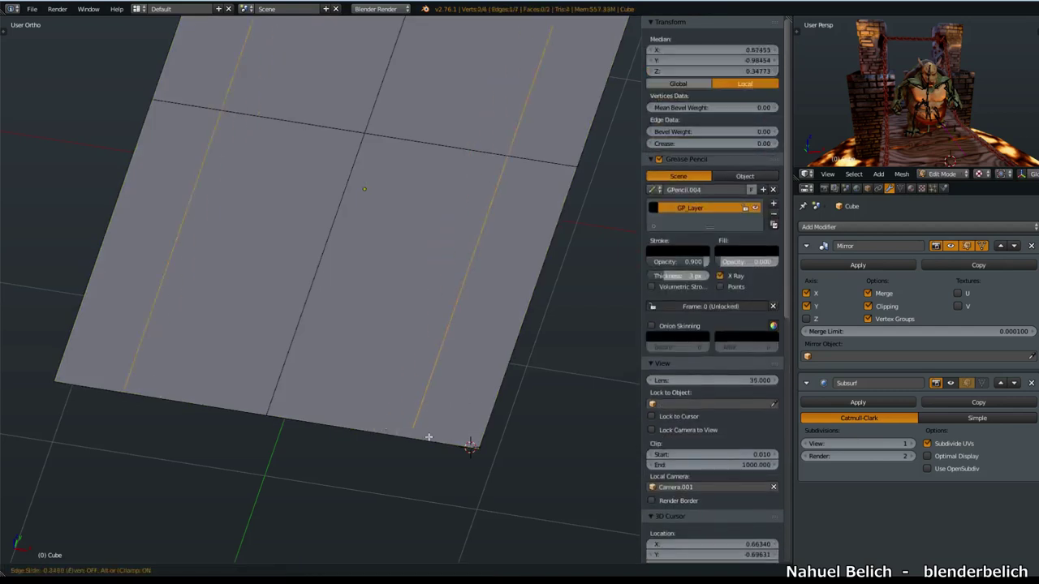
pyautogui.click(451, 438)
pyautogui.hotkey('ctrl', 'r')
pyautogui.click(503, 399)
pyautogui.click(464, 492)
pyautogui.moveTo(464, 492); pyautogui.dragTo(497, 467, button='middle')
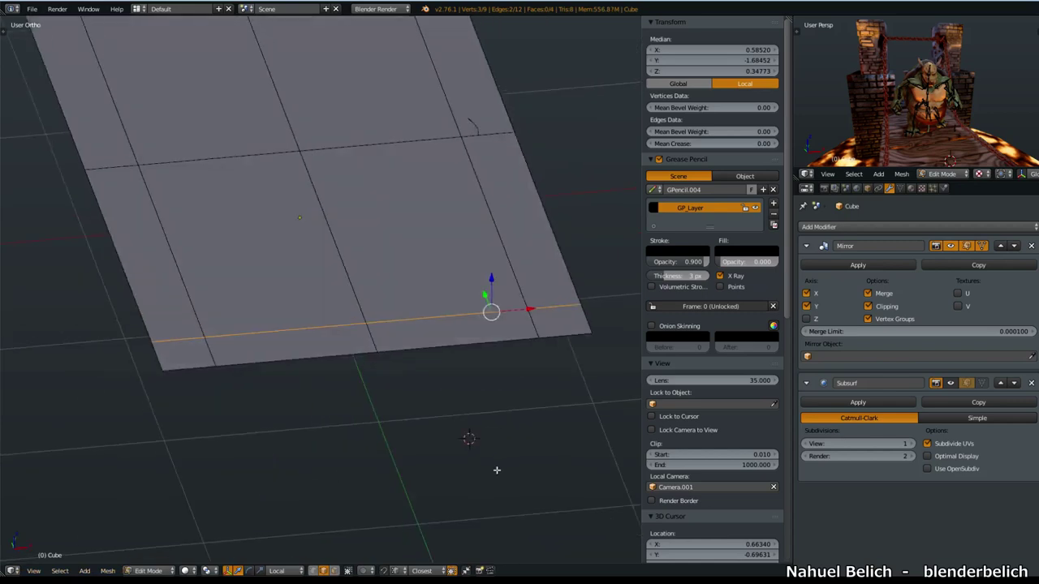
# Step: Disable Clipping in the Mirror modifier and turn off its display on the edit cage
pyautogui.press('Tab')
pyautogui.moveTo(355, 422); pyautogui.dragTo(452, 408, button='middle')
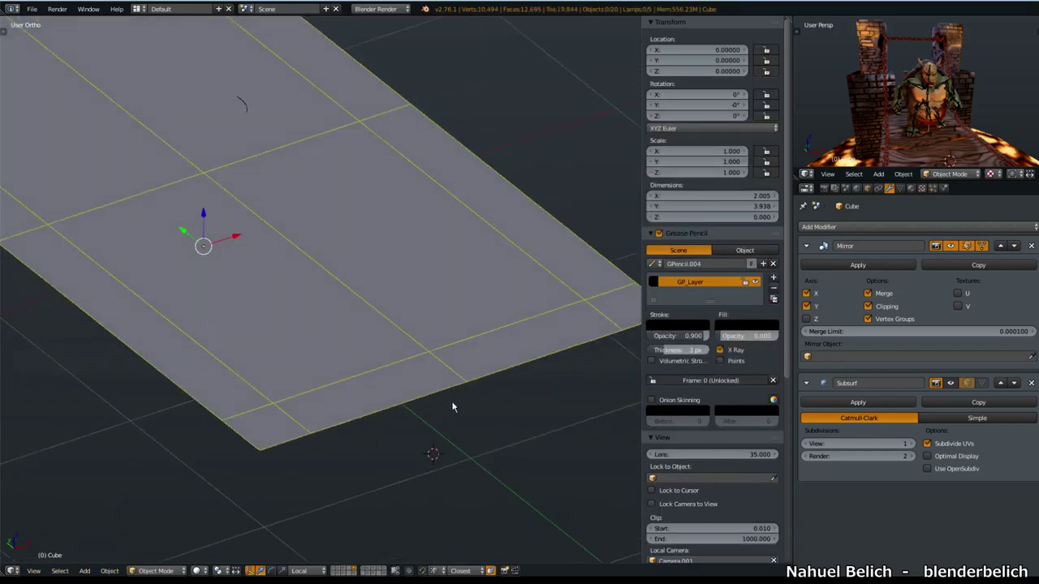
pyautogui.click(889, 307)
pyautogui.moveTo(468, 343); pyautogui.dragTo(420, 357, button='middle')
pyautogui.press('Tab')
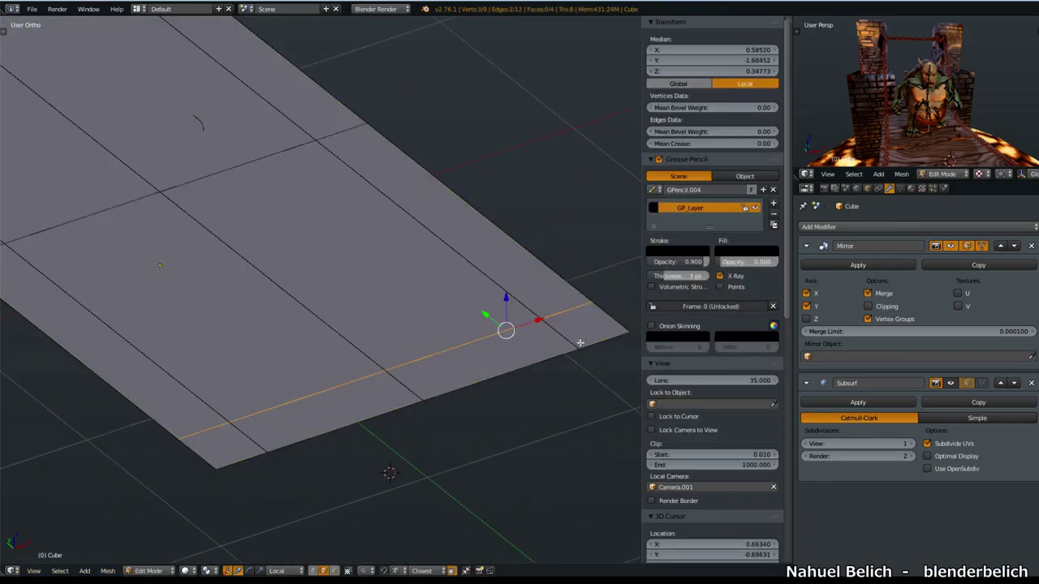
pyautogui.click(980, 249)
# Step: Select all the faces and extrude them upward to a local Z of about 0.60
pyautogui.press('a')
pyautogui.press('a')
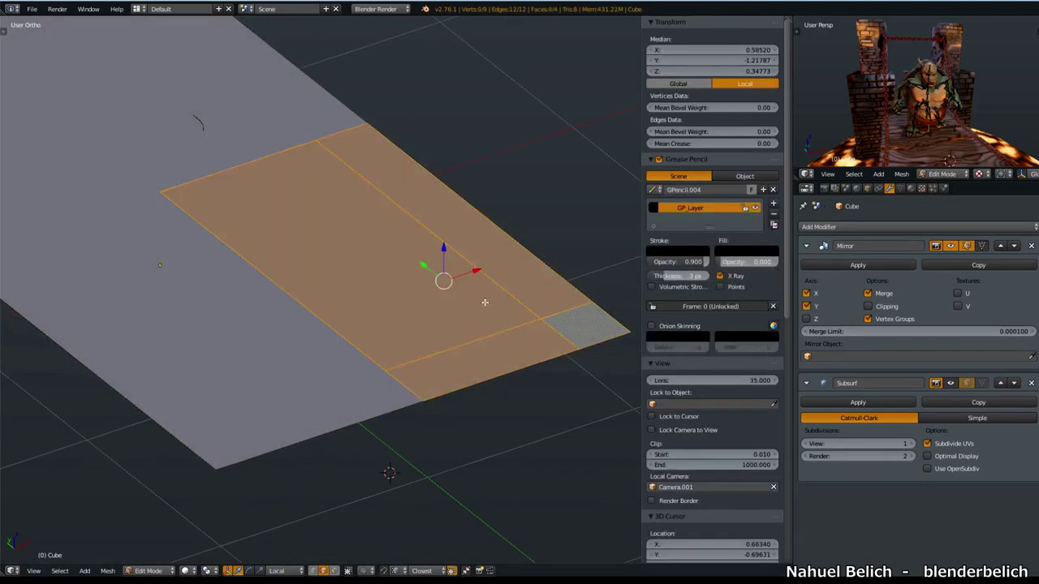
pyautogui.press('e')
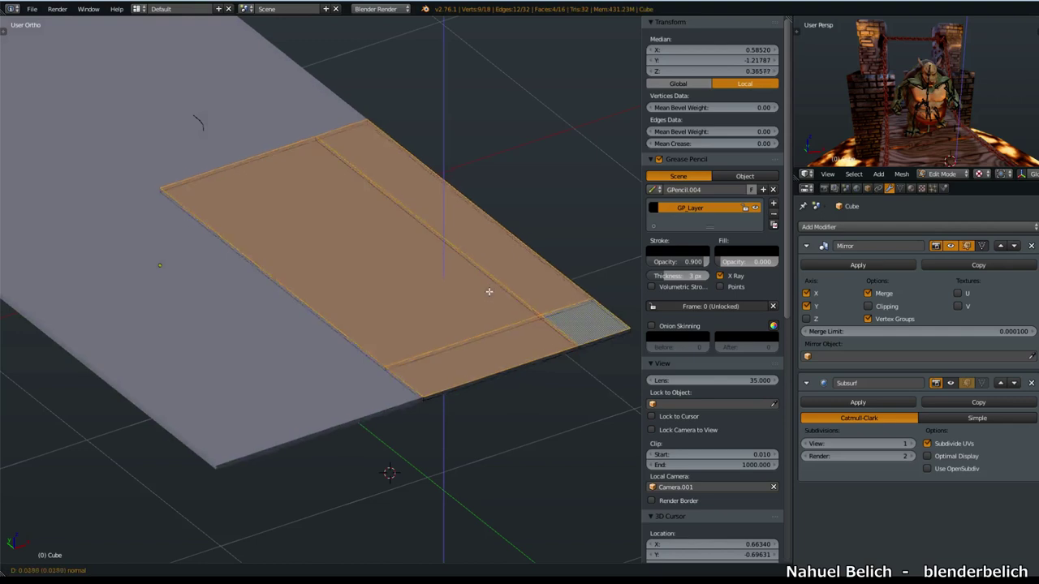
pyautogui.click(476, 248)
# Step: Switch to face selection and select the four inner side faces along the two mirror seams
pyautogui.moveTo(386, 329); pyautogui.dragTo(526, 396, button='middle')
pyautogui.hotkey('ctrl', 'Tab')
pyautogui.click(415, 346)
pyautogui.moveTo(558, 357); pyautogui.dragTo(584, 338, button='middle')
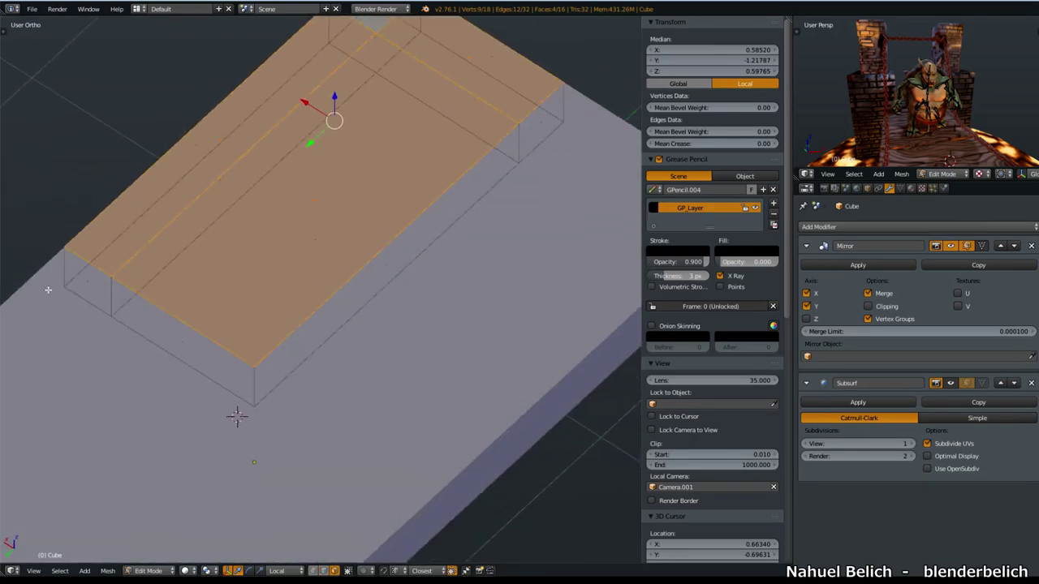
pyautogui.moveTo(482, 230); pyautogui.dragTo(447, 257, button='middle')
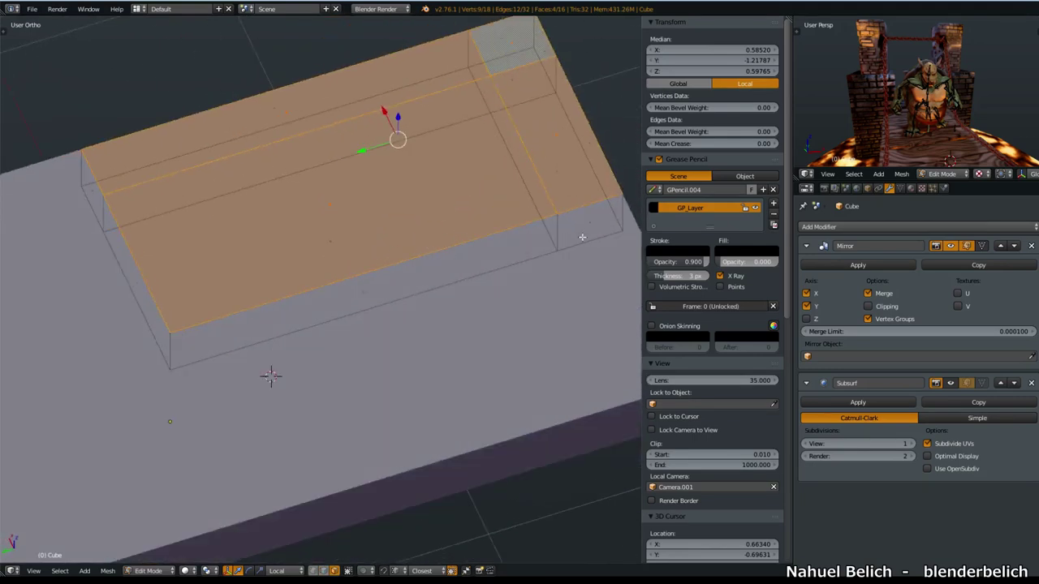
pyautogui.moveTo(581, 241); pyautogui.dragTo(447, 262, button='middle')
pyautogui.keyDown('ctrl'); pyautogui.moveTo(369, 350); pyautogui.dragTo(374, 386, button='middle'); pyautogui.keyUp('ctrl')
pyautogui.rightClick(374, 428)
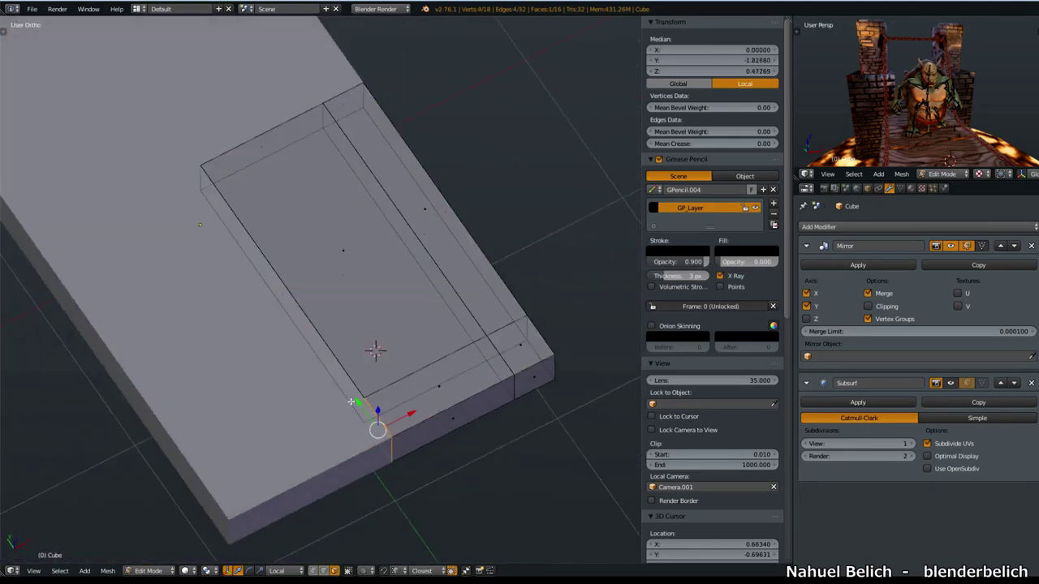
pyautogui.keyDown('shift'); pyautogui.rightClick(264, 284); pyautogui.keyUp('shift')
pyautogui.moveTo(291, 236); pyautogui.dragTo(230, 235, button='middle')
pyautogui.keyDown('shift'); pyautogui.rightClick(170, 300); pyautogui.keyUp('shift')
pyautogui.keyDown('shift'); pyautogui.rightClick(144, 238); pyautogui.keyUp('shift')
pyautogui.moveTo(178, 311); pyautogui.dragTo(233, 276, button='middle')
pyautogui.moveTo(462, 219); pyautogui.dragTo(431, 213, button='middle')
pyautogui.scroll(2, 471, 217)
pyautogui.moveTo(463, 245); pyautogui.dragTo(434, 267, button='middle')
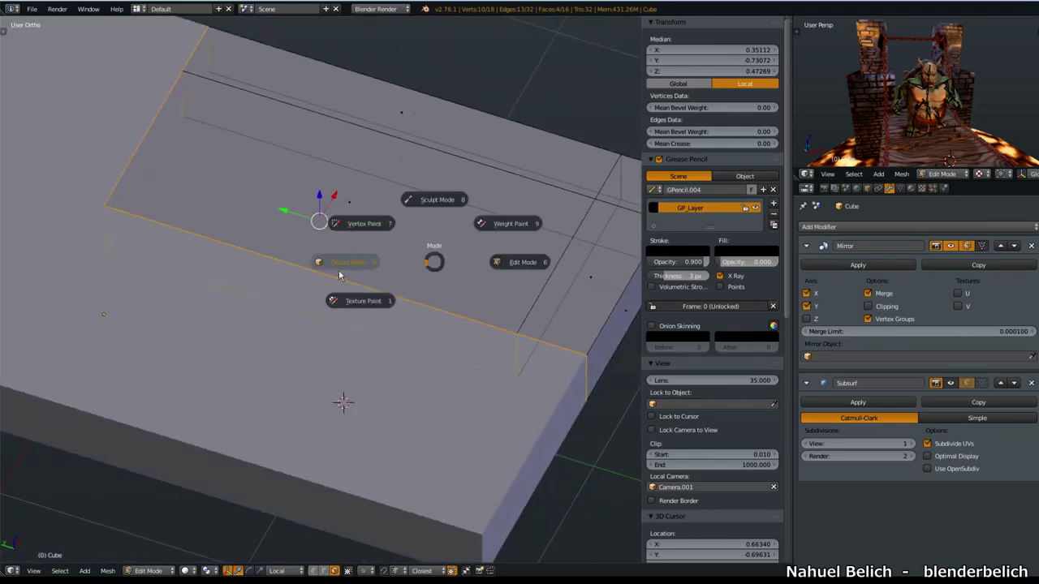
# Step: Return to Object Mode, show the Subsurf modifier in the viewport and set its View subdivisions to 3
pyautogui.press('Tab')
pyautogui.click(950, 384)
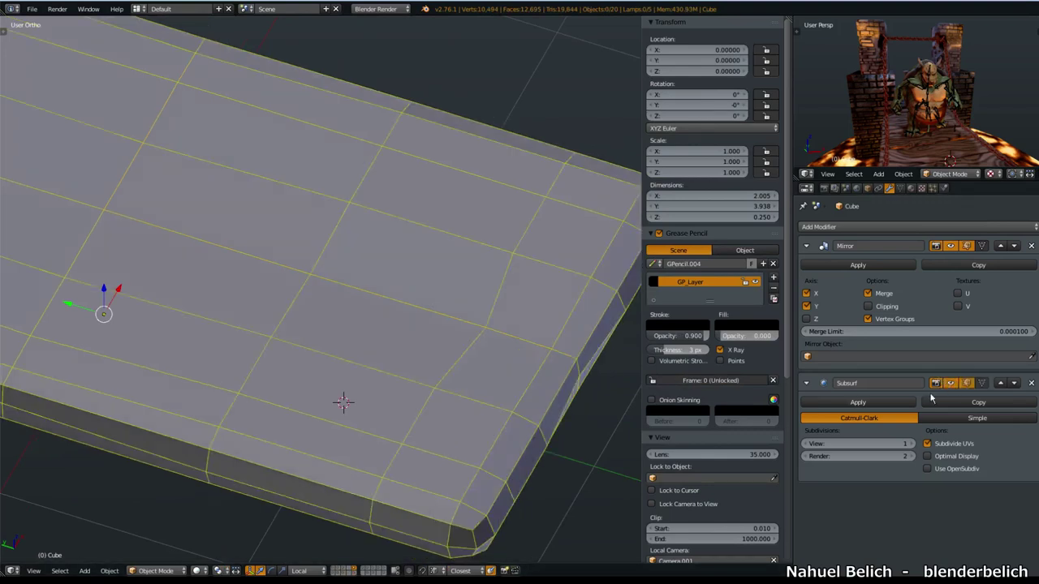
pyautogui.moveTo(539, 414); pyautogui.dragTo(629, 400, button='middle')
pyautogui.click(911, 444)
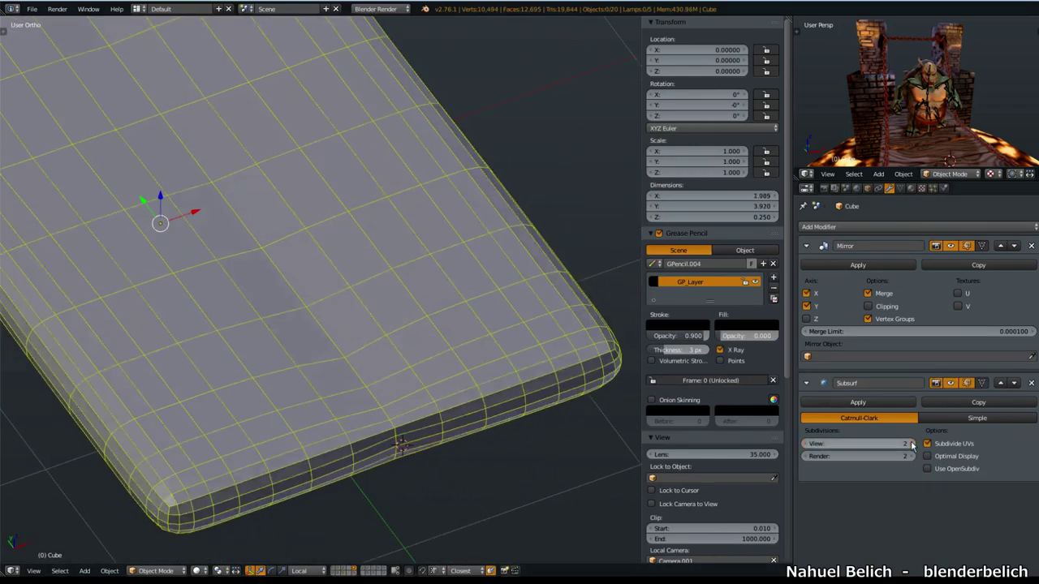
pyautogui.click(912, 444)
pyautogui.moveTo(422, 418); pyautogui.dragTo(341, 357, button='middle')
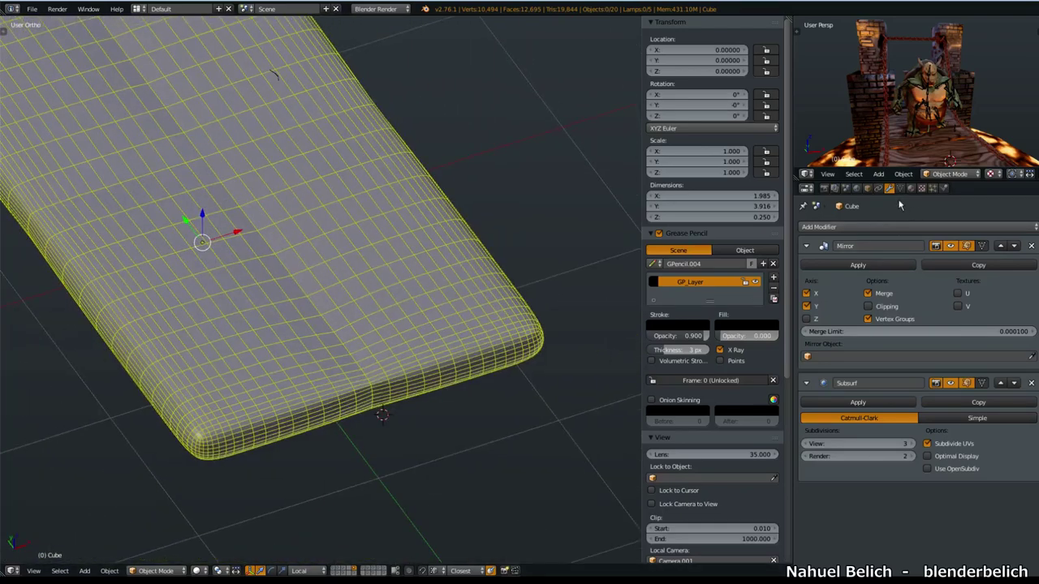
# Step: Turn off the Wire and Draw All Edges display options for the cube
pyautogui.click(867, 188)
pyautogui.click(820, 488)
pyautogui.click(822, 500)
# Step: Trace the creases along both mirror seams with grease pencil strokes and erase the strokes
pyautogui.moveTo(389, 379); pyautogui.dragTo(339, 406, button='middle')
pyautogui.moveTo(254, 225)
pyautogui.mouseDown()
pyautogui.moveTo(362, 437)
pyautogui.moveTo(367, 408)
pyautogui.mouseUp()
pyautogui.moveTo(325, 347); pyautogui.dragTo(298, 288, button='middle')
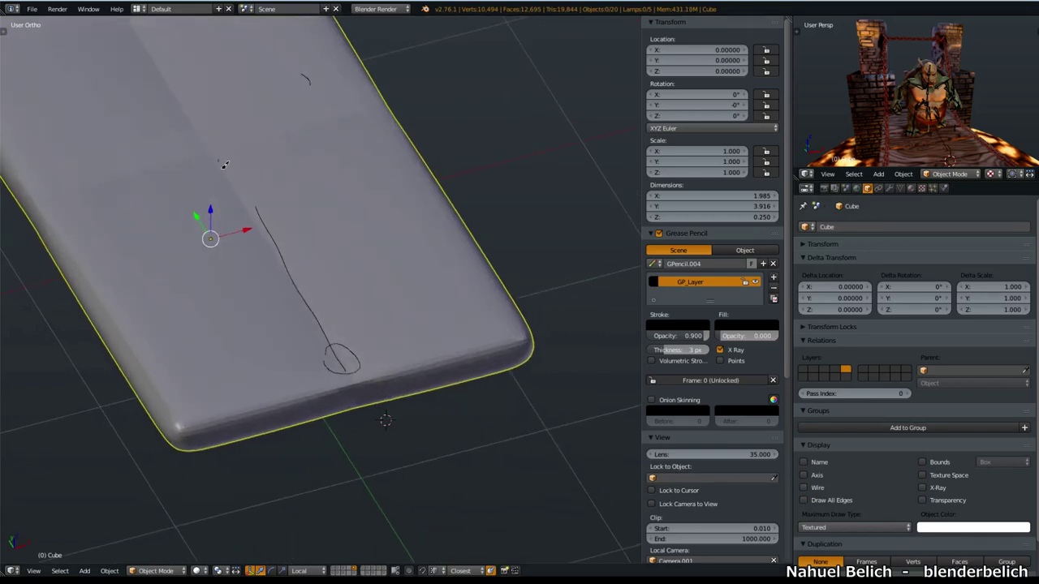
pyautogui.moveTo(240, 196); pyautogui.dragTo(282, 276)
pyautogui.moveTo(204, 157); pyautogui.dragTo(356, 111)
pyautogui.moveTo(206, 138); pyautogui.dragTo(341, 101)
pyautogui.moveTo(174, 52); pyautogui.dragTo(220, 137)
pyautogui.moveTo(110, 209); pyautogui.dragTo(210, 172)
pyautogui.moveTo(130, 201)
pyautogui.mouseDown(button='right')
pyautogui.moveTo(251, 144)
pyautogui.moveTo(197, 146)
pyautogui.moveTo(195, 99)
pyautogui.moveTo(157, 91)
pyautogui.moveTo(88, 184)
pyautogui.mouseUp(button='right')
pyautogui.moveTo(315, 71)
pyautogui.mouseDown(button='right')
pyautogui.moveTo(322, 336)
pyautogui.moveTo(336, 365)
pyautogui.moveTo(225, 174)
pyautogui.mouseUp(button='right')
pyautogui.scroll(1, 400, 342)
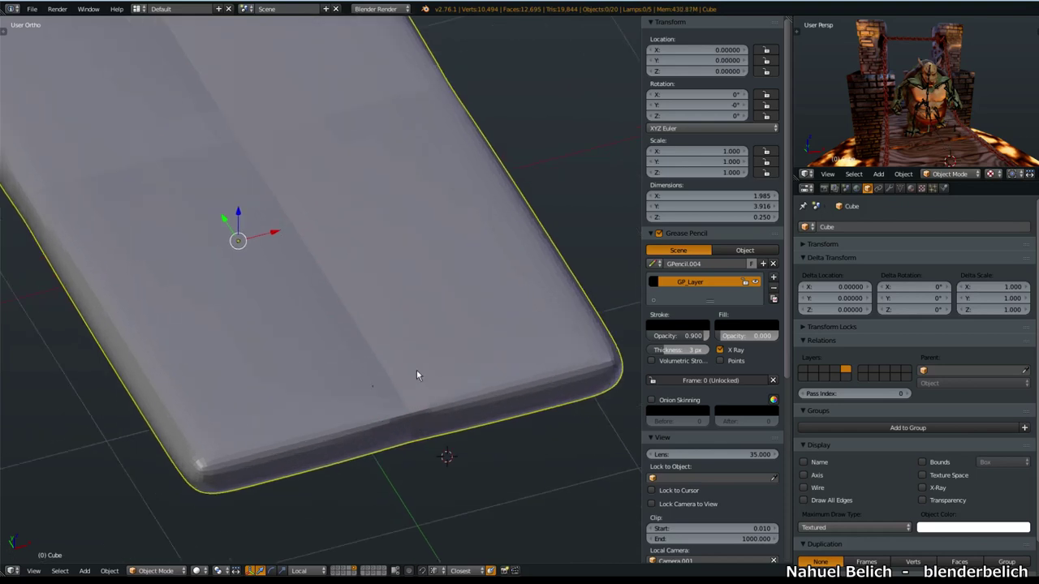
# Step: In Edit Mode, select the four inner side faces along the mirror seams and delete them
pyautogui.press('Tab')
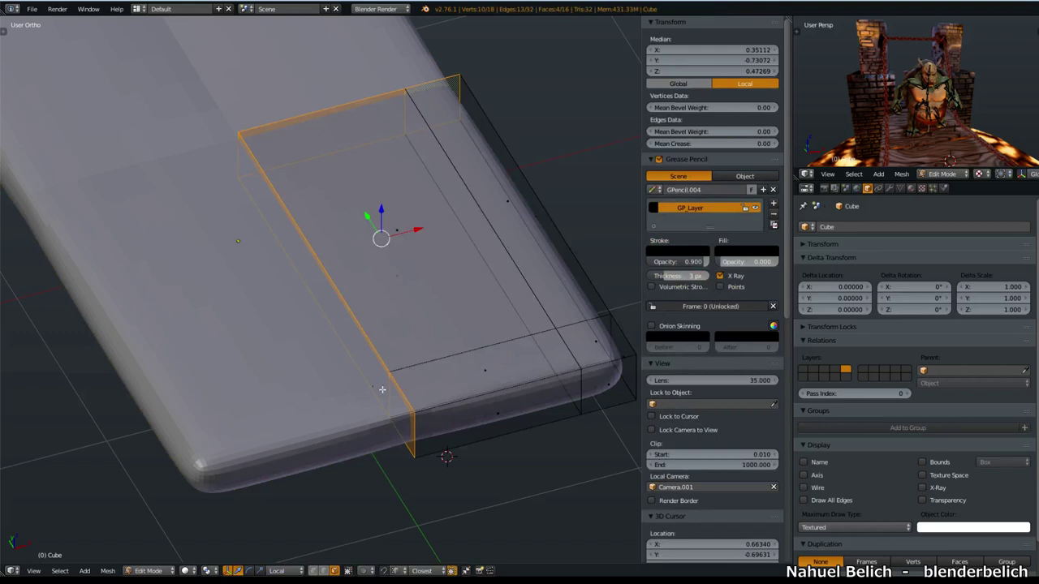
pyautogui.rightClick(393, 419)
pyautogui.keyDown('shift'); pyautogui.rightClick(315, 281); pyautogui.keyUp('shift')
pyautogui.keyDown('shift'); pyautogui.rightClick(311, 130); pyautogui.keyUp('shift')
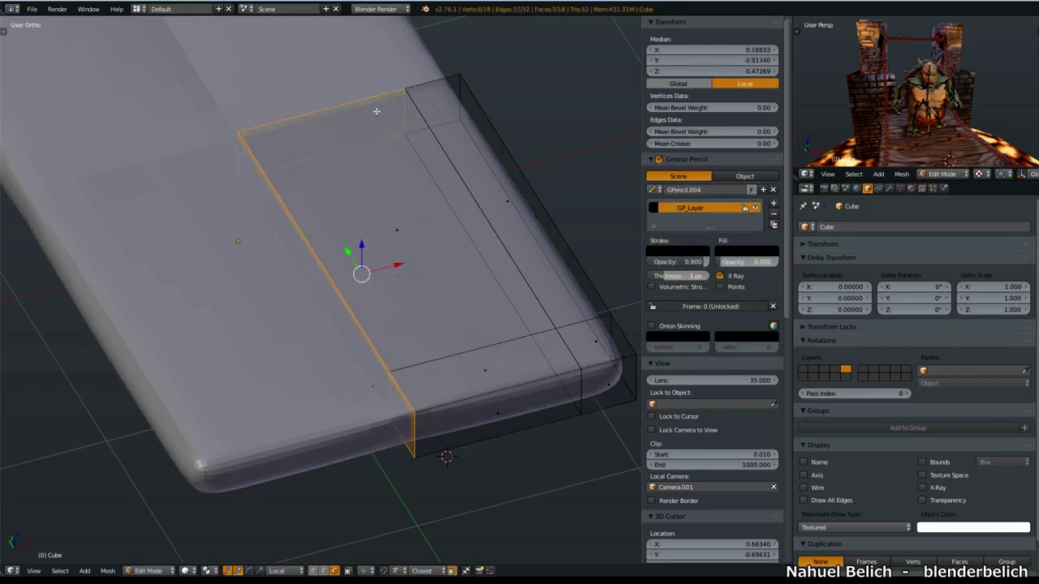
pyautogui.keyDown('shift'); pyautogui.rightClick(401, 103); pyautogui.keyUp('shift')
pyautogui.press('x')
pyautogui.click(425, 99)
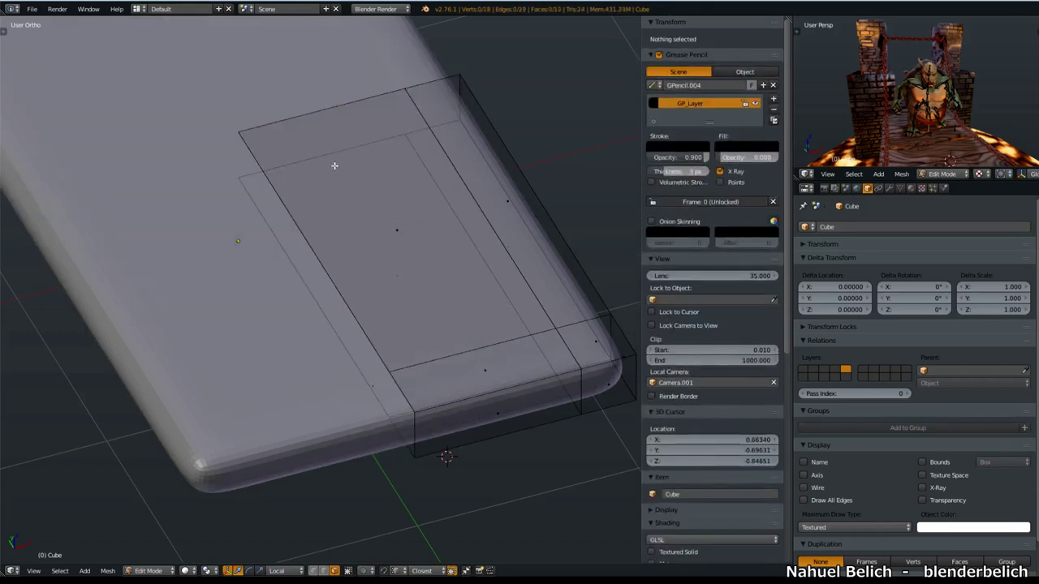
# Step: Enable Clipping in the Mirror modifier
pyautogui.scroll(-4, 345, 158)
pyautogui.moveTo(354, 237); pyautogui.dragTo(381, 287, button='middle')
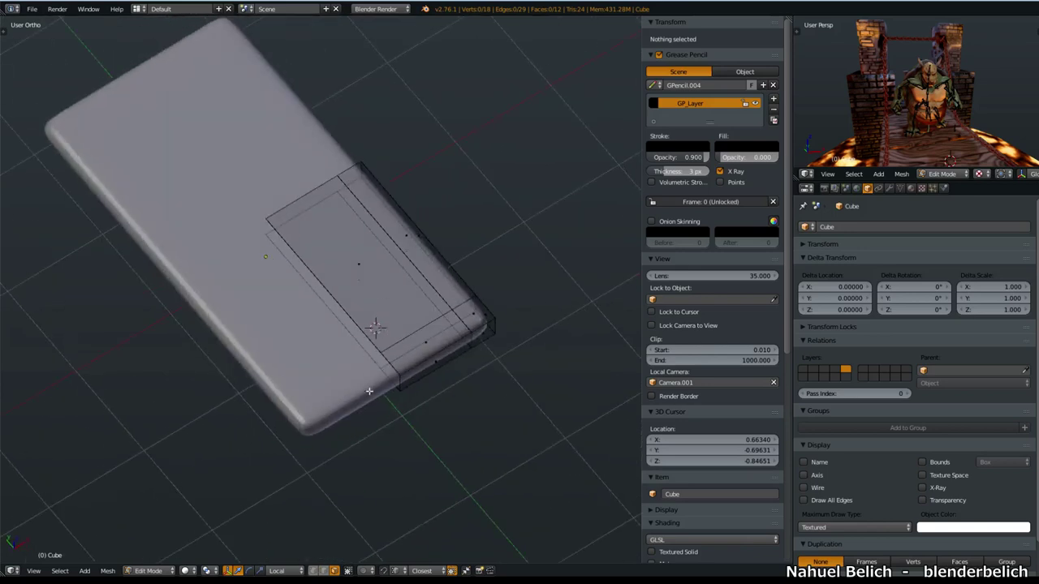
pyautogui.moveTo(377, 395); pyautogui.dragTo(422, 369, button='middle')
pyautogui.click(890, 188)
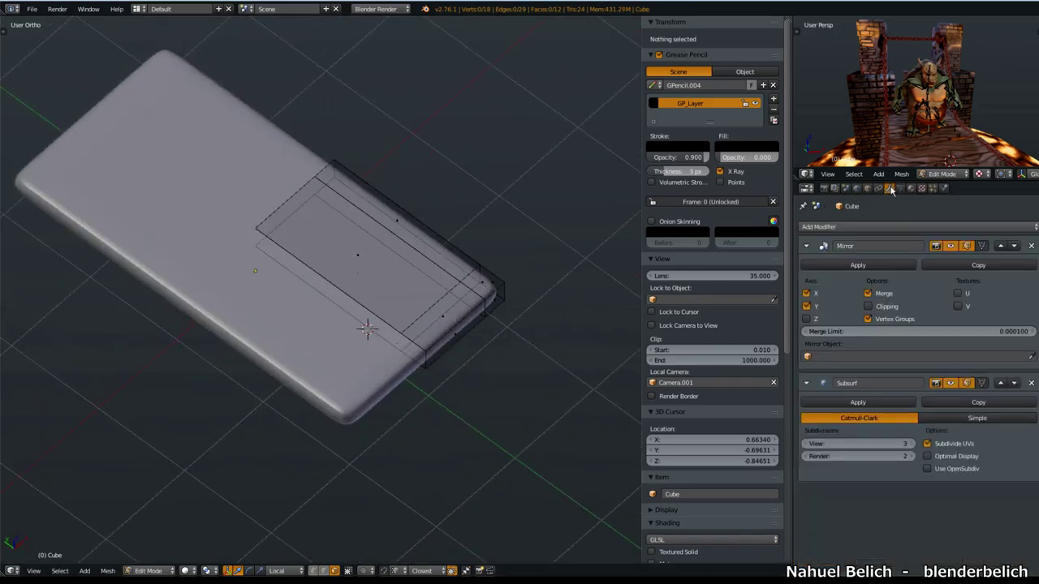
pyautogui.click(896, 306)
pyautogui.moveTo(388, 340); pyautogui.dragTo(460, 350, button='middle')
pyautogui.scroll(4, 387, 308)
pyautogui.moveTo(387, 309); pyautogui.dragTo(430, 304, button='middle')
# Step: Try to move the top vertex at the mirror centre, and mark the crosswise seam edge with a temporary grease pencil stroke
pyautogui.hotkey('ctrl', 'Tab')
pyautogui.click(408, 284)
pyautogui.moveTo(281, 364); pyautogui.dragTo(457, 327, button='middle')
pyautogui.rightClick(303, 341)
pyautogui.press('g')
pyautogui.click(282, 340)
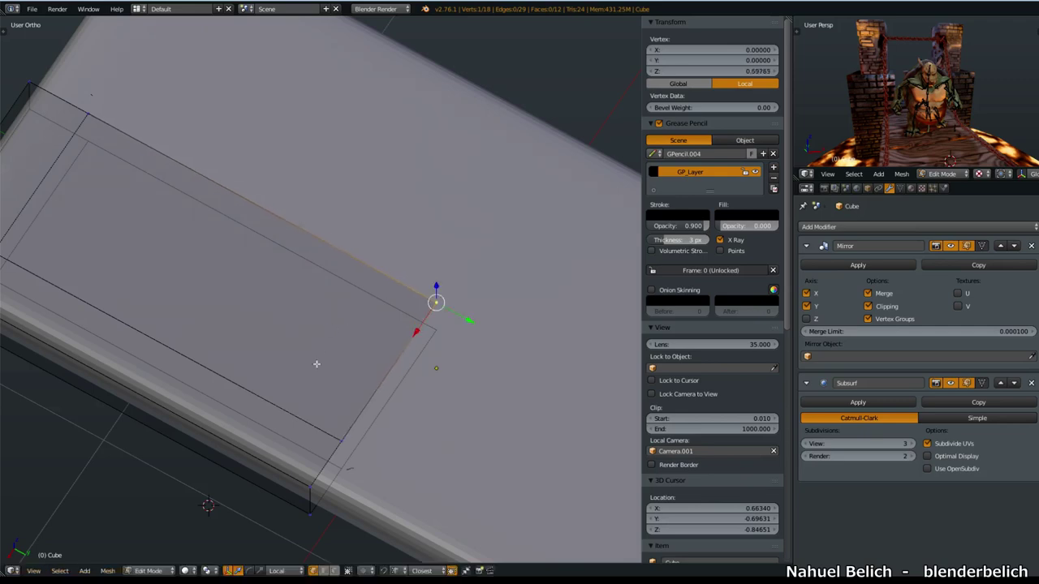
pyautogui.rightClick(309, 427)
pyautogui.rightClick(310, 481)
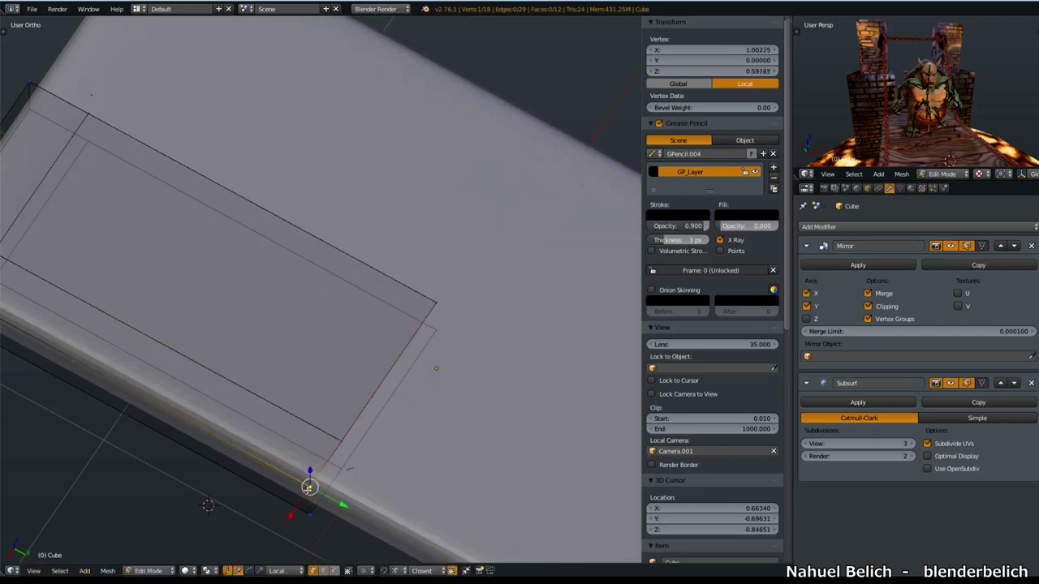
pyautogui.moveTo(321, 471); pyautogui.dragTo(455, 266)
pyautogui.moveTo(476, 253); pyautogui.dragTo(304, 503, button='right')
# Step: Switch to face selection, select the four top faces and extrude them upward to a local Z of about 0.93
pyautogui.hotkey('ctrl', 'Tab')
pyautogui.click(361, 343)
pyautogui.moveTo(336, 362); pyautogui.dragTo(374, 353, button='middle')
pyautogui.rightClick(298, 277)
pyautogui.keyDown('shift'); pyautogui.rightClick(235, 350); pyautogui.keyUp('shift')
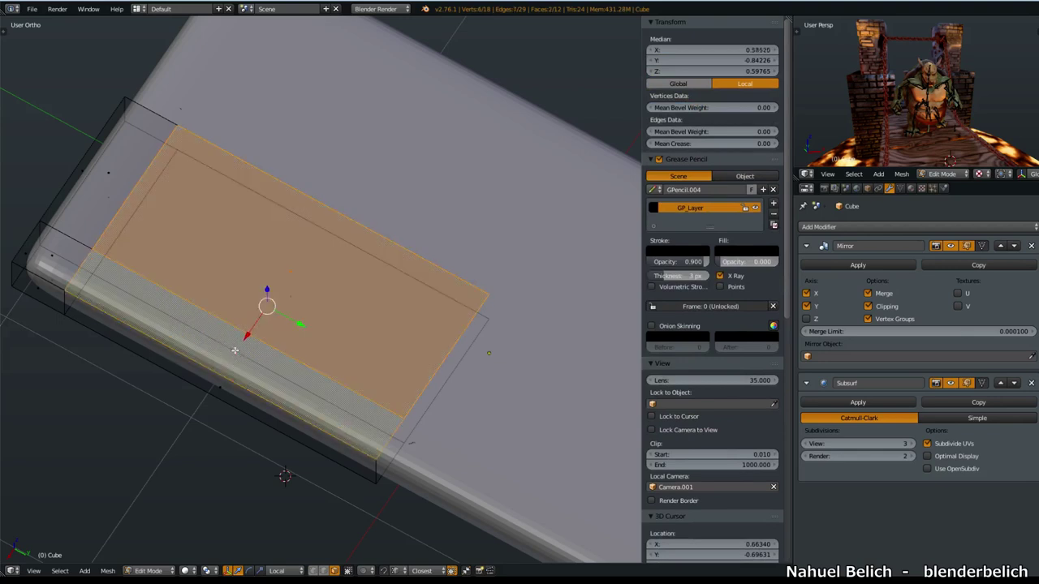
pyautogui.keyDown('shift'); pyautogui.rightClick(64, 256); pyautogui.keyUp('shift')
pyautogui.keyDown('shift'); pyautogui.rightClick(108, 185); pyautogui.keyUp('shift')
pyautogui.hotkey('ctrl', 'z')
pyautogui.keyDown('shift'); pyautogui.rightClick(115, 173); pyautogui.keyUp('shift')
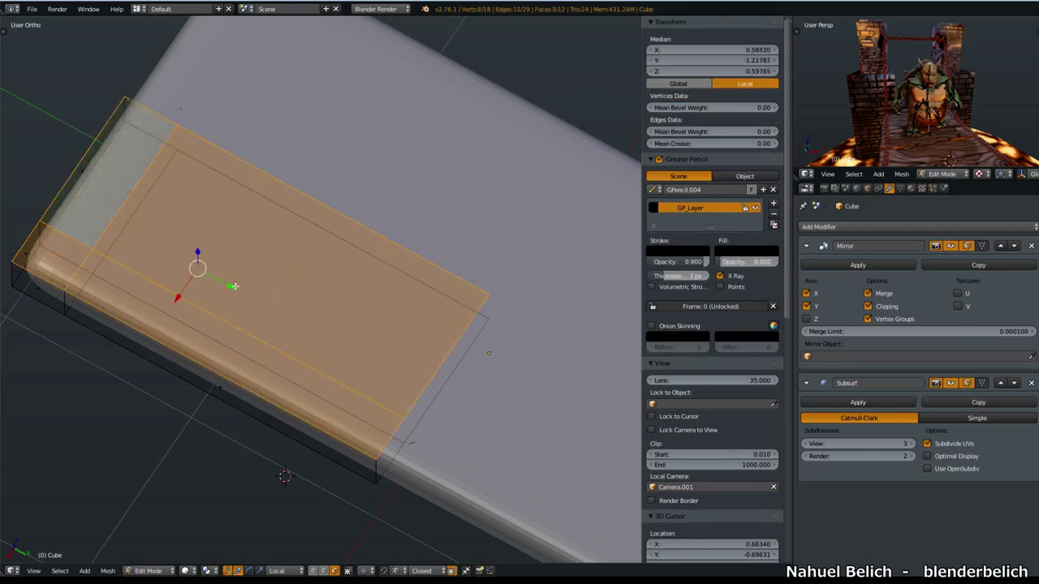
pyautogui.moveTo(290, 311); pyautogui.dragTo(397, 251, button='middle')
pyautogui.press('e')
pyautogui.click(423, 158)
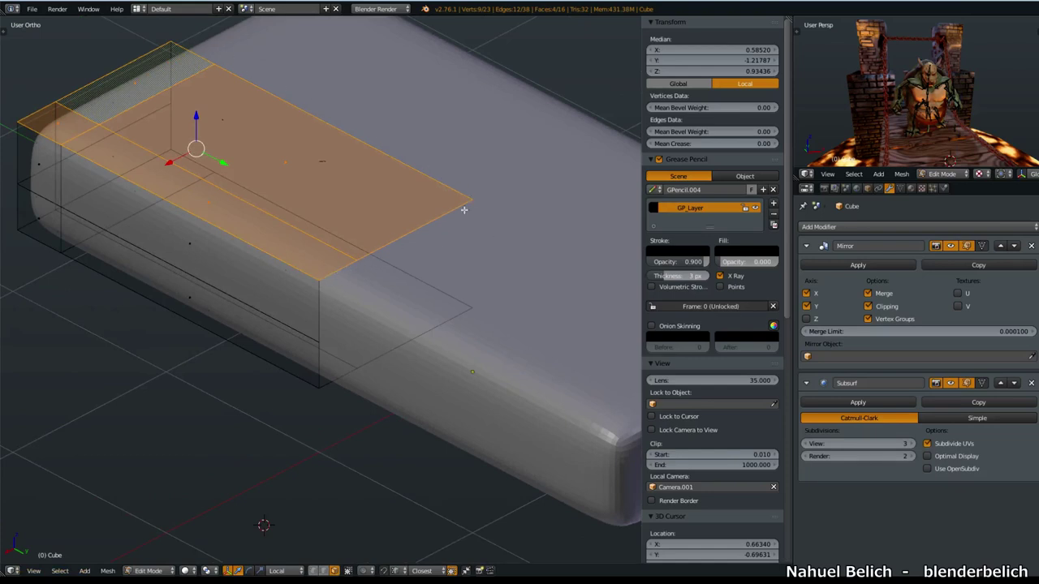
# Step: Extrude the top faces upward three more times to a local Z of about 1.99, and undo those three extrusions
pyautogui.moveTo(409, 136); pyautogui.dragTo(375, 280, button='middle')
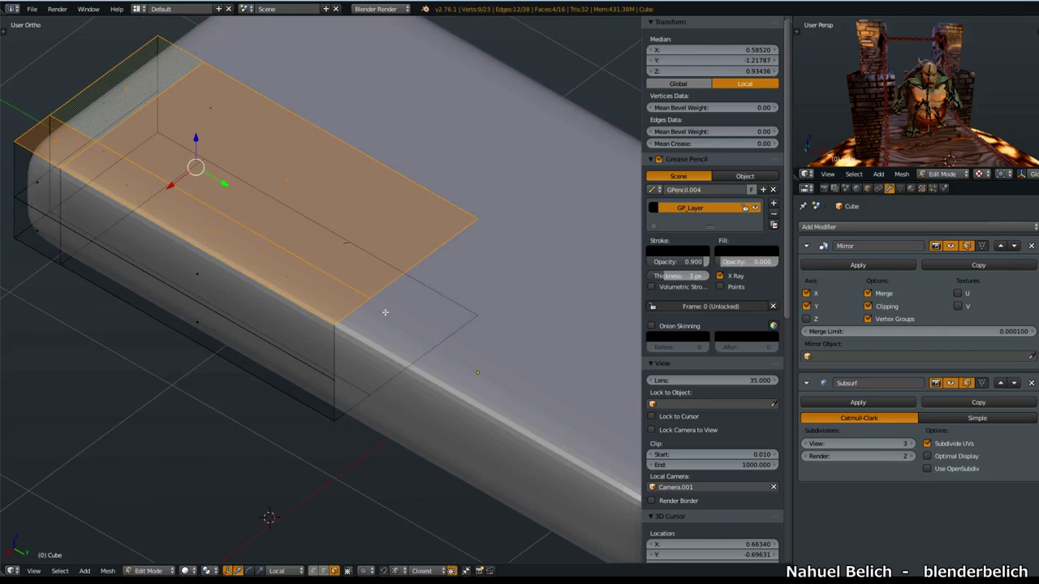
pyautogui.moveTo(418, 300); pyautogui.dragTo(463, 243, button='middle')
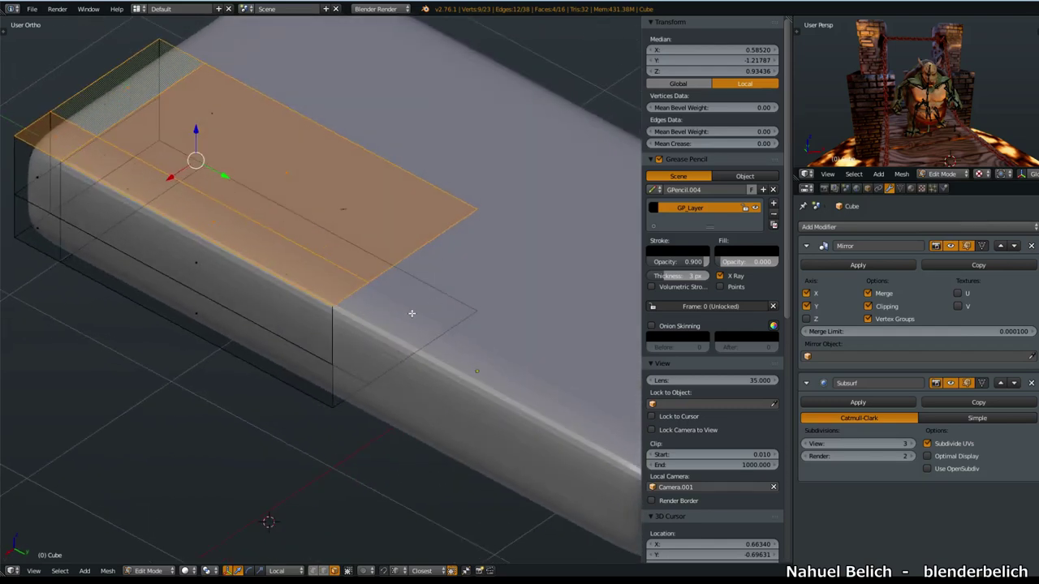
pyautogui.moveTo(408, 319); pyautogui.dragTo(385, 290, button='middle')
pyautogui.keyDown('shift'); pyautogui.moveTo(442, 255); pyautogui.dragTo(427, 308, button='middle'); pyautogui.keyUp('shift')
pyautogui.press('e')
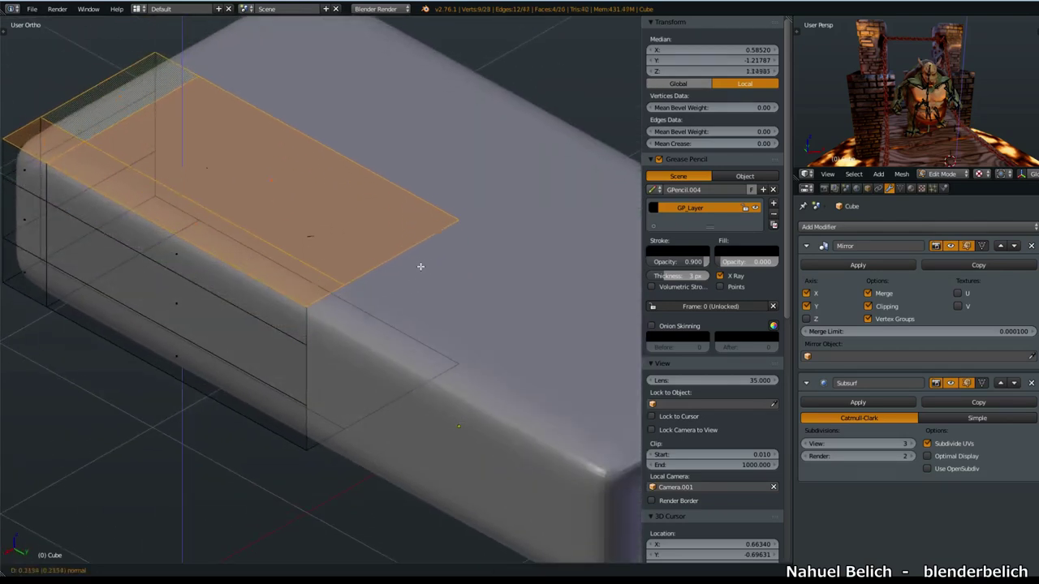
pyautogui.click(424, 244)
pyautogui.press('e')
pyautogui.click(428, 189)
pyautogui.keyDown('shift'); pyautogui.moveTo(426, 268); pyautogui.dragTo(418, 312, button='middle'); pyautogui.keyUp('shift')
pyautogui.press('e')
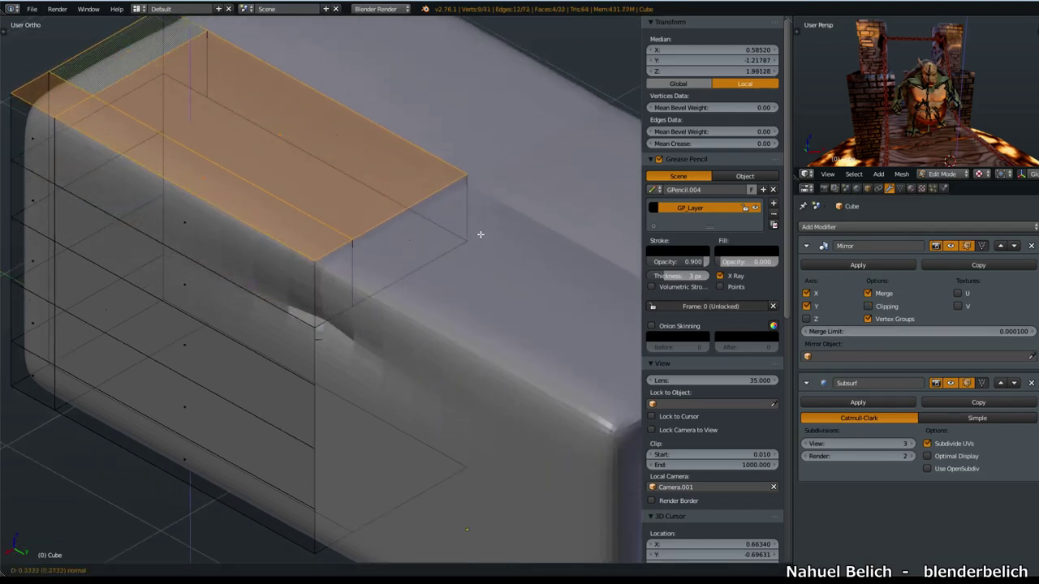
pyautogui.click(442, 214)
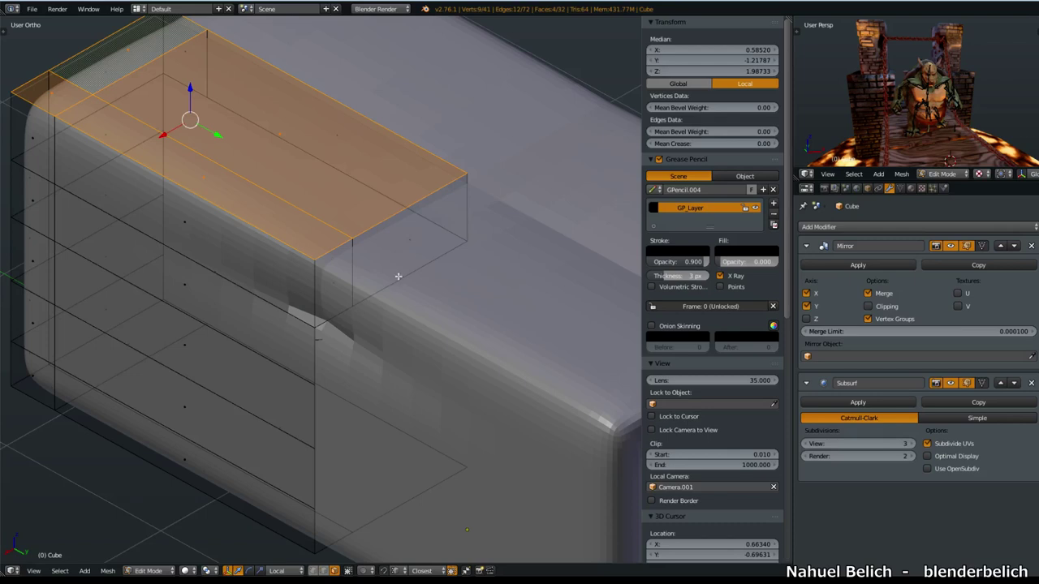
pyautogui.hotkey('ctrl', 'z')
pyautogui.hotkey('ctrl', 'z')
pyautogui.hotkey('ctrl', 'z')
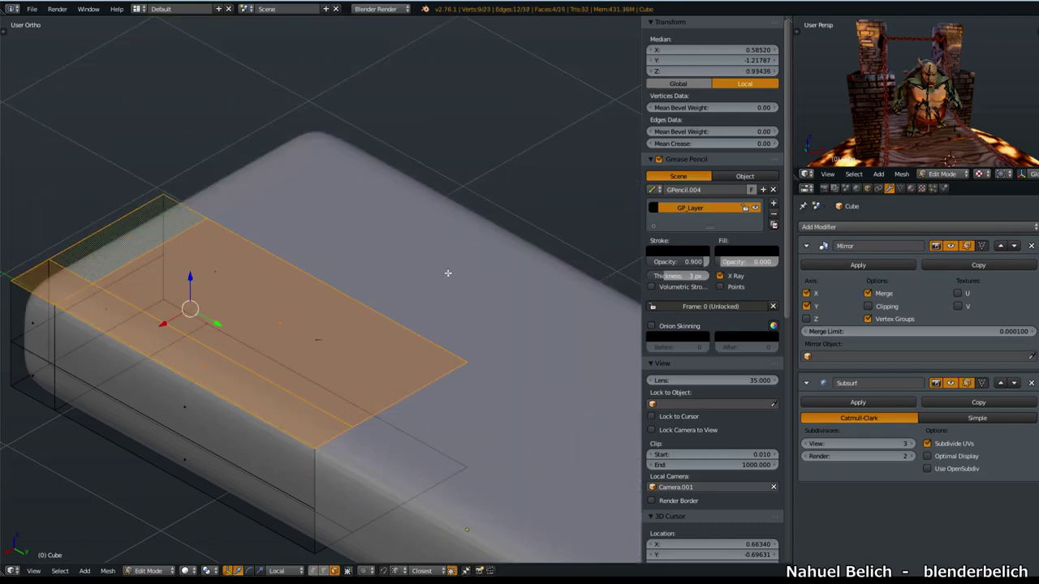
# Step: Try extruding the top faces to a local Z of about 1.23 with Merge and Clipping disabled, then undo and re-enable both options
pyautogui.press('e')
pyautogui.click(454, 272)
pyautogui.click(883, 294)
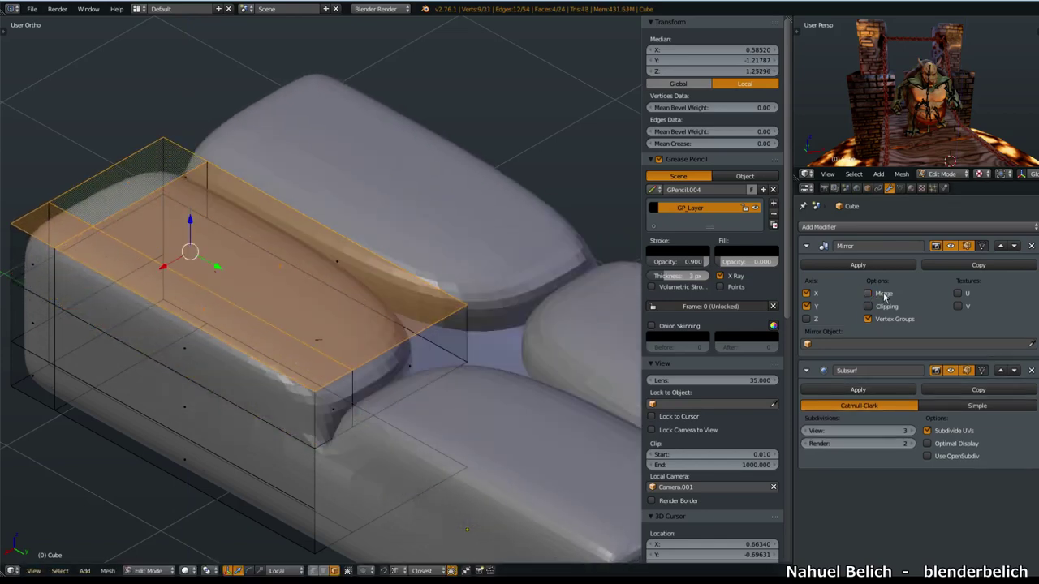
pyautogui.moveTo(381, 349); pyautogui.dragTo(447, 284, button='middle')
pyautogui.hotkey('ctrl', 'z')
pyautogui.hotkey('ctrl', 'z')
pyautogui.click(883, 294)
pyautogui.click(885, 307)
# Step: Select the small corner face on the slab's underside and extrude it down to a local Z of about -0.26 as a leg
pyautogui.moveTo(519, 382); pyautogui.dragTo(417, 281, button='middle')
pyautogui.rightClick(381, 305)
pyautogui.press('e')
pyautogui.click(416, 386)
pyautogui.moveTo(416, 386); pyautogui.dragTo(479, 387, button='middle')
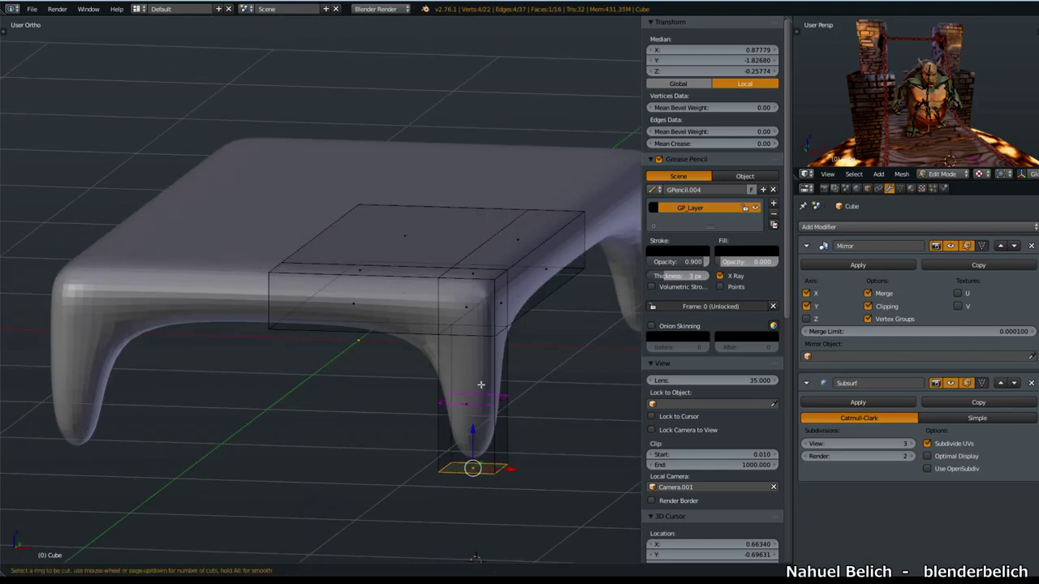
# Step: Add two loop cuts around the leg, one just under the tabletop and one near the foot, and return to Object Mode
pyautogui.hotkey('ctrl', 'r')
pyautogui.click(482, 385)
pyautogui.click(487, 341)
pyautogui.hotkey('ctrl', 'r')
pyautogui.click(495, 394)
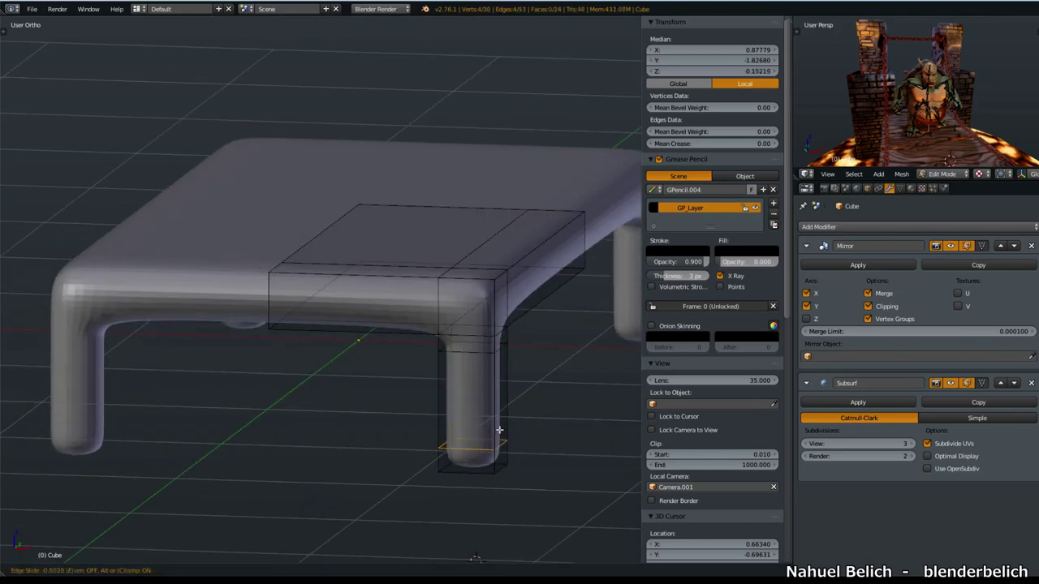
pyautogui.click(498, 440)
pyautogui.press('Tab')
pyautogui.click(313, 427)
pyautogui.scroll(-1, 432, 362)
pyautogui.moveTo(433, 361); pyautogui.dragTo(420, 376, button='middle')
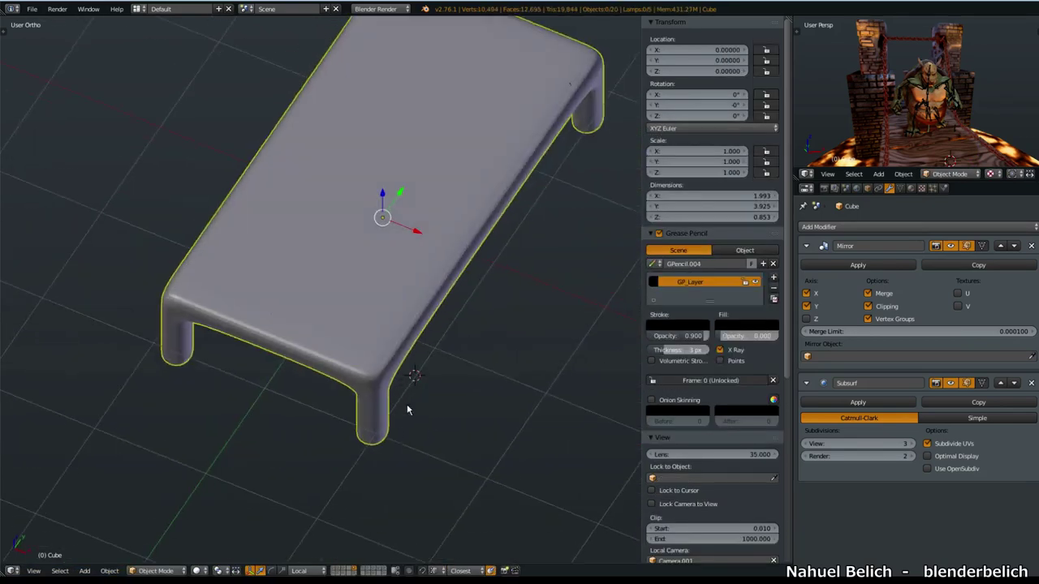
# Step: Add loop cuts around the tabletop's sides near its upper and lower edges, plus a crosswise one at Y about -0.84
pyautogui.press('Tab')
pyautogui.scroll(6, 420, 376)
pyautogui.hotkey('ctrl', 'r')
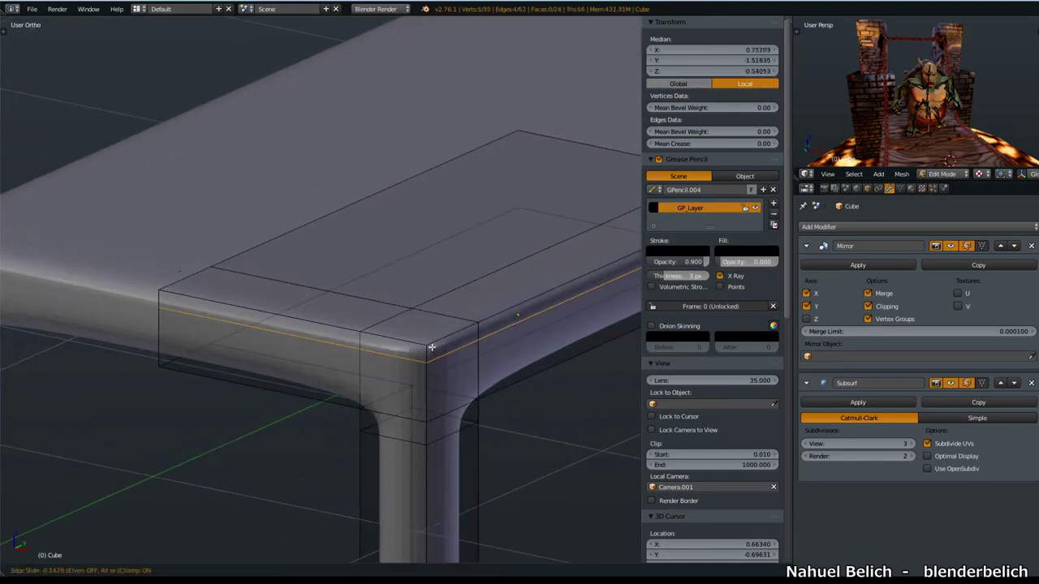
pyautogui.click(433, 346)
pyautogui.hotkey('ctrl', 'r')
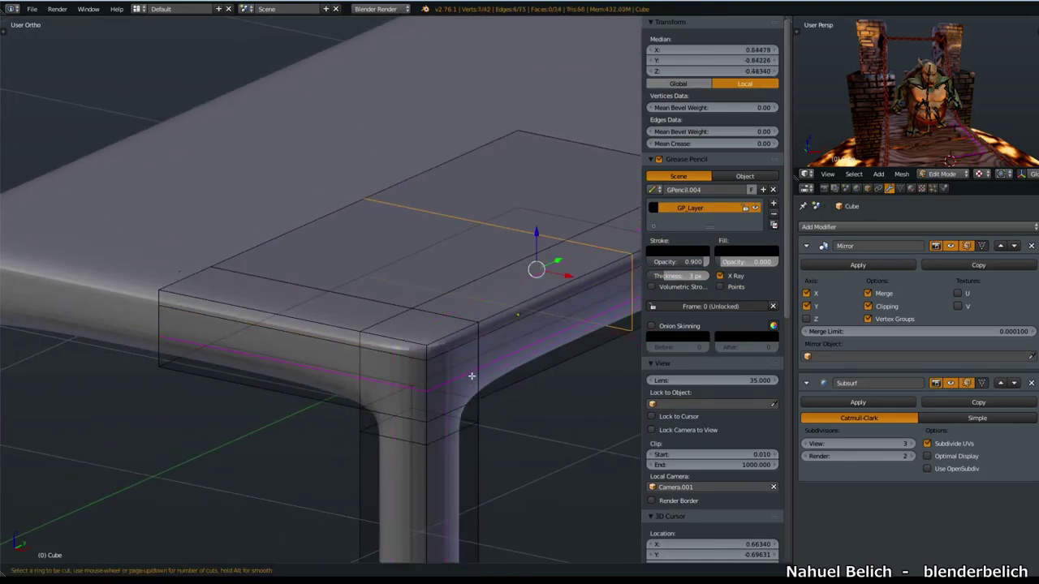
pyautogui.click(471, 376)
pyautogui.click(467, 394)
# Step: Add a lengthwise loop cut through the tabletop, slid close to the leg, and return to Object Mode
pyautogui.hotkey('ctrl', 'r')
pyautogui.click(328, 385)
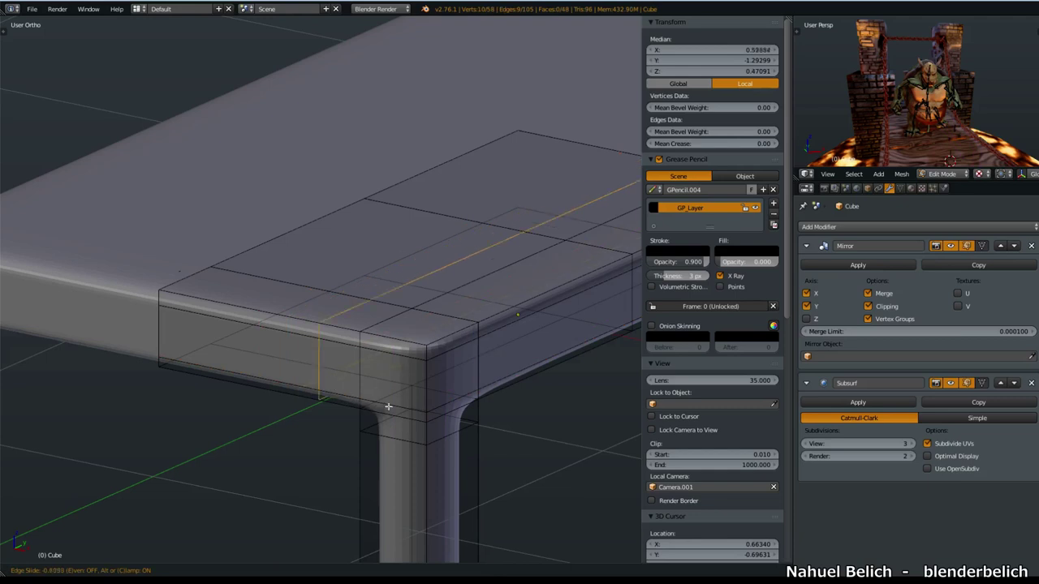
pyautogui.click(392, 416)
pyautogui.click(245, 369)
pyautogui.press('Tab')
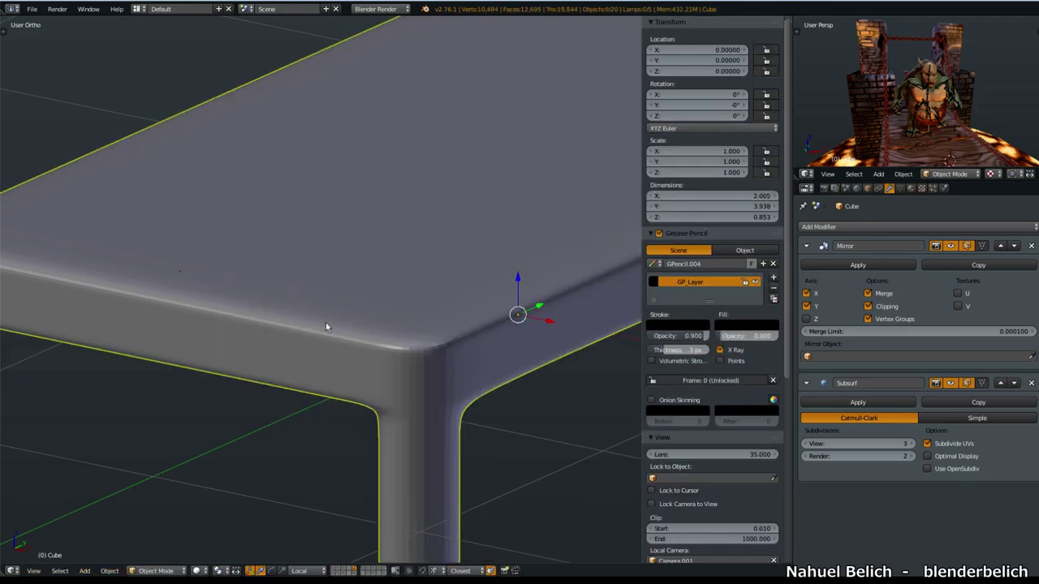
pyautogui.scroll(-4, 385, 320)
pyautogui.moveTo(427, 366); pyautogui.dragTo(431, 398, button='middle')
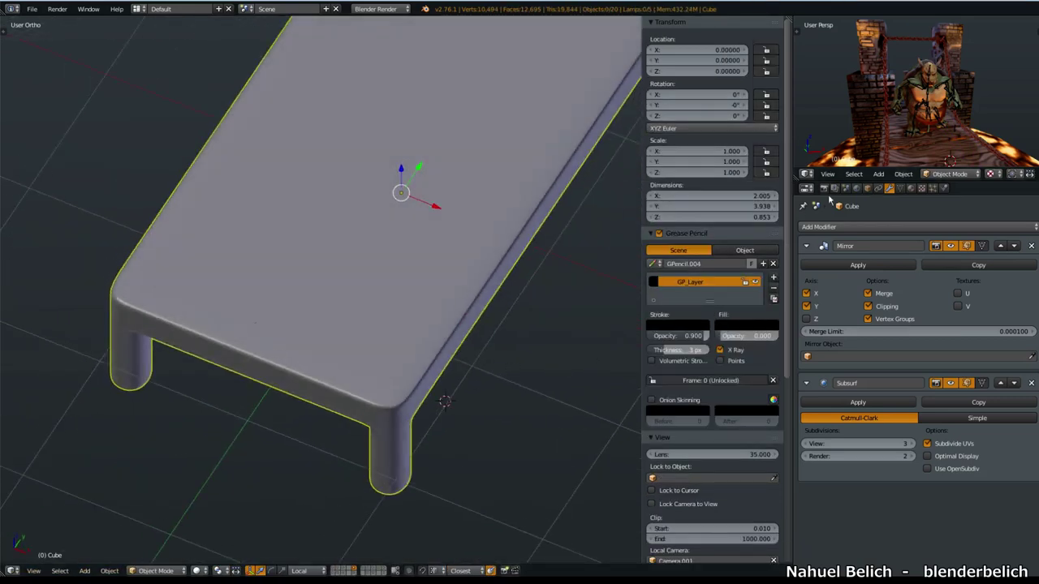
# Step: In front view, select the lower ends of the legs and move them up, shortening the table to a height of about 0.59
pyautogui.scroll(-3, 320, 418)
pyautogui.moveTo(320, 418); pyautogui.dragTo(420, 355, button='middle')
pyautogui.press('KP_1')
pyautogui.scroll(1, 413, 396)
pyautogui.press('Tab')
pyautogui.press('a')
pyautogui.press('a')
pyautogui.press('a')
pyautogui.moveTo(512, 379)
pyautogui.keyDown('ctrl'); pyautogui.mouseDown()
pyautogui.moveTo(413, 450)
pyautogui.moveTo(518, 440)
pyautogui.mouseUp(); pyautogui.keyUp('ctrl')
pyautogui.moveTo(479, 383); pyautogui.dragTo(479, 331)
pyautogui.press('Tab')
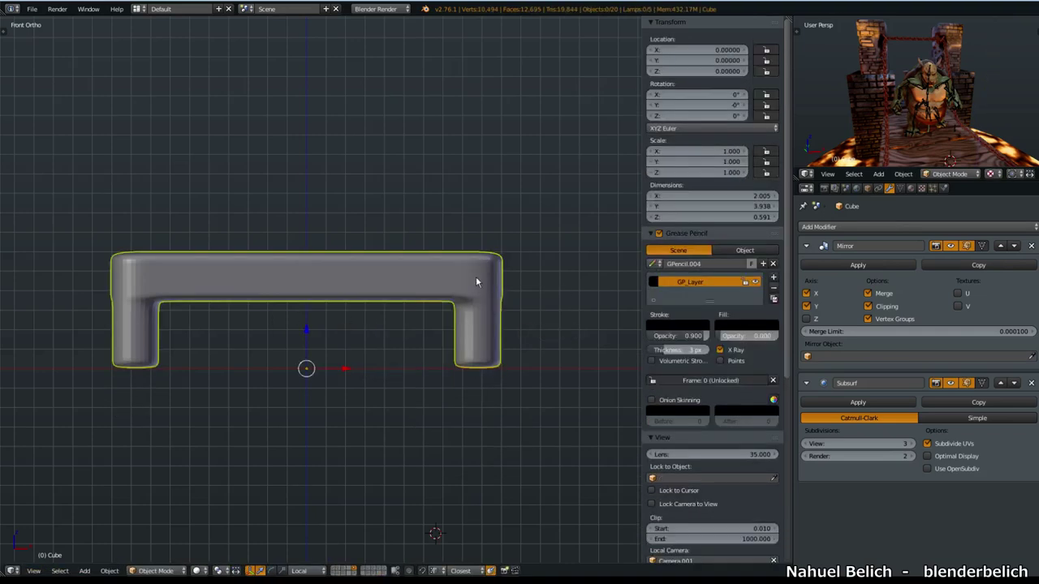
# Step: In front view, select the lower ends of the legs, nudge them vertically to a table height of about 0.59, and return to Object Mode
pyautogui.moveTo(476, 280); pyautogui.dragTo(433, 306, button='middle')
pyautogui.scroll(1, 434, 306)
pyautogui.scroll(-4, 545, 392)
pyautogui.scroll(-2, 536, 366)
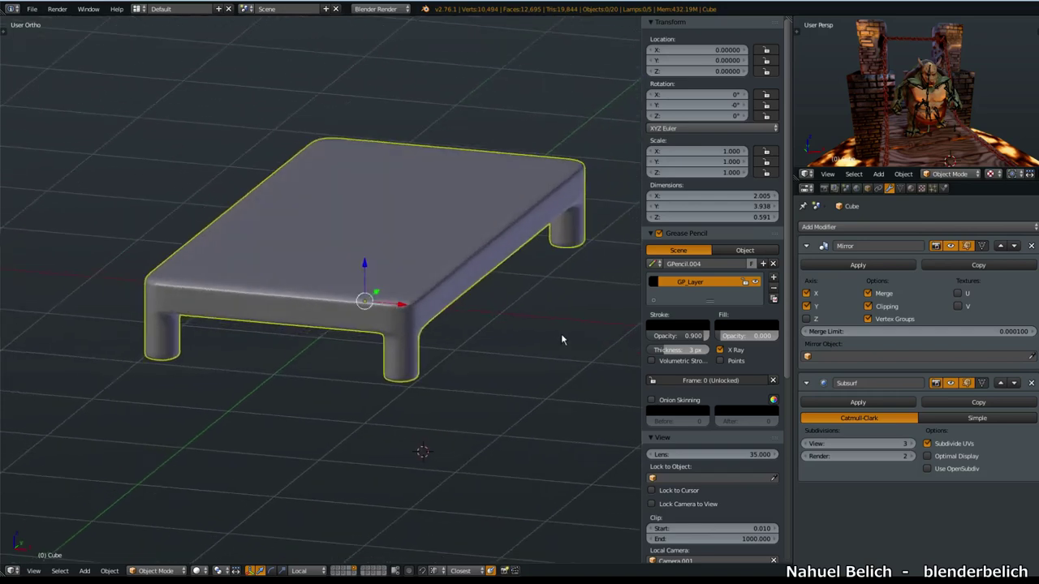
pyautogui.press('KP_1')
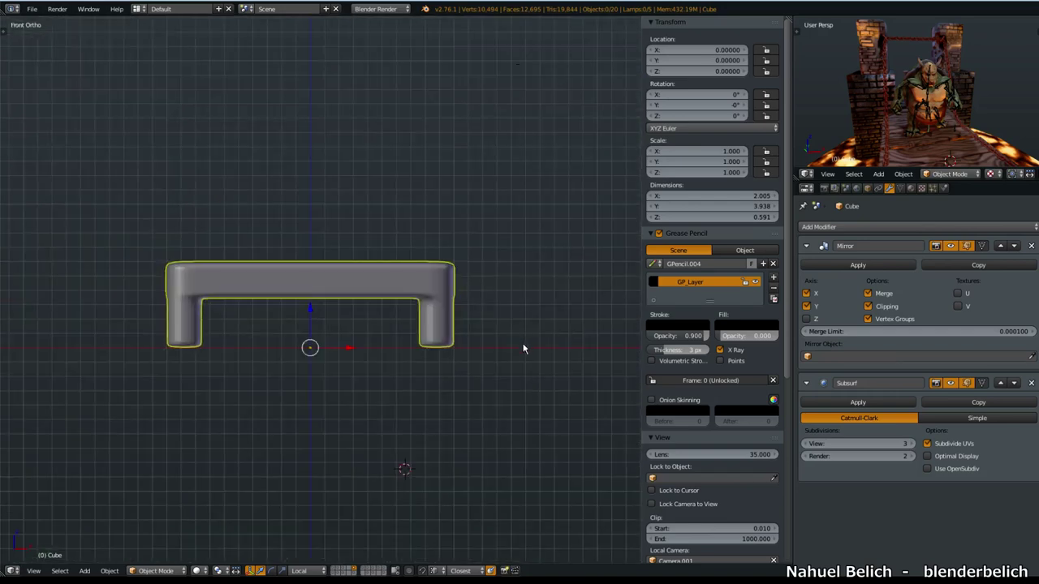
pyautogui.scroll(2, 521, 341)
pyautogui.press('Tab')
pyautogui.click(560, 358)
pyautogui.moveTo(498, 353); pyautogui.dragTo(498, 359)
pyautogui.click(500, 352)
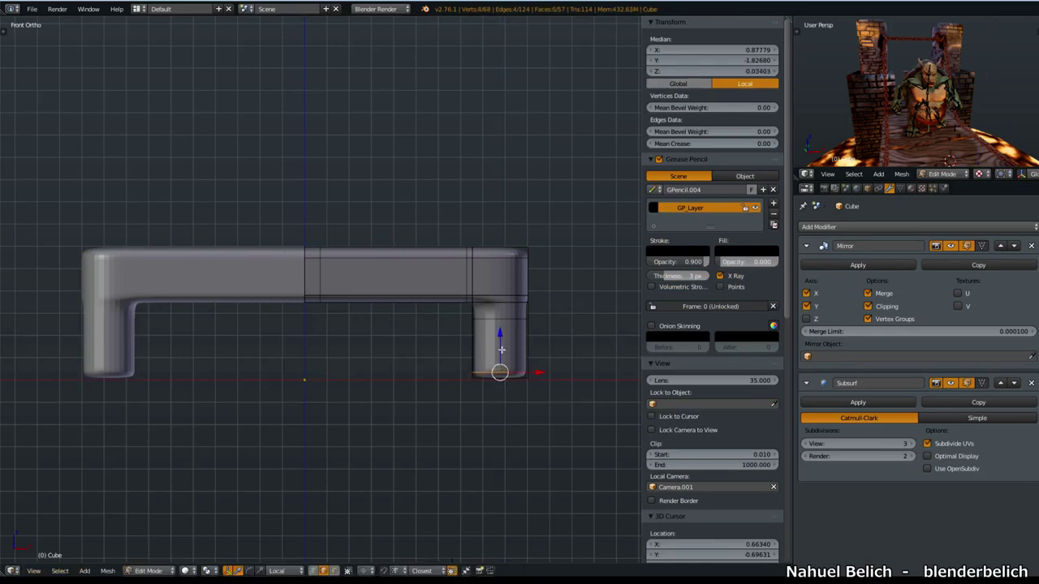
pyautogui.press('g')
pyautogui.press('z')
pyautogui.press('z')
pyautogui.click(499, 352)
pyautogui.press('Tab')
pyautogui.moveTo(336, 362); pyautogui.dragTo(315, 380, button='middle')
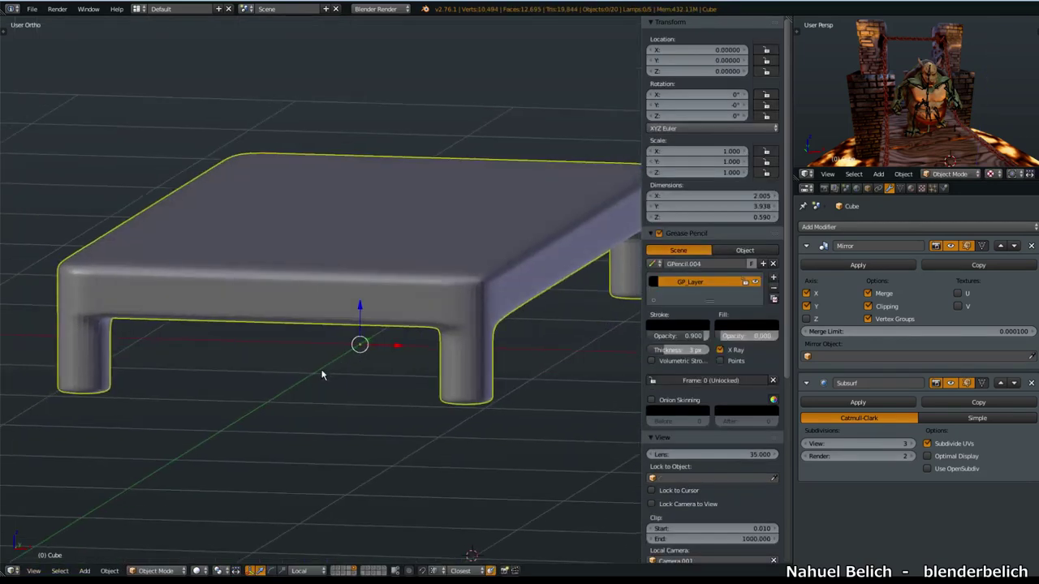
pyautogui.moveTo(362, 344); pyautogui.dragTo(366, 349, button='middle')
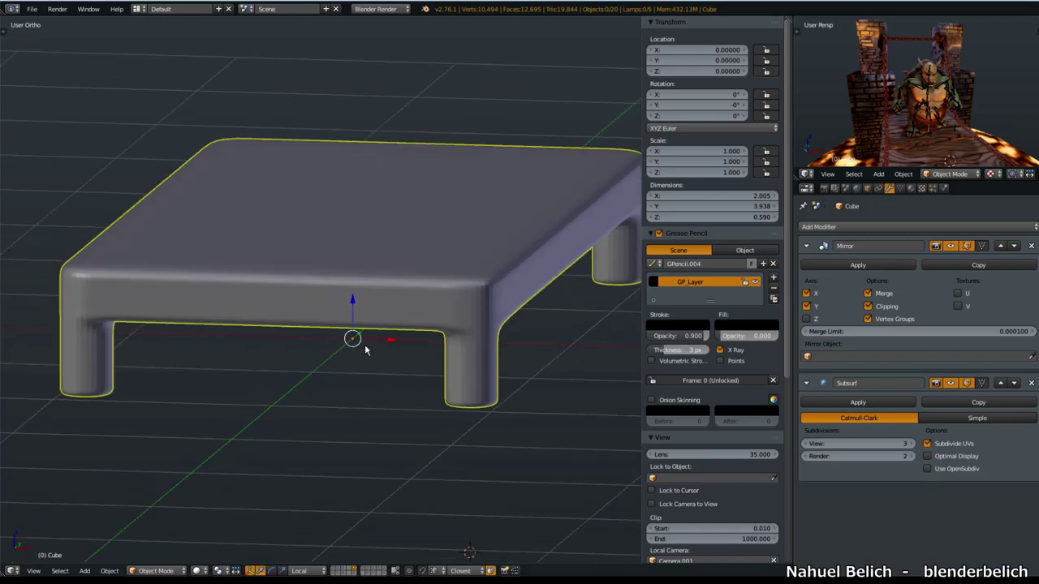
pyautogui.hotkey('ctrl', 'alt', 'shift', 'c')
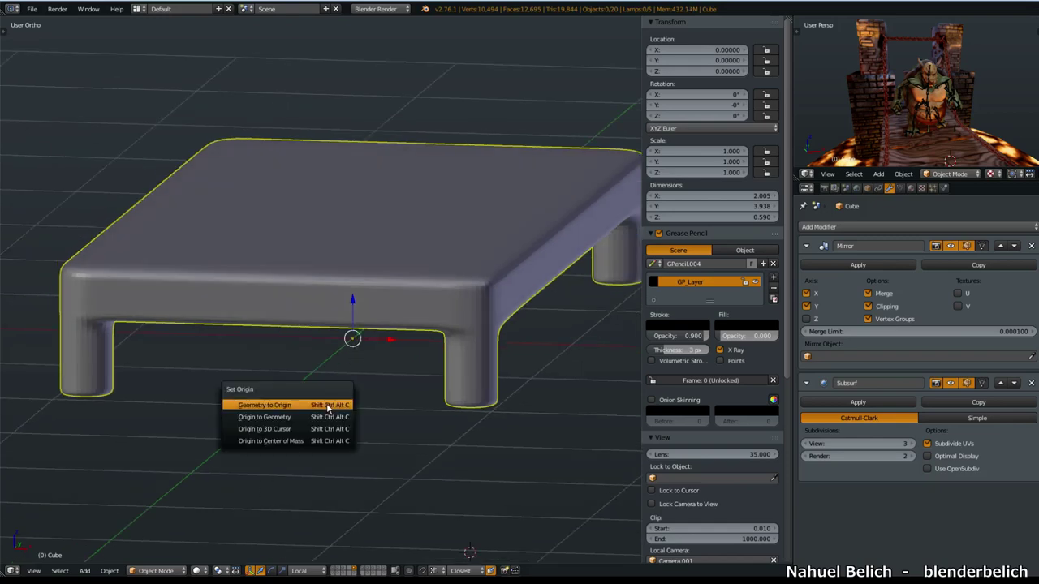
pyautogui.moveTo(516, 311); pyautogui.dragTo(516, 377, button='middle')
pyautogui.scroll(-2, 508, 288)
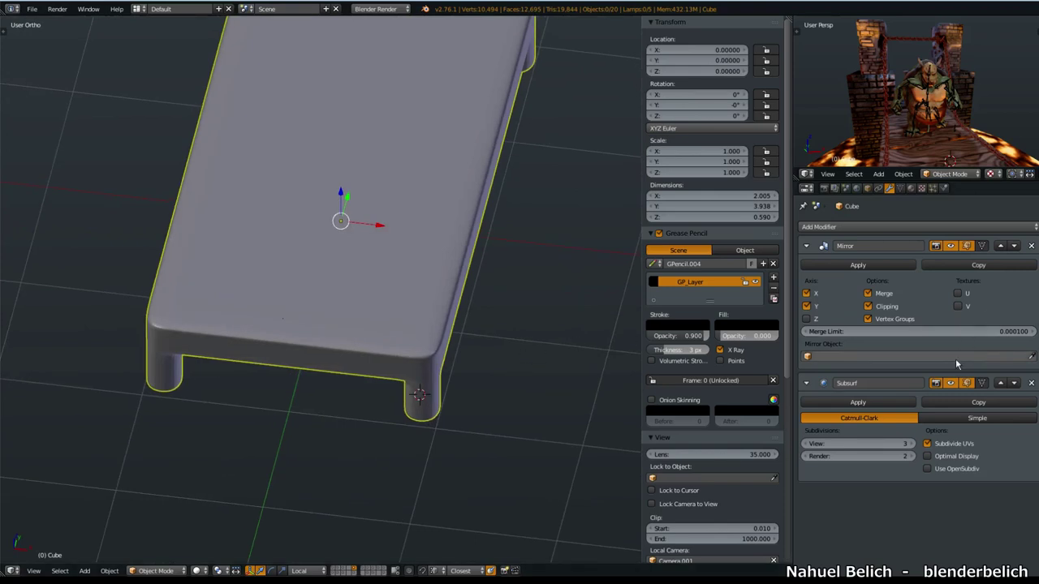
# Step: Add an Arrows empty at the world origin and assign it as the Mirror Object of the table's Mirror modifier
pyautogui.keyDown('shift'); pyautogui.moveTo(491, 337); pyautogui.dragTo(457, 351, button='middle'); pyautogui.keyUp('shift')
pyautogui.hotkey('shift', 'a')
pyautogui.moveTo(412, 445)
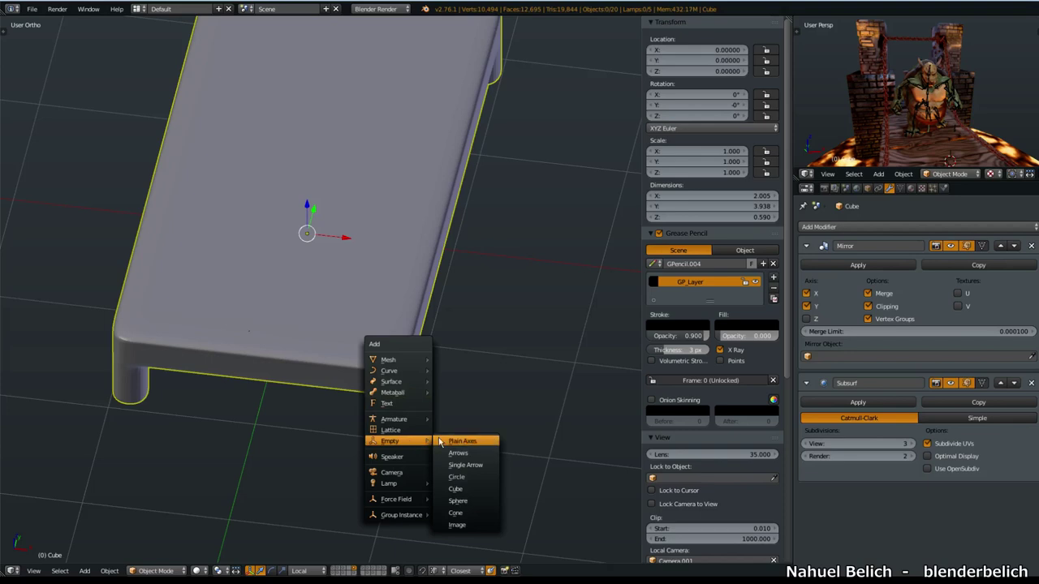
pyautogui.click(477, 453)
pyautogui.moveTo(487, 445); pyautogui.dragTo(605, 393, button='middle')
pyautogui.hotkey('alt', 'g')
pyautogui.rightClick(378, 309)
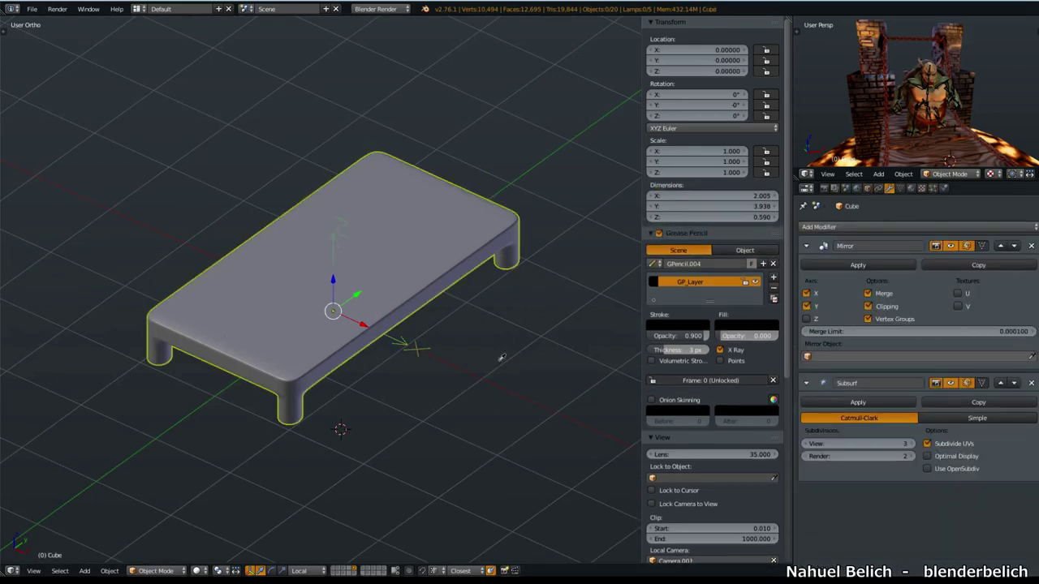
pyautogui.moveTo(407, 350); pyautogui.dragTo(421, 373, button='middle')
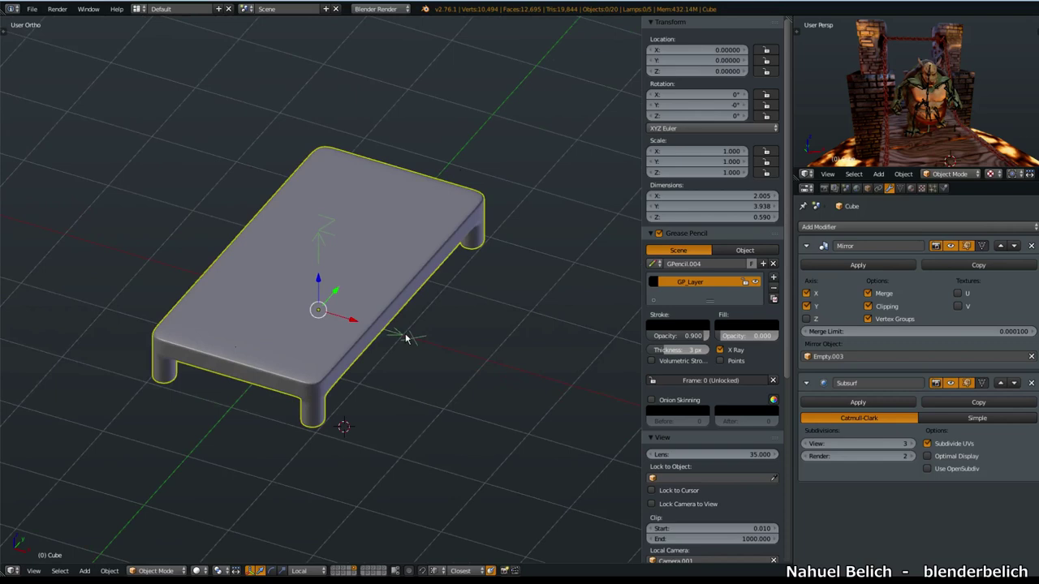
# Step: Move the empty to about X -0.13, Y 0.31 and examine how the mirrored table quarters separate
pyautogui.rightClick(405, 337)
pyautogui.moveTo(399, 334); pyautogui.dragTo(361, 306, button='middle')
pyautogui.moveTo(343, 306); pyautogui.dragTo(313, 248)
pyautogui.moveTo(328, 271); pyautogui.dragTo(395, 286, button='middle')
pyautogui.rightClick(342, 288)
pyautogui.moveTo(305, 338); pyautogui.dragTo(348, 414, button='middle')
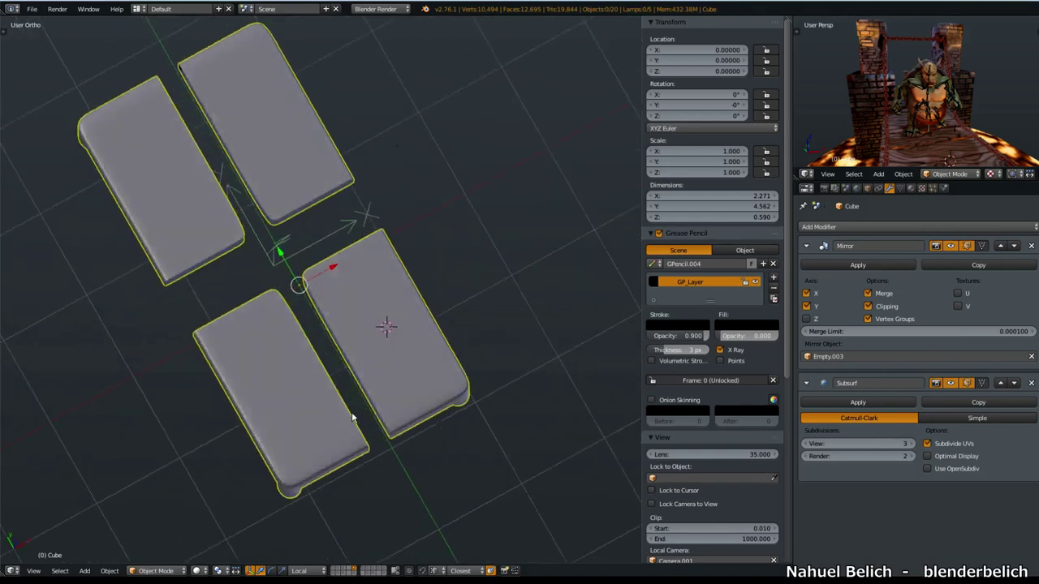
pyautogui.scroll(2, 334, 341)
pyautogui.moveTo(326, 324); pyautogui.dragTo(369, 227, button='middle')
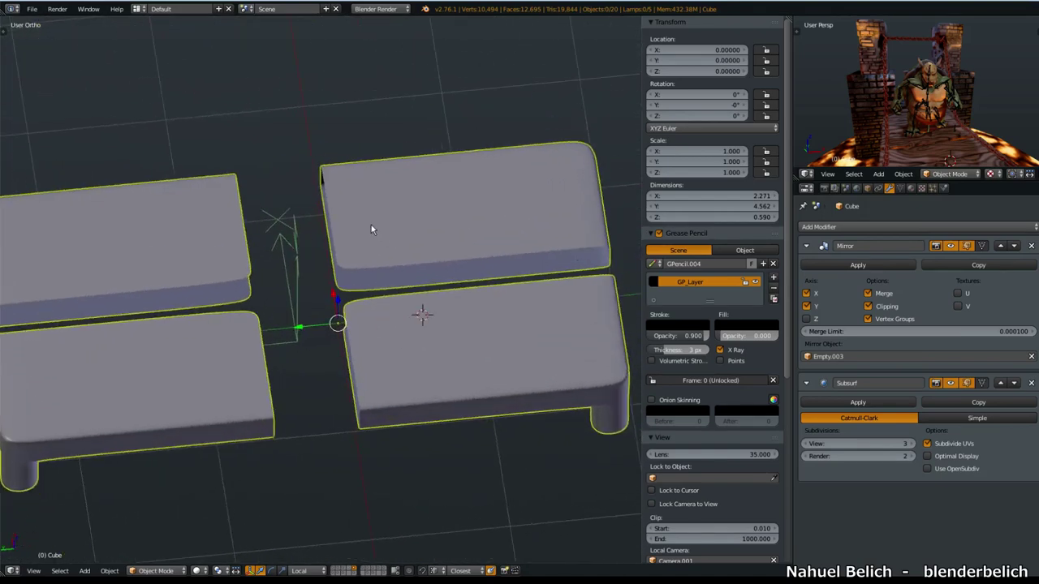
pyautogui.moveTo(372, 286); pyautogui.dragTo(295, 399, button='middle')
# Step: In top view, move the mirror empty to about X -0.32, Y 0.38 and try rotating it
pyautogui.rightClick(302, 327)
pyautogui.press('KP_7')
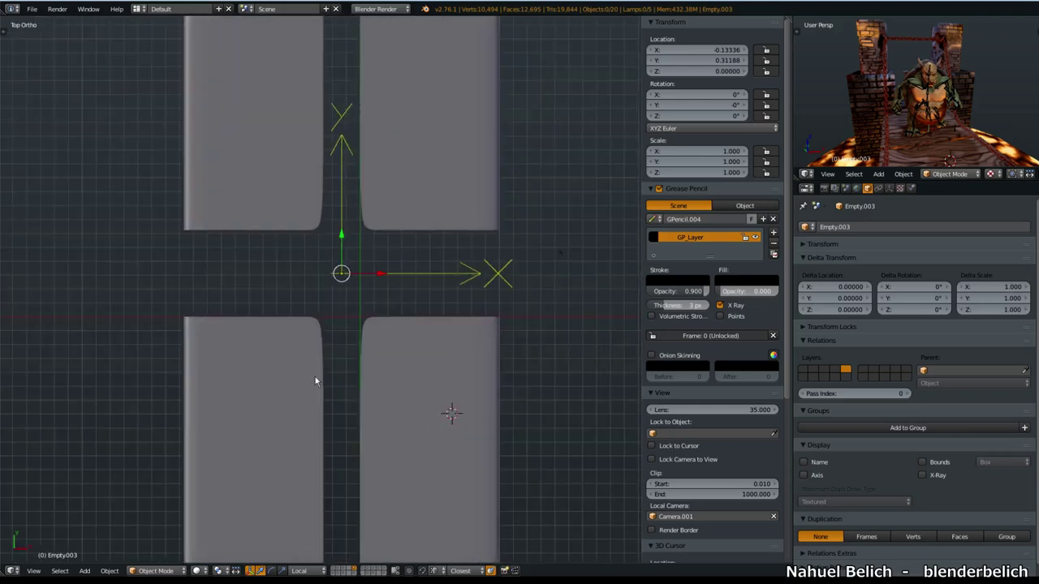
pyautogui.press('g')
pyautogui.click(371, 292)
pyautogui.press('r')
pyautogui.rightClick(384, 257)
pyautogui.moveTo(384, 258); pyautogui.dragTo(371, 260, button='middle')
pyautogui.press('r')
pyautogui.press('r')
pyautogui.rightClick(333, 245)
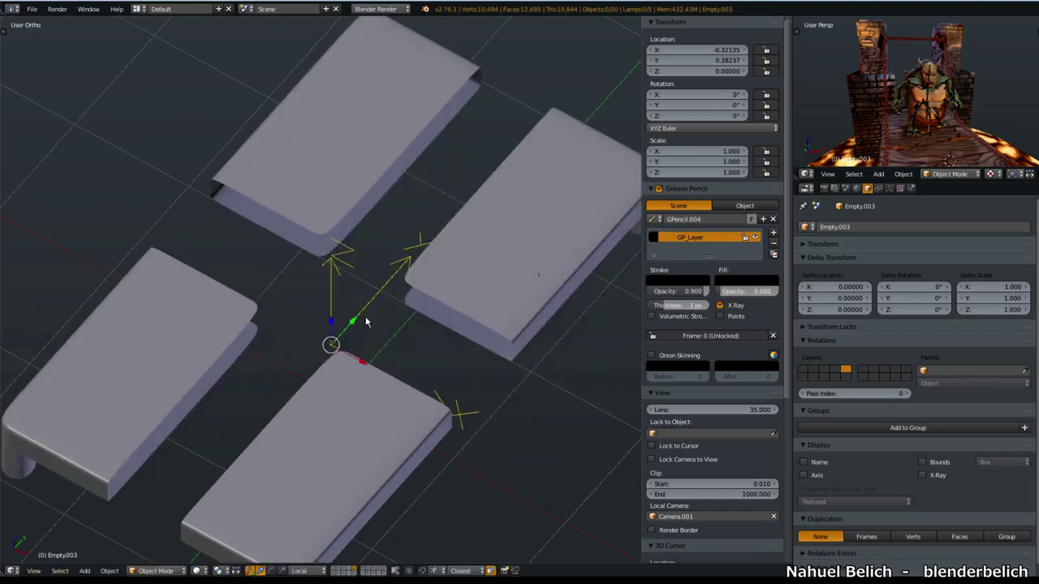
# Step: Clear the mirror empty's location so it sits at the world origin
pyautogui.scroll(-1, 371, 330)
pyautogui.moveTo(406, 346); pyautogui.dragTo(369, 367, button='middle')
pyautogui.hotkey('alt', 'g')
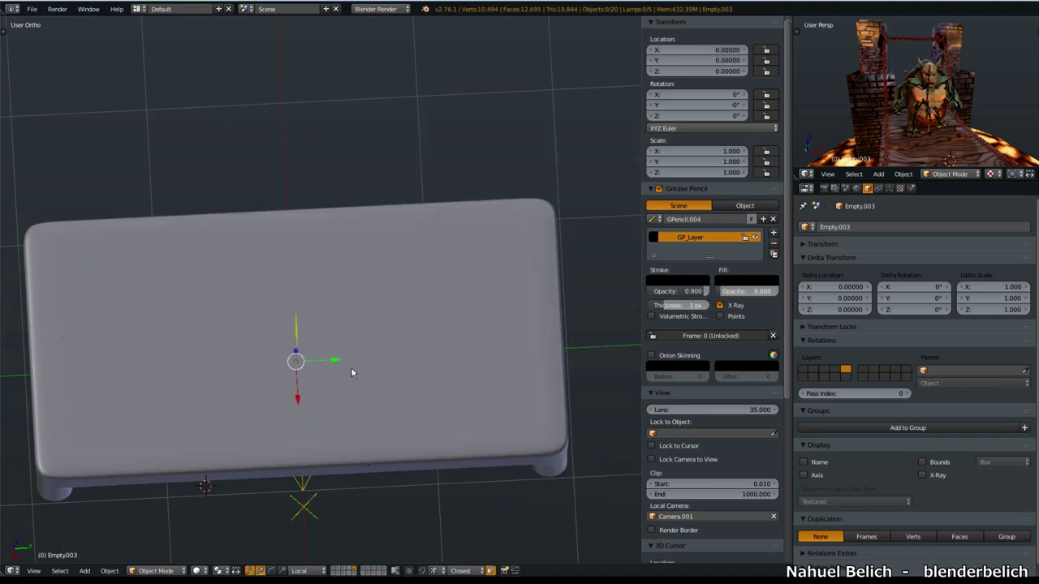
# Step: Try rotating the mirror empty freely, and raise it along Z to about 0.595
pyautogui.moveTo(304, 434); pyautogui.dragTo(470, 314, button='middle')
pyautogui.press('r')
pyautogui.press('r')
pyautogui.rightClick(453, 291)
pyautogui.moveTo(361, 291); pyautogui.dragTo(361, 260)
pyautogui.moveTo(383, 320); pyautogui.dragTo(349, 271, button='middle')
pyautogui.press('KP_3')
pyautogui.moveTo(369, 261); pyautogui.dragTo(368, 220)
# Step: In right side view, rotate the mirror empty about 42.4° around X
pyautogui.press('r')
pyautogui.click(364, 159)
pyautogui.moveTo(329, 220); pyautogui.dragTo(384, 265, button='middle')
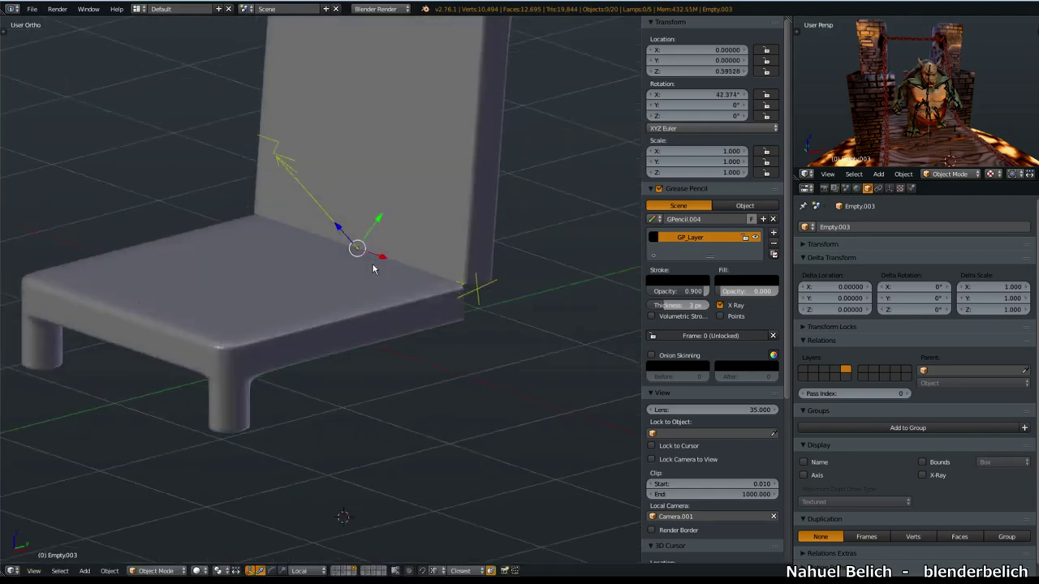
# Step: Try rotating the mirror empty around global Z, and clear its rotation
pyautogui.scroll(-3, 385, 269)
pyautogui.moveTo(341, 356); pyautogui.dragTo(390, 341, button='middle')
pyautogui.press('r')
pyautogui.press('z')
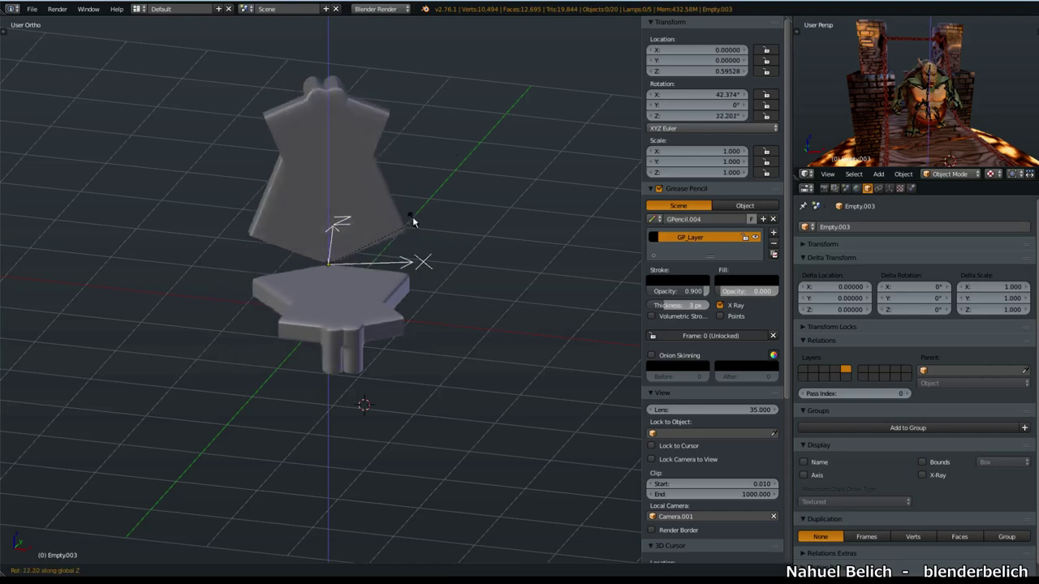
pyautogui.rightClick(400, 248)
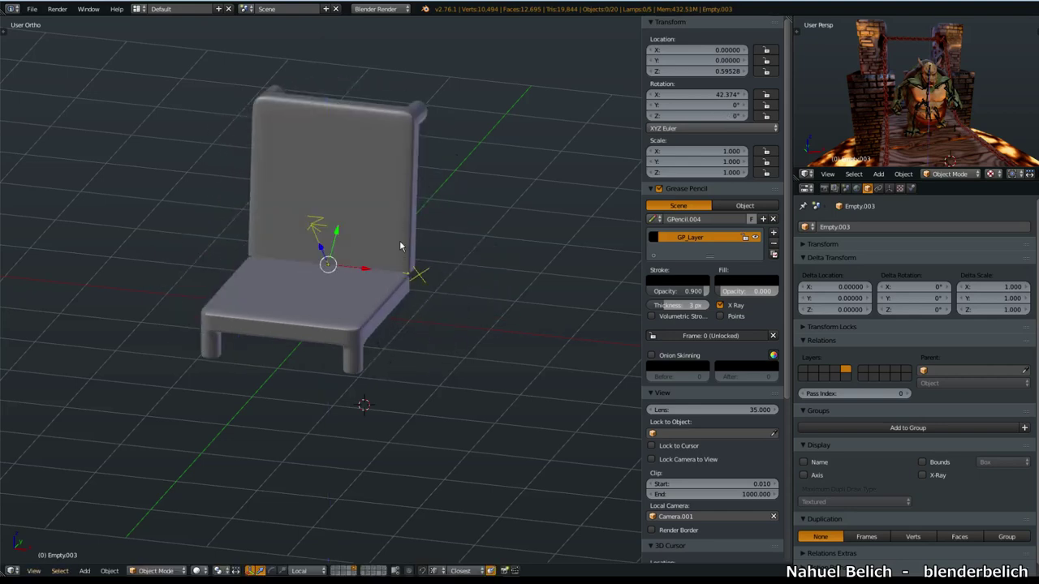
pyautogui.hotkey('alt', 'r')
# Step: Place the 3D cursor on the tabletop corner above the leg and add a UV sphere there
pyautogui.scroll(7, 397, 301)
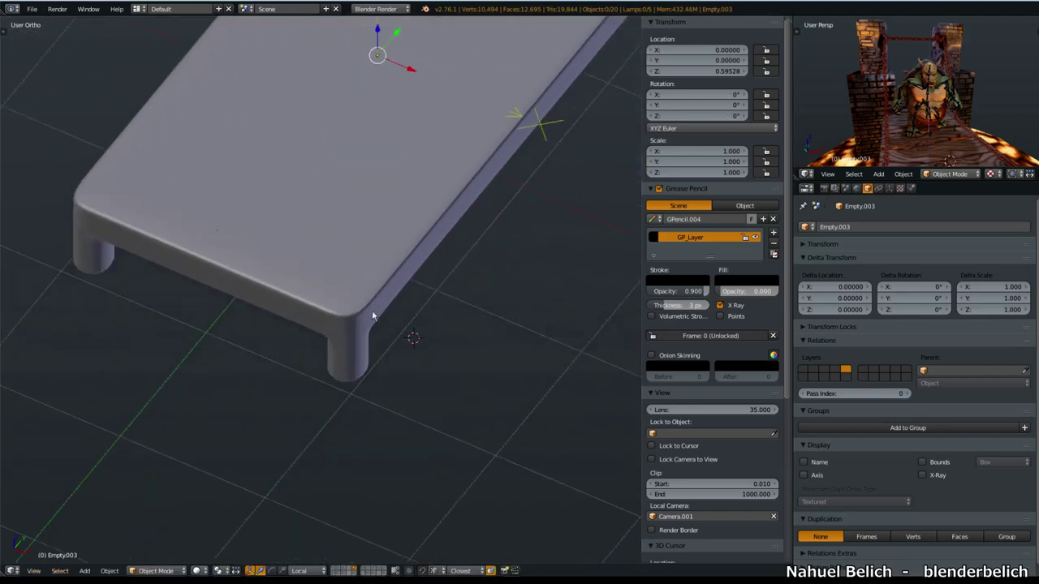
pyautogui.scroll(2, 364, 341)
pyautogui.click(358, 366)
pyautogui.scroll(3, 361, 373)
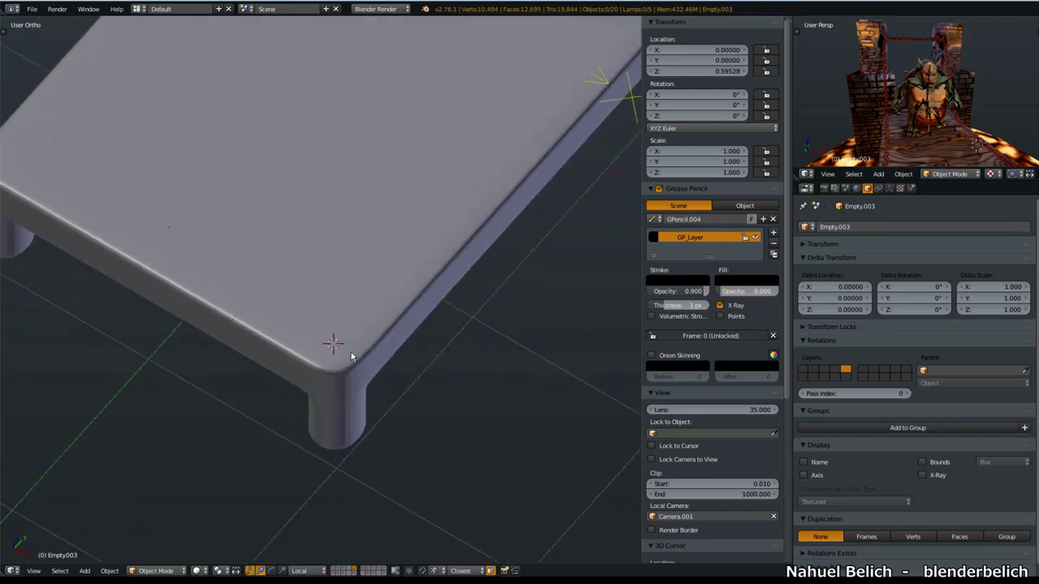
pyautogui.hotkey('shift', 'a')
pyautogui.moveTo(360, 273)
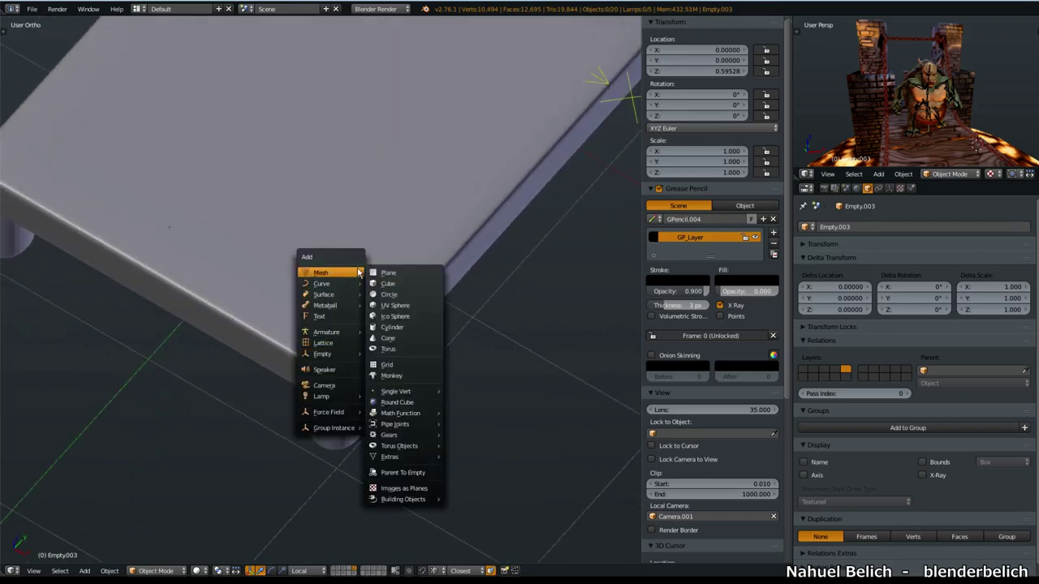
pyautogui.click(399, 307)
# Step: In front view, box-select the sphere's lower half in Edit Mode and delete it, leaving a dome, and return to Object Mode
pyautogui.scroll(-2, 341, 413)
pyautogui.press('Tab')
pyautogui.moveTo(341, 413); pyautogui.dragTo(386, 378, button='middle')
pyautogui.press('KP_1')
pyautogui.press('a')
pyautogui.press('b')
pyautogui.moveTo(551, 459); pyautogui.dragTo(116, 231)
pyautogui.press('x')
pyautogui.click(418, 274)
pyautogui.press('Tab')
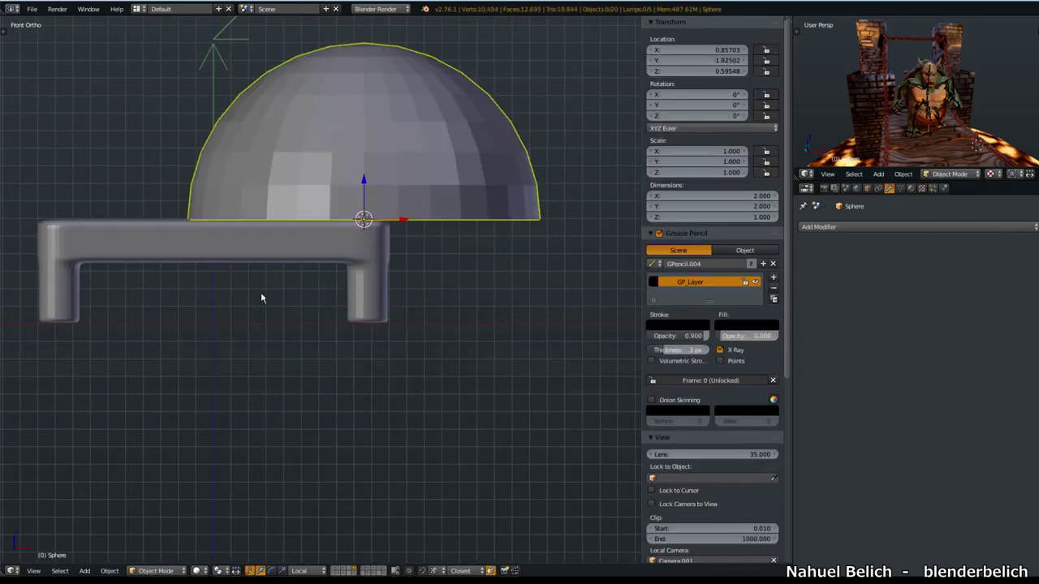
# Step: Select all of the dome's mesh, and scale the dome object down to about 0.019 in Object Mode
pyautogui.moveTo(284, 287); pyautogui.dragTo(563, 300, button='middle')
pyautogui.press('Tab')
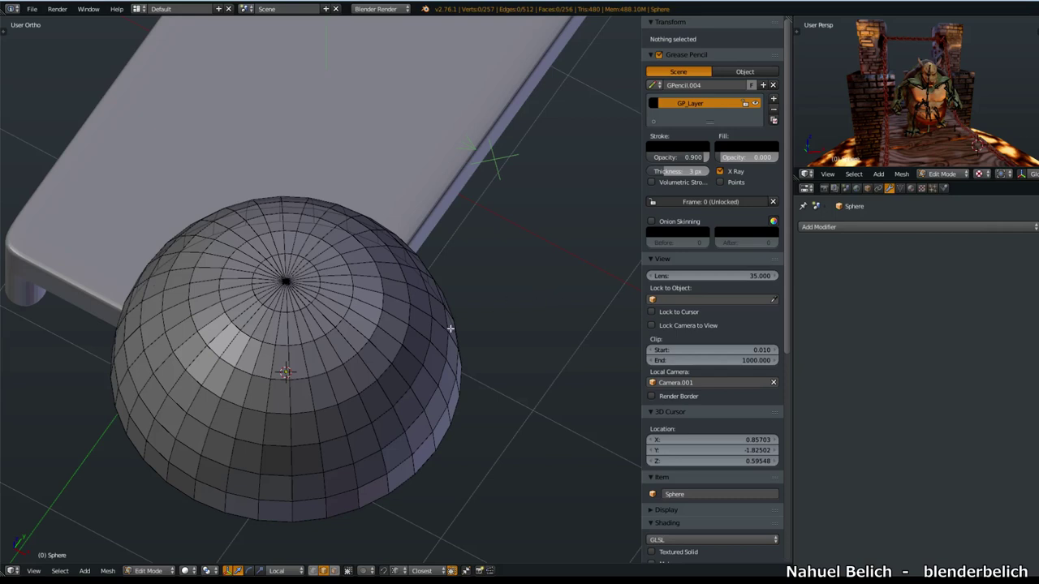
pyautogui.press('a')
pyautogui.press('Tab')
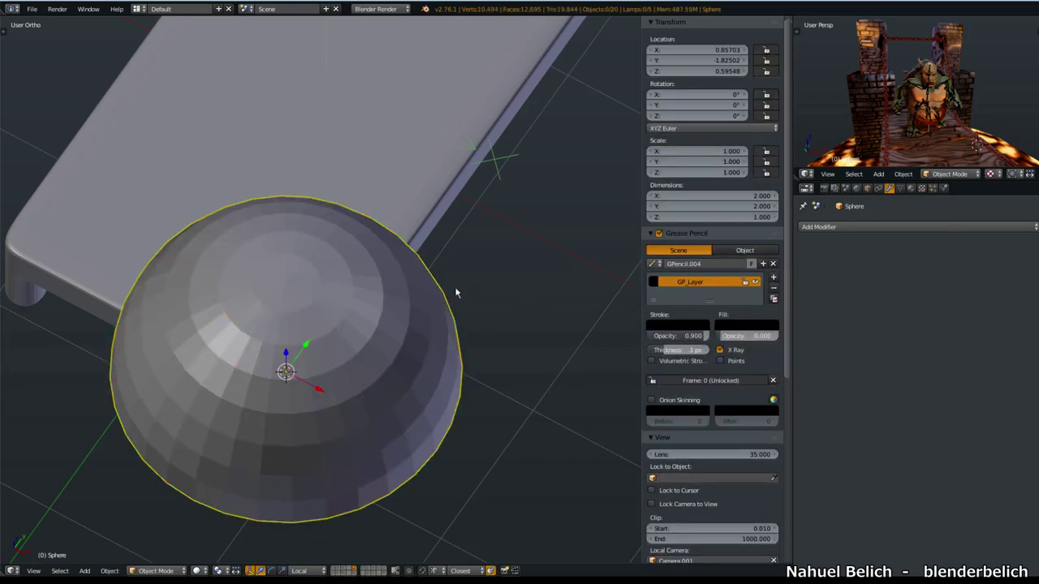
pyautogui.press('s')
pyautogui.click(292, 373)
# Step: In top wireframe view, move the small dome over the leg's centre at about X 0.879, Y -1.830, and restore solid shading
pyautogui.scroll(4, 355, 343)
pyautogui.keyDown('shift'); pyautogui.moveTo(334, 438); pyautogui.dragTo(401, 326, button='middle'); pyautogui.keyUp('shift')
pyautogui.press('KP_7')
pyautogui.keyDown('shift'); pyautogui.moveTo(442, 488); pyautogui.dragTo(435, 336, button='middle'); pyautogui.keyUp('shift')
pyautogui.scroll(3, 435, 336)
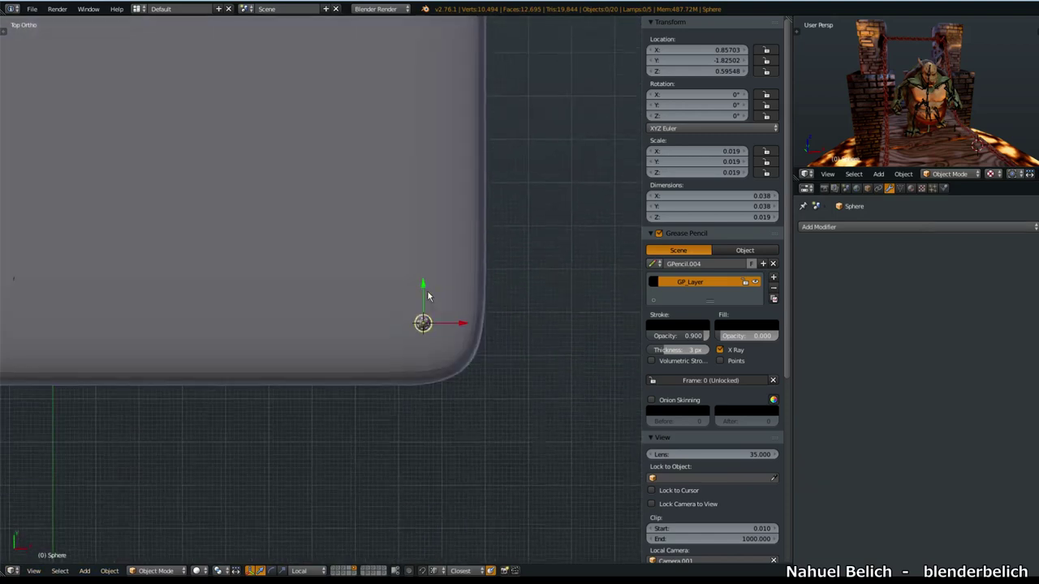
pyautogui.press('z')
pyautogui.keyDown('shift'); pyautogui.moveTo(487, 361); pyautogui.dragTo(413, 358, button='middle'); pyautogui.keyUp('shift')
pyautogui.scroll(2, 414, 356)
pyautogui.press('g')
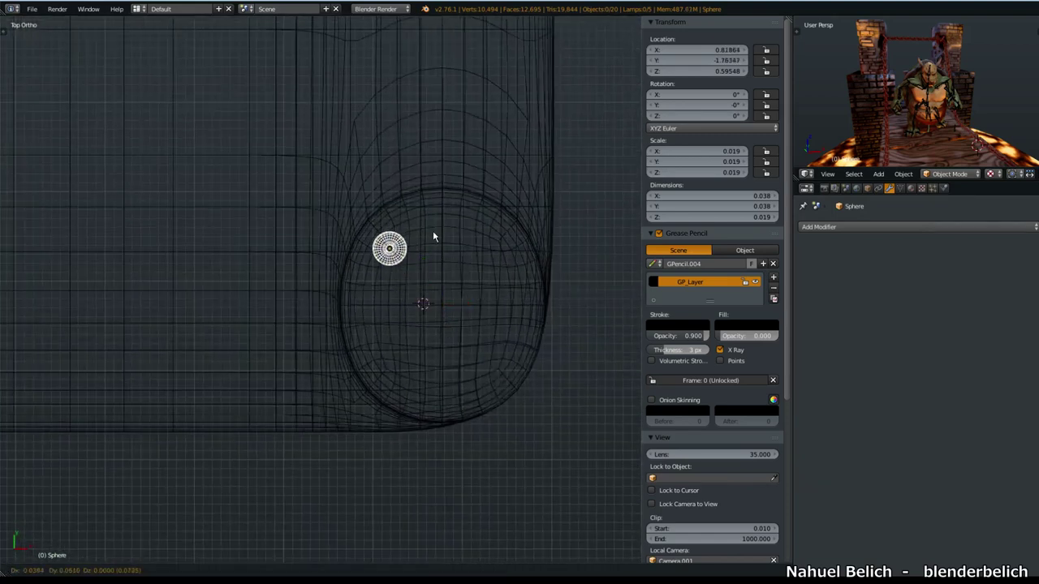
pyautogui.click(425, 227)
pyautogui.press('g')
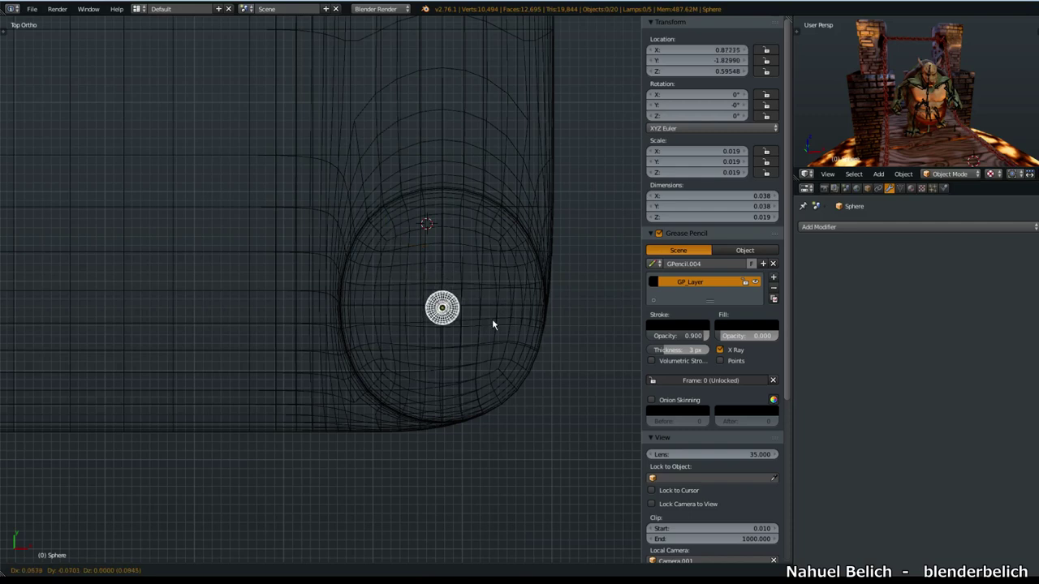
pyautogui.click(492, 324)
pyautogui.press('Tab')
pyautogui.press('Tab')
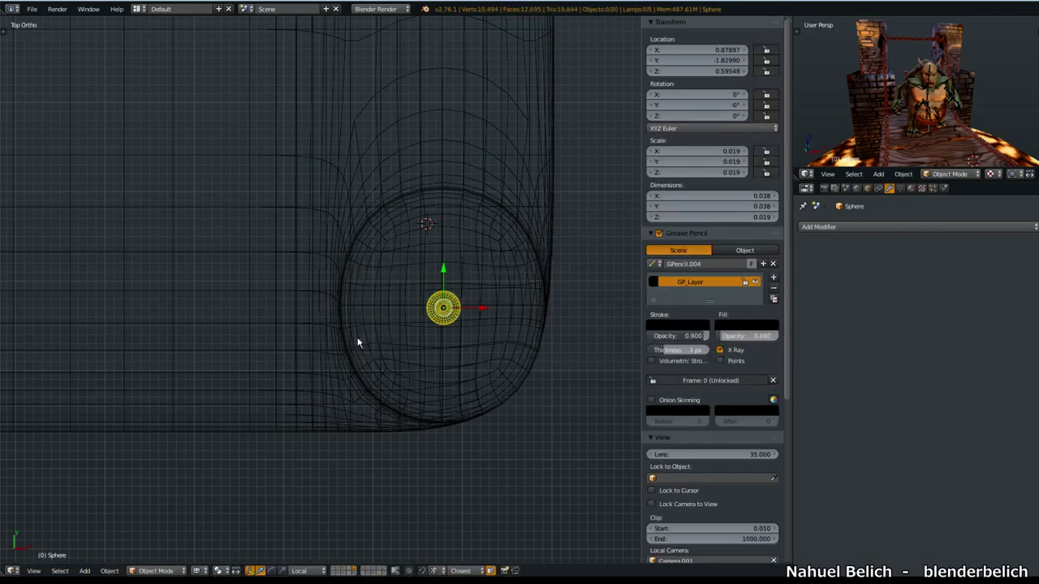
pyautogui.press('z')
# Step: Add a Mirror modifier to the small dome
pyautogui.moveTo(278, 417)
pyautogui.mouseDown(button='middle')
pyautogui.moveTo(408, 376)
pyautogui.moveTo(693, 214)
pyautogui.mouseUp(button='middle')
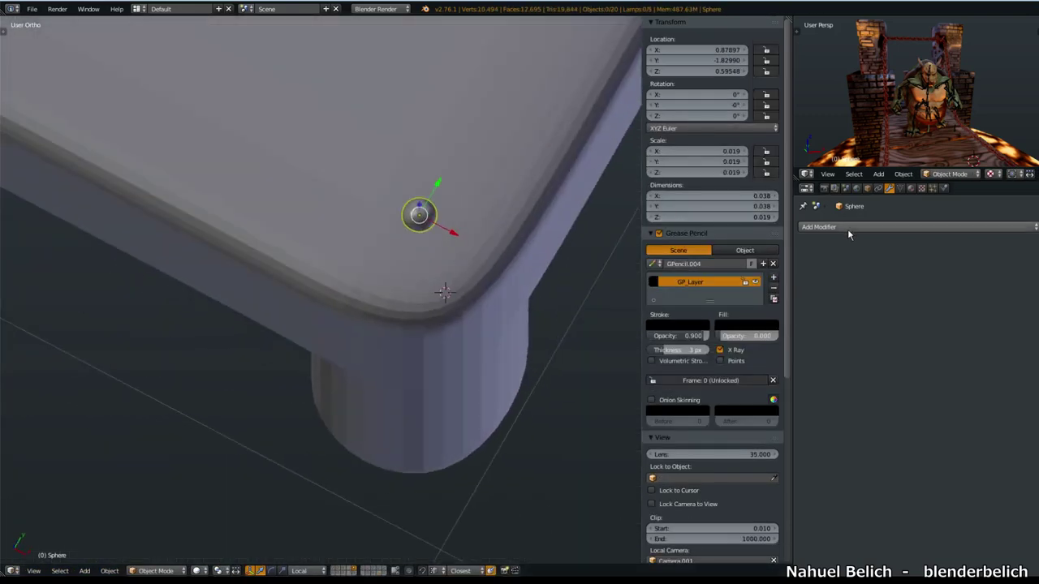
pyautogui.click(850, 229)
pyautogui.click(817, 344)
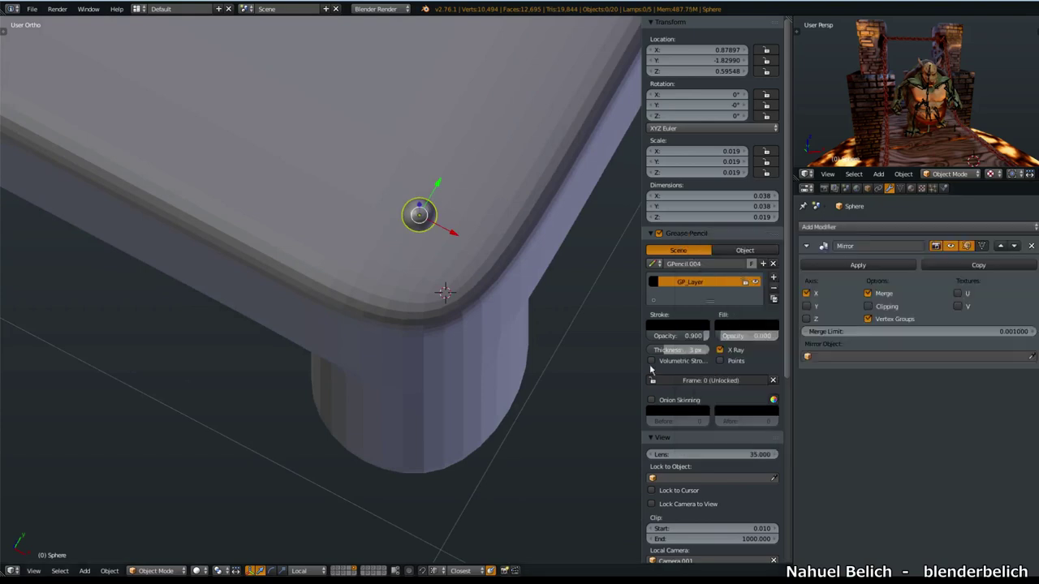
# Step: In Edit Mode, offset the dome's mesh diagonally from its origin and mirror it on Y as well as X, forming four studs about 0.13 across overall
pyautogui.press('KP_7')
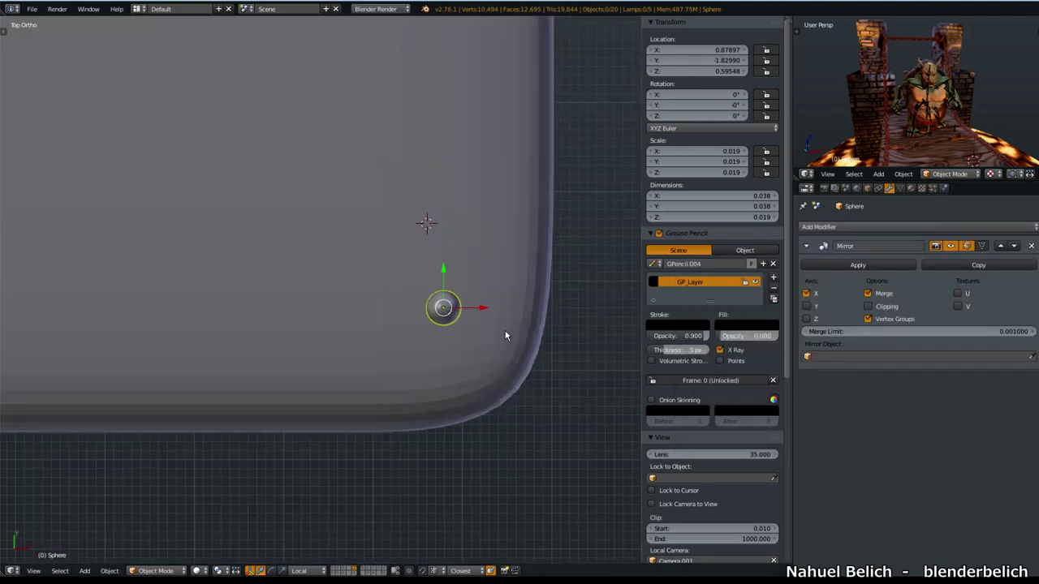
pyautogui.scroll(1, 505, 336)
pyautogui.press('Tab')
pyautogui.press('g')
pyautogui.click(500, 287)
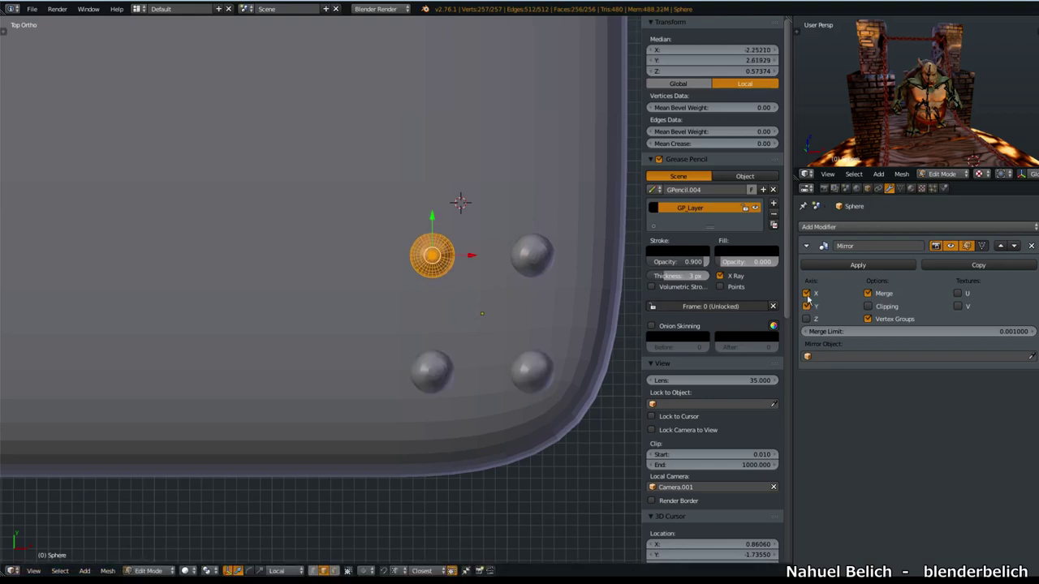
pyautogui.press('g')
pyautogui.click(513, 297)
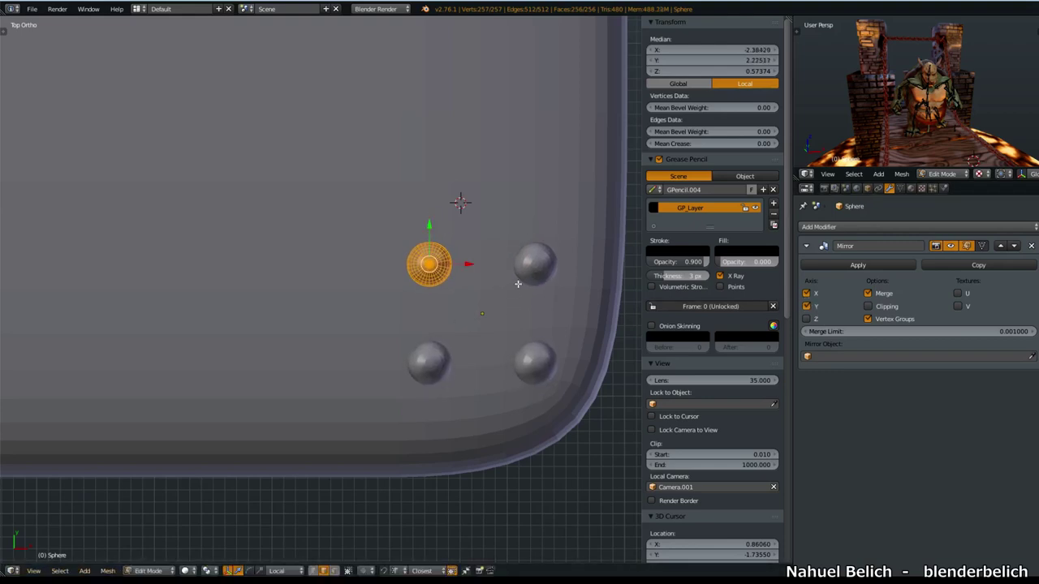
pyautogui.scroll(-2, 516, 301)
pyautogui.moveTo(422, 362); pyautogui.dragTo(385, 385, button='middle')
pyautogui.press('Tab')
# Step: In right side view, lower the four-stud object along Z to about 0.594 so it sits on the tabletop
pyautogui.moveTo(380, 322); pyautogui.dragTo(403, 205, button='middle')
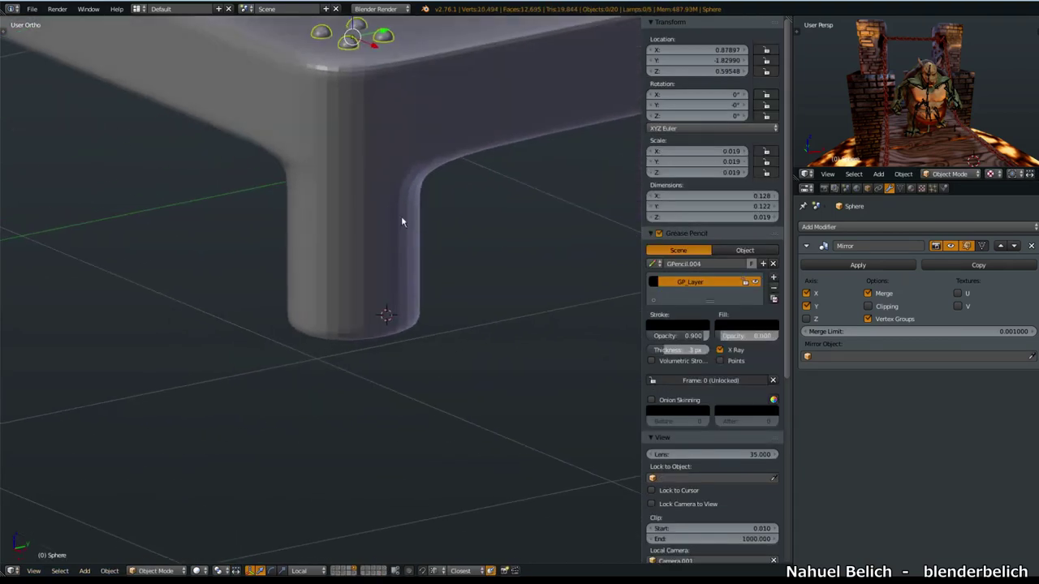
pyautogui.keyDown('shift'); pyautogui.moveTo(398, 146); pyautogui.dragTo(384, 307, button='middle'); pyautogui.keyUp('shift')
pyautogui.press('KP_3')
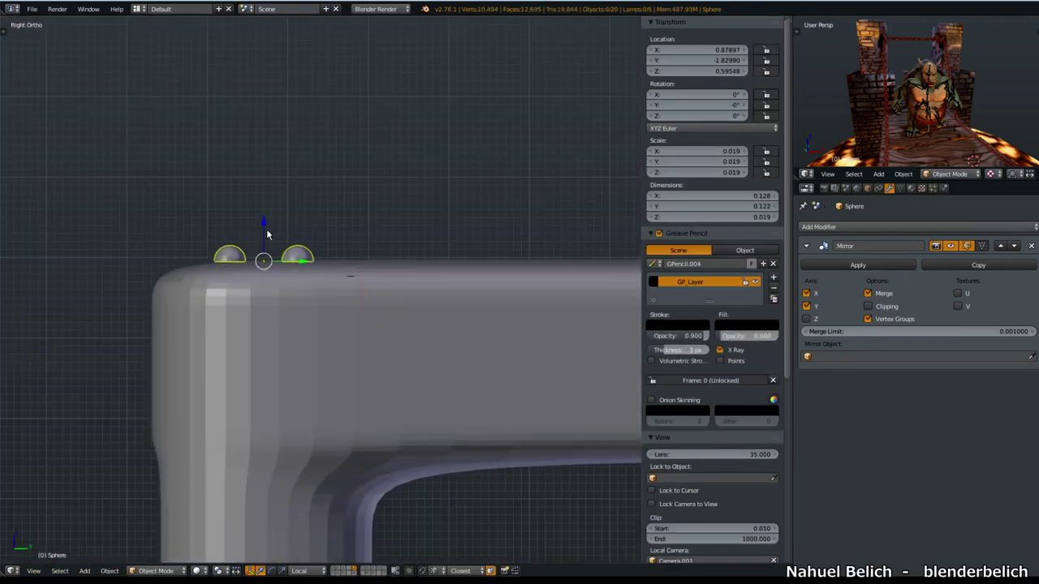
# Step: In Edit Mode, add edge loops to the table near its outer edges to tighten the rounded corners
pyautogui.rightClick(367, 305)
pyautogui.press('Tab')
pyautogui.hotkey('ctrl', 'r')
pyautogui.click(228, 297)
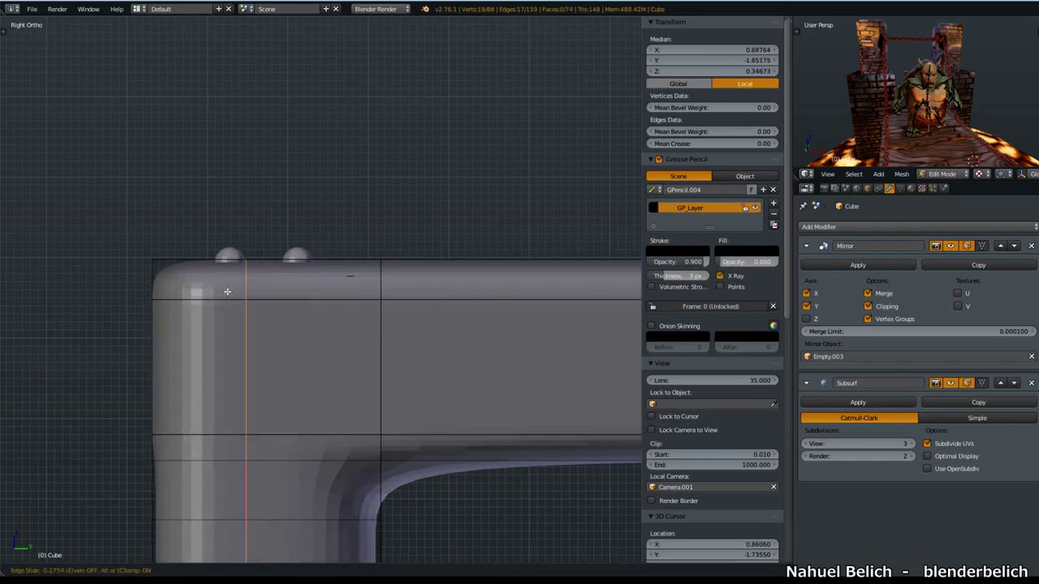
pyautogui.moveTo(244, 302); pyautogui.dragTo(418, 422, button='middle')
pyautogui.click(370, 393)
pyautogui.press('Tab')
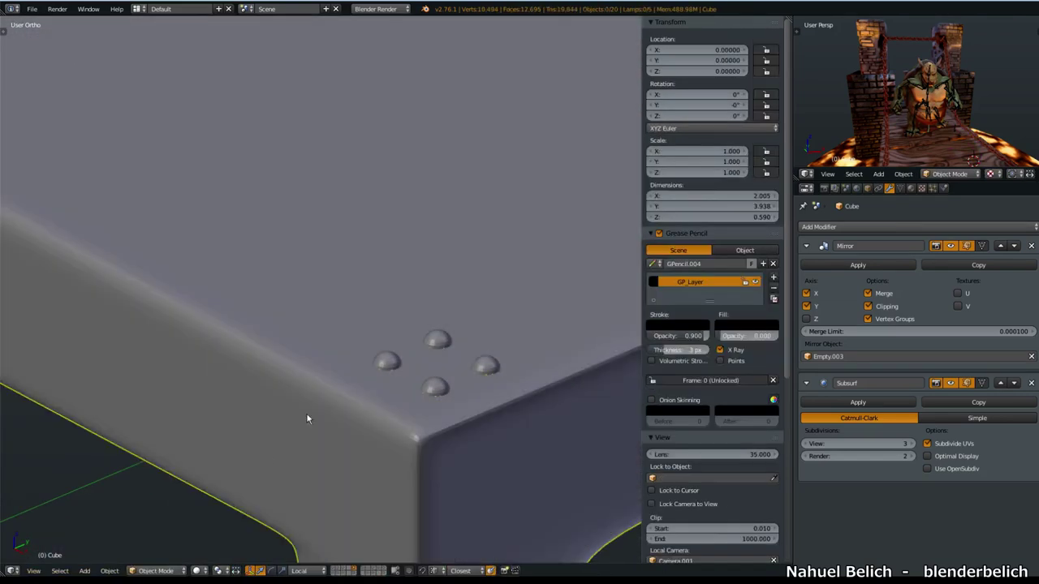
# Step: Select the four-stud object and add a second Mirror modifier to it
pyautogui.scroll(-4, 358, 392)
pyautogui.moveTo(378, 413)
pyautogui.mouseDown(button='middle')
pyautogui.moveTo(385, 423)
pyautogui.moveTo(389, 411)
pyautogui.mouseUp(button='middle')
pyautogui.scroll(-4, 401, 335)
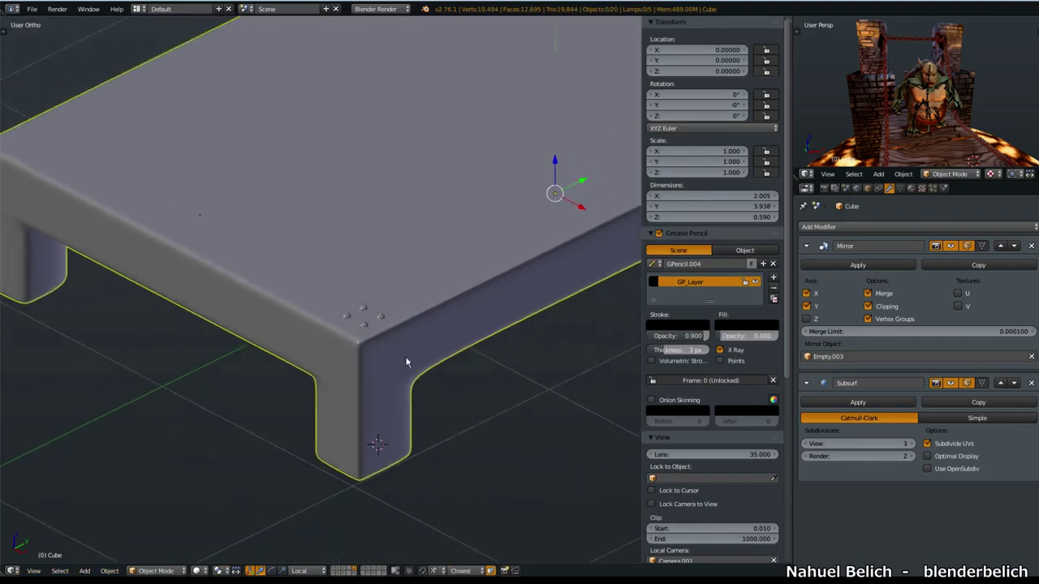
pyautogui.moveTo(415, 378); pyautogui.dragTo(381, 401, button='middle')
pyautogui.rightClick(374, 315)
pyautogui.scroll(-2, 398, 294)
pyautogui.keyDown('shift'); pyautogui.moveTo(471, 230); pyautogui.dragTo(487, 257, button='middle'); pyautogui.keyUp('shift')
pyautogui.scroll(4, 430, 361)
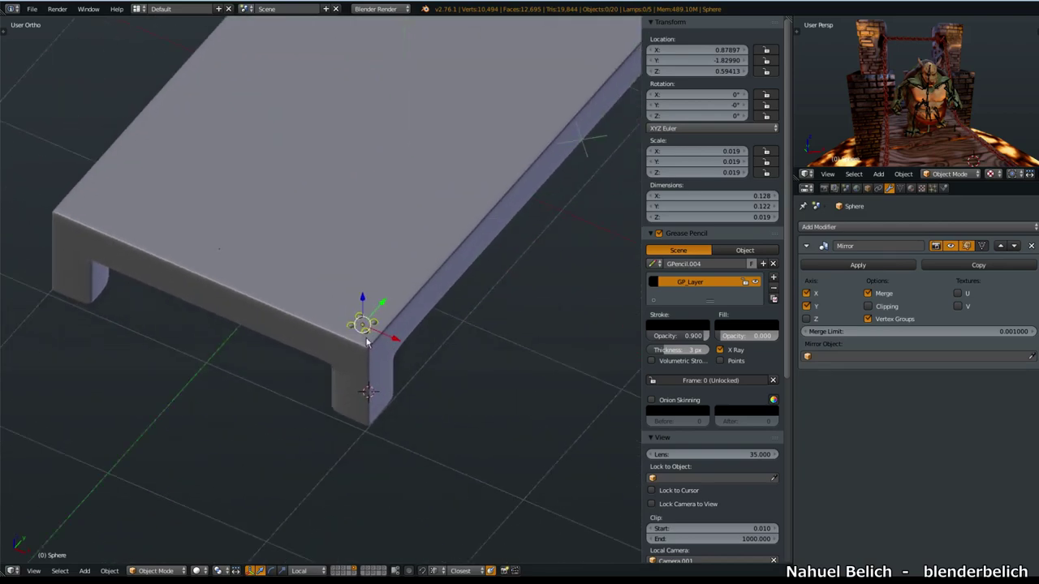
pyautogui.scroll(2, 421, 419)
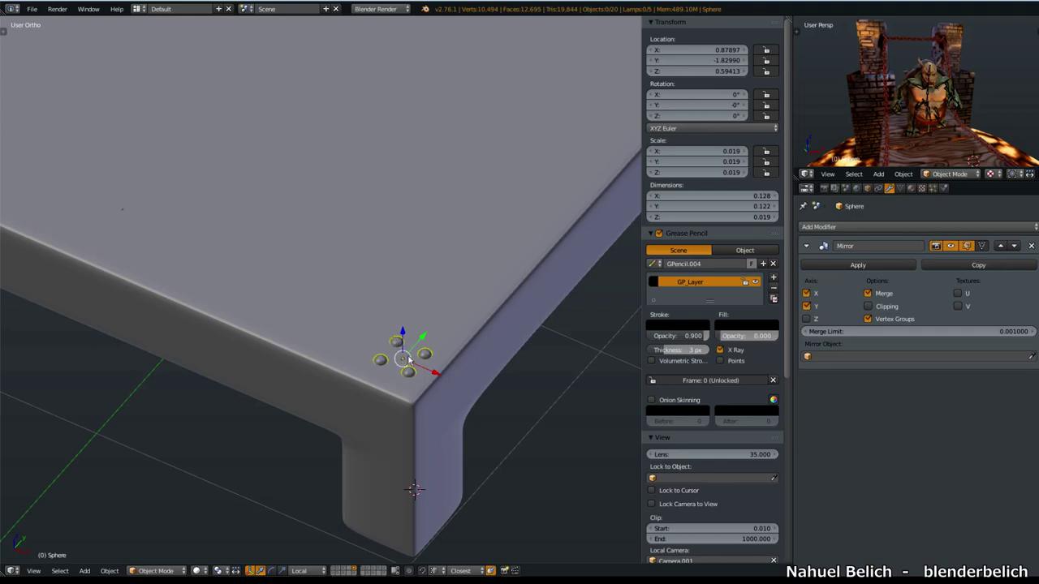
pyautogui.moveTo(408, 370); pyautogui.dragTo(397, 335, button='middle')
pyautogui.click(904, 231)
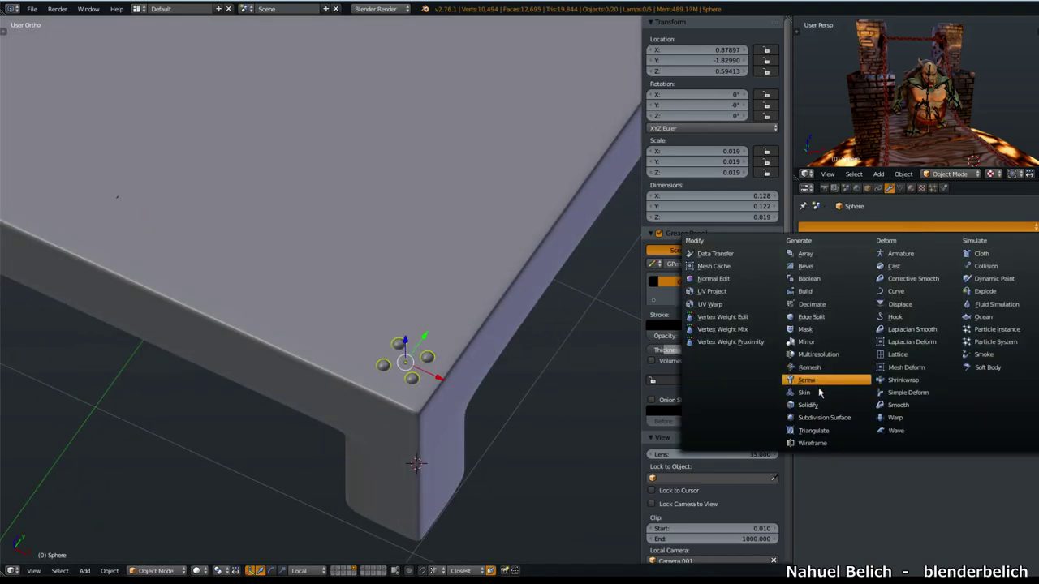
pyautogui.click(825, 344)
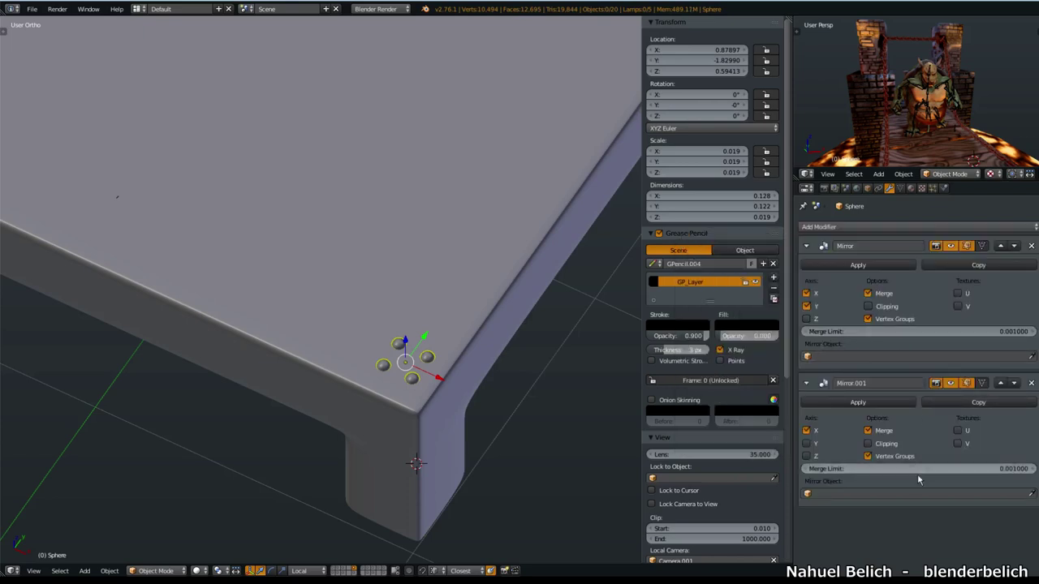
# Step: Set the second Mirror modifier's mirror object to Empty.003 and mirror on Y as well as X, covering all four corners
pyautogui.scroll(-6, 597, 411)
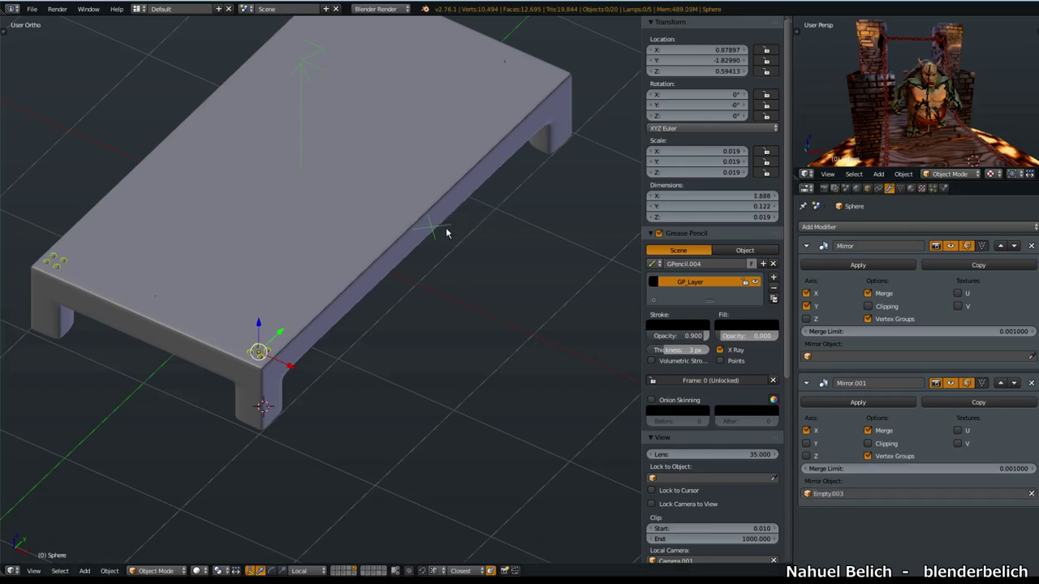
pyautogui.scroll(2, 352, 314)
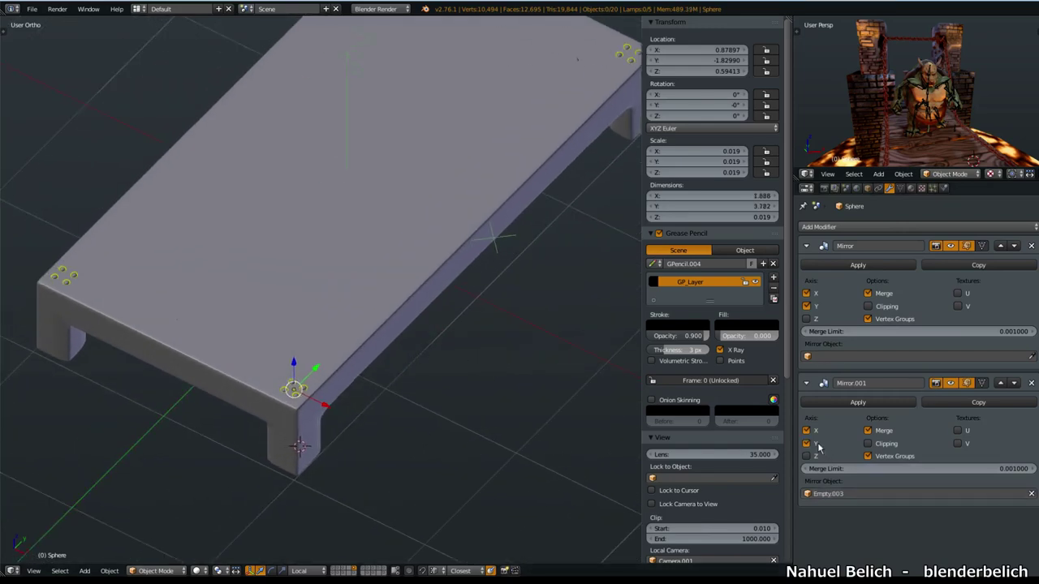
pyautogui.scroll(-2, 370, 413)
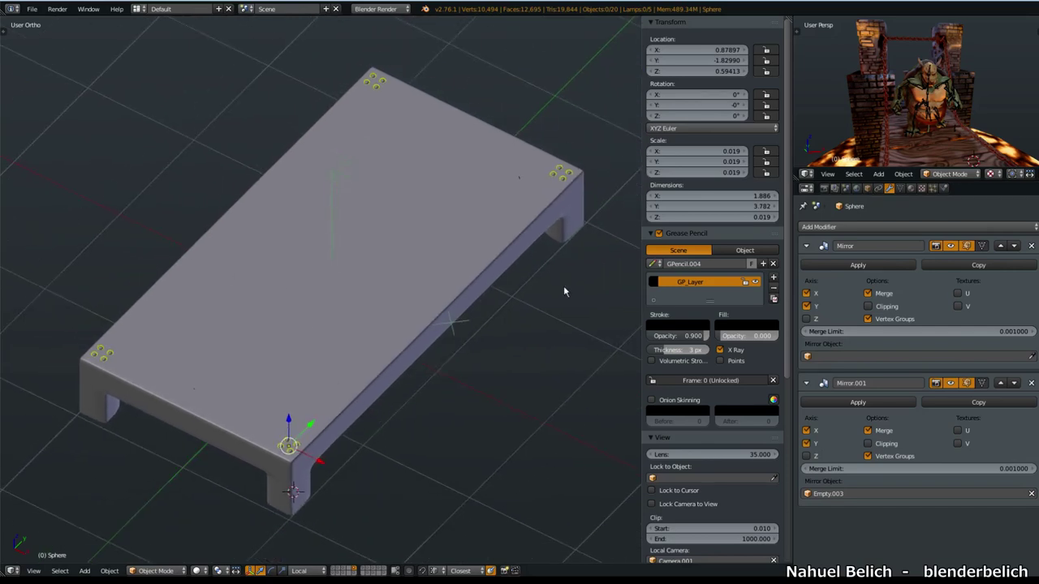
# Step: Enter Edit Mode on the stud object, switch to vertex selection and select the dome's top vertex
pyautogui.scroll(8, 329, 458)
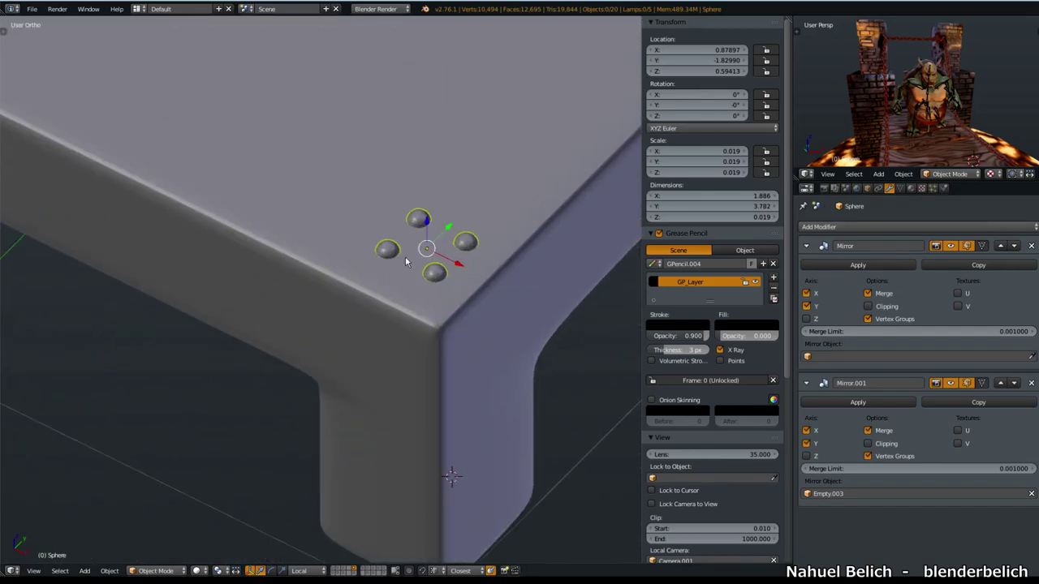
pyautogui.moveTo(365, 256); pyautogui.dragTo(455, 389, button='middle')
pyautogui.press('Tab')
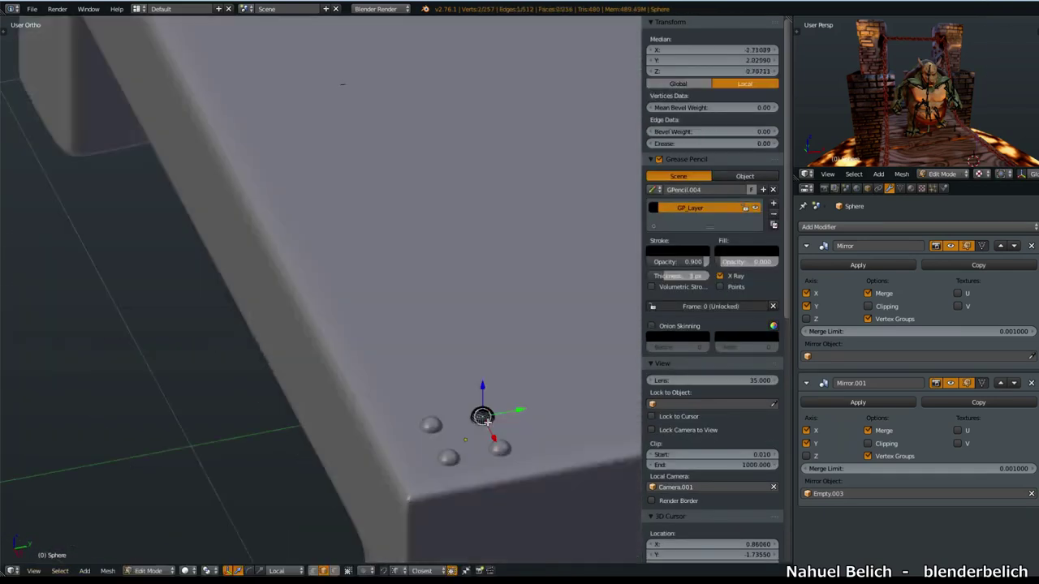
pyautogui.moveTo(482, 351); pyautogui.dragTo(374, 361, button='middle')
pyautogui.scroll(6, 374, 362)
pyautogui.hotkey('ctrl', 'Tab')
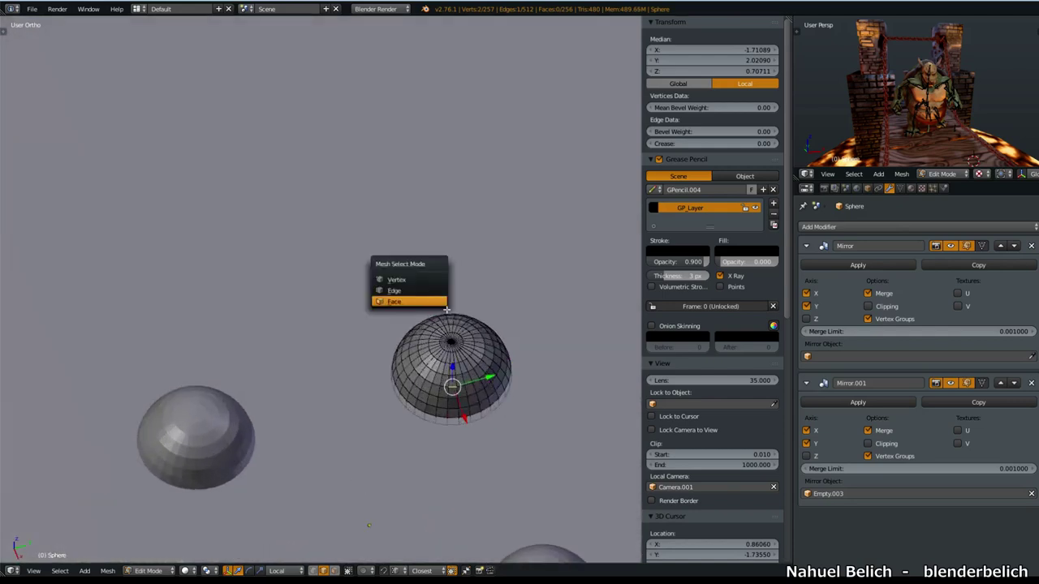
pyautogui.rightClick(447, 333)
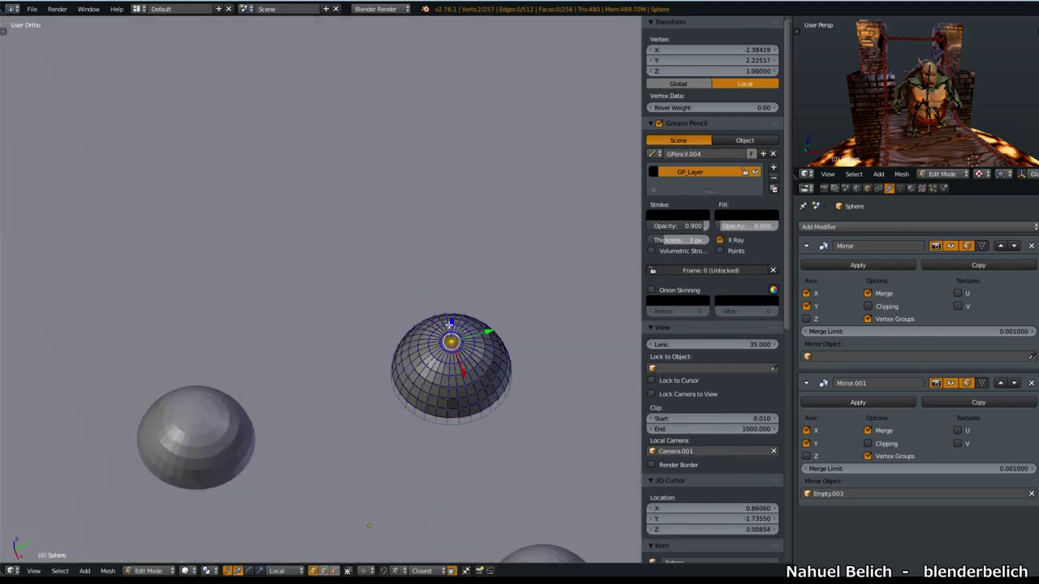
# Step: Grow the selection over the dome's upper cap, flatten it by scaling on Z, and lower it along Z
pyautogui.press('ctrl+KP_Add')
pyautogui.press('s')
pyautogui.press('z')
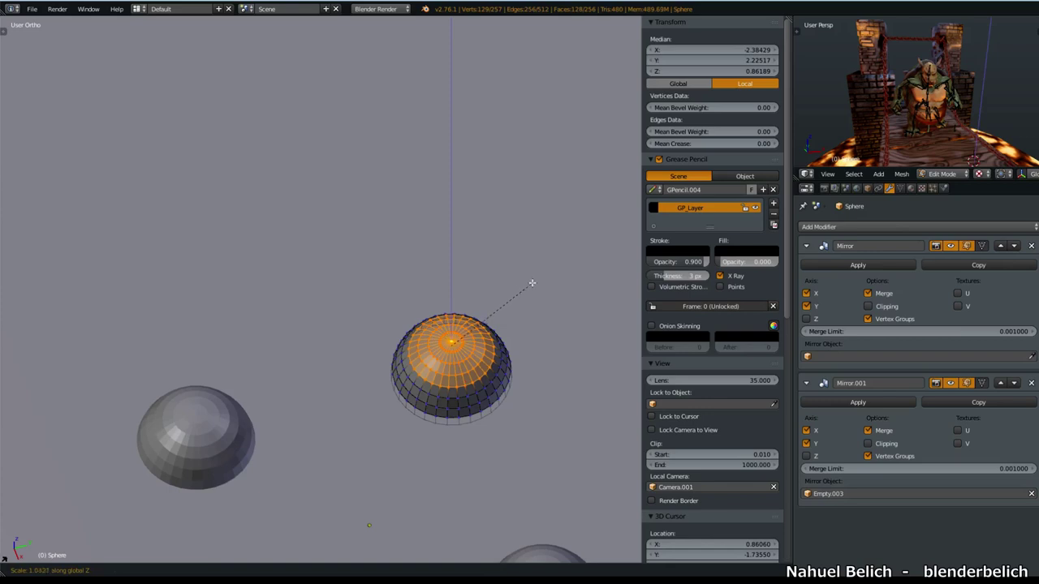
pyautogui.click(512, 296)
pyautogui.press('g')
pyautogui.press('z')
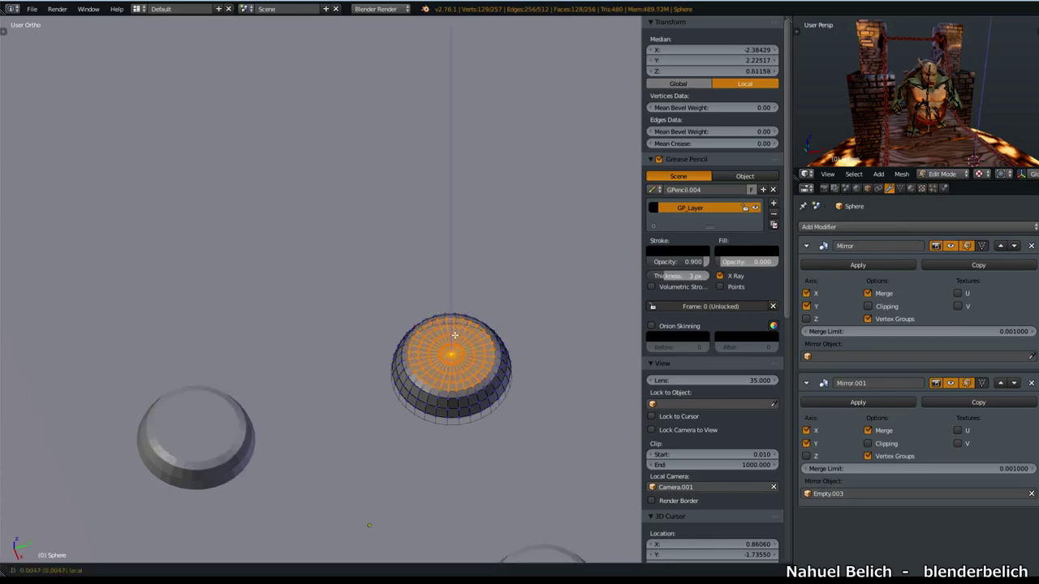
pyautogui.click(553, 288)
# Step: Extrude and shrink the flat cap into a sunken recess with a small raised disc at its centre, and return to Object Mode
pyautogui.press('e')
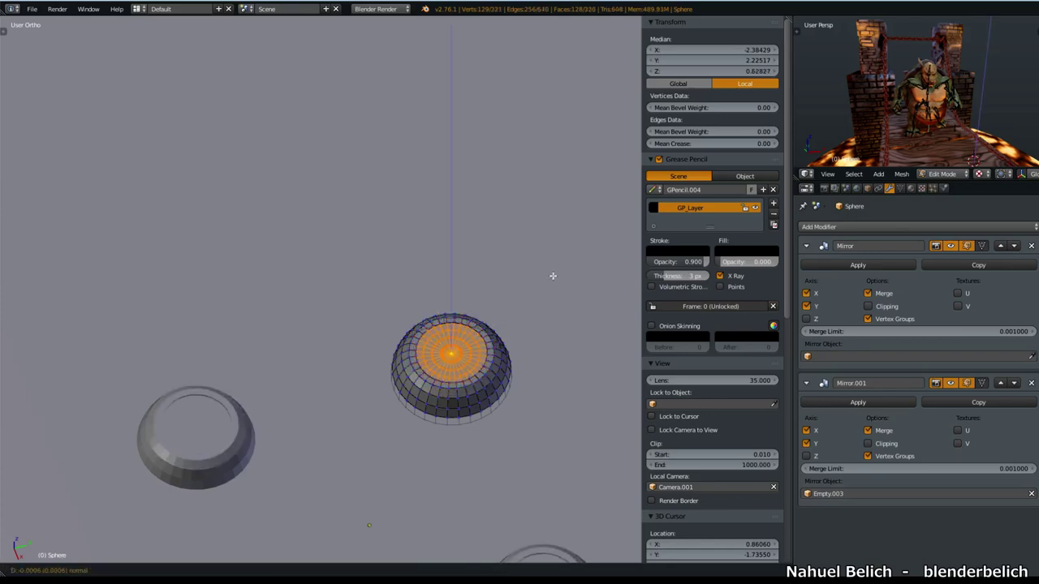
pyautogui.click(529, 310)
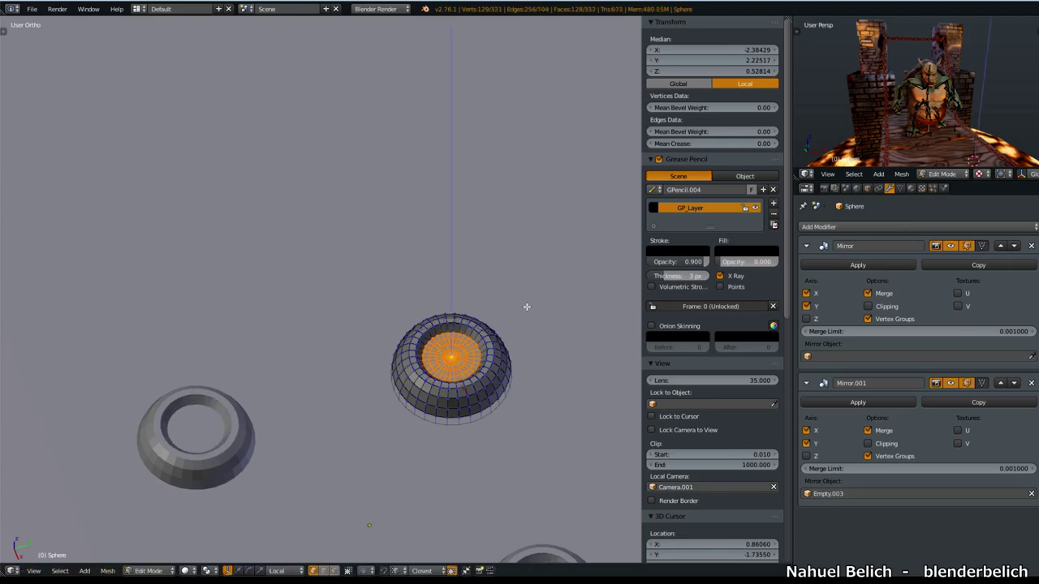
pyautogui.press('s')
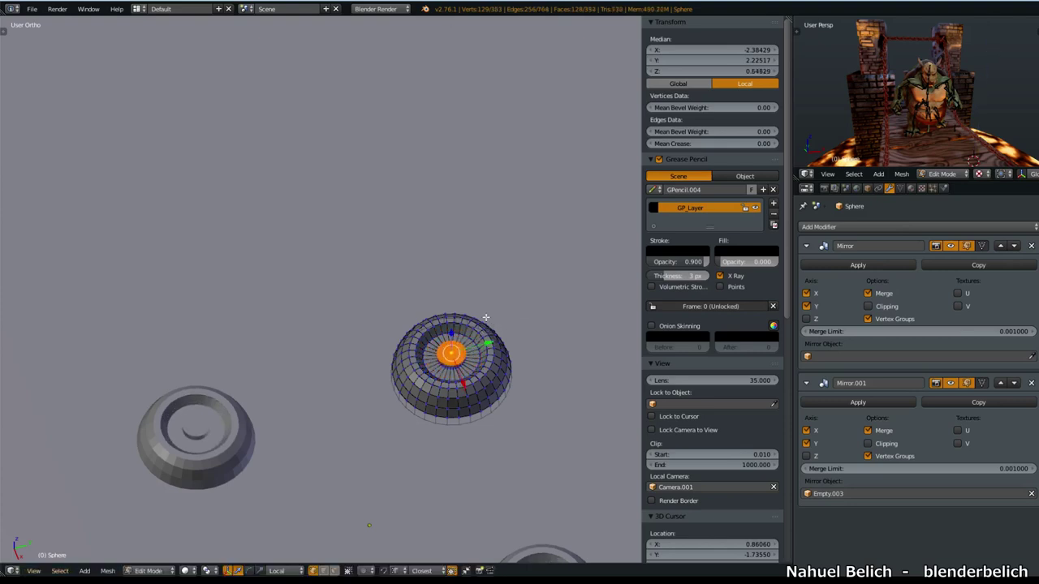
pyautogui.press('e')
pyautogui.press('Tab')
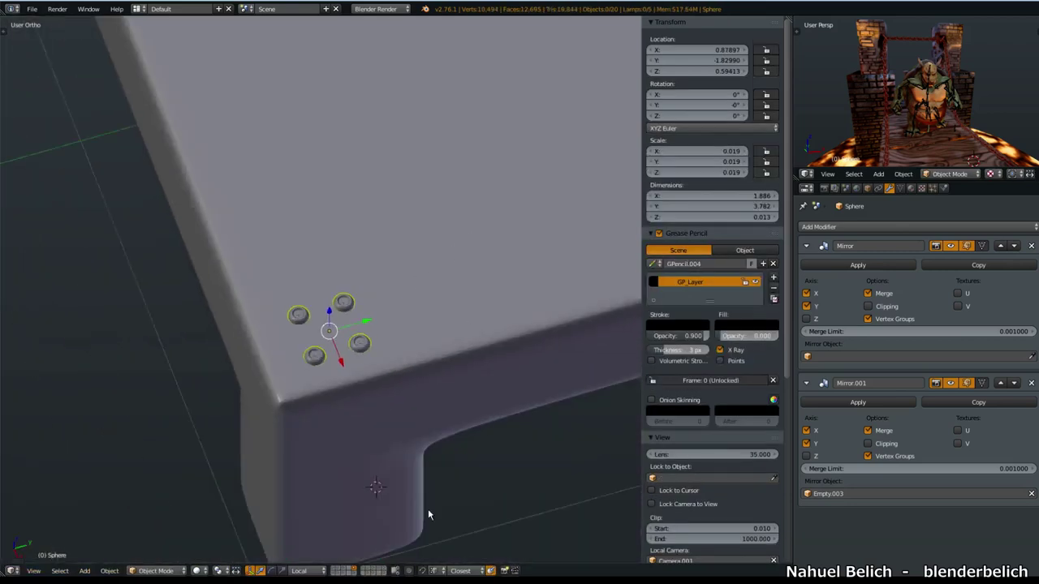
# Step: Examine the reshaped studs up close and across the whole table
pyautogui.moveTo(428, 514); pyautogui.dragTo(487, 344, button='middle')
pyautogui.scroll(3, 487, 343)
pyautogui.scroll(-5, 443, 457)
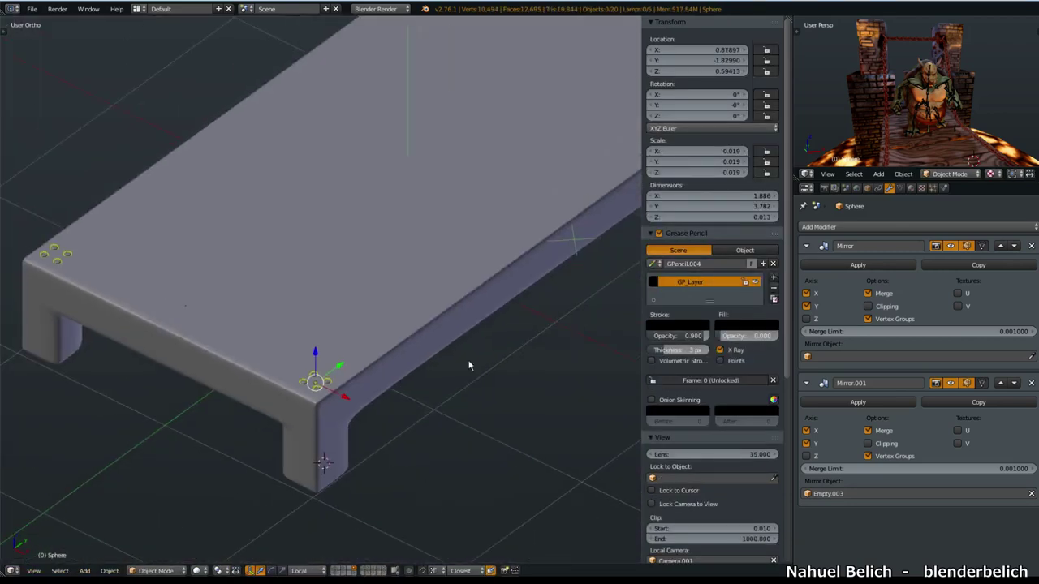
pyautogui.keyDown('shift'); pyautogui.moveTo(509, 264); pyautogui.dragTo(443, 340, button='middle'); pyautogui.keyUp('shift')
pyautogui.scroll(-4, 522, 362)
pyautogui.moveTo(452, 482); pyautogui.dragTo(498, 334, button='middle')
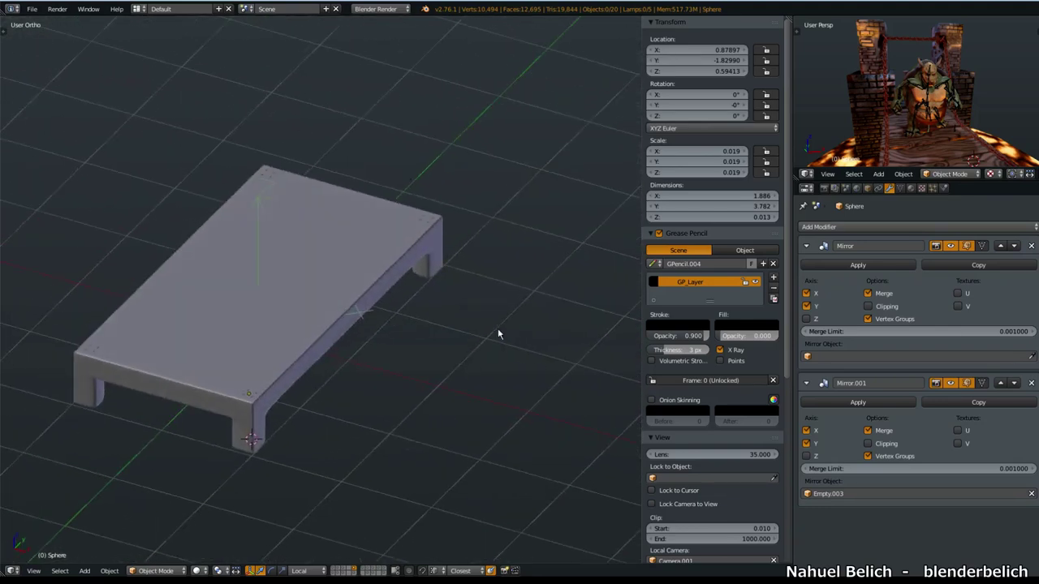
pyautogui.scroll(1, 370, 332)
pyautogui.rightClick(370, 323)
pyautogui.press('g')
pyautogui.rightClick(370, 294)
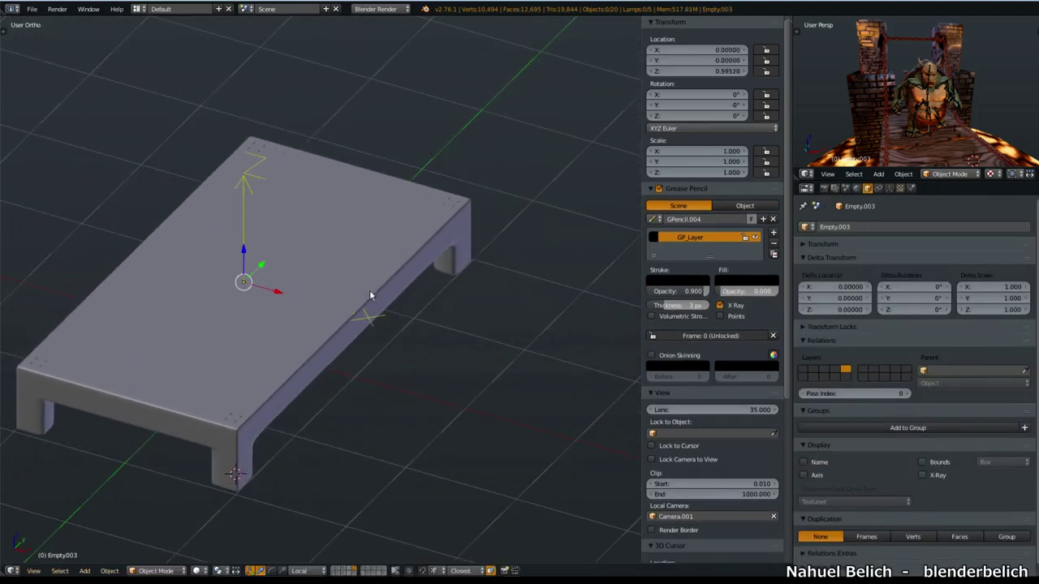
# Step: Reselect the studs and examine their mirrored copies at the table's four corners
pyautogui.rightClick(234, 423)
pyautogui.moveTo(234, 423); pyautogui.dragTo(372, 421, button='middle')
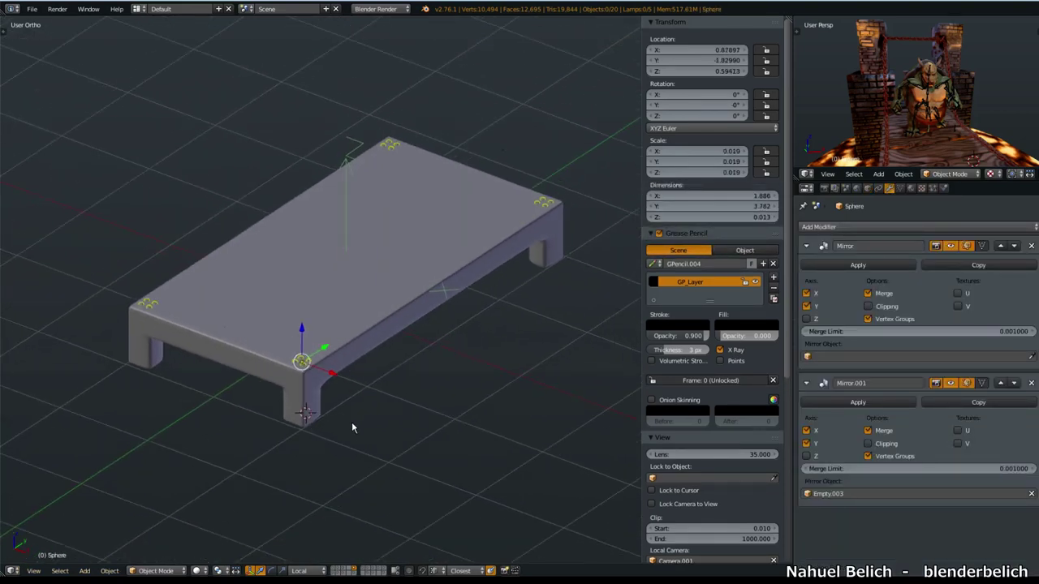
pyautogui.moveTo(341, 326); pyautogui.dragTo(406, 394, button='middle')
pyautogui.scroll(2, 439, 341)
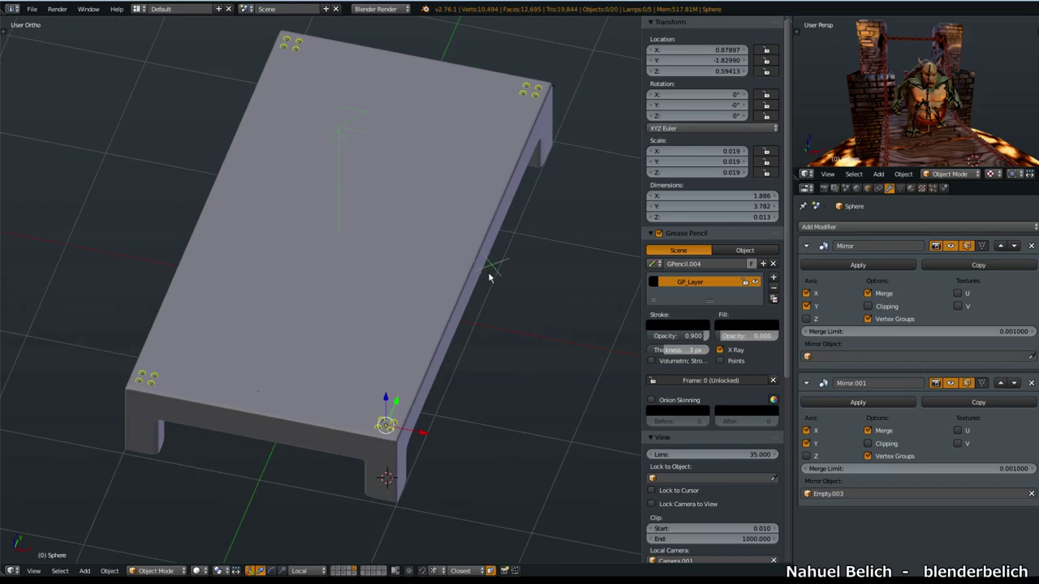
# Step: Select the mirror empty and move it down along its local Z axis to about Z 0.22
pyautogui.rightClick(489, 272)
pyautogui.moveTo(456, 301); pyautogui.dragTo(362, 227, button='middle')
pyautogui.press('g')
pyautogui.press('z')
pyautogui.press('z')
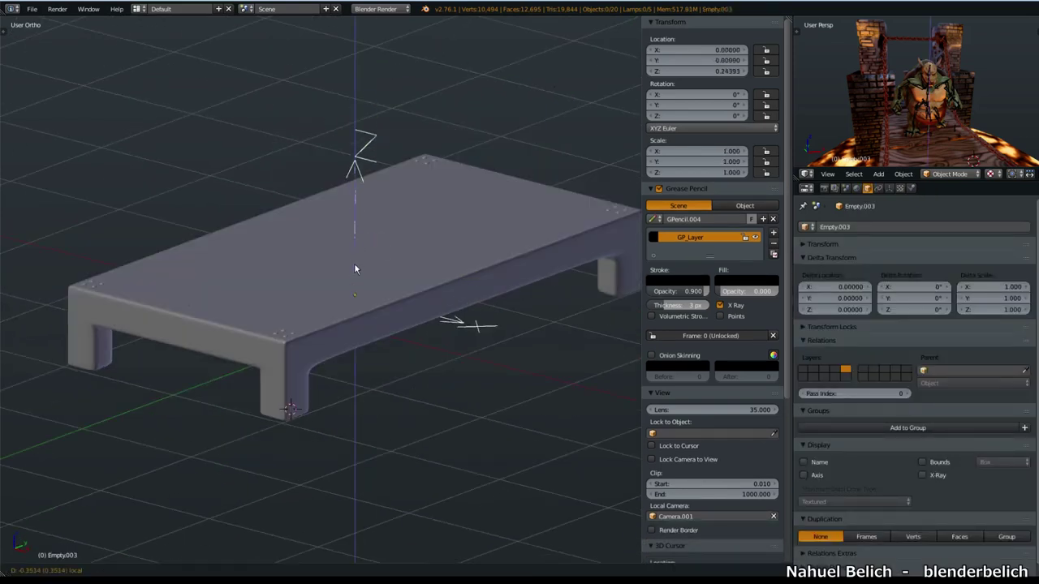
pyautogui.click(354, 271)
pyautogui.moveTo(355, 271); pyautogui.dragTo(369, 339, button='middle')
pyautogui.scroll(3, 402, 317)
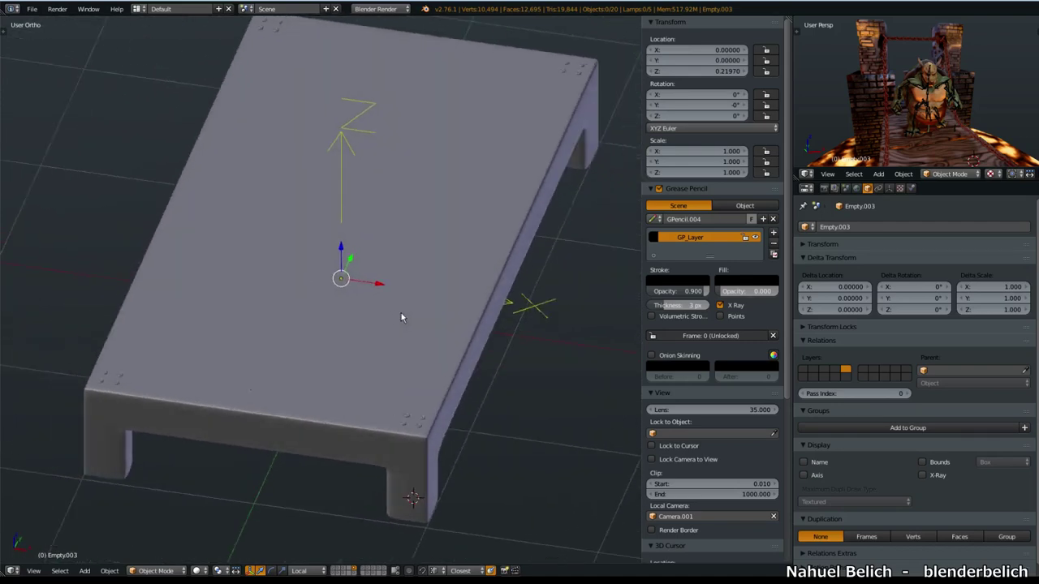
# Step: Examine the four-legged table model around its front corner and select the table mesh
pyautogui.moveTo(388, 446); pyautogui.dragTo(393, 422, button='middle')
pyautogui.scroll(2, 395, 421)
pyautogui.moveTo(421, 362); pyautogui.dragTo(404, 390, button='middle')
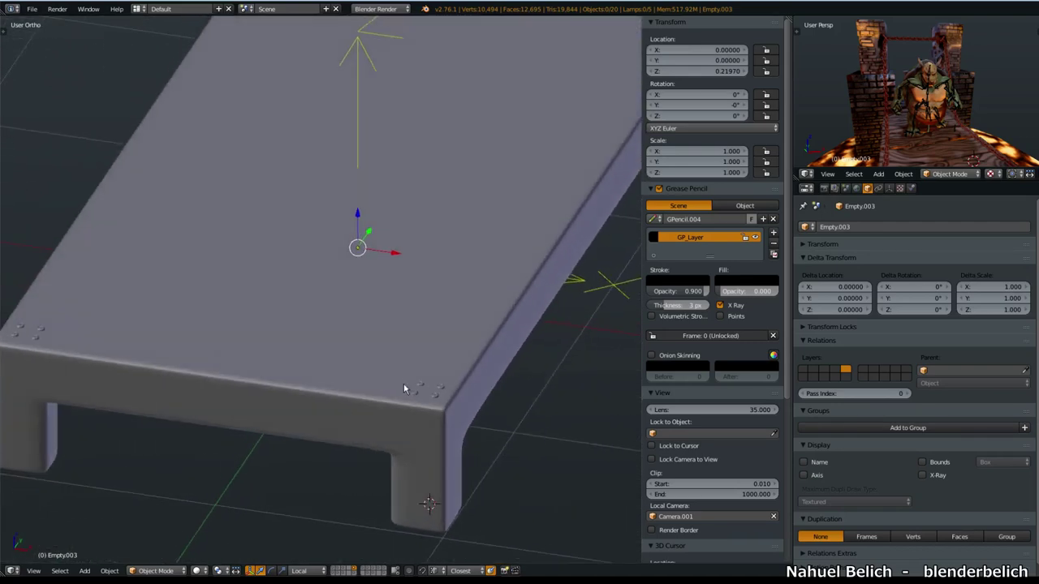
pyautogui.scroll(-3, 393, 406)
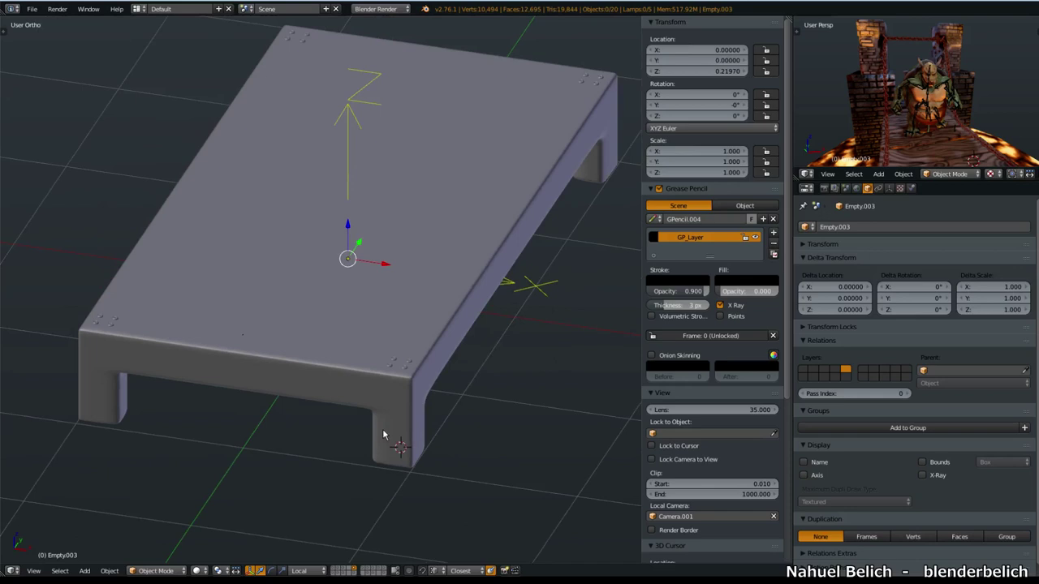
pyautogui.rightClick(451, 320)
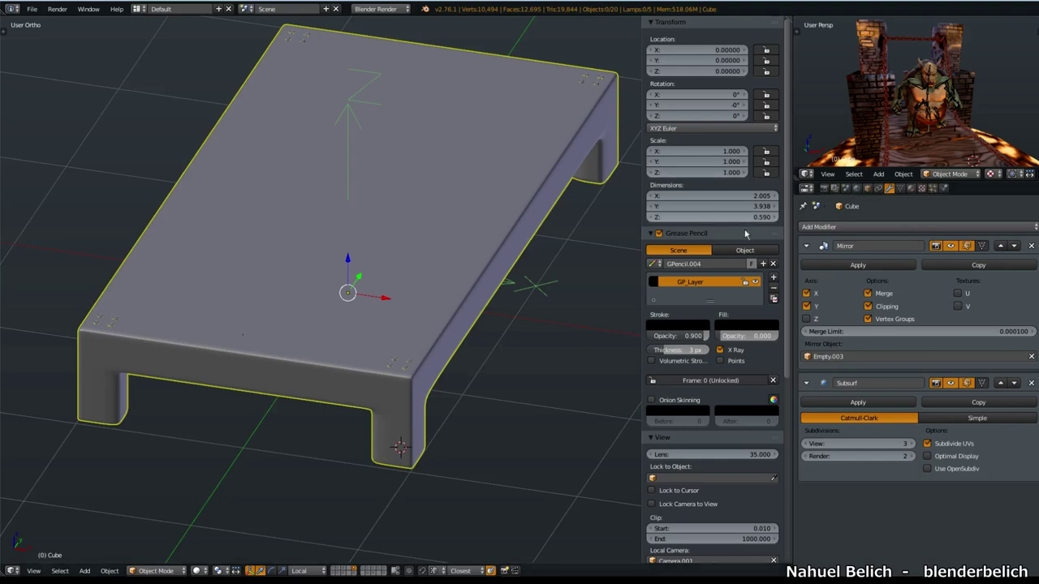
# Step: Swap the viewports so the ogre and castle scene fills the large area, and frame the character closely
pyautogui.keyDown('ctrl'); pyautogui.moveTo(765, 203); pyautogui.dragTo(559, 335); pyautogui.keyUp('ctrl')
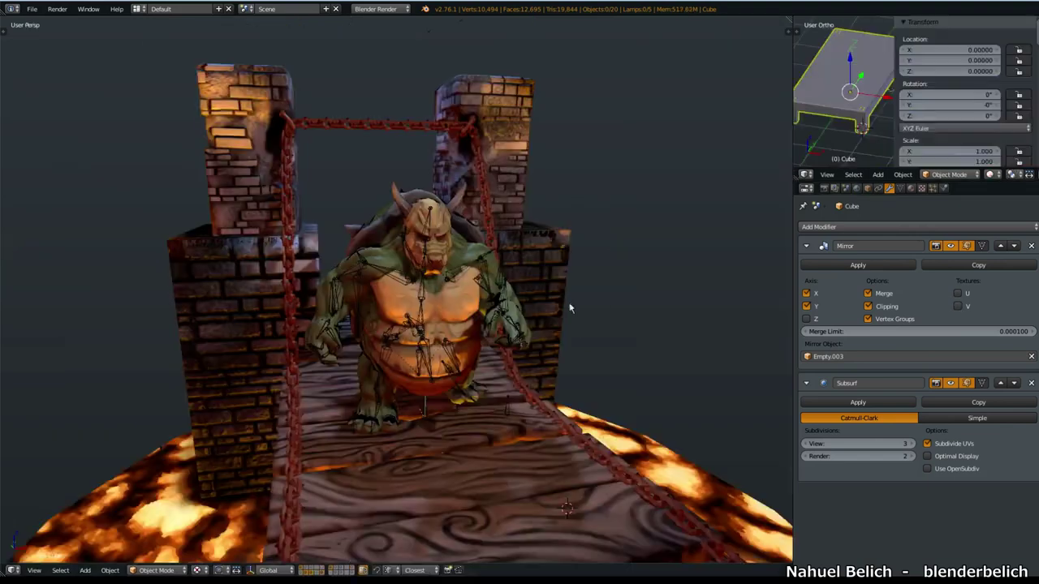
pyautogui.press('KP_1')
pyautogui.keyDown('shift'); pyautogui.moveTo(506, 350); pyautogui.dragTo(501, 376, button='middle'); pyautogui.keyUp('shift')
pyautogui.scroll(4, 547, 339)
pyautogui.scroll(-3, 547, 339)
pyautogui.keyDown('shift'); pyautogui.moveTo(547, 338); pyautogui.dragTo(464, 359, button='middle'); pyautogui.keyUp('shift')
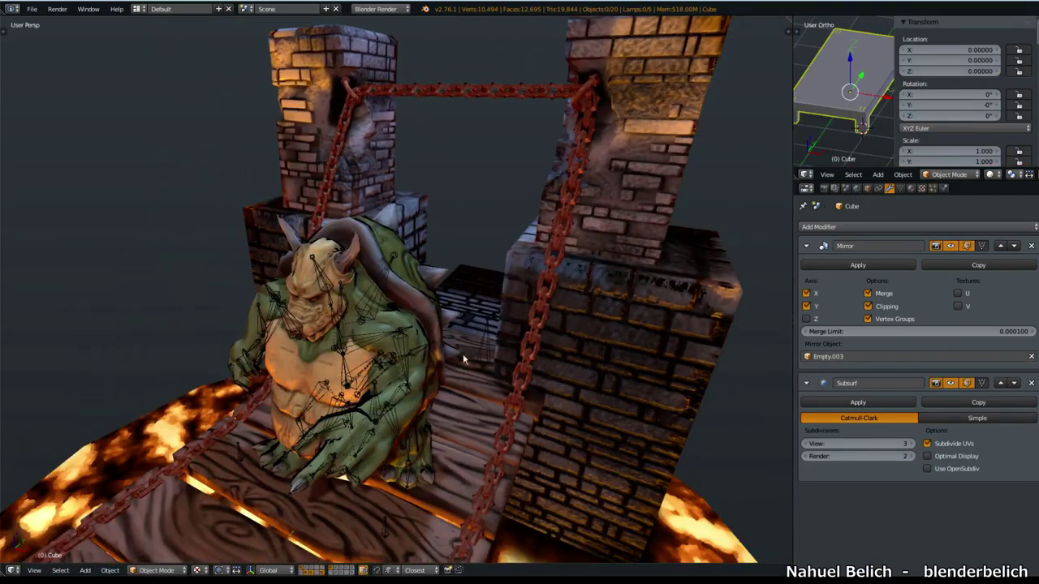
# Step: Select all bones of the ogre's armature in pose mode and clear their rotation
pyautogui.rightClick(412, 357)
pyautogui.press('a')
pyautogui.press('a')
pyautogui.moveTo(422, 387); pyautogui.dragTo(434, 349, button='middle')
pyautogui.hotkey('alt', 'r')
pyautogui.scroll(2, 448, 328)
pyautogui.press('KP_1')
pyautogui.scroll(-2, 443, 326)
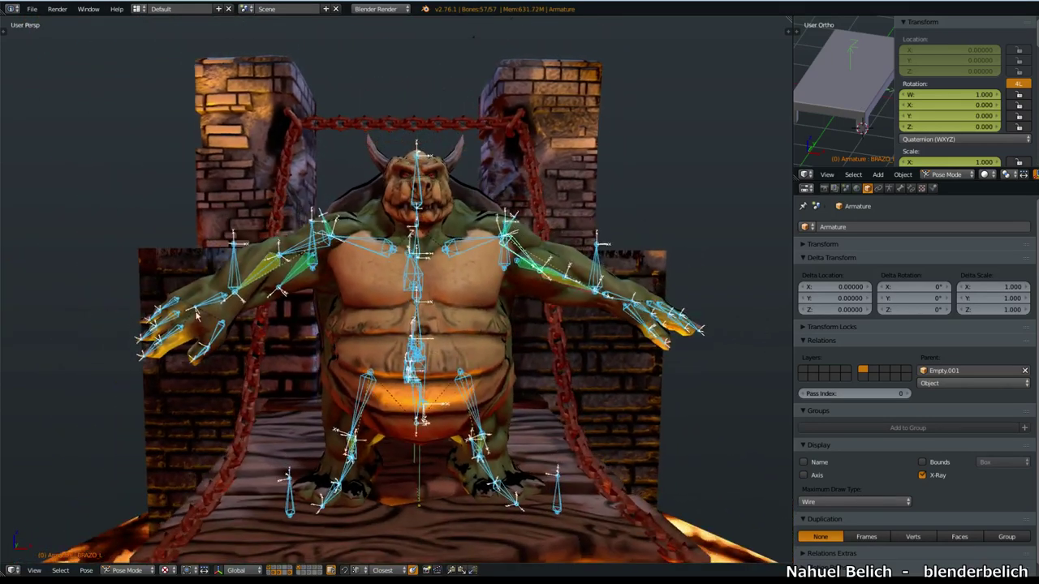
# Step: Inspect the ogre's armature in edit mode and return it to pose mode
pyautogui.moveTo(217, 302); pyautogui.dragTo(49, 536, button='middle')
pyautogui.press('Tab')
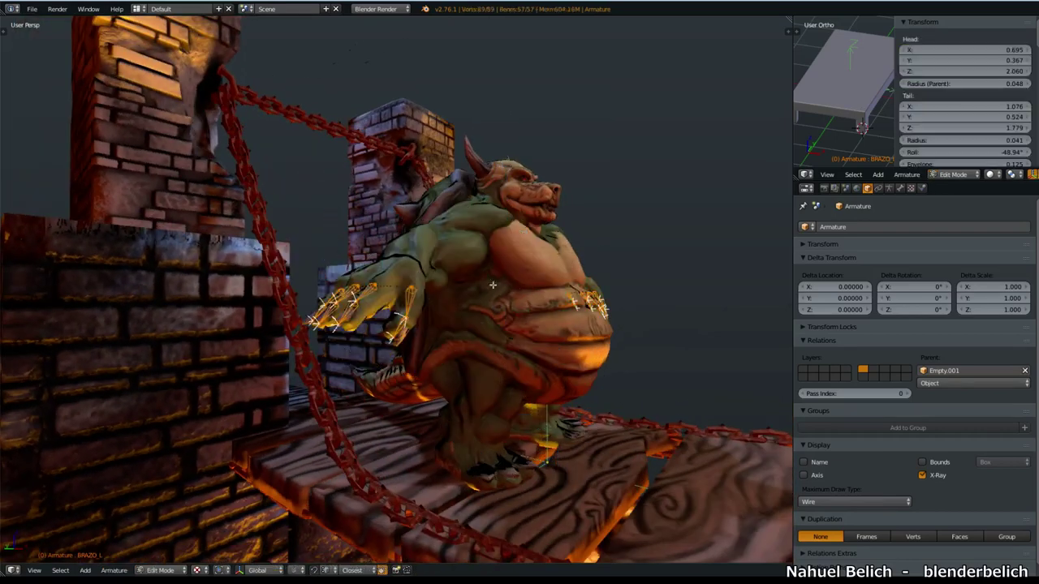
pyautogui.moveTo(478, 289); pyautogui.dragTo(351, 388, button='middle')
pyautogui.press('Tab')
pyautogui.rightClick(393, 339)
pyautogui.rightClick(395, 340)
pyautogui.hotkey('ctrl', 'Tab')
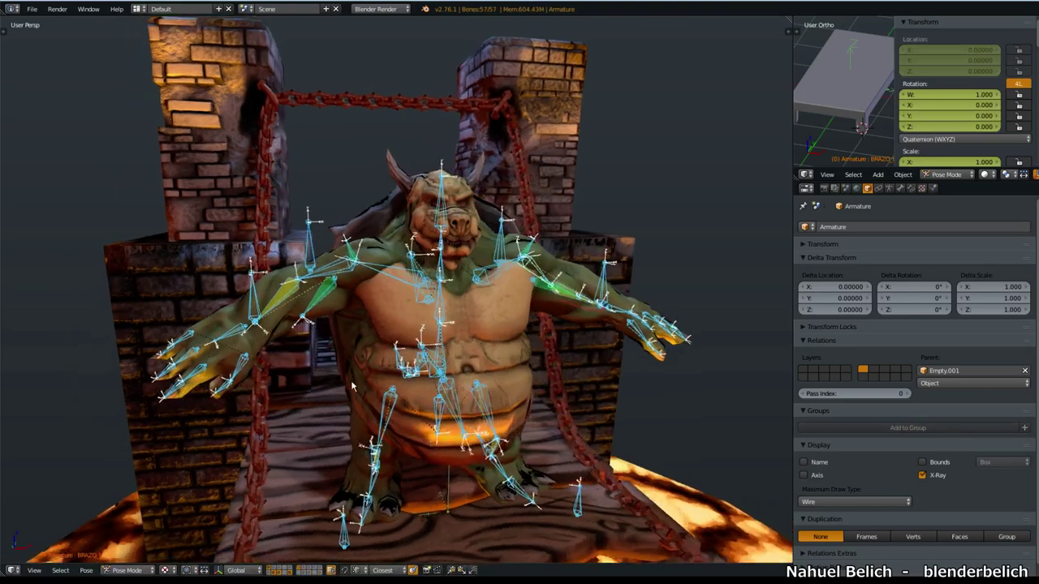
pyautogui.scroll(2, 333, 342)
pyautogui.scroll(-3, 370, 367)
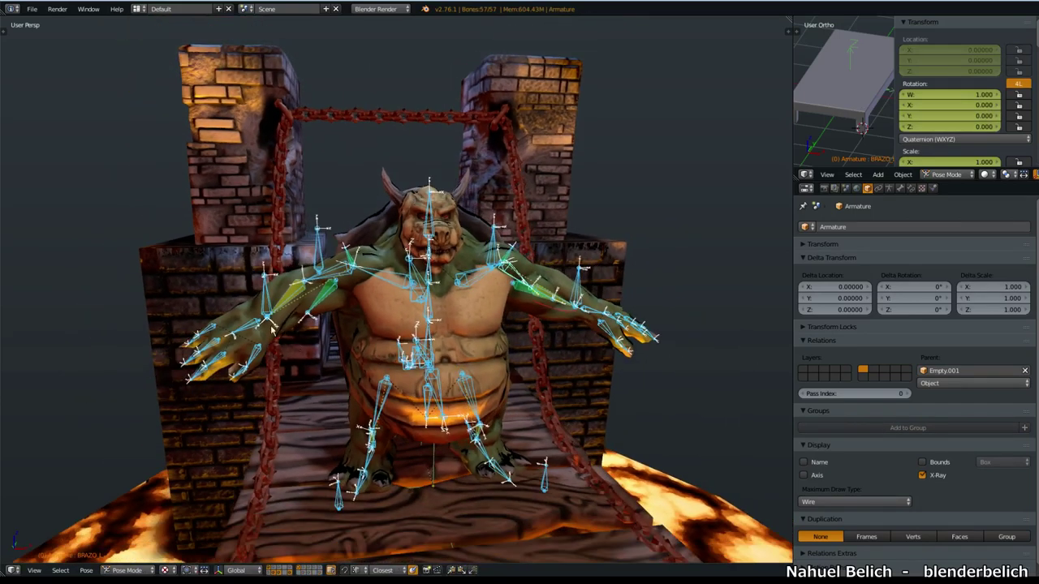
# Step: Select the right hand bone, and switch the armature to object mode and back to pose mode
pyautogui.rightClick(259, 329)
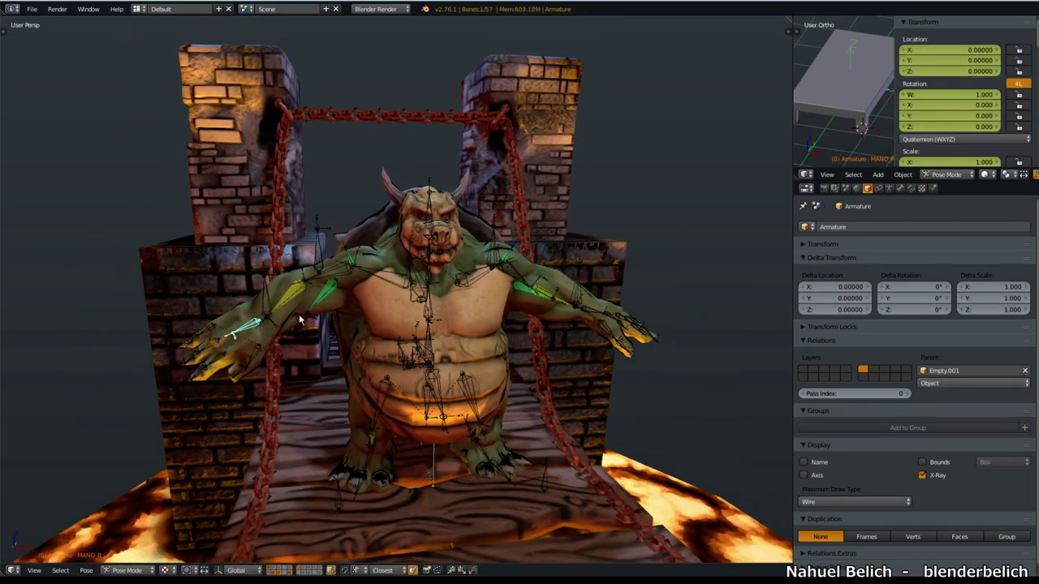
pyautogui.press('Tab')
pyautogui.press('Tab')
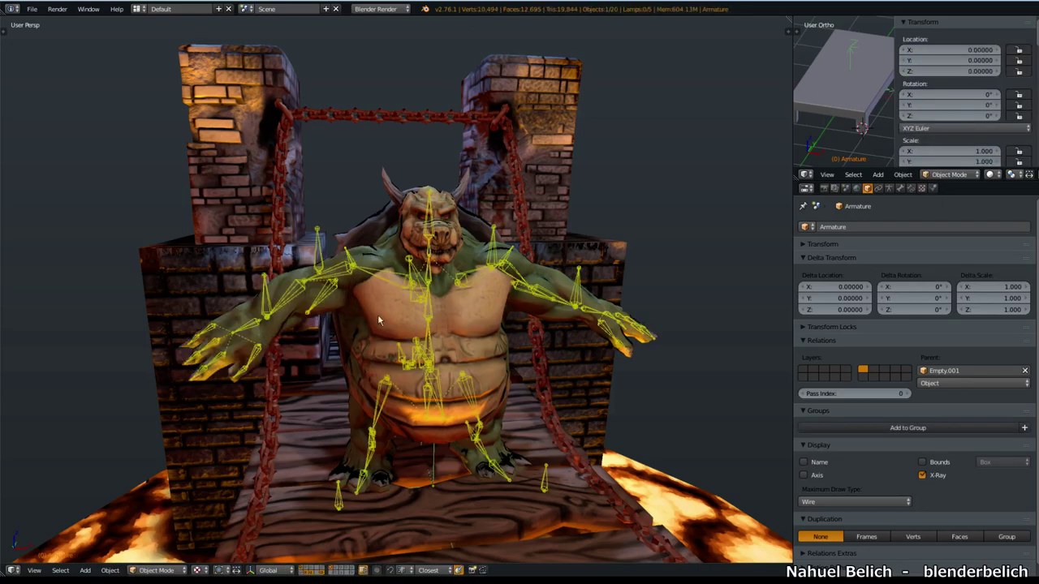
pyautogui.hotkey('ctrl', 'Tab')
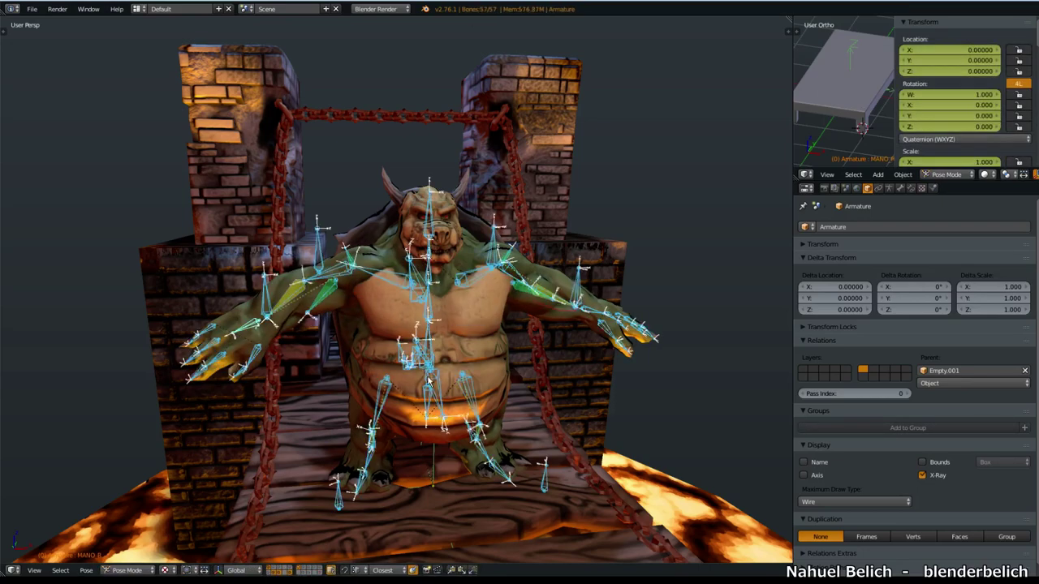
# Step: Deselect all bones and select the left forearm bone ANTE_BRAZO_L
pyautogui.press('a')
pyautogui.moveTo(423, 366); pyautogui.dragTo(385, 367, button='middle')
pyautogui.moveTo(435, 309); pyautogui.dragTo(436, 360, button='middle')
pyautogui.scroll(2, 365, 370)
pyautogui.scroll(2, 406, 362)
pyautogui.moveTo(579, 345); pyautogui.dragTo(545, 335, button='middle')
pyautogui.rightClick(592, 332)
pyautogui.scroll(3, 546, 336)
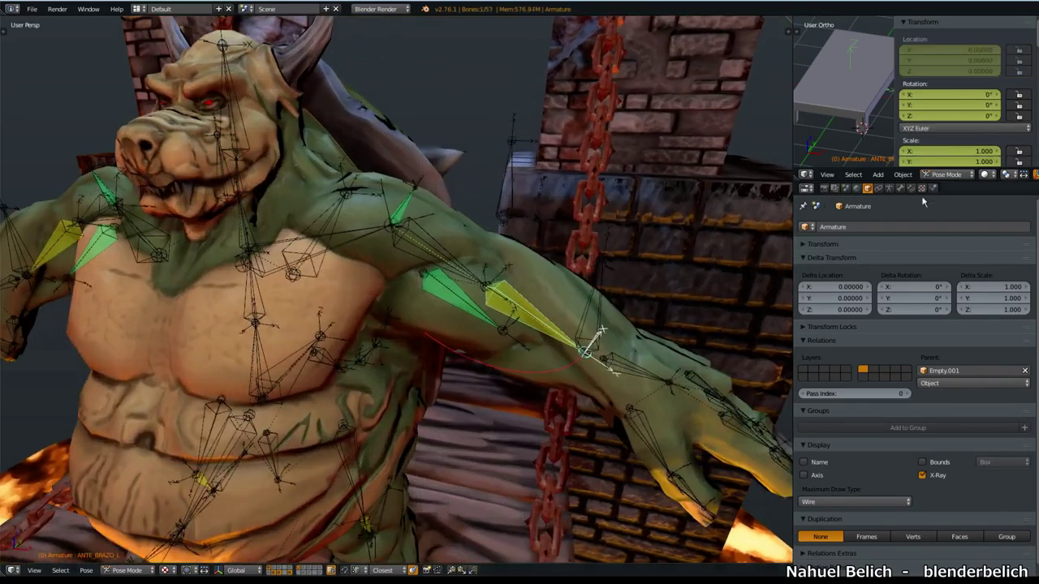
# Step: Turn on the display of bone names in the armature's data settings
pyautogui.click(900, 187)
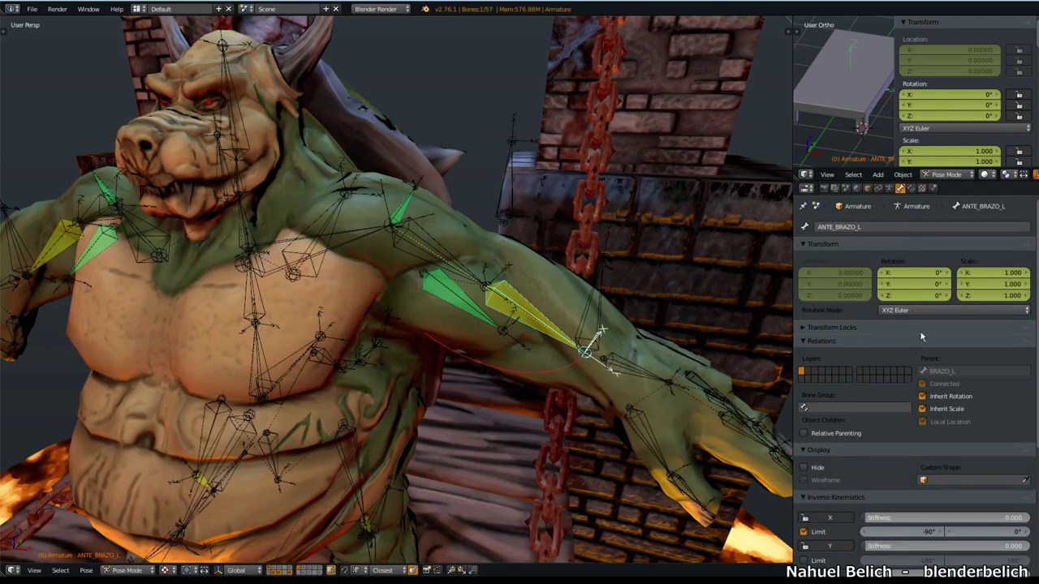
pyautogui.click(880, 189)
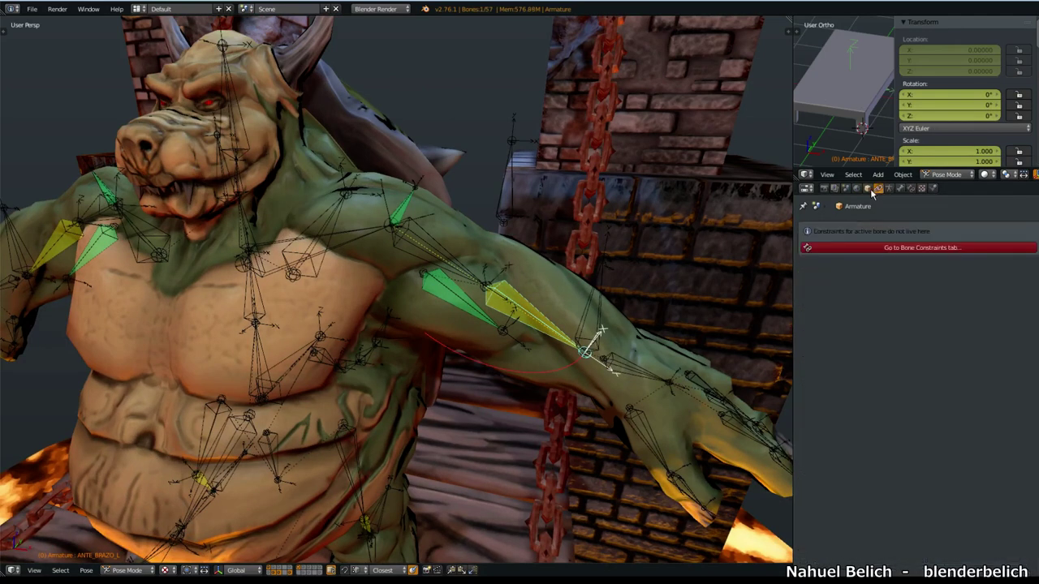
pyautogui.click(889, 188)
pyautogui.click(822, 377)
pyautogui.scroll(3, 509, 342)
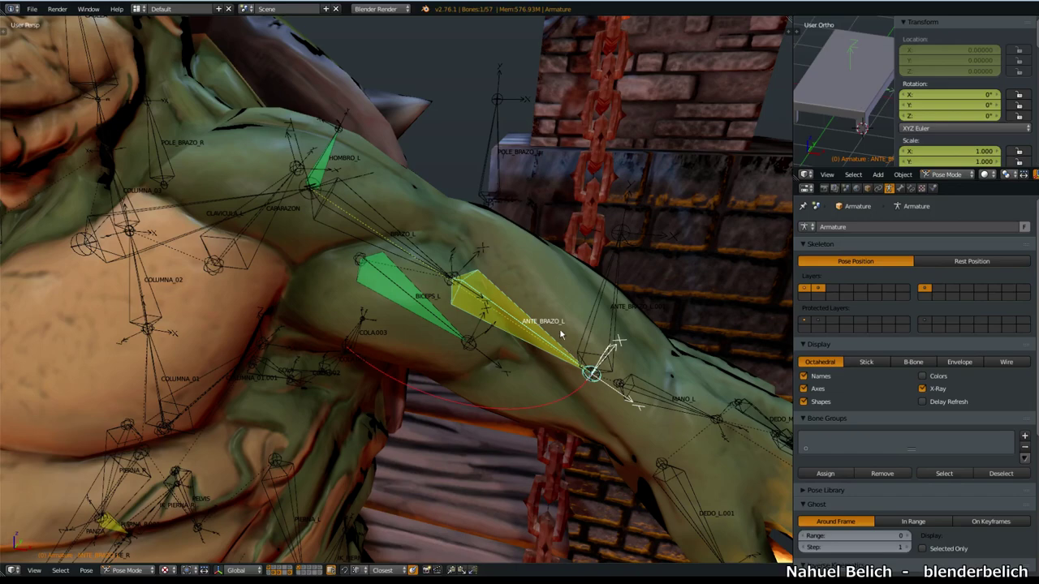
# Step: Select the right forearm bone ANTE_BRAZO_R and examine the labelled bones from the character's front and back
pyautogui.scroll(-4, 561, 317)
pyautogui.moveTo(537, 373); pyautogui.dragTo(607, 368, button='middle')
pyautogui.scroll(1, 606, 366)
pyautogui.rightClick(251, 311)
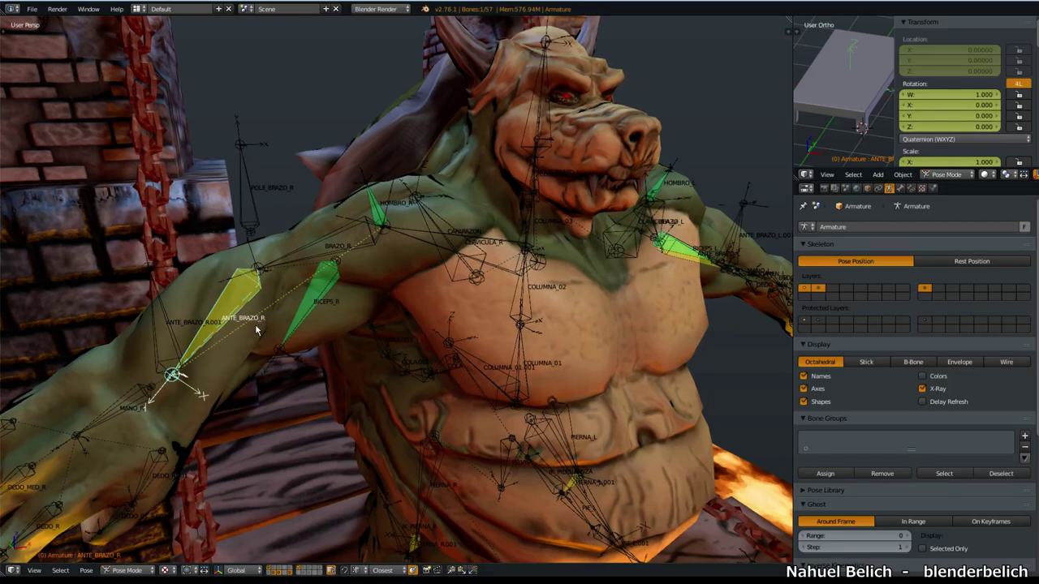
pyautogui.scroll(-5, 283, 342)
pyautogui.moveTo(283, 342); pyautogui.dragTo(413, 321, button='middle')
pyautogui.scroll(3, 496, 448)
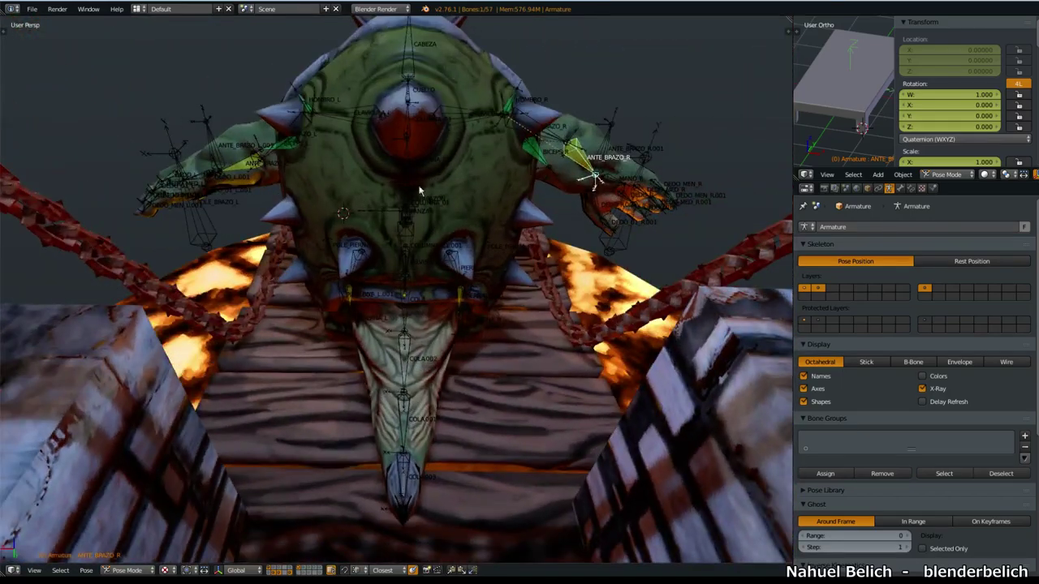
pyautogui.moveTo(576, 159); pyautogui.dragTo(512, 352, button='middle')
pyautogui.scroll(-3, 512, 352)
# Step: Select the character mesh PERSONAJE and delete all of its vertex groups
pyautogui.rightClick(516, 293)
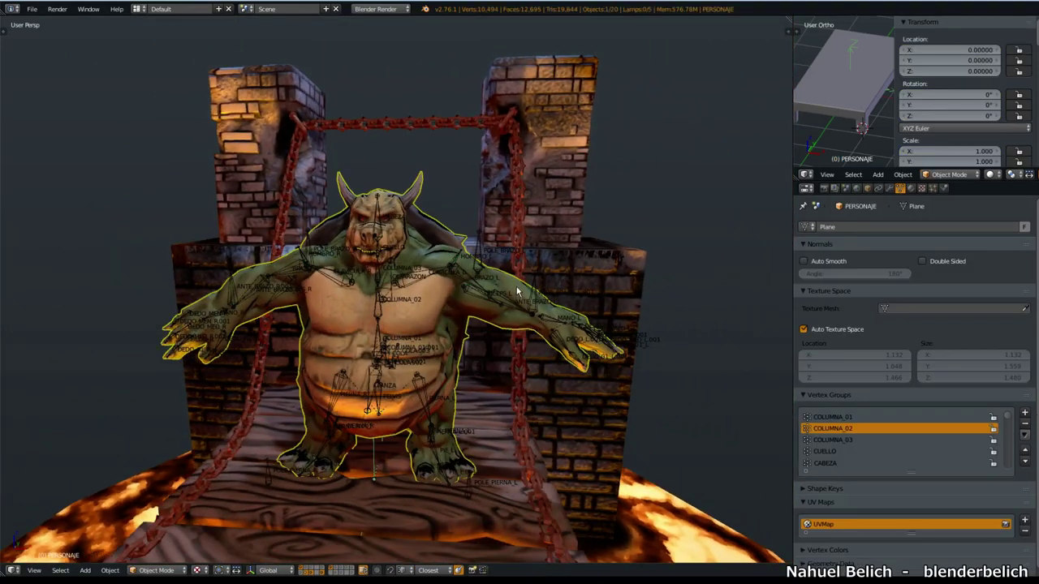
pyautogui.click(1025, 427)
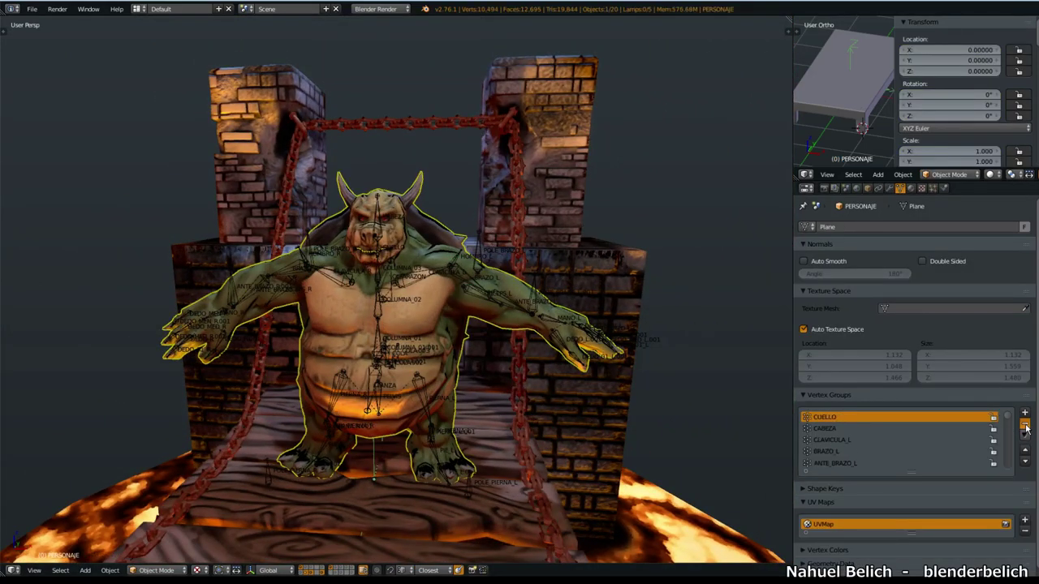
pyautogui.click(1026, 427)
pyautogui.click(1025, 427)
pyautogui.click(1025, 427)
pyautogui.click(1025, 427)
pyautogui.click(1025, 436)
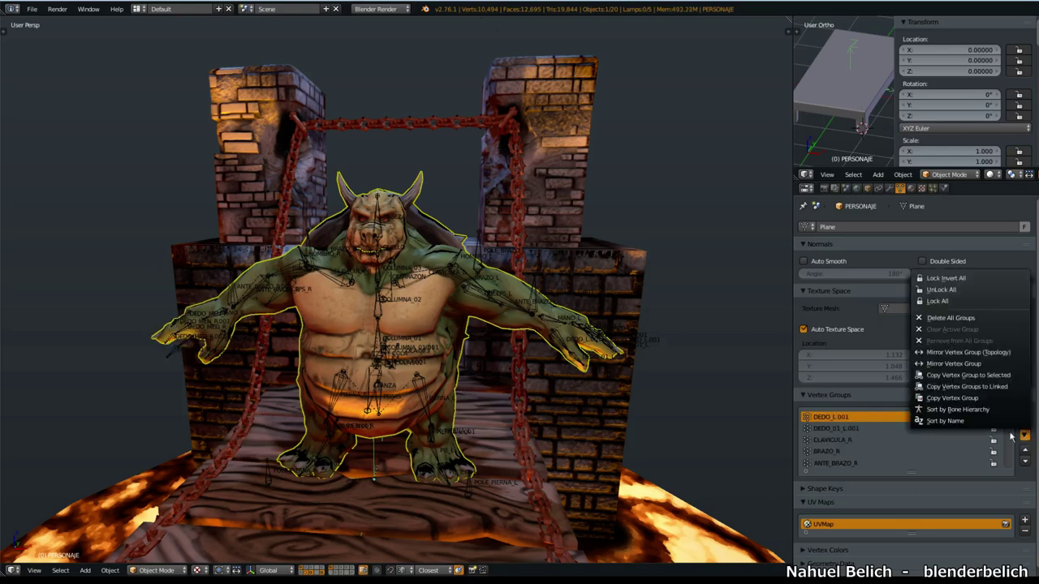
pyautogui.click(965, 318)
# Step: Switch the character mesh to weight paint mode with the left forearm bone ANTE_BRAZO_L active
pyautogui.scroll(2, 501, 298)
pyautogui.moveTo(501, 298); pyautogui.dragTo(519, 336, button='middle')
pyautogui.press('Tab')
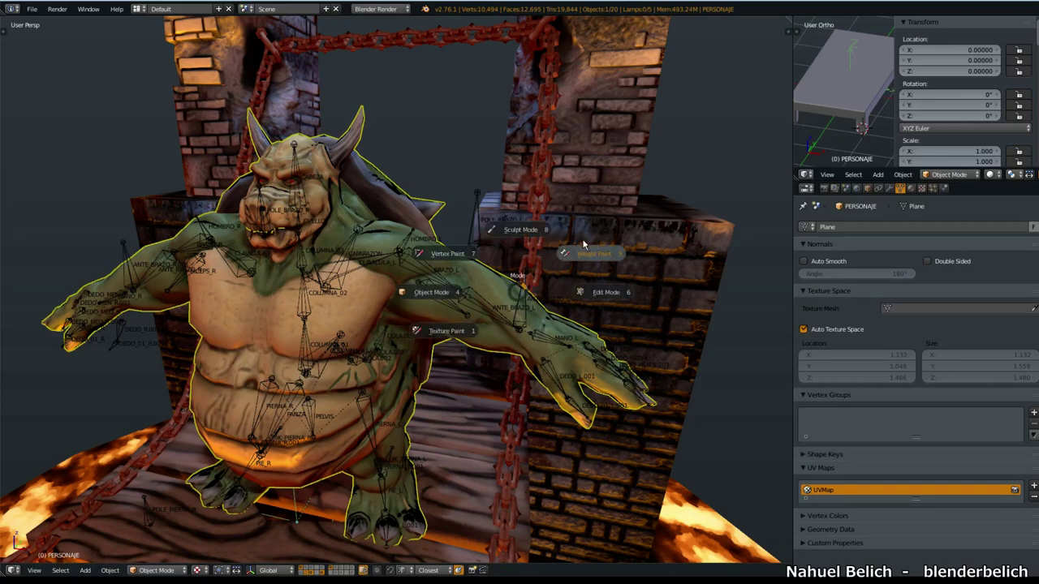
pyautogui.click(583, 243)
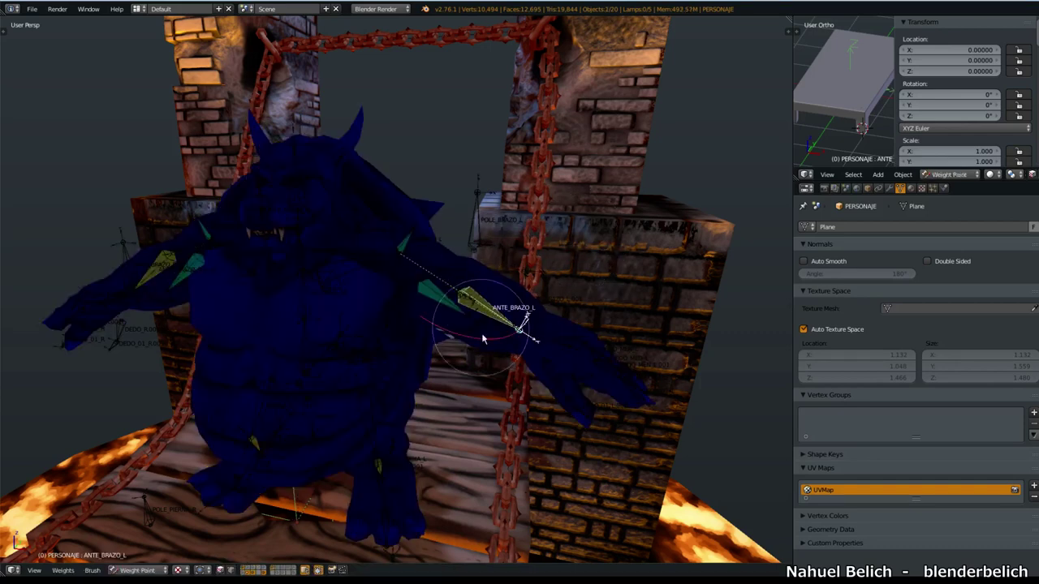
pyautogui.moveTo(488, 343); pyautogui.dragTo(512, 370, button='middle')
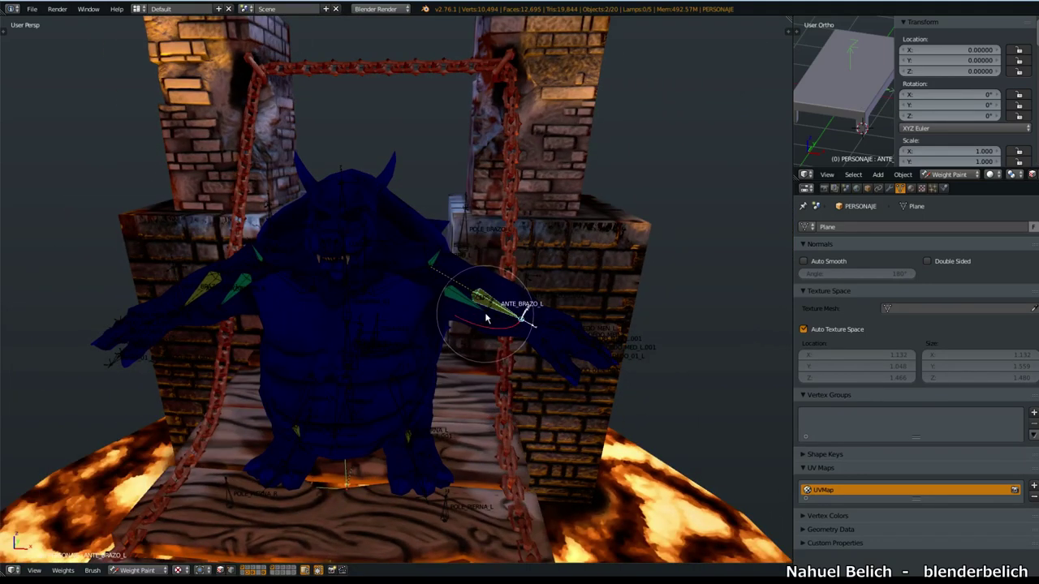
pyautogui.moveTo(484, 354)
pyautogui.mouseDown(button='middle')
pyautogui.moveTo(498, 371)
pyautogui.moveTo(497, 348)
pyautogui.mouseUp(button='middle')
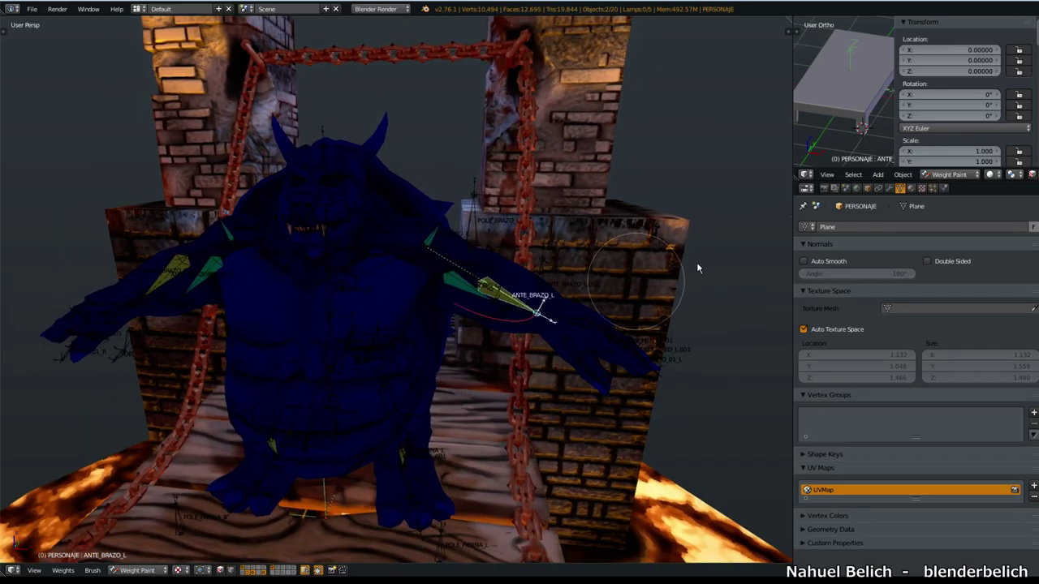
# Step: Review the character's Mirror and Armature modifier settings and return to its vertex groups
pyautogui.click(889, 189)
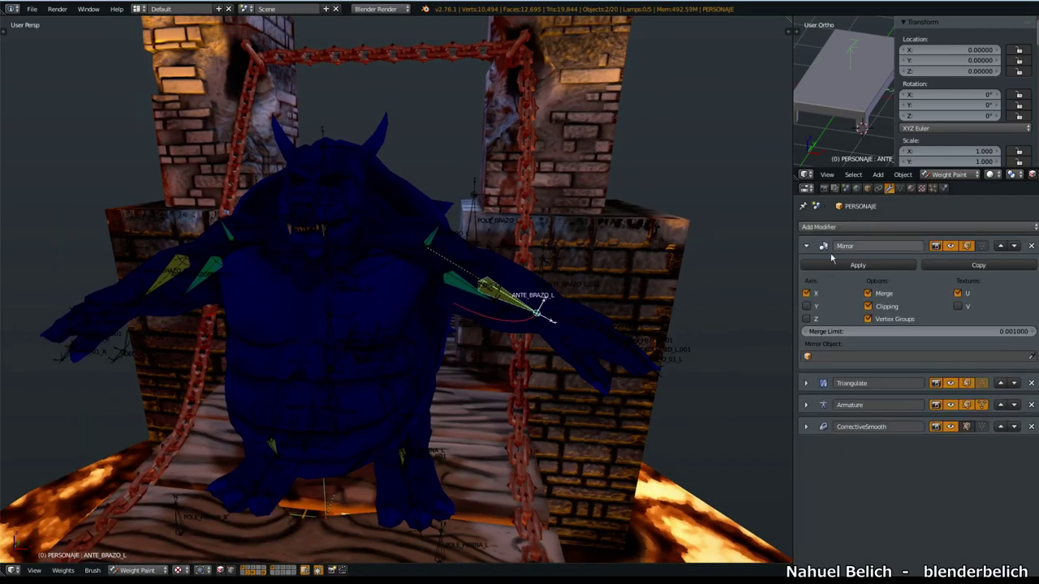
pyautogui.click(810, 406)
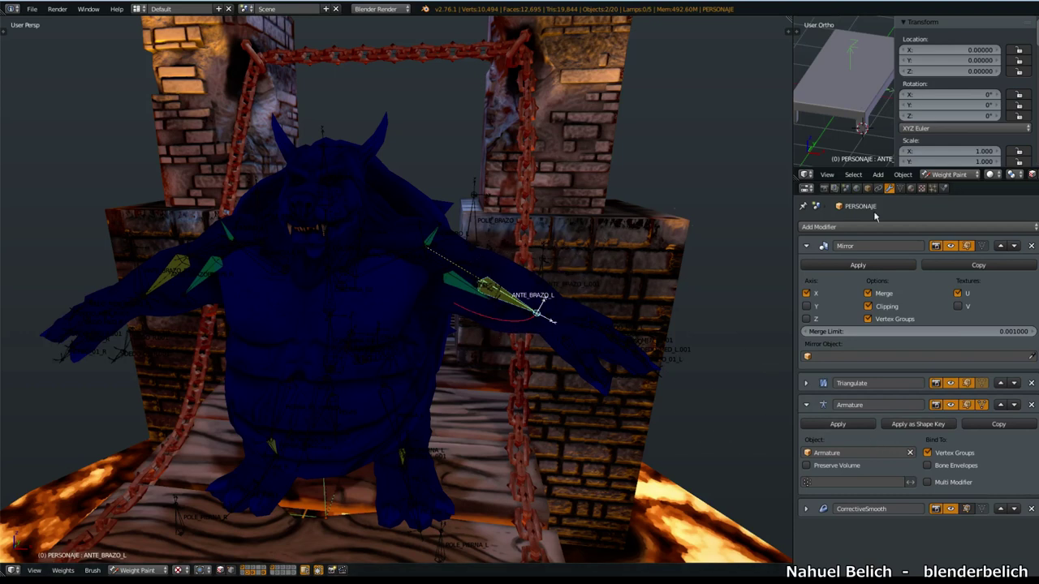
pyautogui.click(900, 189)
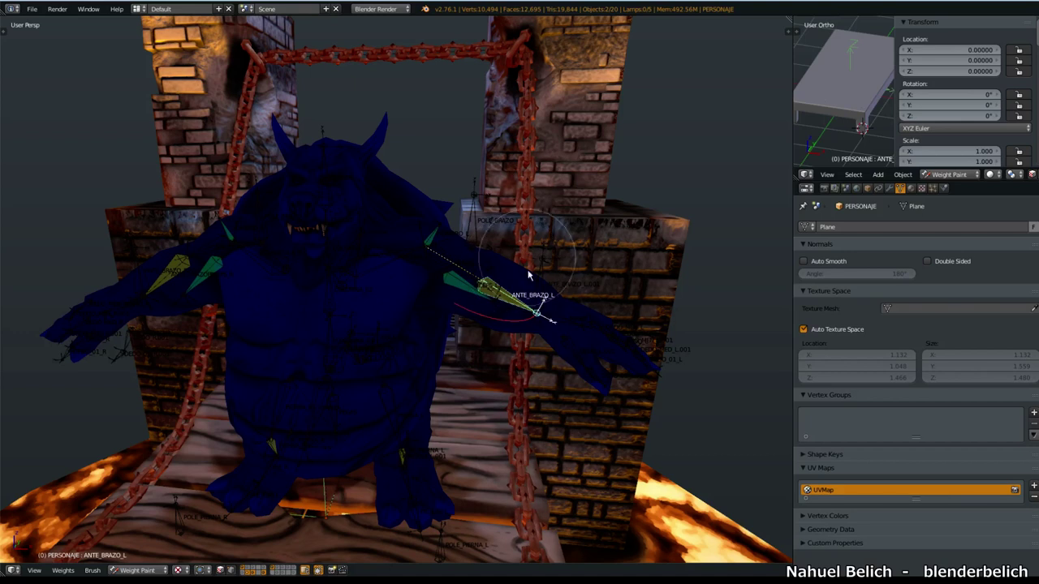
# Step: Check the weight painting options and choose the Mix brush
pyautogui.scroll(1, 528, 347)
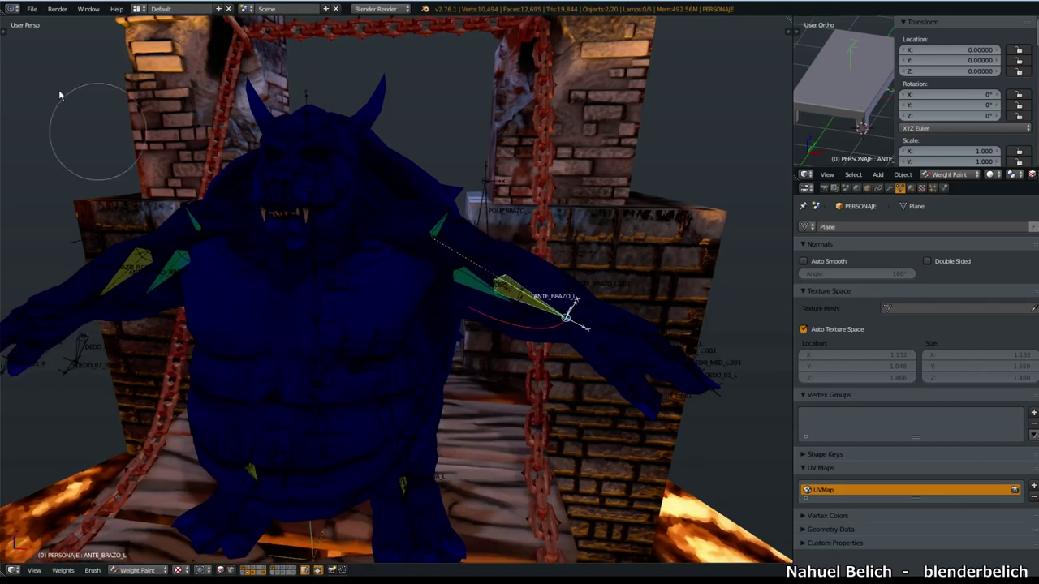
pyautogui.click(4, 29)
pyautogui.click(8, 64)
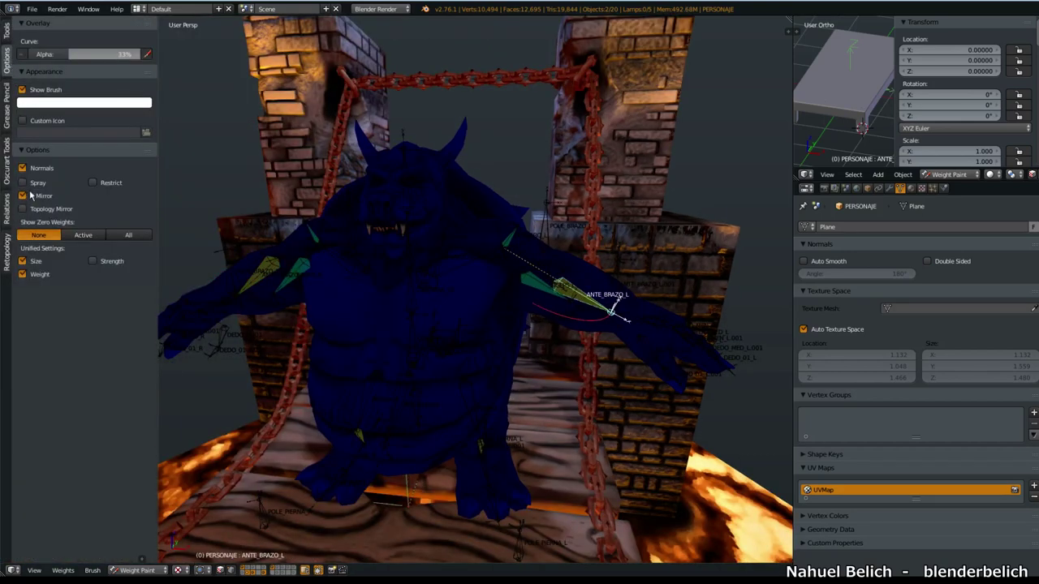
pyautogui.click(7, 33)
pyautogui.click(62, 134)
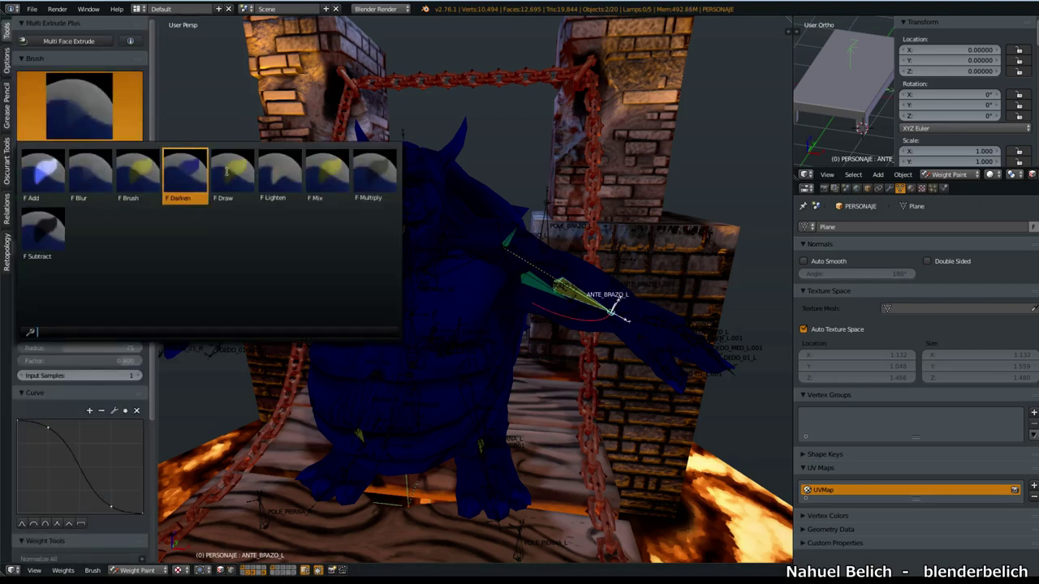
pyautogui.click(334, 173)
# Step: Paint weight 1.000 for ANTE_BRAZO_L over the front of the left forearm with the Mix brush
pyautogui.moveTo(653, 368); pyautogui.dragTo(590, 403, button='middle')
pyautogui.moveTo(560, 444); pyautogui.dragTo(548, 336, button='middle')
pyautogui.scroll(3, 608, 379)
pyautogui.scroll(1, 552, 332)
pyautogui.click(568, 345)
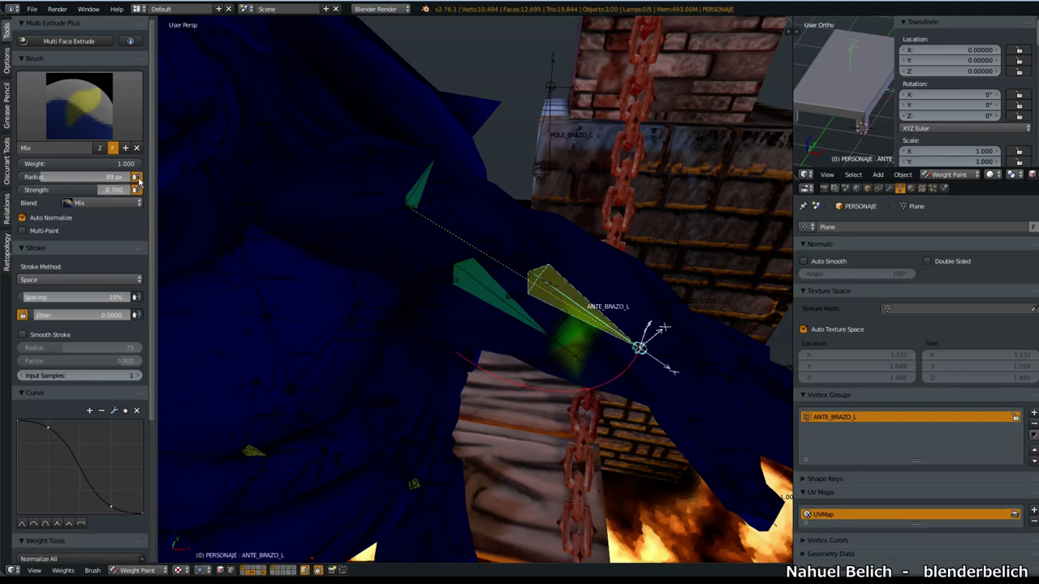
pyautogui.moveTo(602, 317)
pyautogui.mouseDown()
pyautogui.moveTo(593, 362)
pyautogui.moveTo(581, 336)
pyautogui.moveTo(578, 345)
pyautogui.moveTo(608, 316)
pyautogui.moveTo(600, 331)
pyautogui.mouseUp()
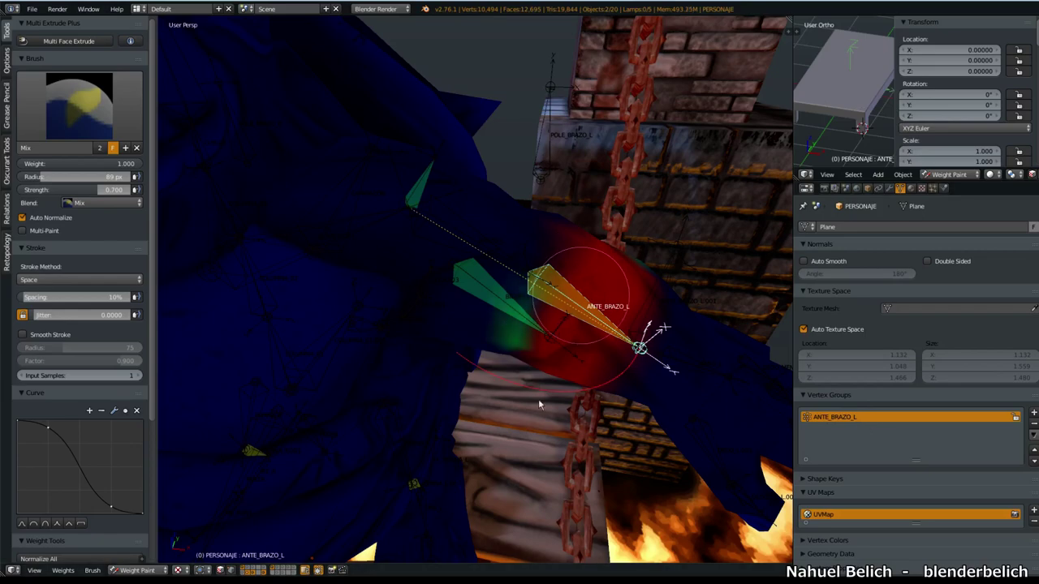
# Step: Paint weight 1.000 for ANTE_BRAZO_L over the back and underside of the left forearm with the Mix brush
pyautogui.moveTo(545, 410); pyautogui.dragTo(516, 395, button='middle')
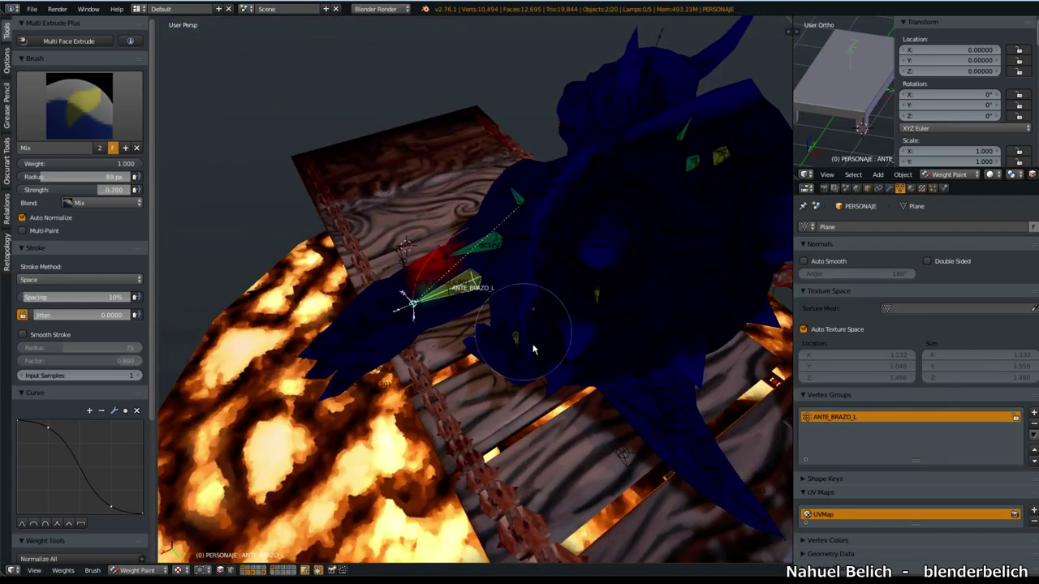
pyautogui.moveTo(533, 357)
pyautogui.mouseDown(button='middle')
pyautogui.moveTo(448, 336)
pyautogui.moveTo(417, 232)
pyautogui.mouseUp(button='middle')
pyautogui.moveTo(417, 232)
pyautogui.mouseDown()
pyautogui.moveTo(422, 268)
pyautogui.moveTo(398, 138)
pyautogui.moveTo(436, 306)
pyautogui.mouseUp()
pyautogui.moveTo(437, 308); pyautogui.dragTo(419, 191, button='middle')
pyautogui.scroll(4, 430, 240)
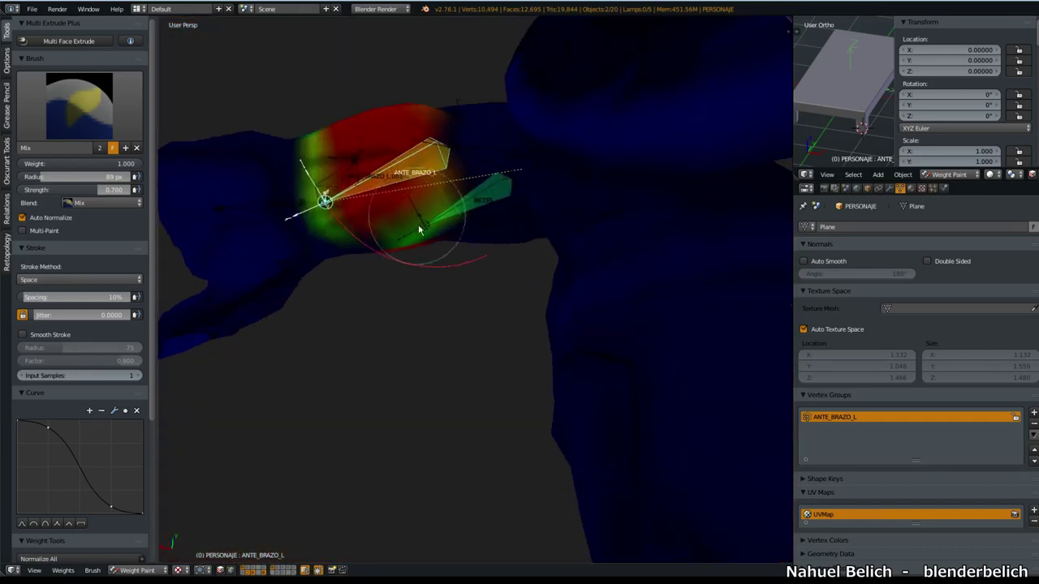
pyautogui.moveTo(422, 241); pyautogui.dragTo(394, 232, button='middle')
pyautogui.moveTo(394, 232)
pyautogui.mouseDown()
pyautogui.moveTo(390, 292)
pyautogui.moveTo(417, 238)
pyautogui.moveTo(390, 296)
pyautogui.mouseUp()
pyautogui.moveTo(379, 285)
pyautogui.mouseDown(button='middle')
pyautogui.moveTo(578, 243)
pyautogui.moveTo(594, 335)
pyautogui.moveTo(573, 193)
pyautogui.mouseUp(button='middle')
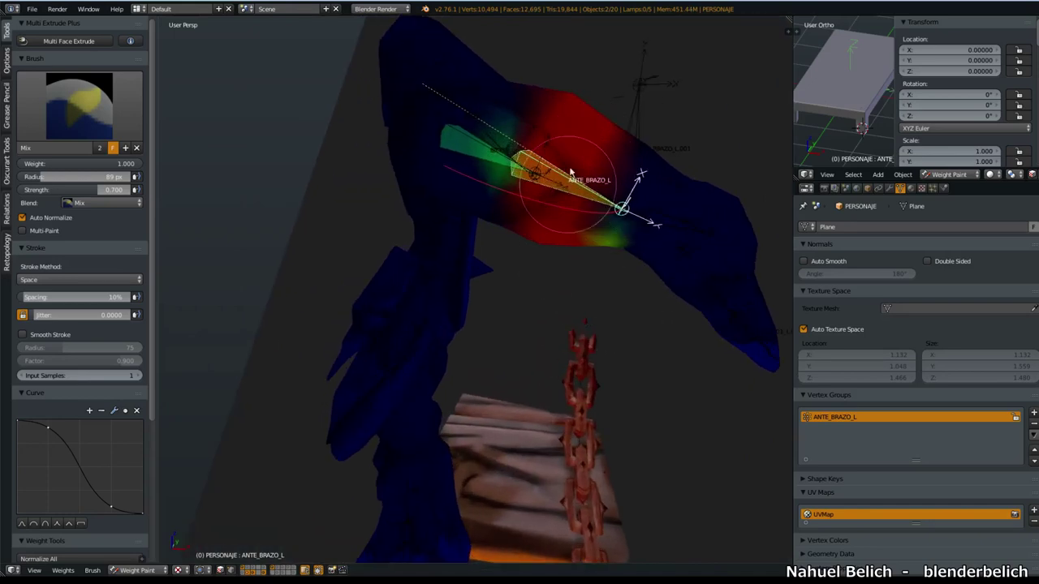
# Step: Test the left forearm's deformation by moving the ANTE_BRAZO_L.001 control bone, and cancel the move
pyautogui.moveTo(576, 155)
pyautogui.keyDown('ctrl'); pyautogui.mouseDown(button='middle')
pyautogui.moveTo(568, 270)
pyautogui.moveTo(555, 261)
pyautogui.moveTo(512, 319)
pyautogui.moveTo(564, 314)
pyautogui.moveTo(586, 353)
pyautogui.moveTo(553, 385)
pyautogui.moveTo(591, 345)
pyautogui.moveTo(565, 316)
pyautogui.mouseUp(button='middle'); pyautogui.keyUp('ctrl')
pyautogui.scroll(-2, 565, 317)
pyautogui.hotkey('ctrl', 'Tab')
pyautogui.rightClick(625, 280)
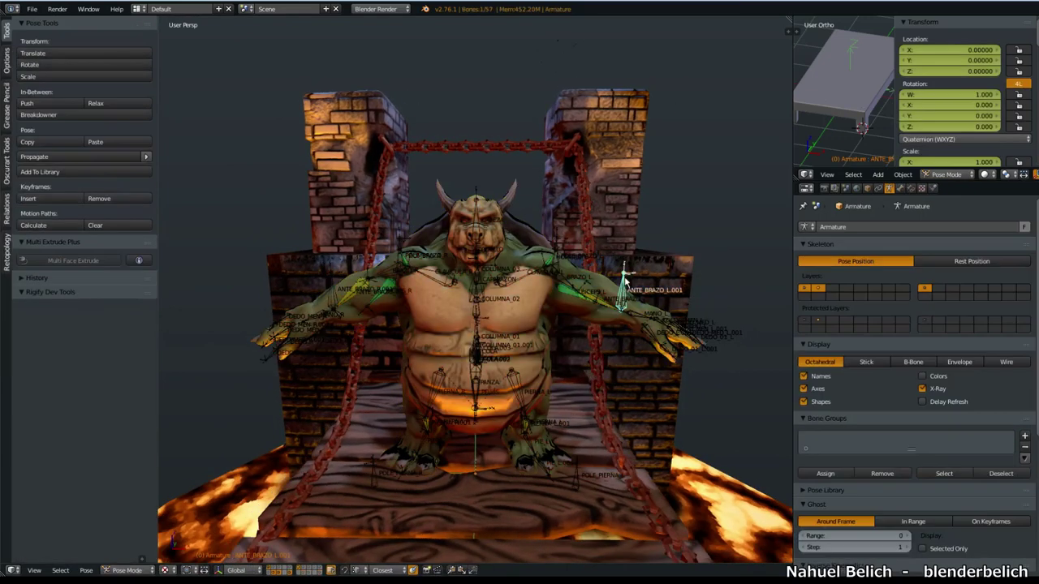
pyautogui.press('g')
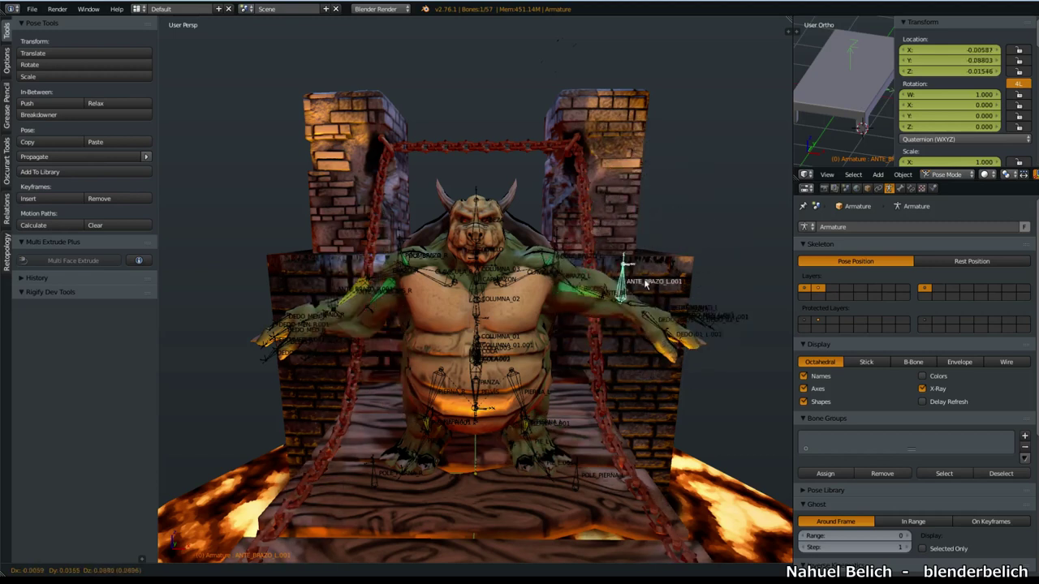
pyautogui.rightClick(641, 272)
# Step: Return the character mesh to weight paint mode with the ANTE_BRAZO_L bone active
pyautogui.scroll(2, 623, 302)
pyautogui.scroll(-1, 621, 300)
pyautogui.rightClick(606, 312)
pyautogui.press('Tab')
pyautogui.rightClick(585, 331)
pyautogui.rightClick(578, 331)
pyautogui.press('Tab')
pyautogui.click(636, 296)
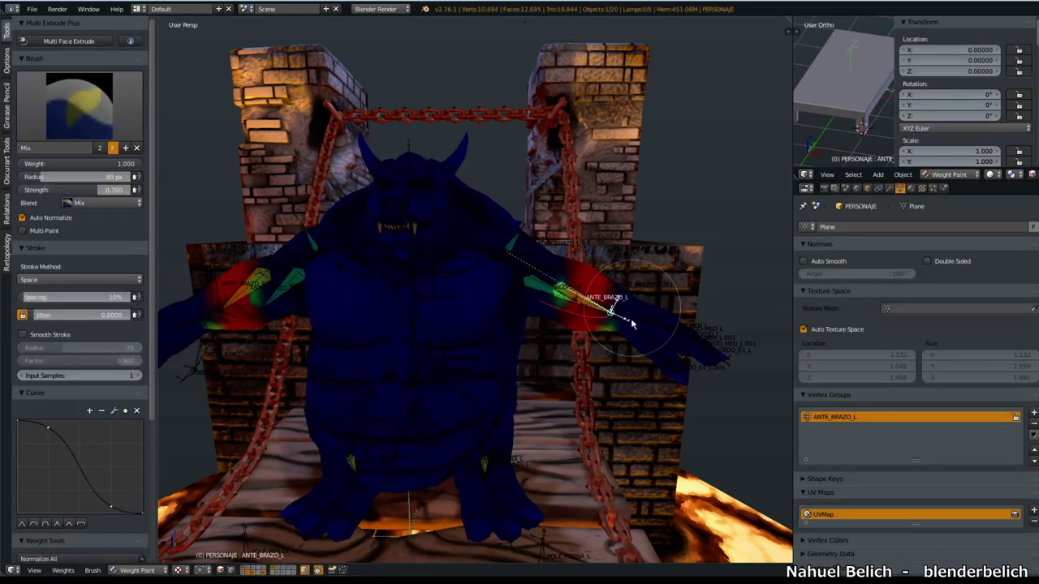
# Step: Extend the ANTE_BRAZO_L weight of 1.000 toward the wrist end of the left forearm with the Mix brush
pyautogui.moveTo(583, 364); pyautogui.dragTo(492, 376, button='middle')
pyautogui.scroll(3, 568, 329)
pyautogui.scroll(1, 575, 322)
pyautogui.keyDown('shift'); pyautogui.moveTo(576, 322); pyautogui.dragTo(550, 304, button='middle'); pyautogui.keyUp('shift')
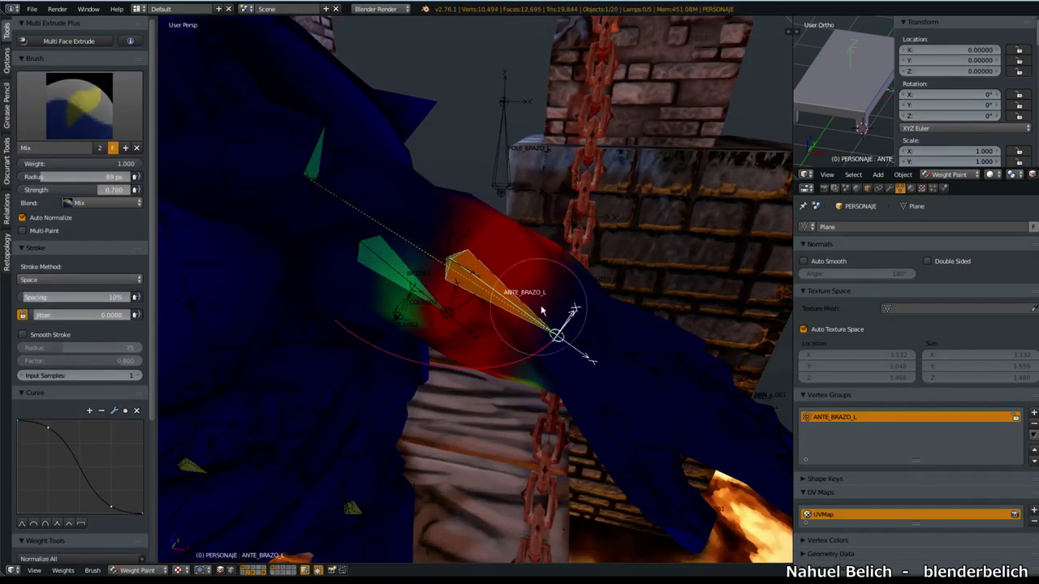
pyautogui.moveTo(575, 268)
pyautogui.mouseDown()
pyautogui.moveTo(526, 358)
pyautogui.moveTo(599, 256)
pyautogui.mouseUp()
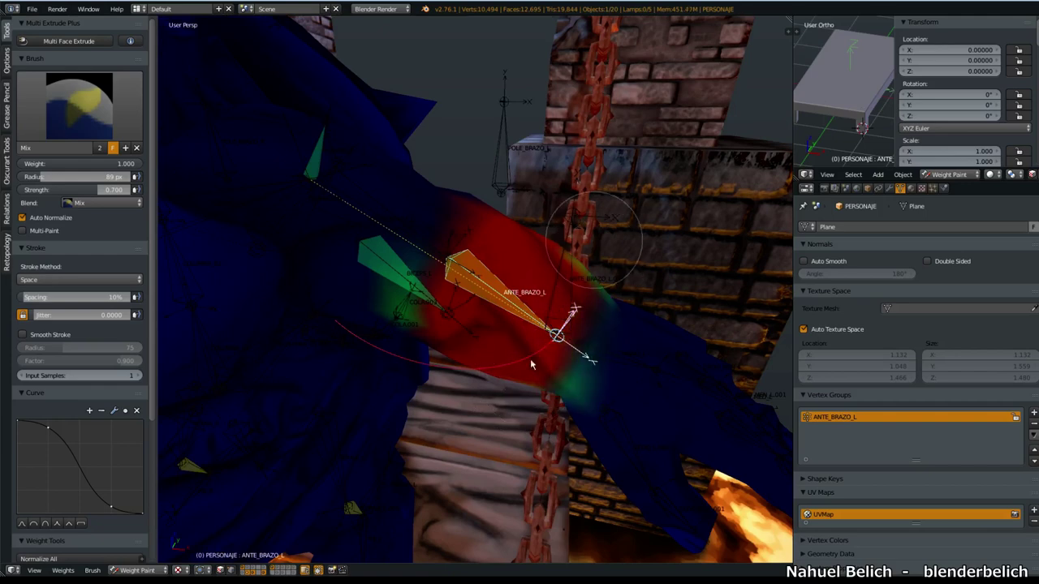
# Step: Leave weight painting and raise the ANTE_BRAZO_L.001 control bone to about X -0.007, Y 0.445, Z -0.184
pyautogui.moveTo(557, 324)
pyautogui.mouseDown(button='middle')
pyautogui.moveTo(495, 376)
pyautogui.moveTo(406, 342)
pyautogui.moveTo(446, 399)
pyautogui.moveTo(431, 410)
pyautogui.moveTo(458, 334)
pyautogui.moveTo(552, 316)
pyautogui.moveTo(513, 251)
pyautogui.mouseUp(button='middle')
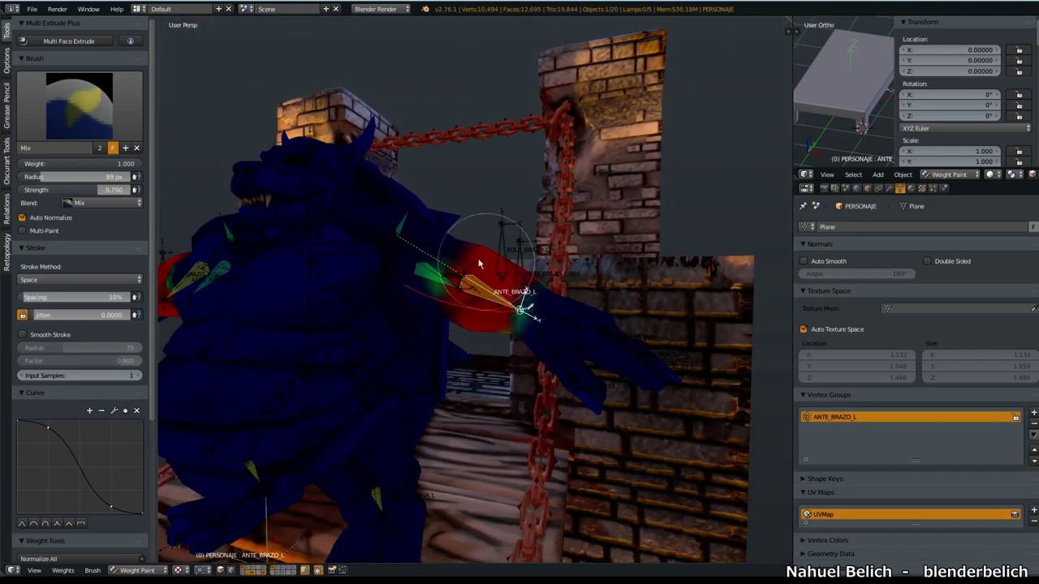
pyautogui.moveTo(466, 290)
pyautogui.mouseDown(button='middle')
pyautogui.moveTo(498, 290)
pyautogui.moveTo(540, 310)
pyautogui.moveTo(561, 297)
pyautogui.moveTo(581, 311)
pyautogui.moveTo(625, 296)
pyautogui.moveTo(540, 302)
pyautogui.mouseUp(button='middle')
pyautogui.hotkey('ctrl', 'Tab')
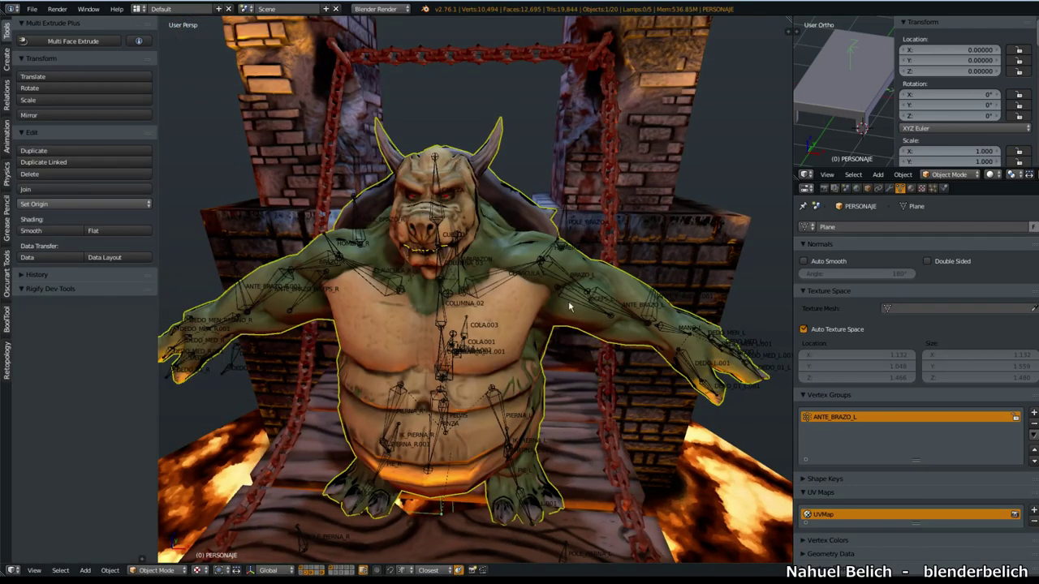
pyautogui.rightClick(653, 297)
pyautogui.press('g')
pyautogui.click(649, 237)
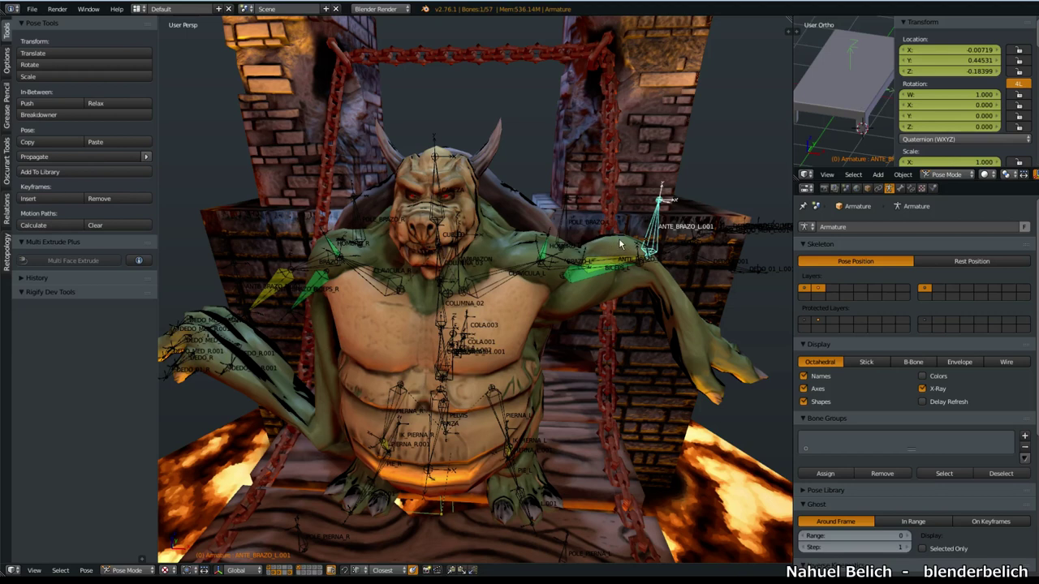
# Step: Examine the character's Mirror modifier by switching its viewport display off and on and checking its Vertex Groups option against both arms
pyautogui.rightClick(629, 284)
pyautogui.click(889, 187)
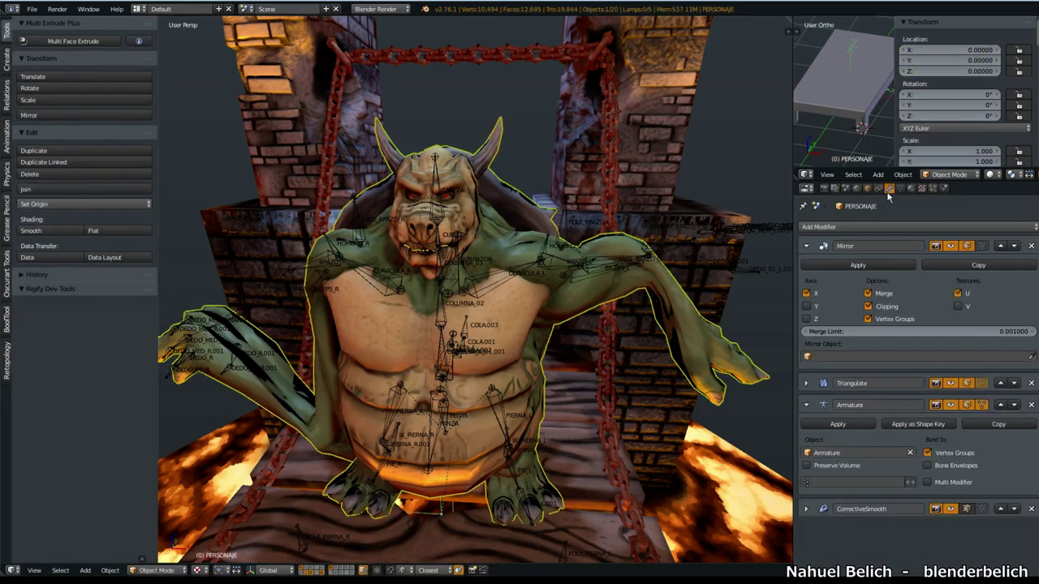
pyautogui.click(950, 246)
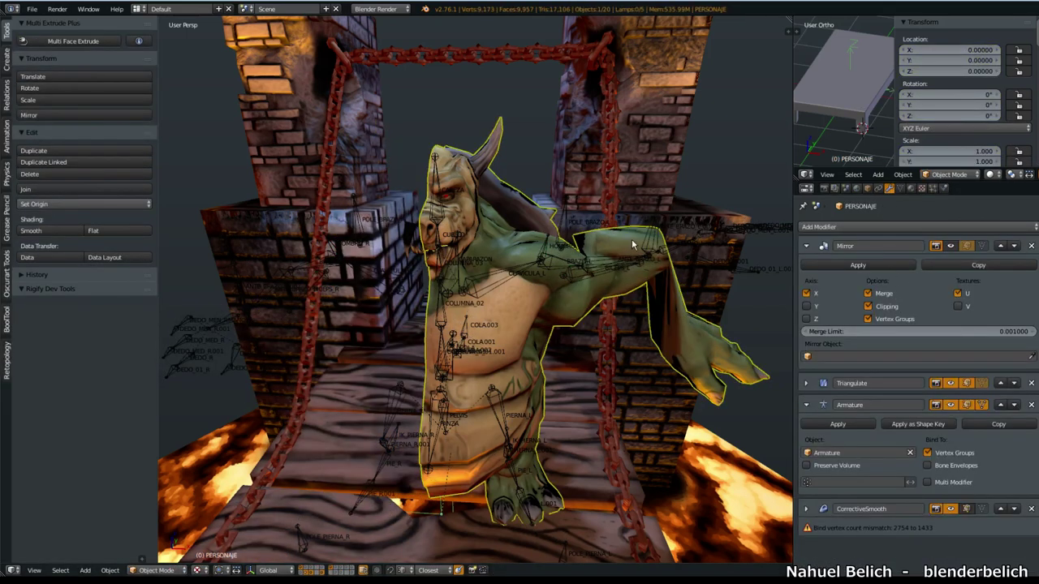
pyautogui.click(951, 245)
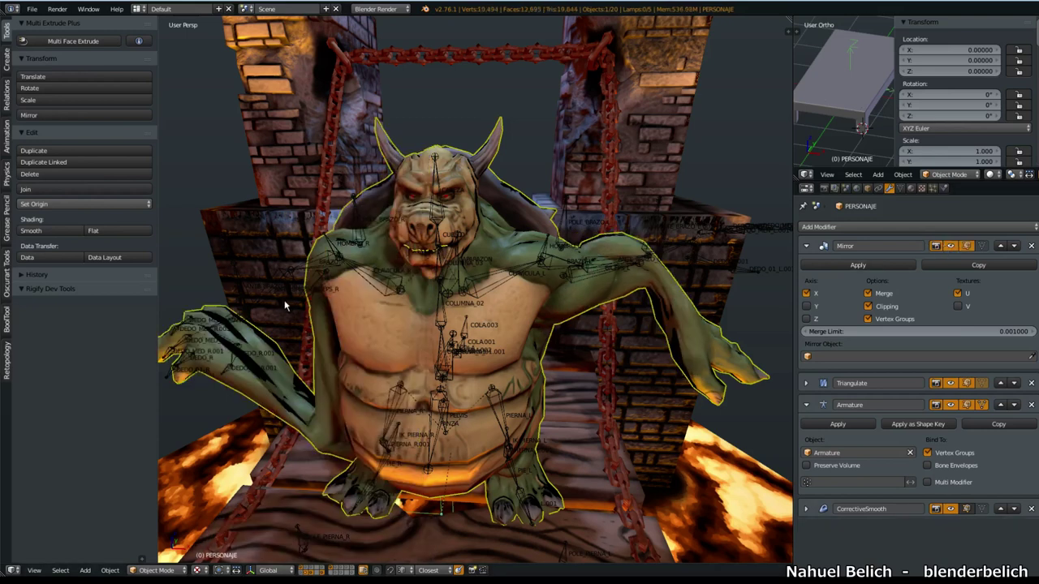
pyautogui.click(869, 319)
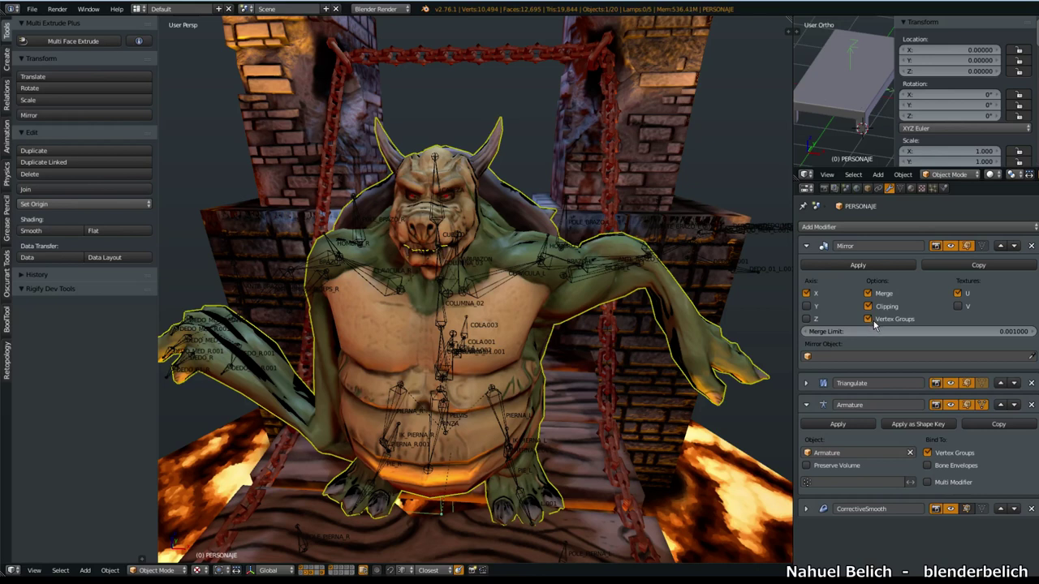
pyautogui.click(878, 321)
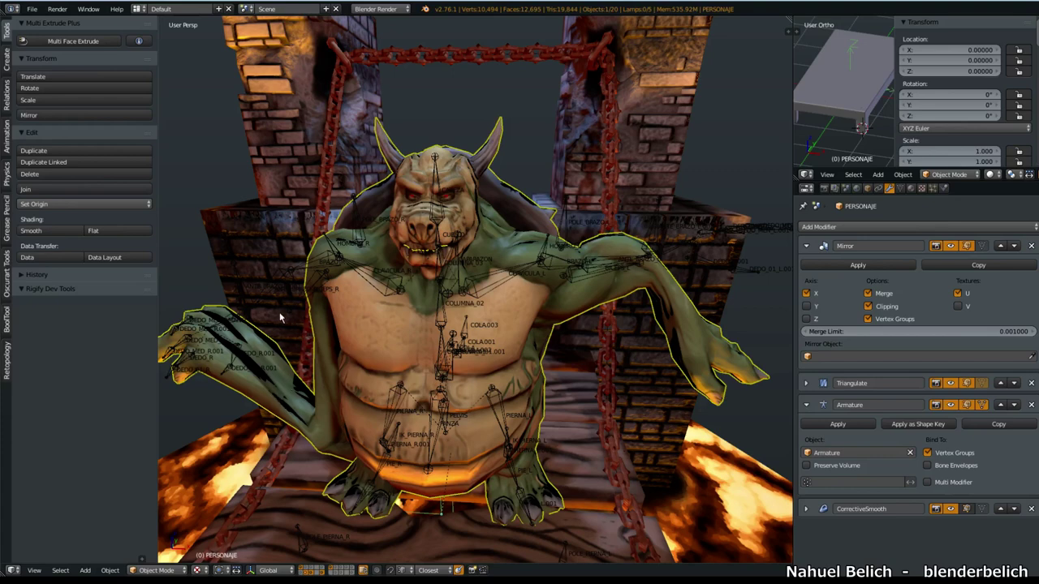
pyautogui.moveTo(264, 284); pyautogui.dragTo(284, 295, button='middle')
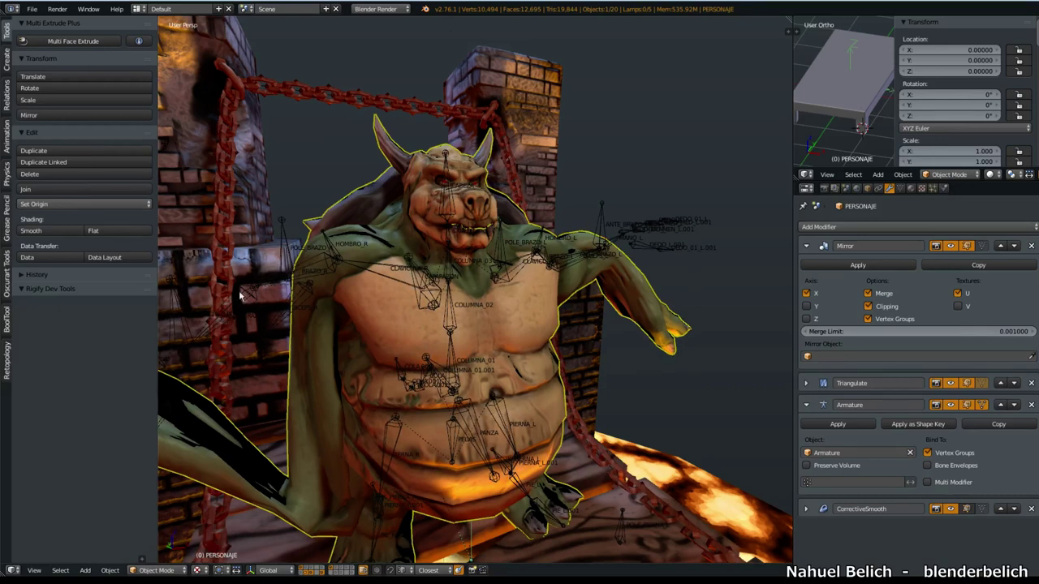
pyautogui.moveTo(514, 281); pyautogui.dragTo(519, 342, button='middle')
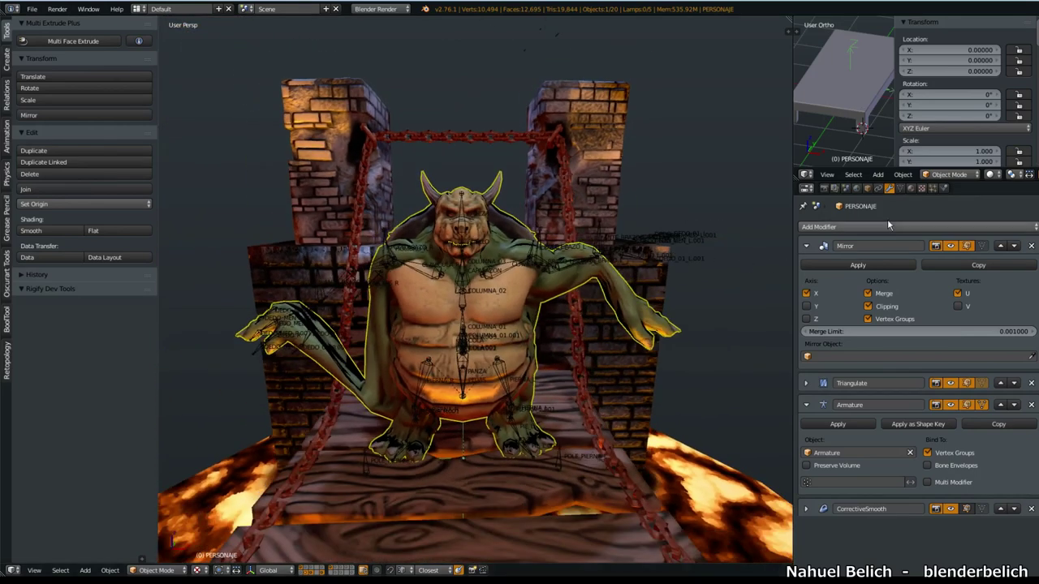
# Step: Check the character's vertex group list against the ANTE_BRAZO_L bone in the left arm
pyautogui.click(900, 188)
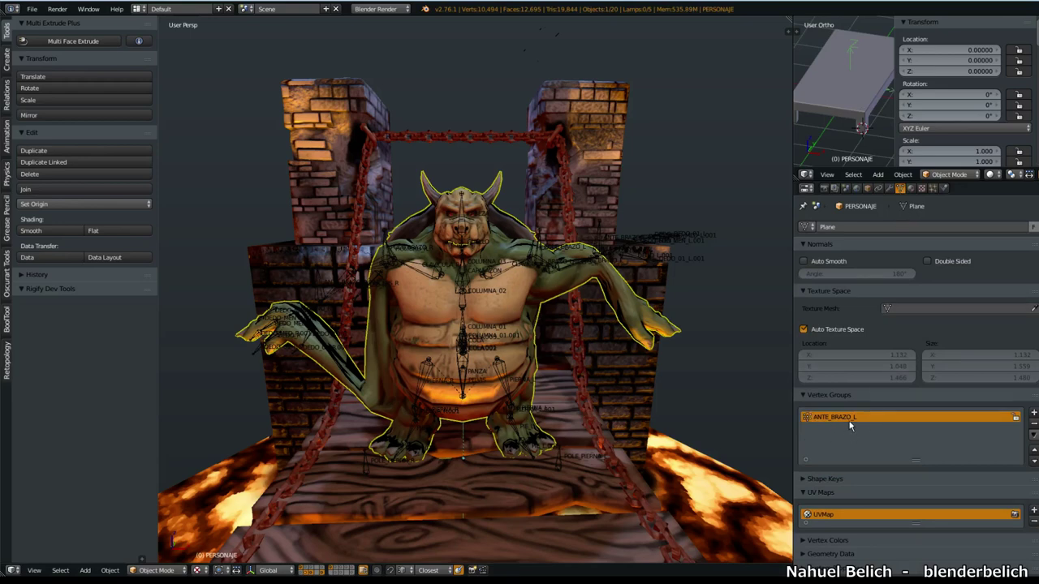
pyautogui.moveTo(731, 406); pyautogui.dragTo(604, 319, button='middle')
pyautogui.rightClick(633, 258)
pyautogui.rightClick(604, 266)
pyautogui.scroll(2, 607, 285)
pyautogui.moveTo(608, 275); pyautogui.dragTo(611, 282, button='middle')
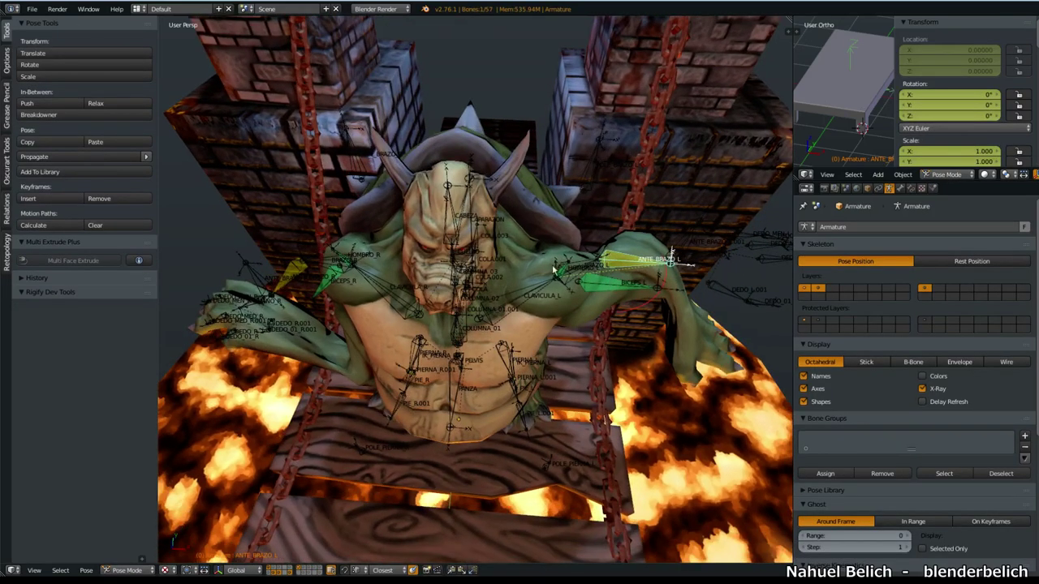
# Step: Select the ANTE_BRAZO_R bone and examine how the right forearm mesh follows it
pyautogui.rightClick(291, 276)
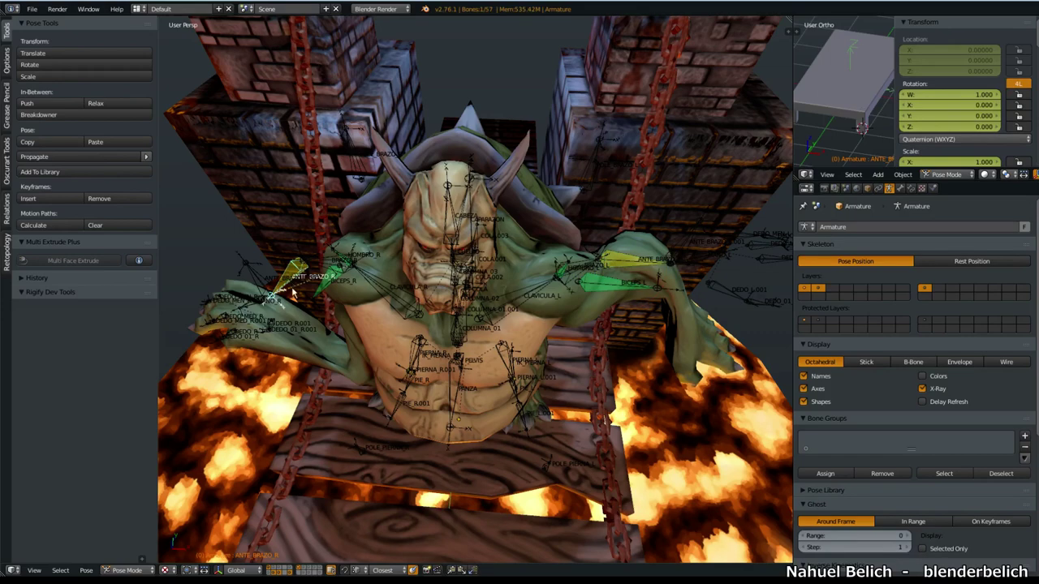
pyautogui.scroll(1, 296, 296)
pyautogui.moveTo(296, 295); pyautogui.dragTo(410, 336, button='middle')
pyautogui.scroll(2, 407, 302)
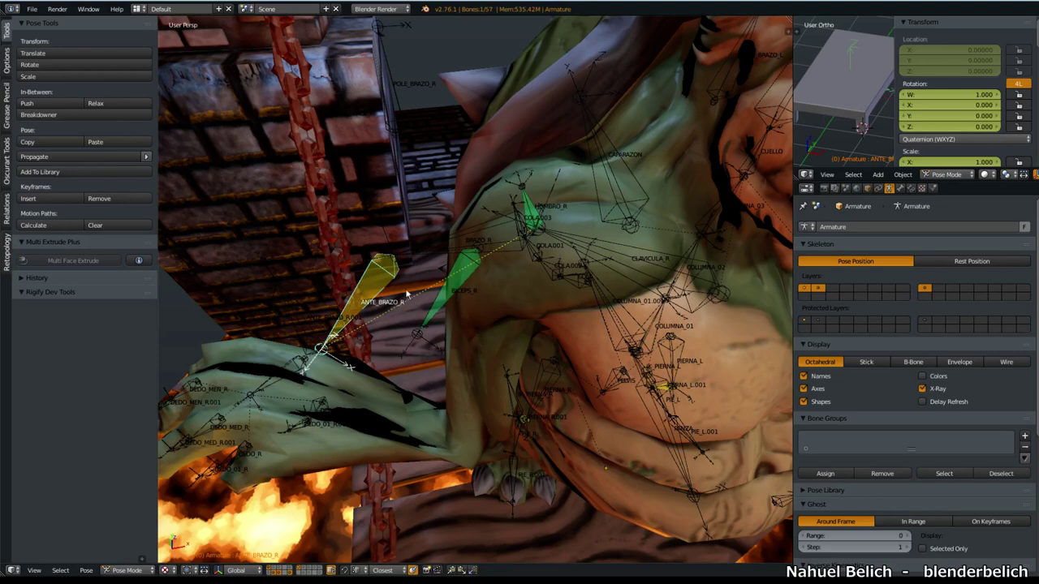
pyautogui.scroll(-3, 499, 363)
pyautogui.moveTo(498, 385); pyautogui.dragTo(447, 393, button='middle')
pyautogui.scroll(-1, 448, 393)
pyautogui.moveTo(684, 300); pyautogui.dragTo(621, 275, button='middle')
pyautogui.scroll(-1, 621, 280)
# Step: Reselect the character, recheck the Mirror modifier's Vertex Groups option, and add a new vertex group
pyautogui.rightClick(705, 265)
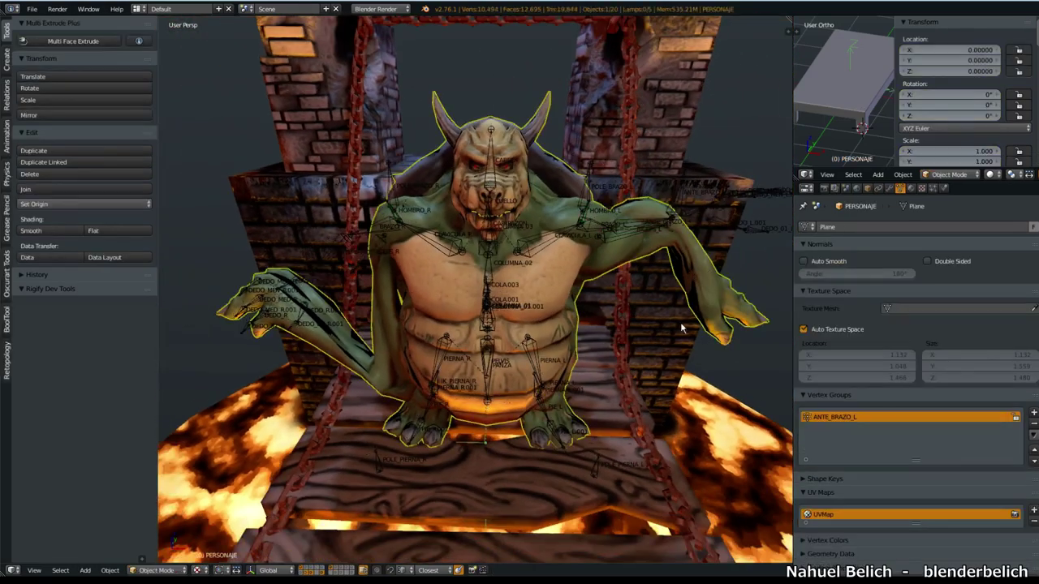
pyautogui.click(889, 188)
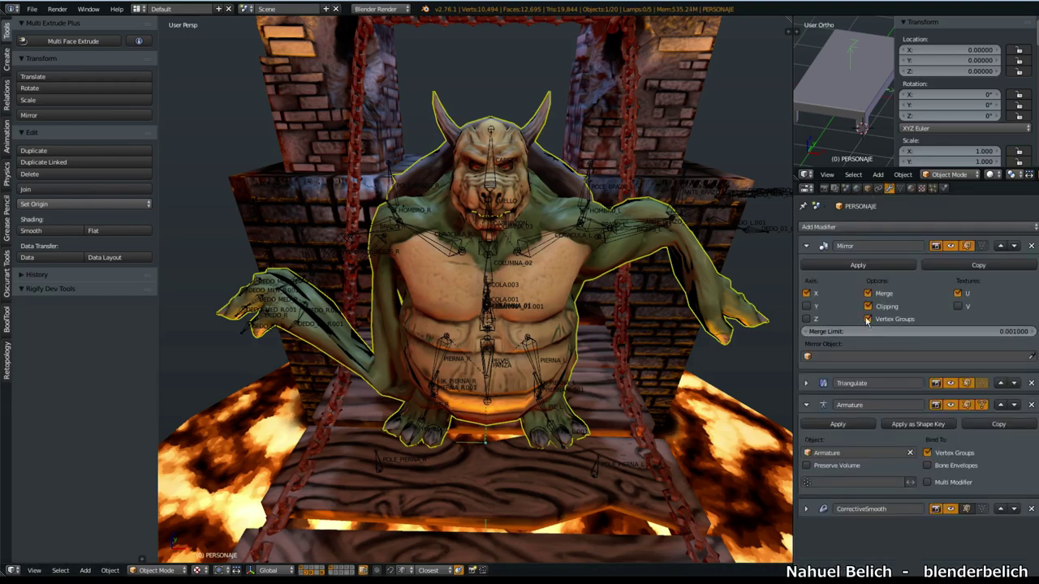
pyautogui.click(900, 187)
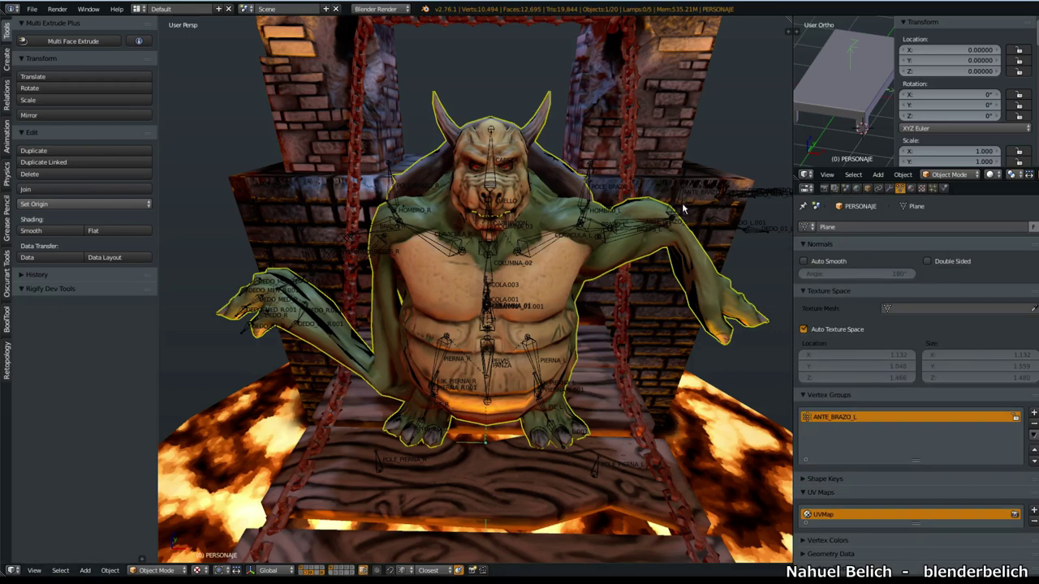
pyautogui.click(1034, 413)
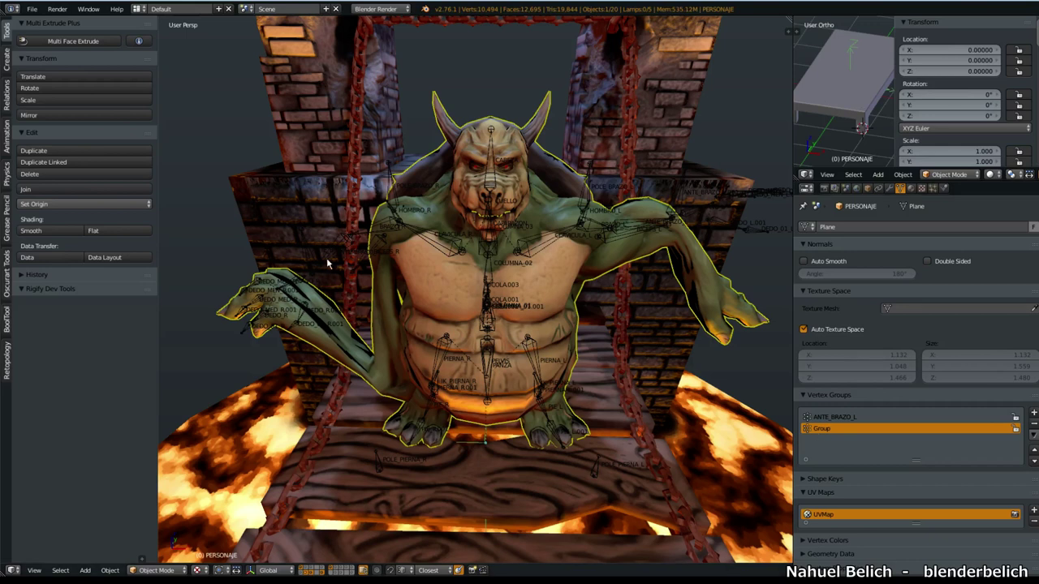
# Step: Make the ANTE_BRAZO_L group active and compare the character with the Mirror modifier's viewport display off and on
pyautogui.click(839, 418)
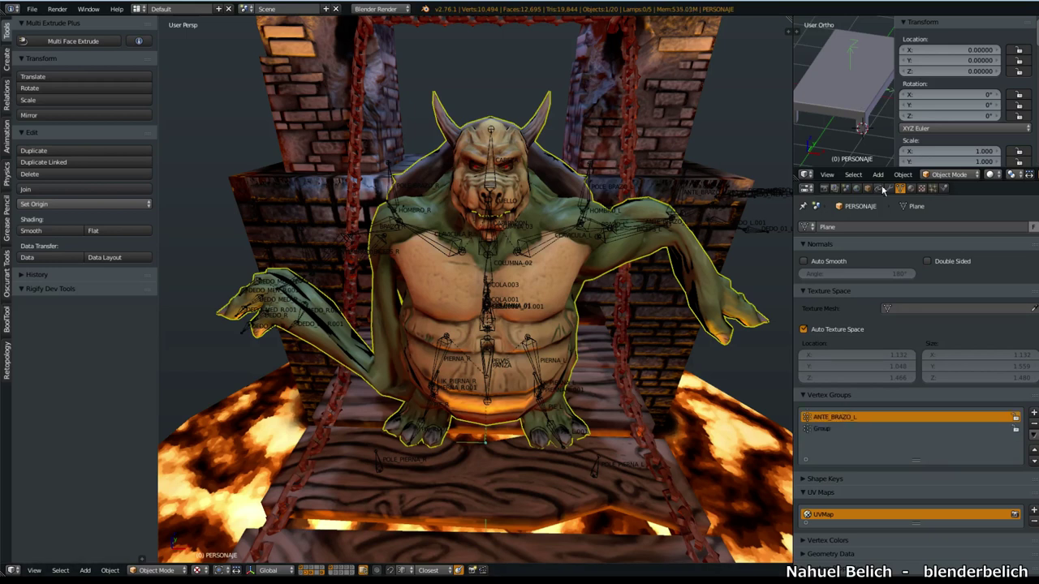
pyautogui.click(889, 189)
pyautogui.click(952, 246)
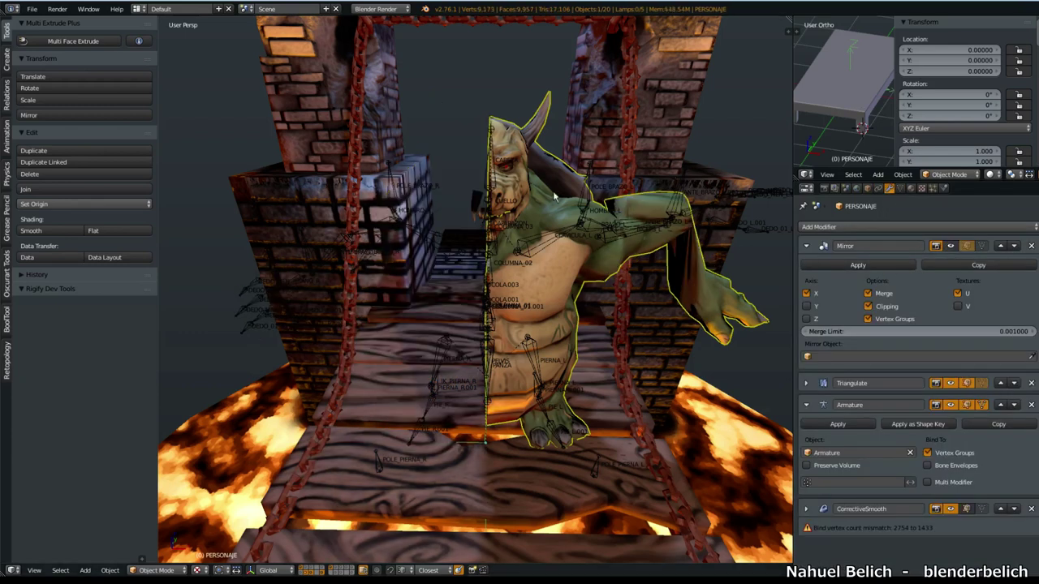
pyautogui.click(951, 246)
# Step: Rename the new vertex group as ANTE_BRAZO_R
pyautogui.click(899, 189)
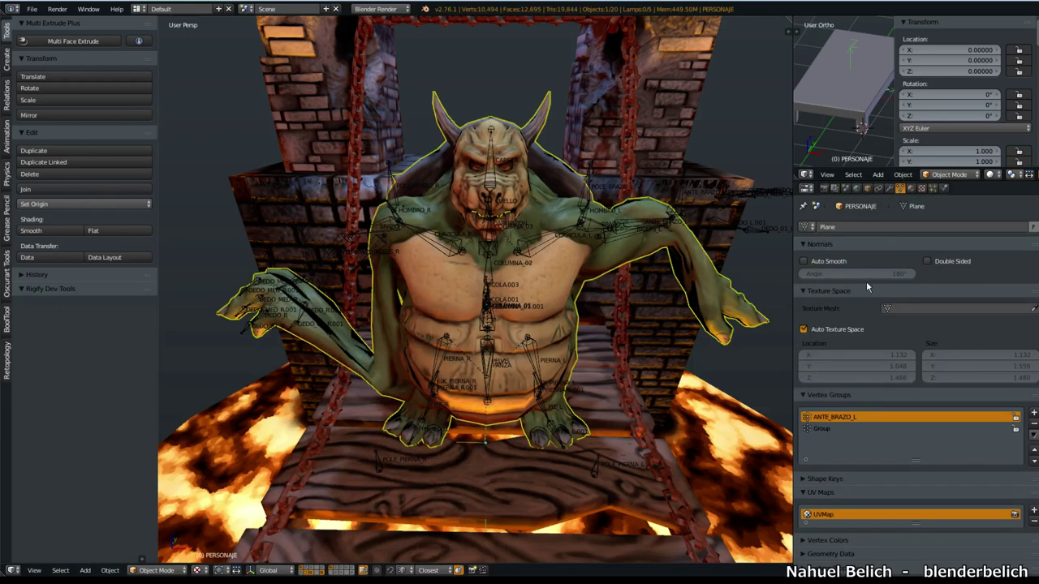
pyautogui.doubleClick(833, 429)
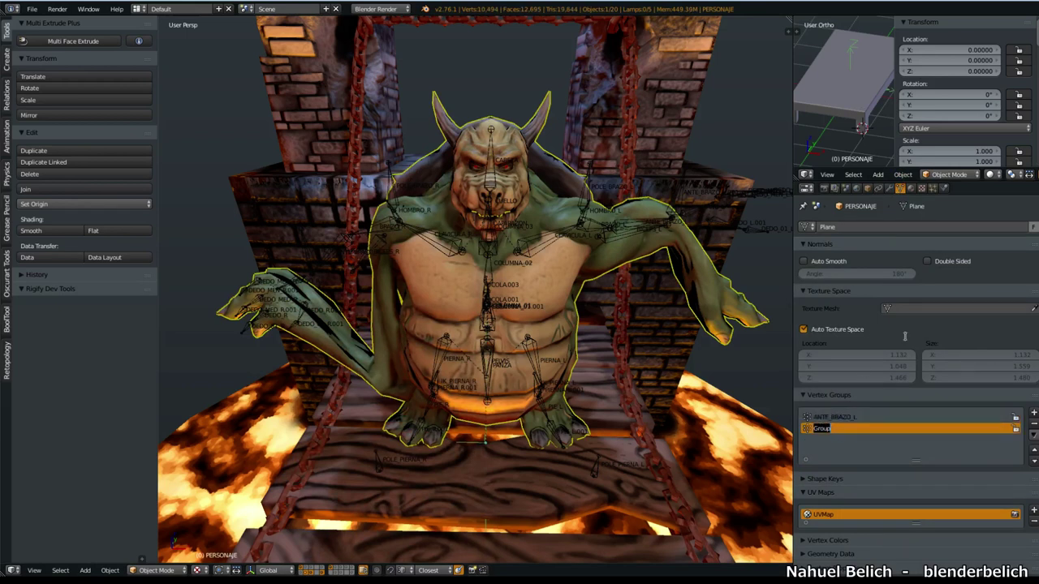
pyautogui.write('Ant')
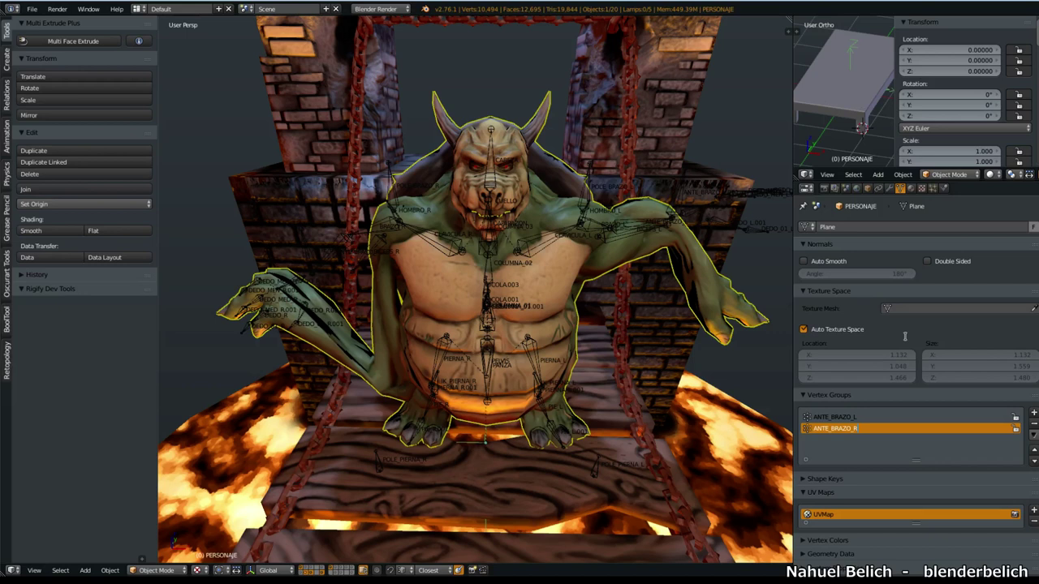
pyautogui.press('Return')
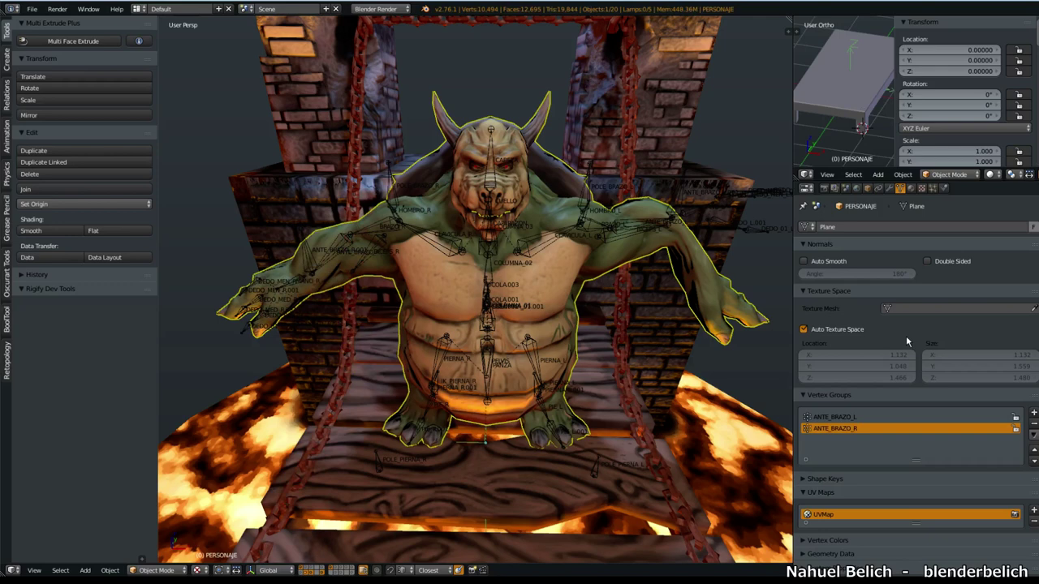
# Step: Make the ANTE_BRAZO_L vertex group active and inspect both arms of the character
pyautogui.moveTo(492, 304); pyautogui.dragTo(494, 294, button='middle')
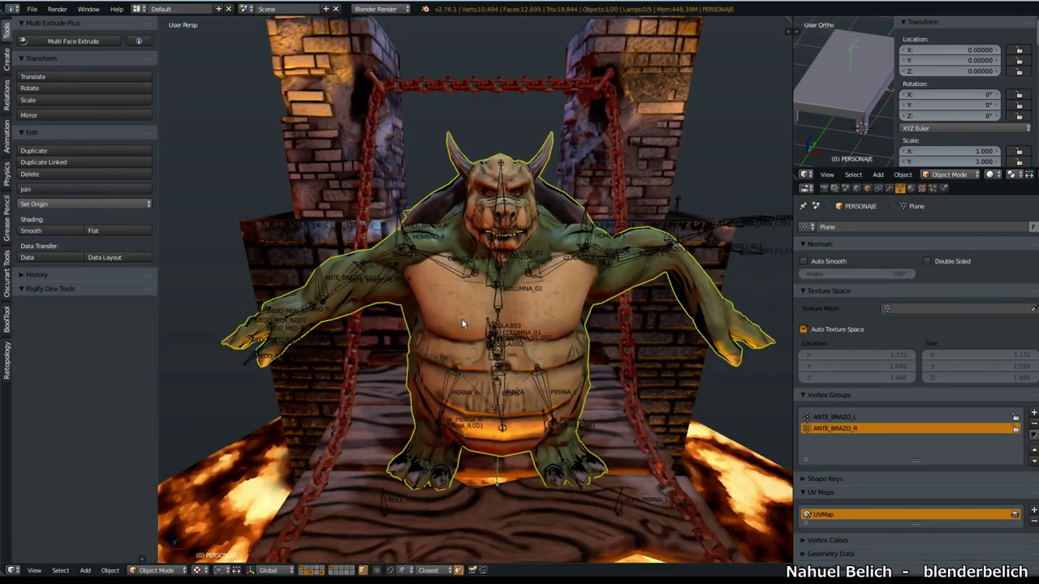
pyautogui.click(841, 419)
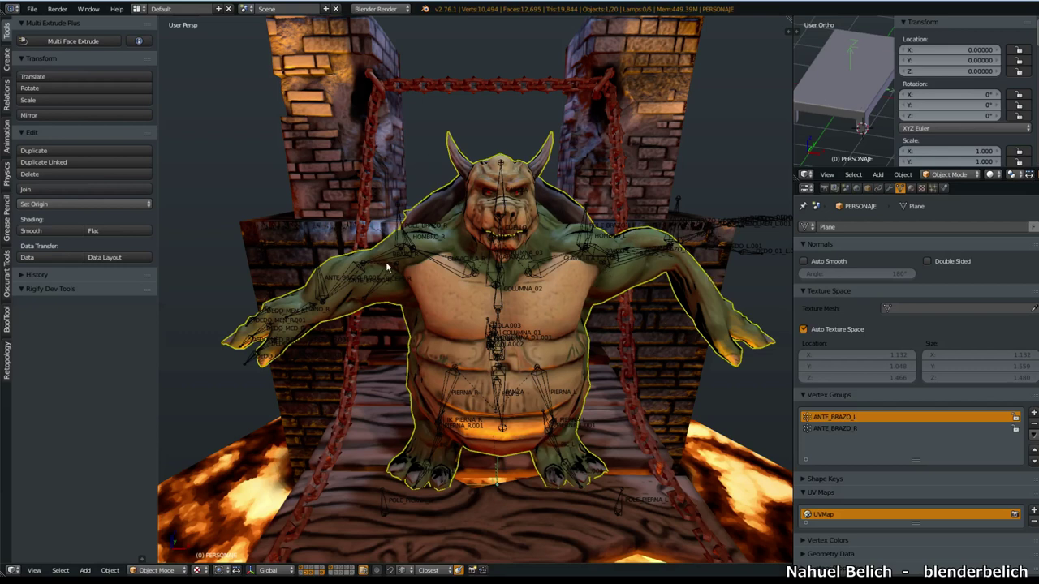
pyautogui.moveTo(389, 274); pyautogui.dragTo(410, 309, button='middle')
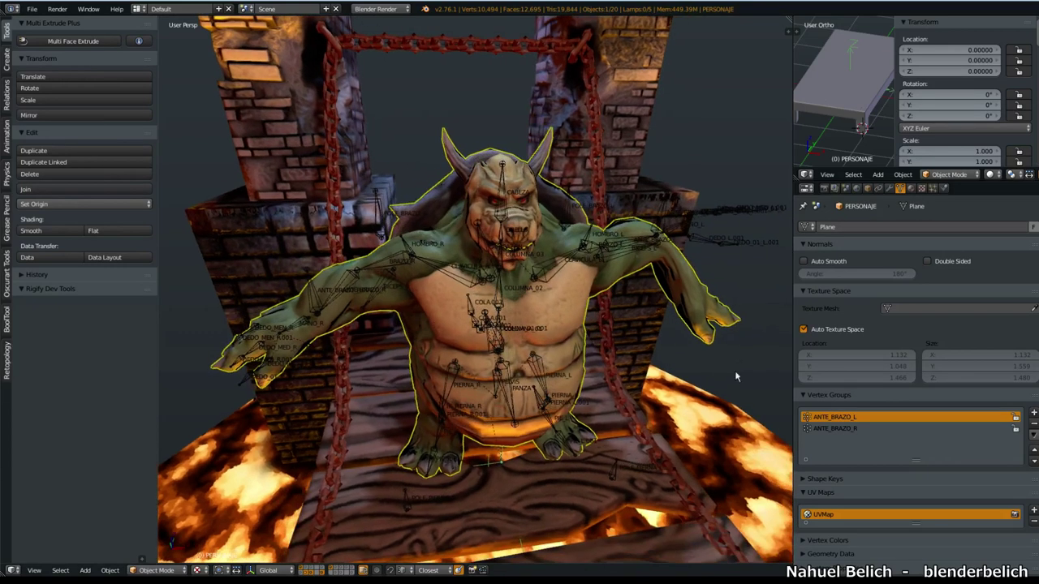
# Step: Compare the ANTE_BRAZO_L and ANTE_BRAZO_R vertex groups in the list, leaving ANTE_BRAZO_R active
pyautogui.click(839, 431)
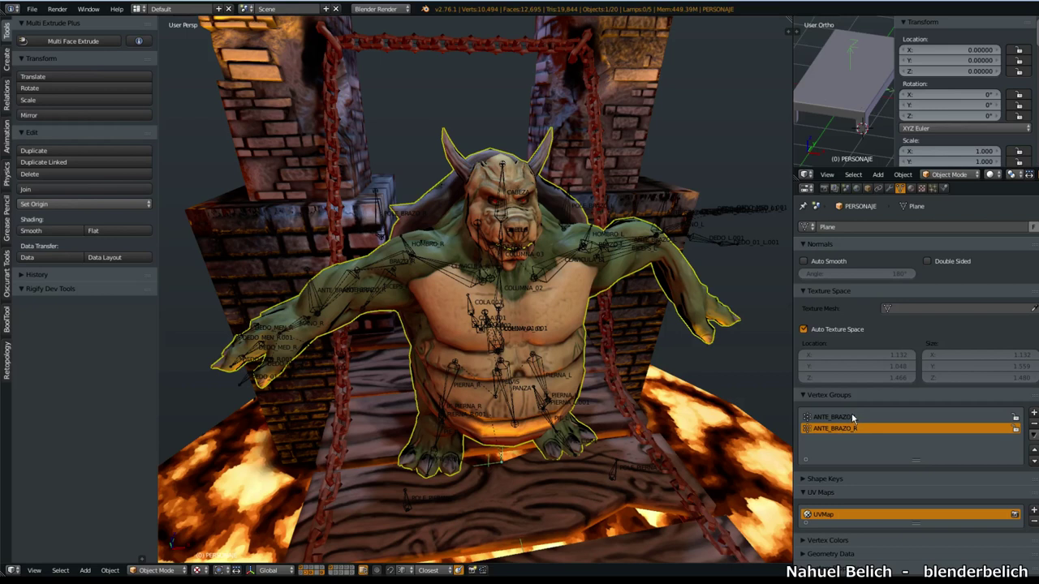
pyautogui.click(849, 416)
pyautogui.click(853, 431)
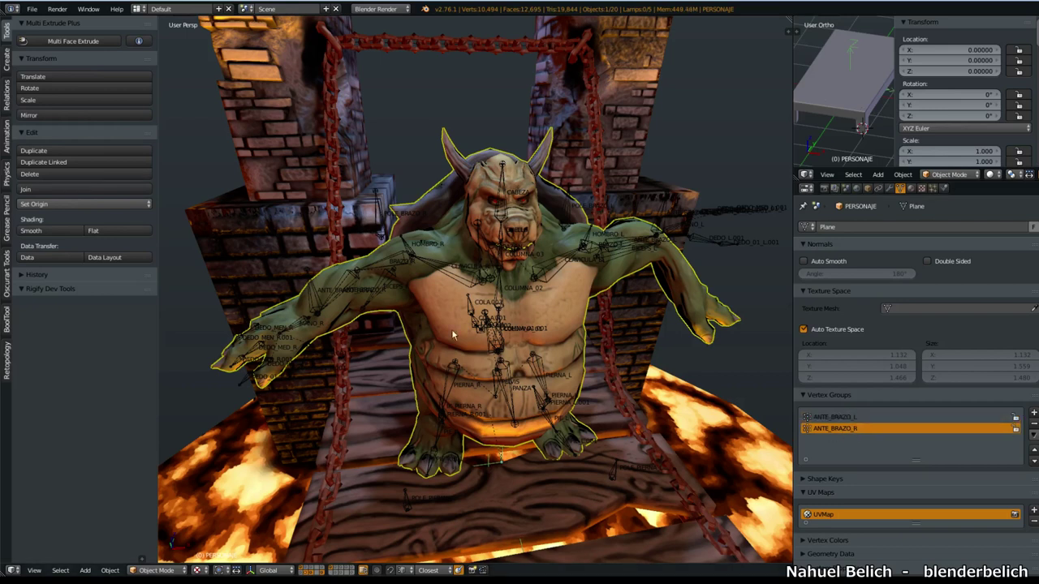
pyautogui.moveTo(453, 331); pyautogui.dragTo(340, 226, button='middle')
pyautogui.moveTo(325, 284); pyautogui.dragTo(350, 260, button='middle')
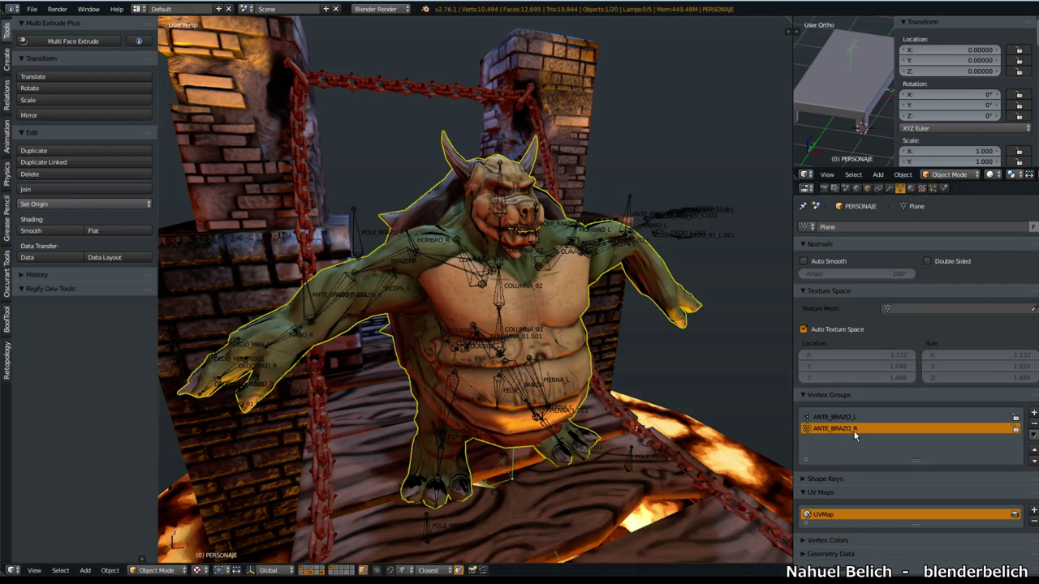
# Step: Move the ANTE_BRAZO_R.001 control bone of the armature to test the deformation of the ogre's right forearm
pyautogui.rightClick(316, 300)
pyautogui.press('g')
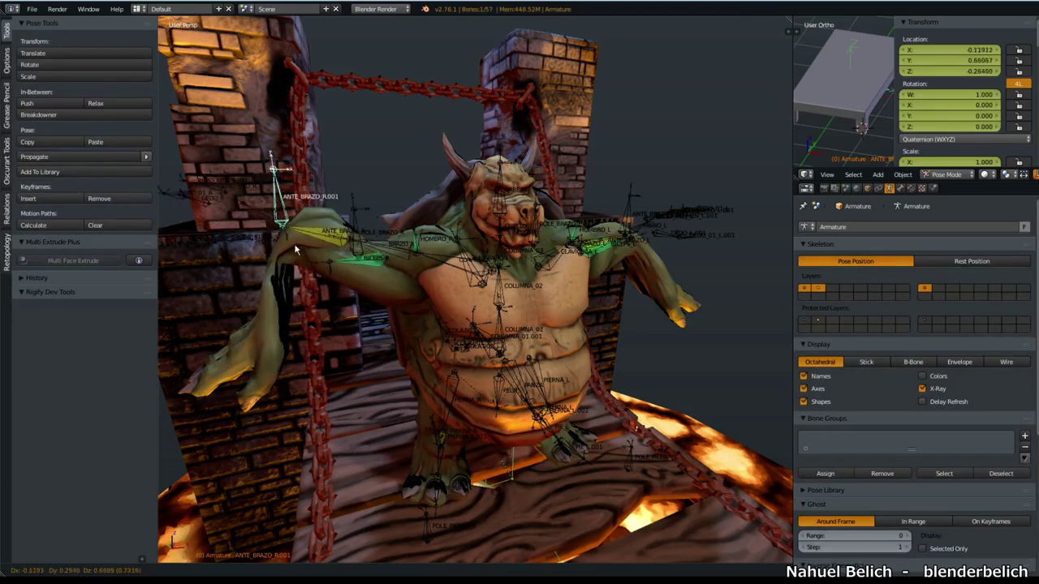
pyautogui.click(314, 306)
pyautogui.moveTo(314, 317); pyautogui.dragTo(367, 359, button='middle')
pyautogui.moveTo(489, 302); pyautogui.dragTo(496, 295, button='middle')
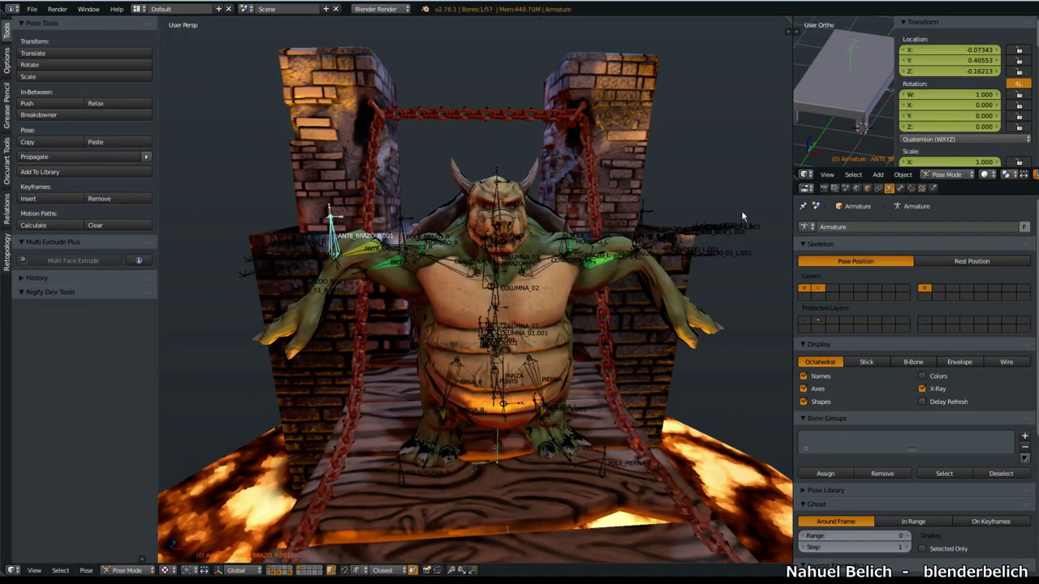
# Step: Reselect the character, hide the Mirror modifier's effect in the viewport, and inspect the remaining half of the body
pyautogui.rightClick(445, 281)
pyautogui.moveTo(586, 281); pyautogui.dragTo(628, 278, button='middle')
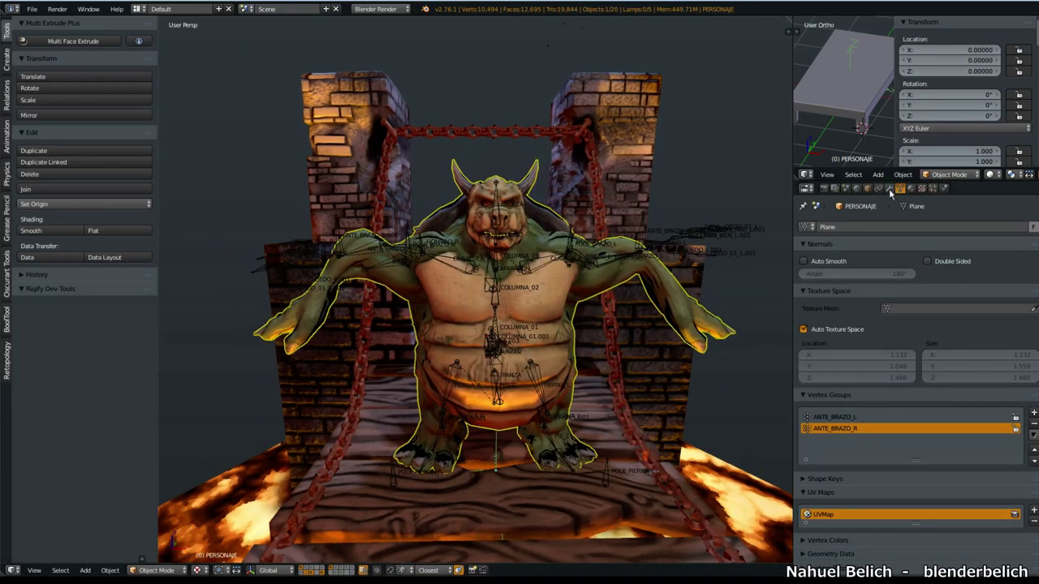
pyautogui.click(890, 189)
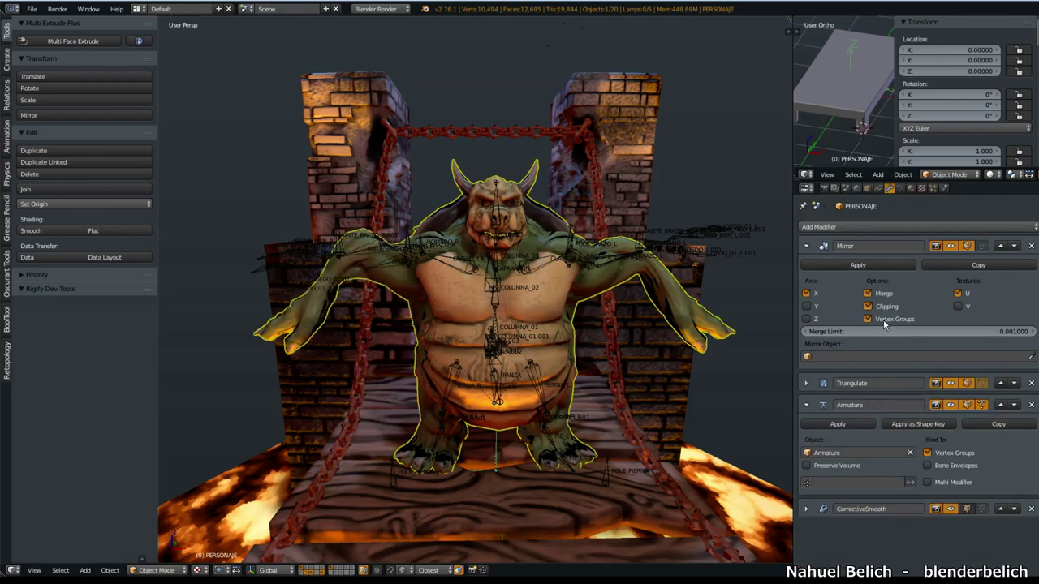
pyautogui.click(951, 246)
pyautogui.moveTo(570, 277); pyautogui.dragTo(535, 253, button='middle')
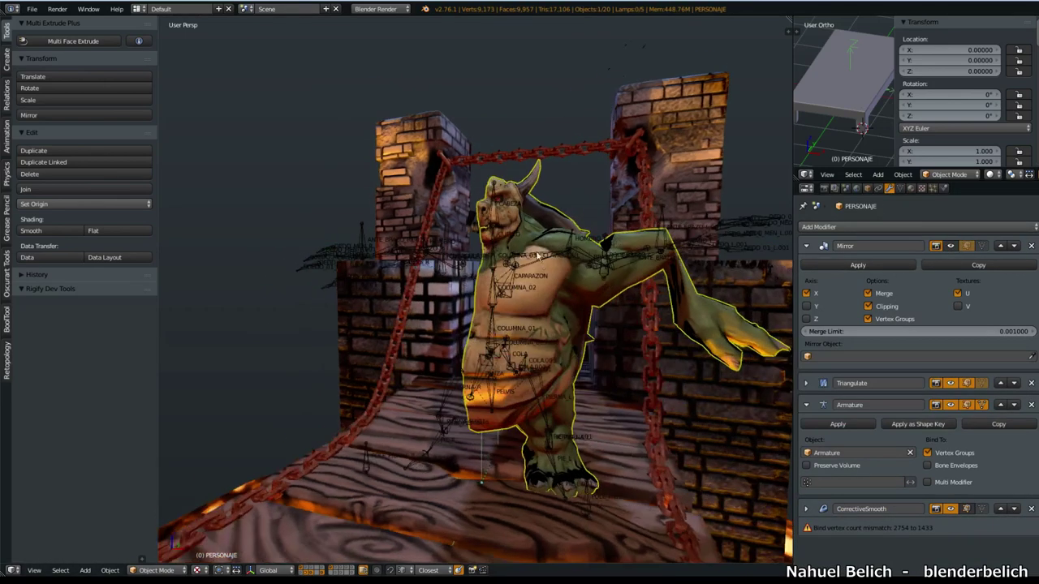
pyautogui.moveTo(534, 380); pyautogui.dragTo(539, 271, button='middle')
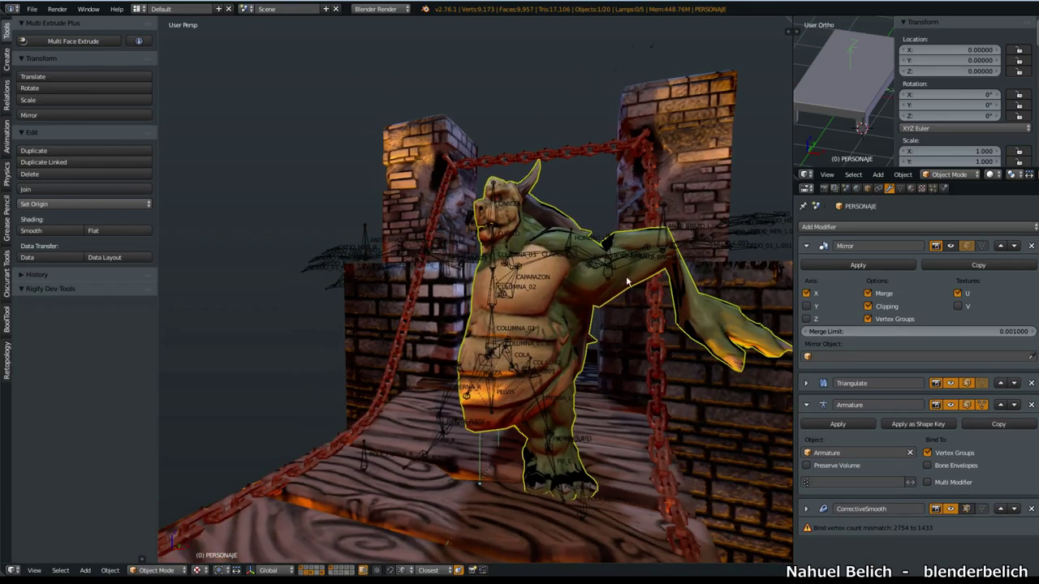
pyautogui.moveTo(626, 281); pyautogui.dragTo(634, 307, button='middle')
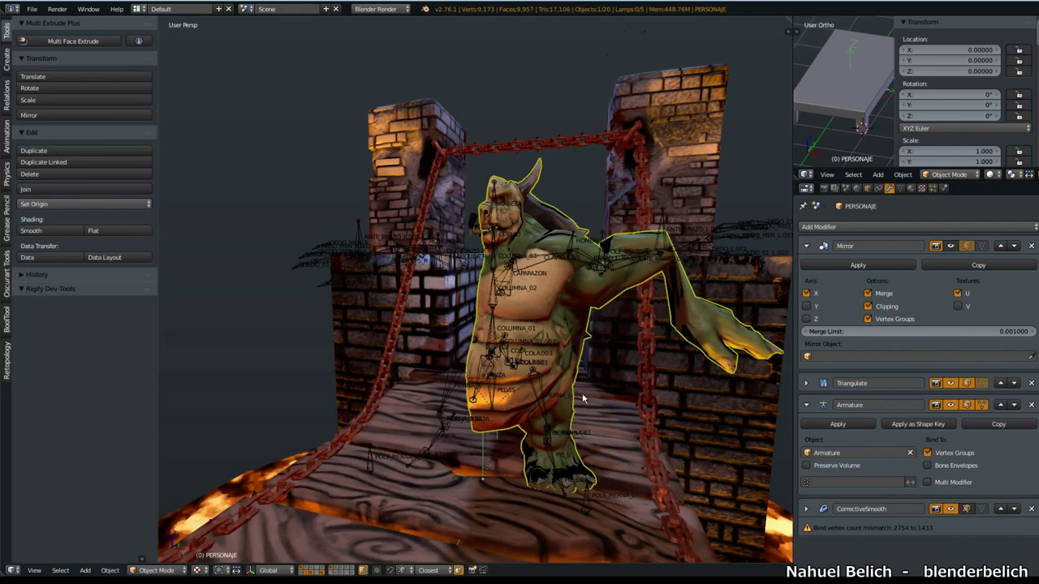
pyautogui.moveTo(584, 395); pyautogui.dragTo(579, 393, button='middle')
pyautogui.moveTo(540, 261); pyautogui.dragTo(570, 287, button='middle')
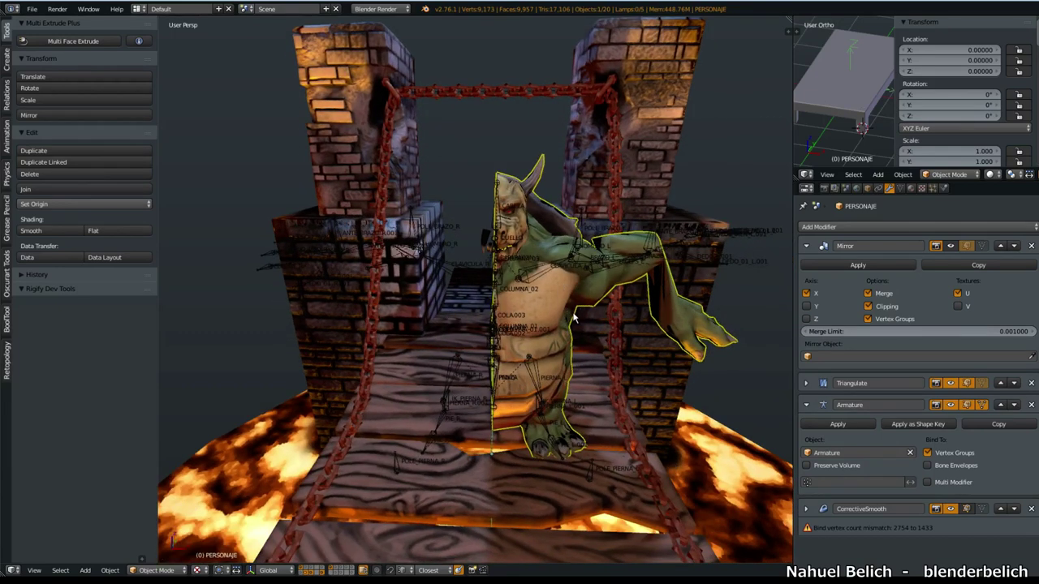
# Step: Recheck the vertex group list and restore the Mirror modifier's viewport display to compare both arms
pyautogui.click(899, 192)
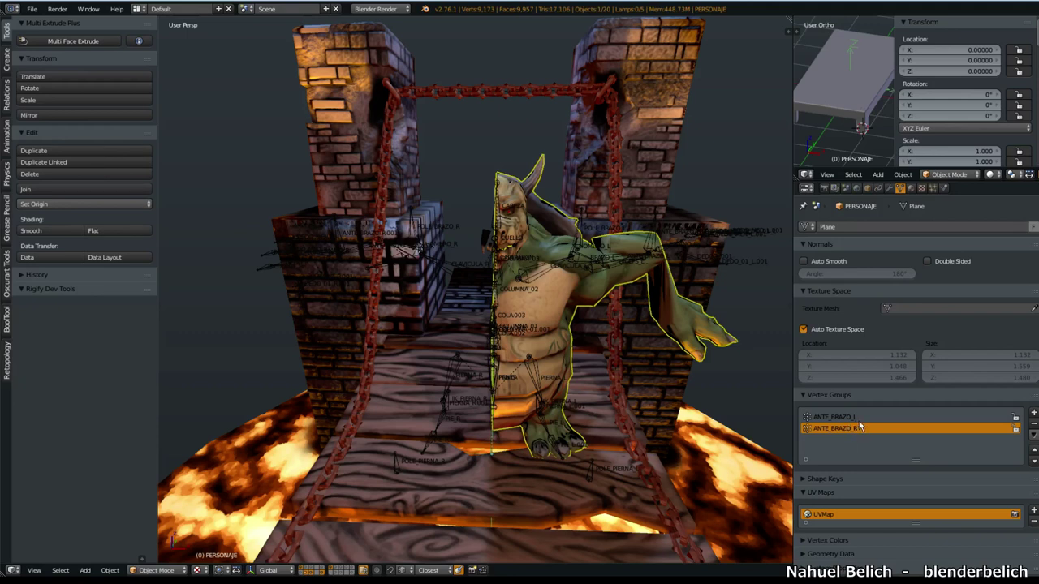
pyautogui.moveTo(608, 364); pyautogui.dragTo(638, 327, button='middle')
pyautogui.click(890, 189)
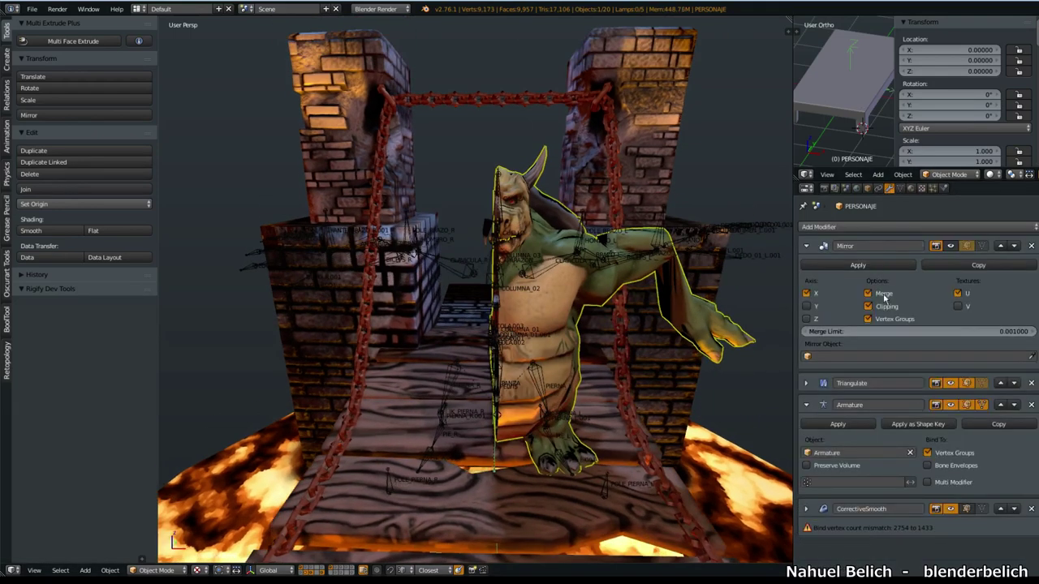
pyautogui.click(952, 247)
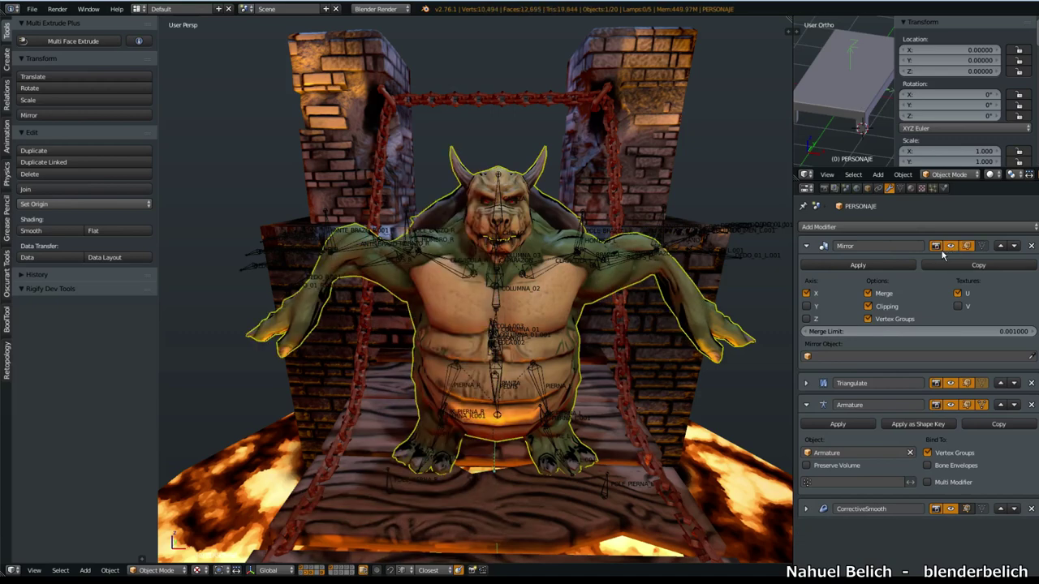
pyautogui.moveTo(561, 282); pyautogui.dragTo(477, 301, button='middle')
pyautogui.moveTo(367, 254); pyautogui.dragTo(536, 292, button='middle')
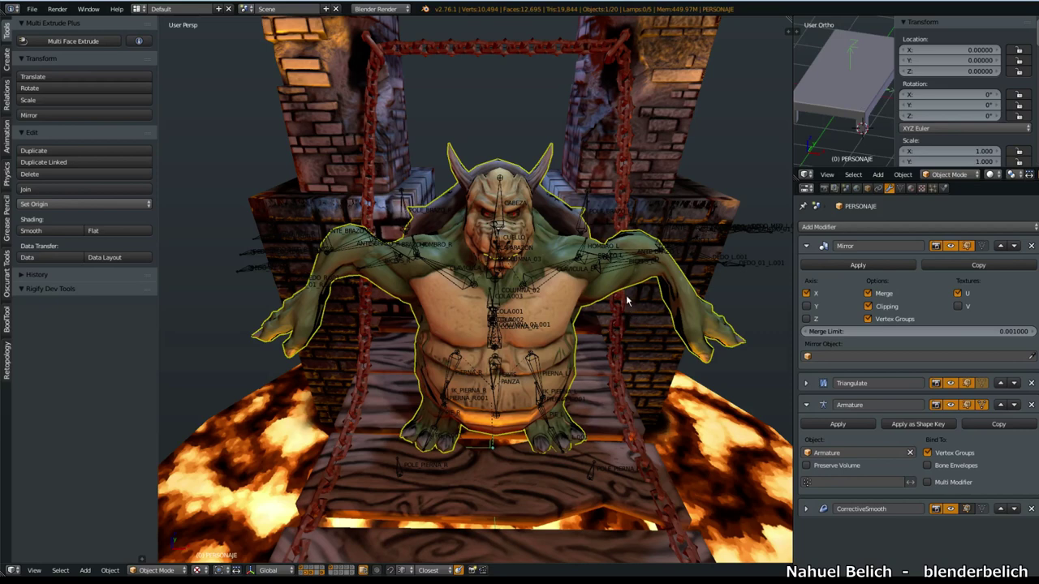
pyautogui.moveTo(626, 290); pyautogui.dragTo(618, 274, button='middle')
pyautogui.moveTo(599, 317); pyautogui.dragTo(599, 301, button='middle')
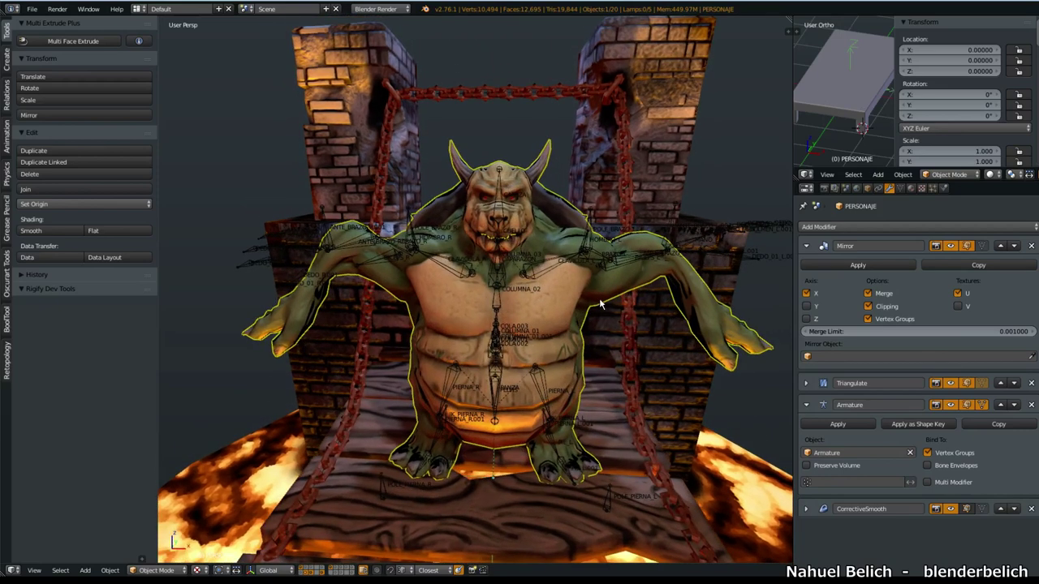
pyautogui.scroll(3, 625, 323)
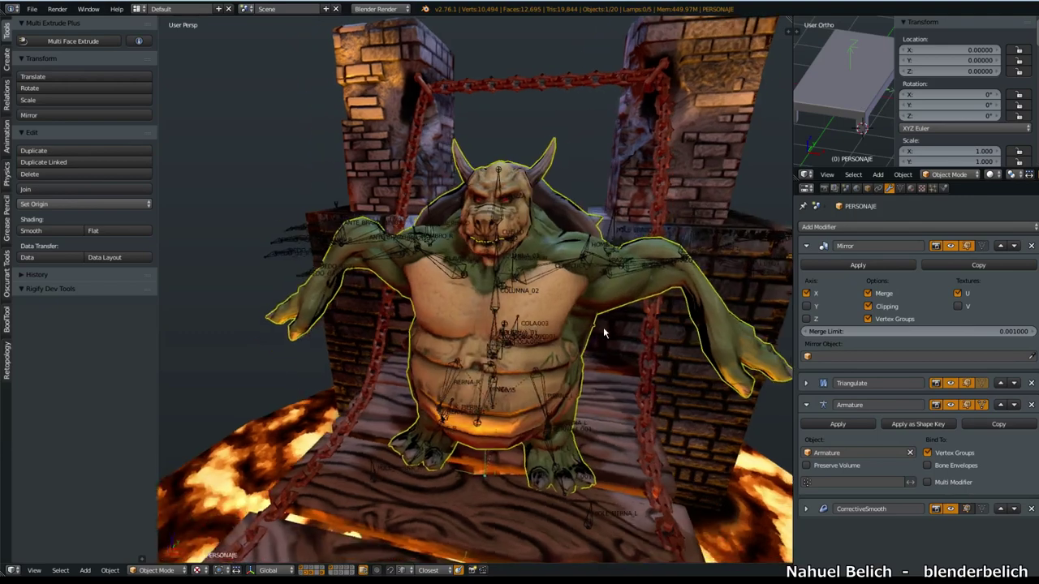
# Step: Try painting MANO_L weights over the ogre's left forearm and hand in Weight Paint mode, with brush strength 1.000
pyautogui.moveTo(733, 288); pyautogui.dragTo(603, 335, button='middle')
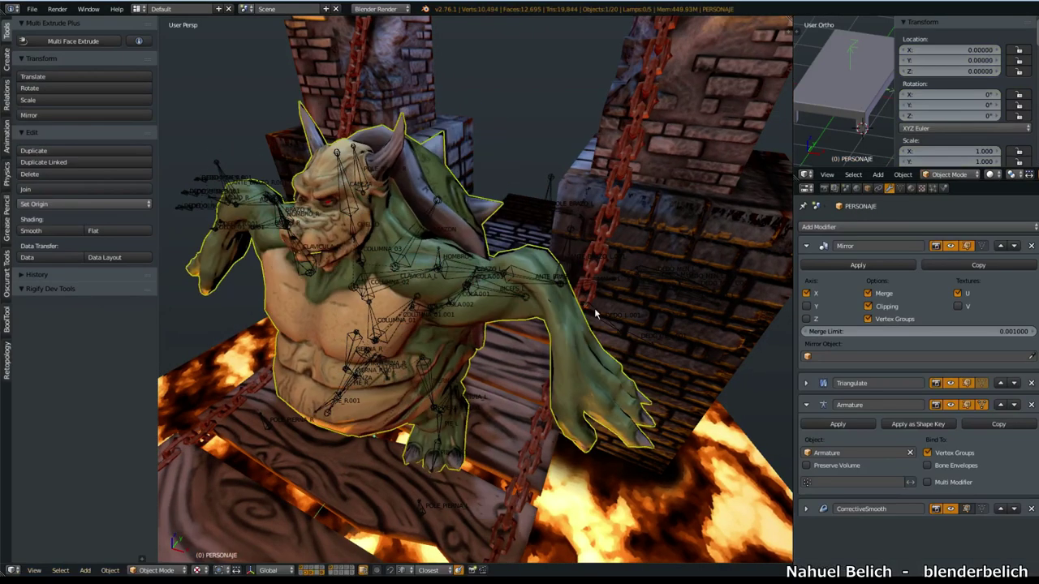
pyautogui.press('Tab')
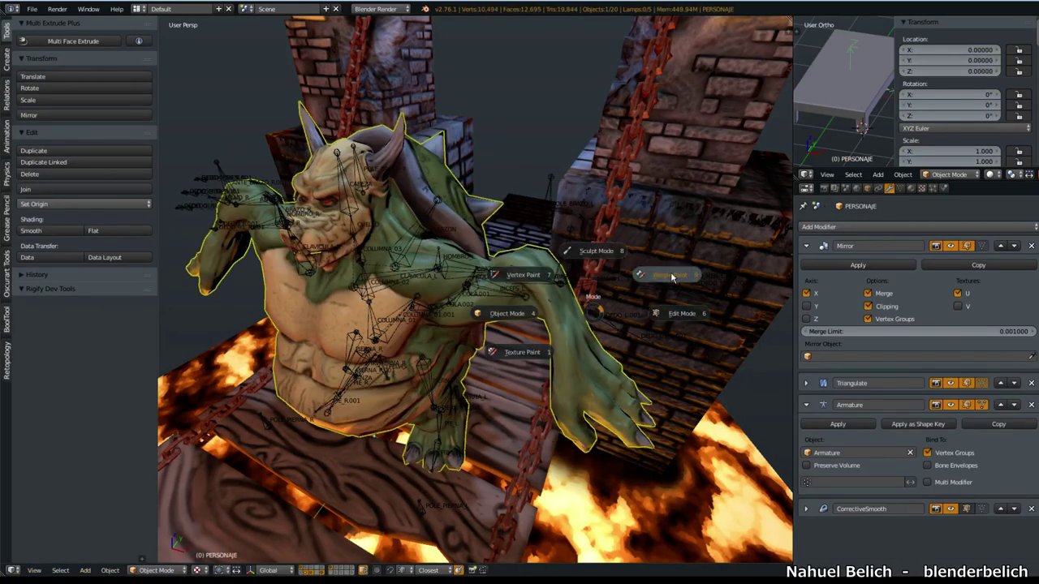
pyautogui.click(672, 277)
pyautogui.moveTo(661, 279); pyautogui.dragTo(615, 369, button='middle')
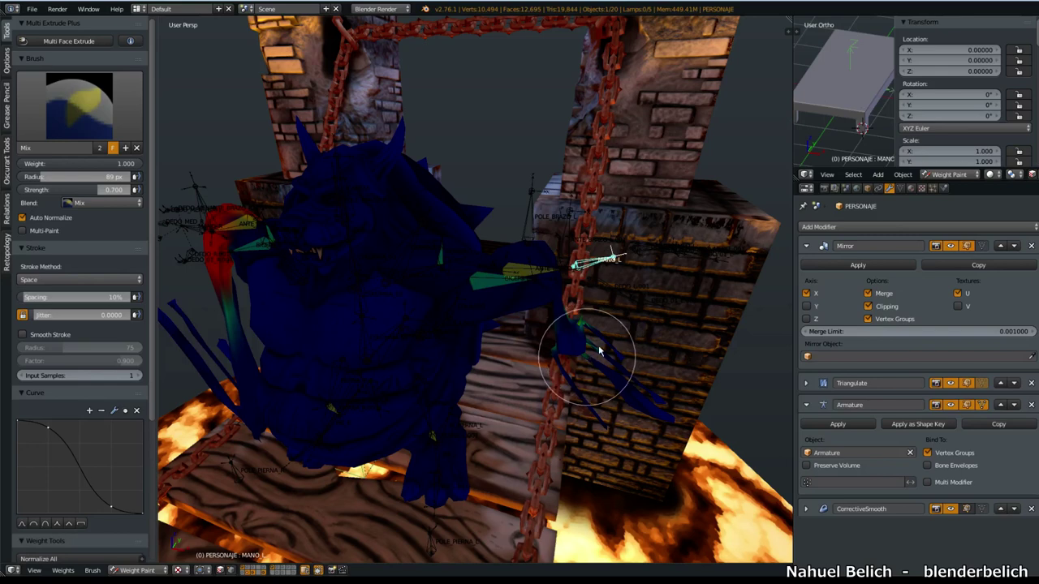
pyautogui.moveTo(636, 401)
pyautogui.mouseDown(button='middle')
pyautogui.moveTo(613, 360)
pyautogui.moveTo(638, 389)
pyautogui.moveTo(622, 393)
pyautogui.mouseUp(button='middle')
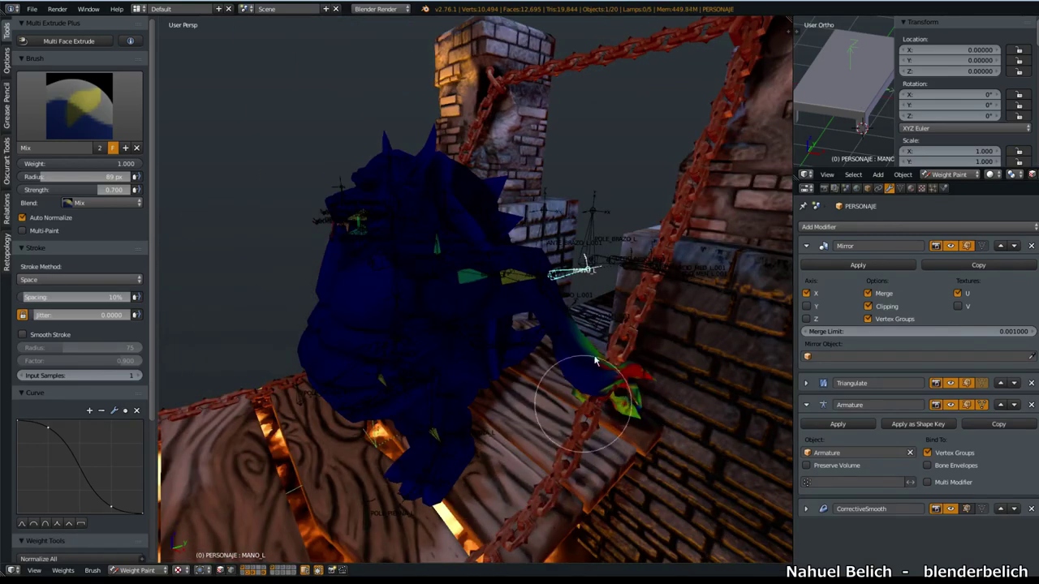
pyautogui.moveTo(104, 190); pyautogui.dragTo(142, 193)
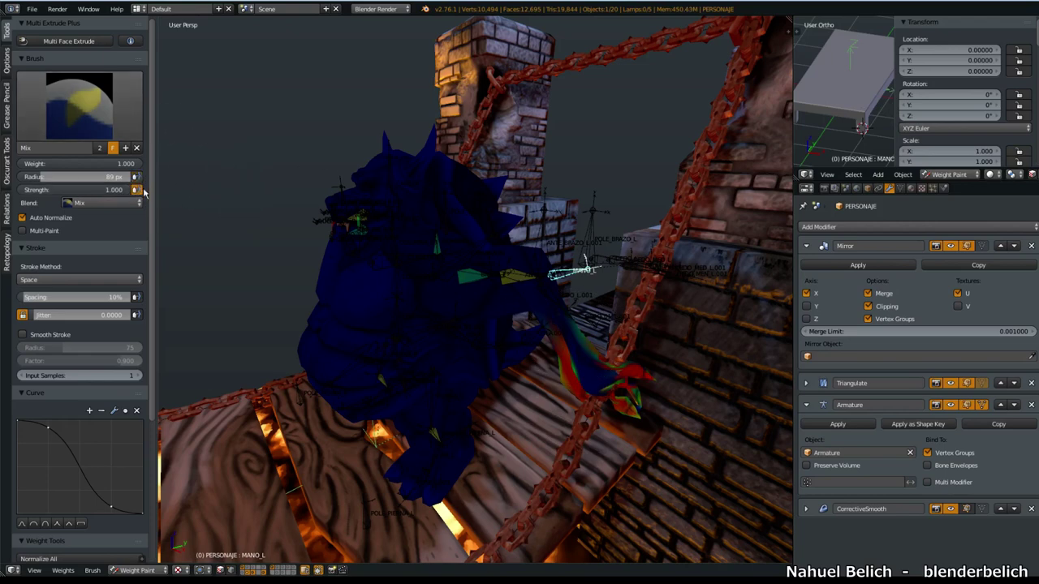
pyautogui.moveTo(622, 390)
pyautogui.mouseDown(button='middle')
pyautogui.moveTo(626, 406)
pyautogui.moveTo(507, 445)
pyautogui.moveTo(465, 408)
pyautogui.mouseUp(button='middle')
pyautogui.moveTo(461, 410)
pyautogui.mouseDown()
pyautogui.moveTo(435, 473)
pyautogui.moveTo(440, 540)
pyautogui.mouseUp()
pyautogui.moveTo(440, 540)
pyautogui.mouseDown(button='middle')
pyautogui.moveTo(516, 473)
pyautogui.moveTo(614, 479)
pyautogui.mouseUp(button='middle')
pyautogui.moveTo(595, 429); pyautogui.dragTo(625, 420, button='middle')
pyautogui.click(900, 188)
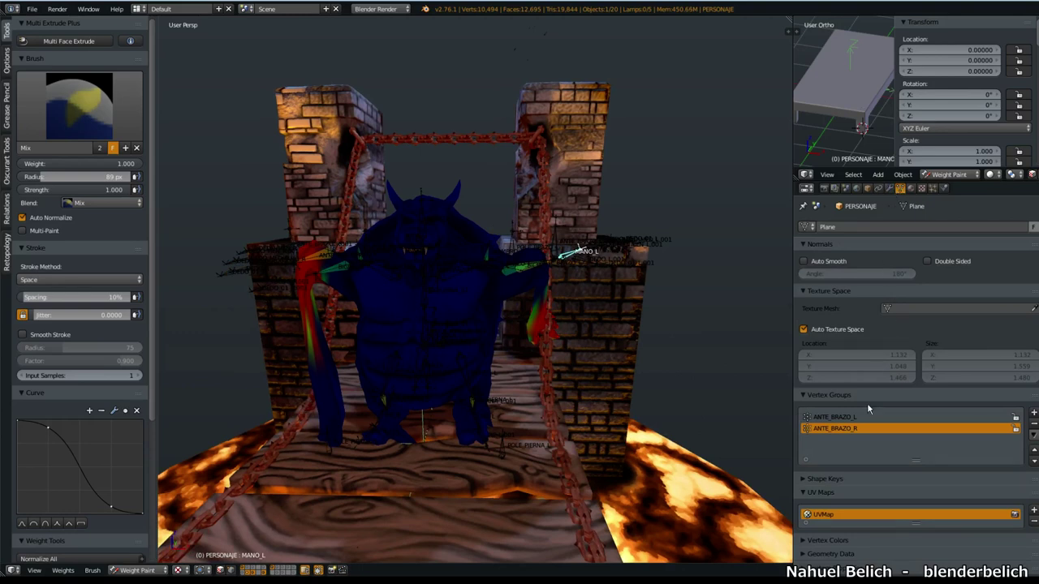
# Step: Undo the trial MANO_L weight strokes and the brush strength change, and return to Object Mode
pyautogui.hotkey('ctrl', 'z')
pyautogui.hotkey('ctrl', 'z')
pyautogui.hotkey('ctrl', 'z')
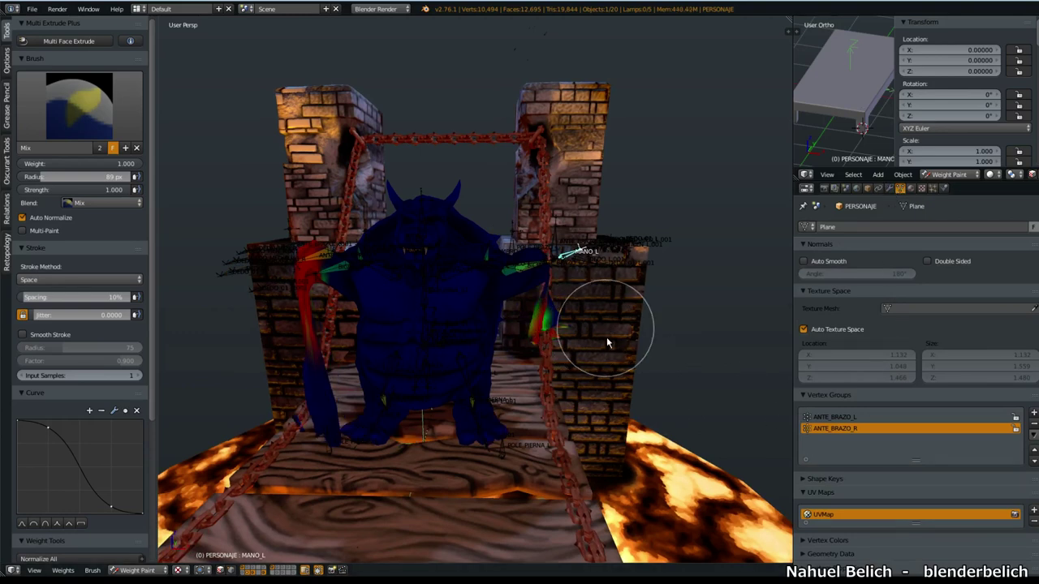
pyautogui.hotkey('ctrl', 'z')
pyautogui.hotkey('ctrl', 'z')
pyautogui.moveTo(612, 379); pyautogui.dragTo(576, 394, button='middle')
pyautogui.hotkey('ctrl', 'z')
pyautogui.hotkey('ctrl', 'z')
pyautogui.hotkey('ctrl', 'z')
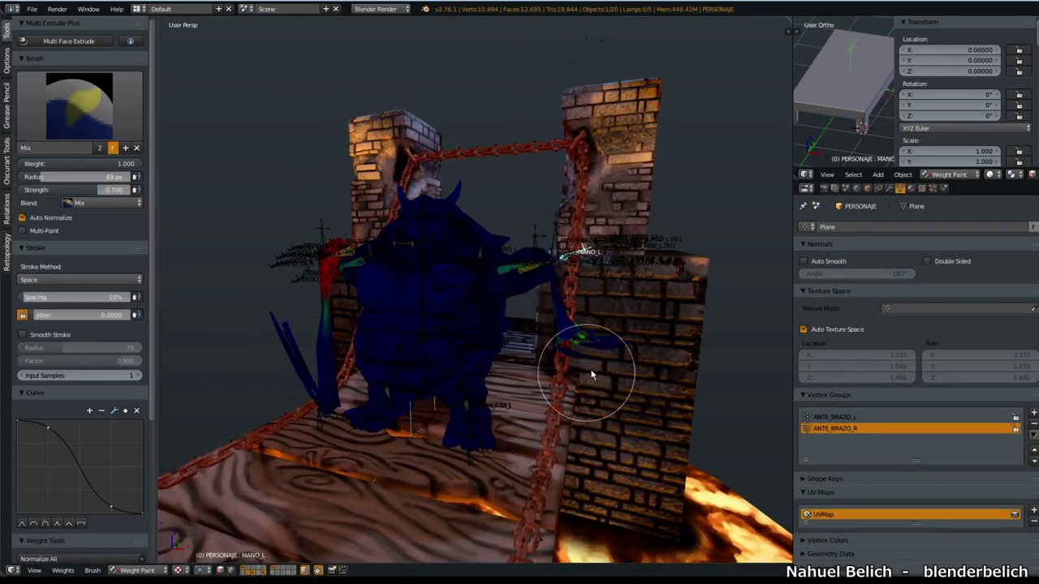
pyautogui.hotkey('ctrl', 'z')
pyautogui.hotkey('ctrl', 'z')
pyautogui.moveTo(605, 360); pyautogui.dragTo(584, 385, button='middle')
pyautogui.scroll(1, 601, 365)
pyautogui.press('Tab')
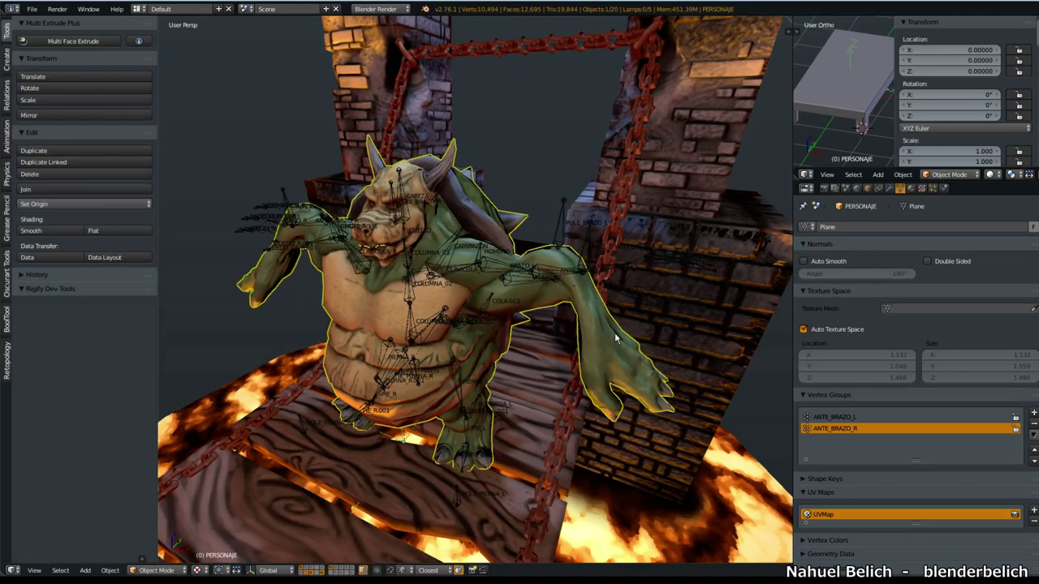
# Step: Enter Weight Paint mode, select the left hand bone MANO_L, and add a vertex group for it
pyautogui.hotkey('ctrl', 'Tab')
pyautogui.scroll(5, 641, 298)
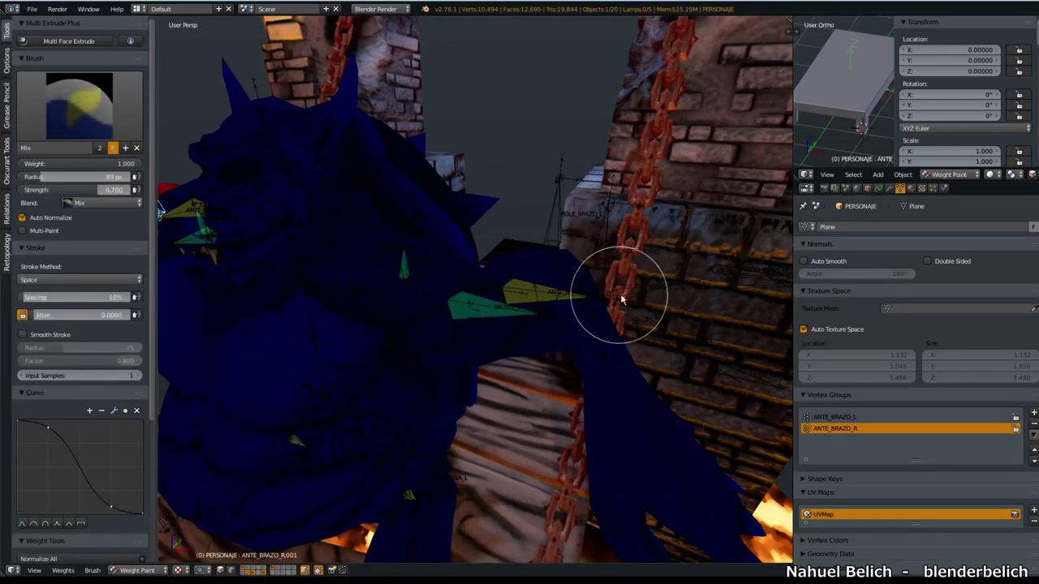
pyautogui.rightClick(626, 298)
pyautogui.moveTo(626, 298); pyautogui.dragTo(625, 320, button='middle')
pyautogui.moveTo(921, 437); pyautogui.dragTo(981, 444)
pyautogui.click(1024, 414)
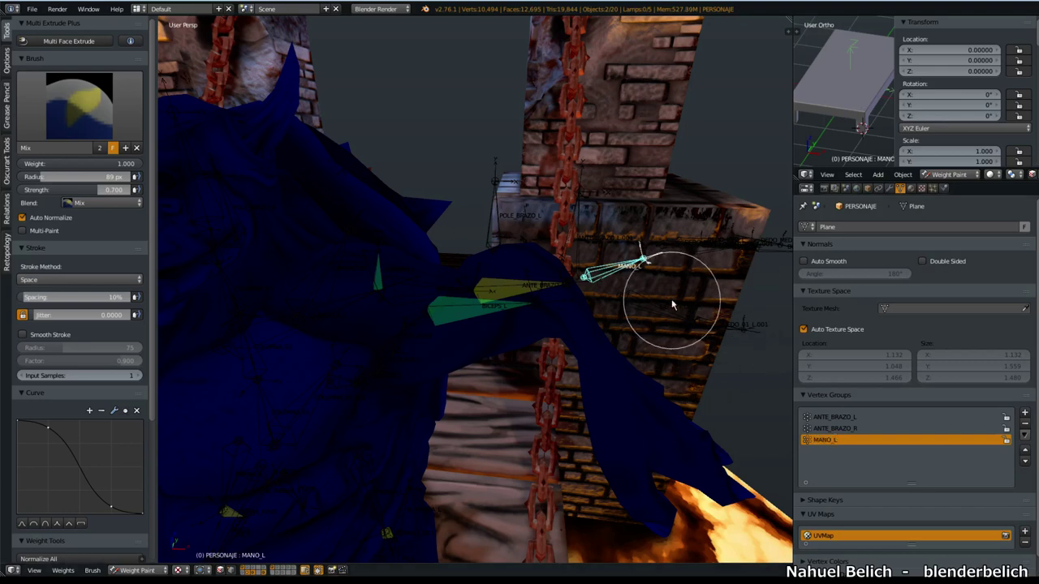
# Step: Enlarge the brush radius to 178 px and paint full MANO_L weight over the whole left hand and its fingers
pyautogui.moveTo(673, 304)
pyautogui.mouseDown()
pyautogui.moveTo(631, 430)
pyautogui.moveTo(625, 377)
pyautogui.moveTo(593, 365)
pyautogui.mouseUp()
pyautogui.scroll(-3, 625, 372)
pyautogui.press('f')
pyautogui.click(771, 365)
pyautogui.moveTo(698, 397)
pyautogui.mouseDown()
pyautogui.moveTo(635, 417)
pyautogui.moveTo(615, 294)
pyautogui.moveTo(647, 249)
pyautogui.mouseUp()
pyautogui.moveTo(647, 253); pyautogui.dragTo(636, 452, button='middle')
pyautogui.moveTo(636, 442)
pyautogui.mouseDown()
pyautogui.moveTo(628, 309)
pyautogui.moveTo(630, 337)
pyautogui.moveTo(618, 318)
pyautogui.mouseUp()
pyautogui.moveTo(619, 318)
pyautogui.mouseDown(button='middle')
pyautogui.moveTo(522, 429)
pyautogui.moveTo(557, 325)
pyautogui.moveTo(394, 301)
pyautogui.moveTo(333, 248)
pyautogui.moveTo(397, 382)
pyautogui.moveTo(399, 352)
pyautogui.moveTo(381, 325)
pyautogui.mouseUp(button='middle')
pyautogui.moveTo(343, 440)
pyautogui.mouseDown()
pyautogui.moveTo(339, 398)
pyautogui.moveTo(382, 288)
pyautogui.moveTo(378, 335)
pyautogui.moveTo(403, 295)
pyautogui.mouseUp()
pyautogui.moveTo(417, 264)
pyautogui.mouseDown(button='middle')
pyautogui.moveTo(469, 177)
pyautogui.moveTo(410, 255)
pyautogui.moveTo(503, 203)
pyautogui.moveTo(406, 219)
pyautogui.moveTo(573, 275)
pyautogui.moveTo(536, 365)
pyautogui.moveTo(659, 332)
pyautogui.moveTo(563, 441)
pyautogui.moveTo(534, 338)
pyautogui.moveTo(354, 383)
pyautogui.moveTo(385, 330)
pyautogui.mouseUp(button='middle')
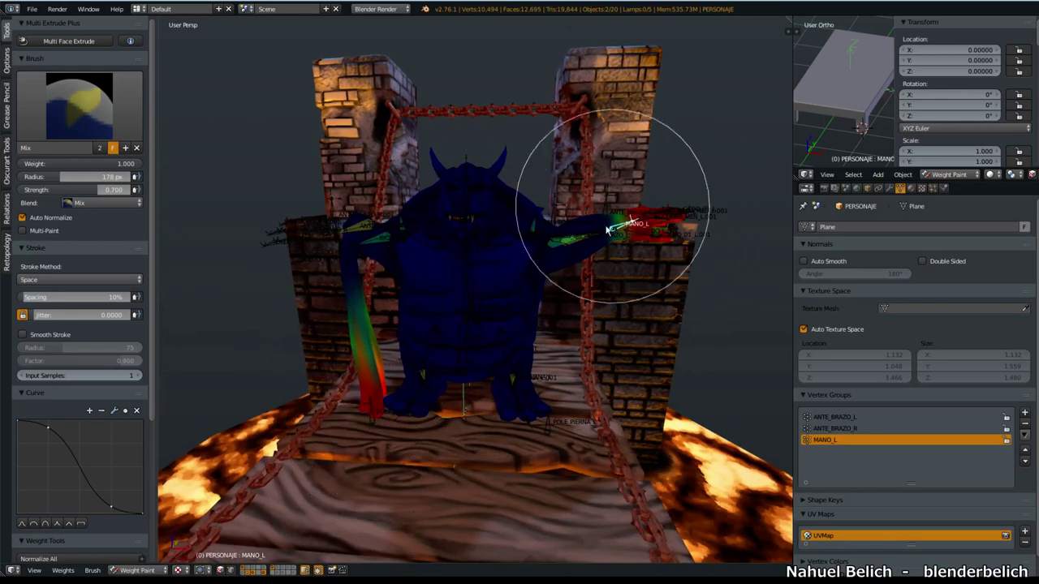
# Step: Add another vertex group and rename it as MANO_R
pyautogui.moveTo(505, 341); pyautogui.dragTo(813, 395, button='middle')
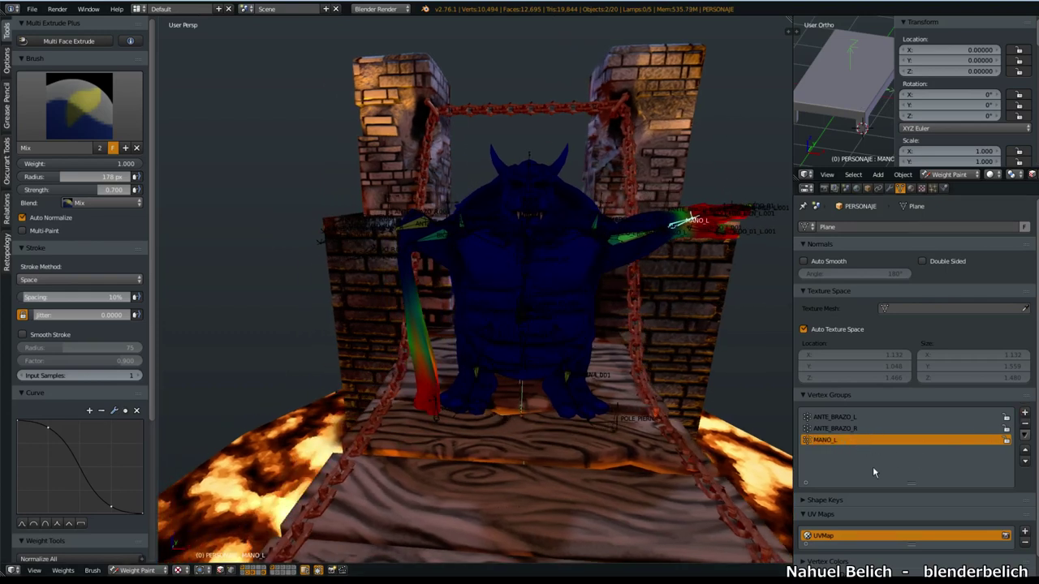
pyautogui.click(1024, 413)
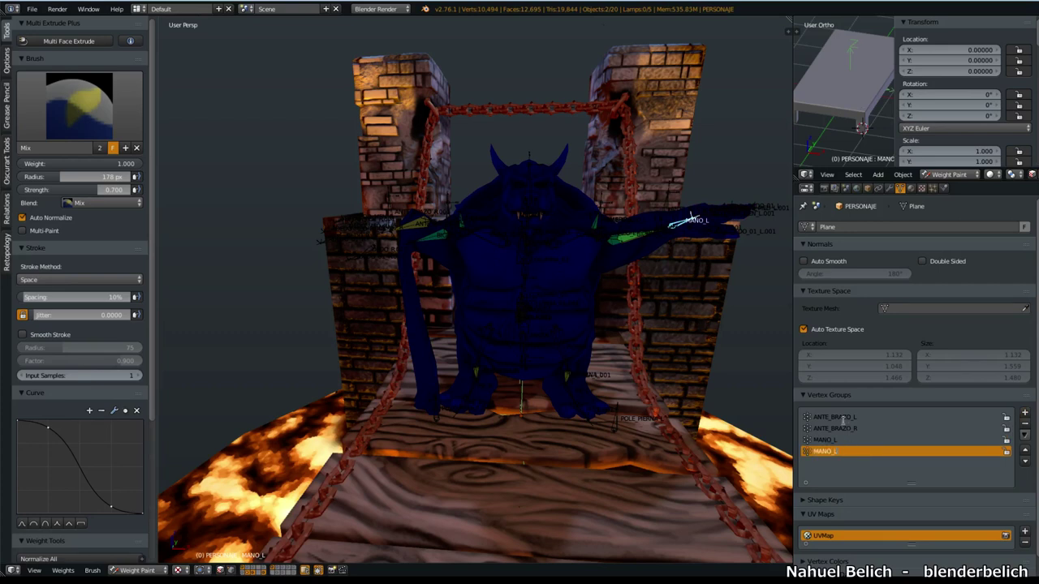
pyautogui.press('Return')
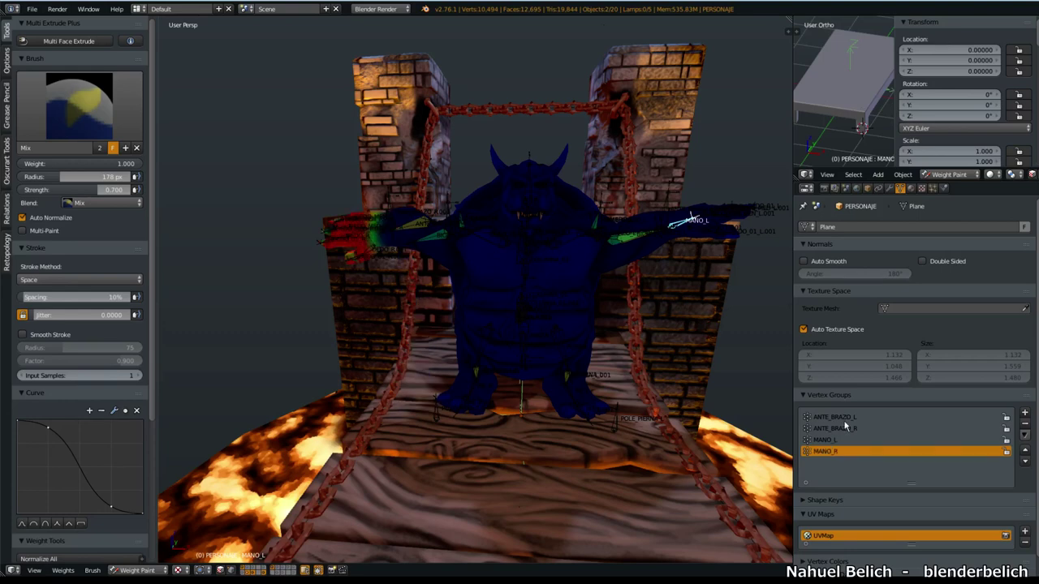
# Step: Leave weight painting, select the armature in Pose Mode, and move the ANTE_BRAZO_R.001 control bone to test the right hand
pyautogui.hotkey('ctrl', 'Tab')
pyautogui.moveTo(400, 276)
pyautogui.mouseDown(button='middle')
pyautogui.moveTo(419, 262)
pyautogui.moveTo(429, 230)
pyautogui.moveTo(432, 281)
pyautogui.mouseUp(button='middle')
pyautogui.rightClick(402, 187)
pyautogui.hotkey('ctrl', 'Tab')
pyautogui.press('g')
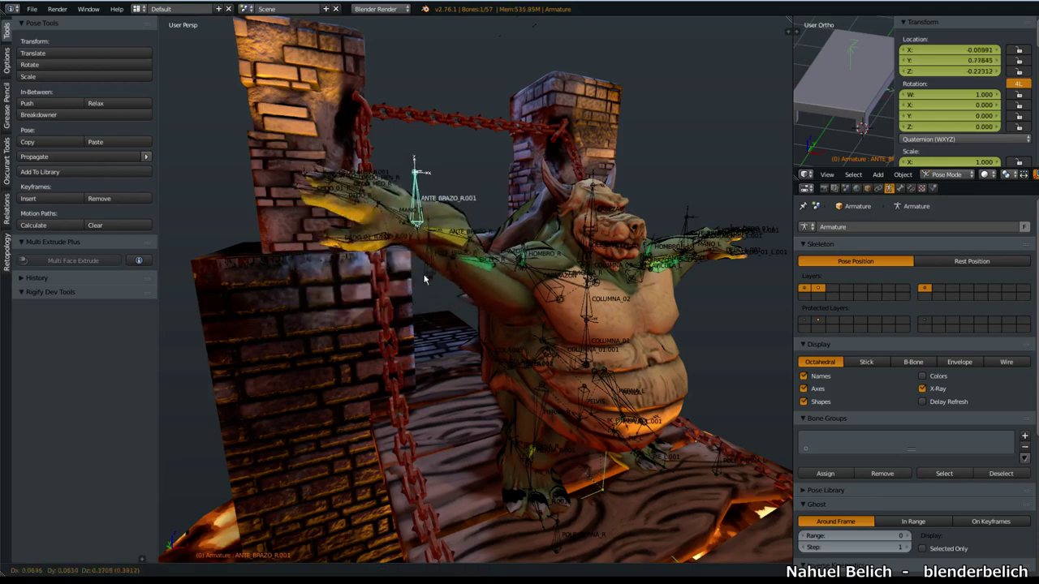
pyautogui.click(457, 274)
# Step: Move the ANTE_BRAZO_L.001 control bone to lower the left forearm and inspect both arms
pyautogui.moveTo(630, 295); pyautogui.dragTo(491, 292, button='middle')
pyautogui.rightClick(602, 259)
pyautogui.press('g')
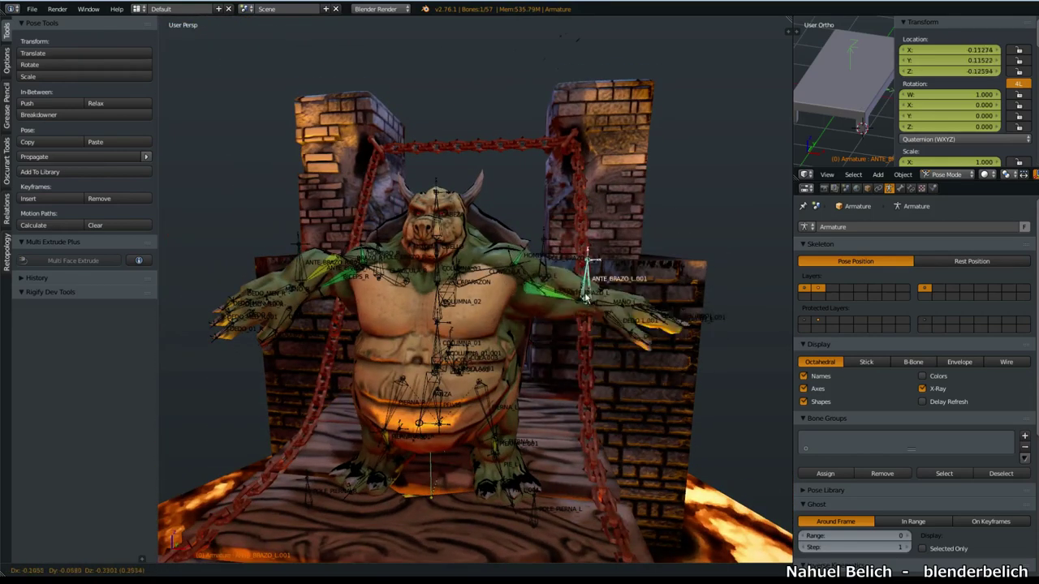
pyautogui.click(586, 298)
pyautogui.moveTo(552, 306); pyautogui.dragTo(578, 312, button='middle')
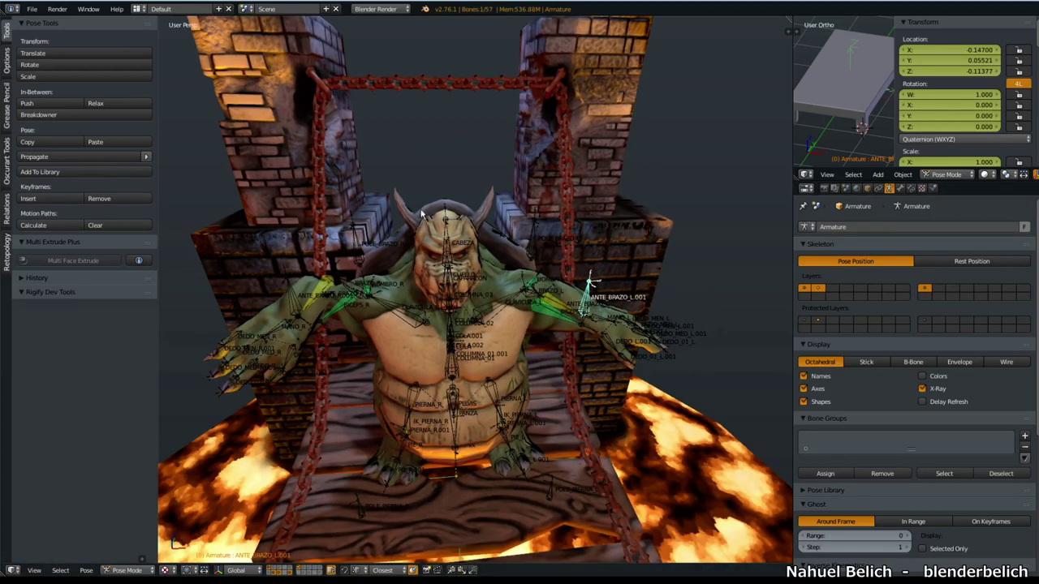
# Step: Select the ANTE_BRAZO_L bone and move it upward to test how the left arm deforms
pyautogui.moveTo(550, 323); pyautogui.dragTo(496, 335, button='middle')
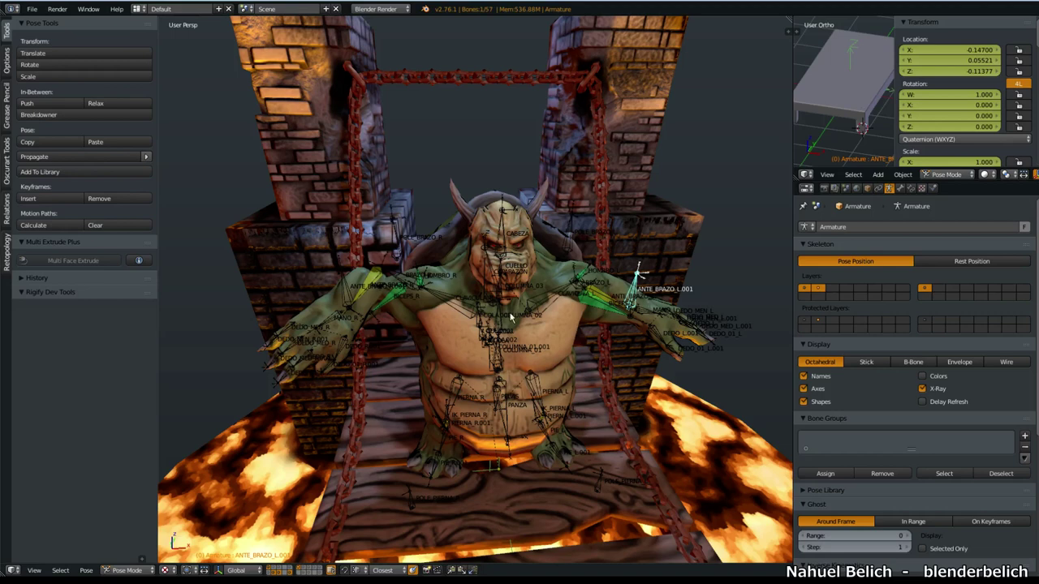
pyautogui.scroll(5, 514, 323)
pyautogui.rightClick(264, 299)
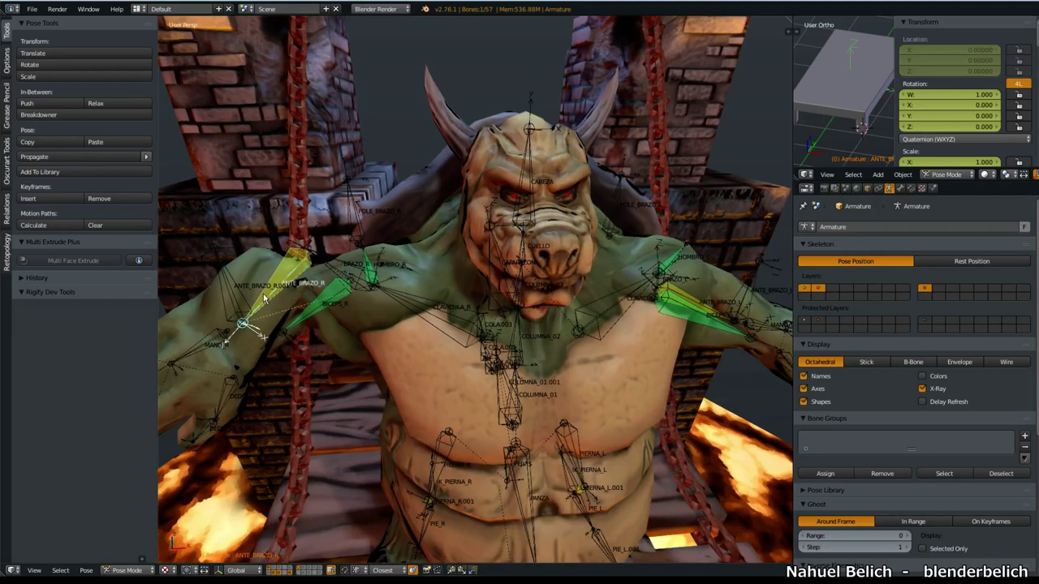
pyautogui.rightClick(713, 300)
pyautogui.moveTo(712, 301); pyautogui.dragTo(758, 295, button='middle')
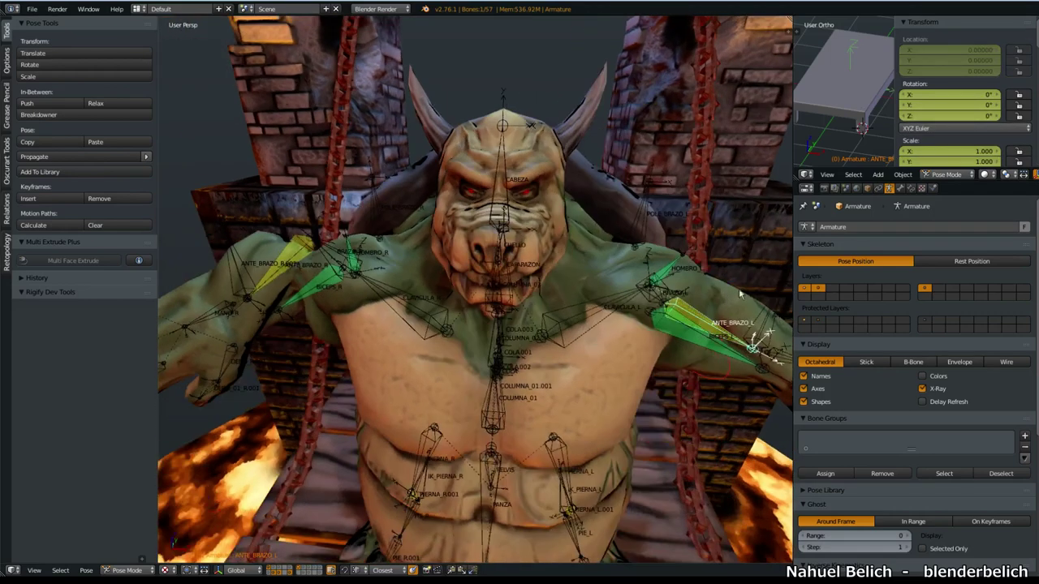
pyautogui.press('g')
pyautogui.rightClick(782, 272)
pyautogui.rightClick(662, 316)
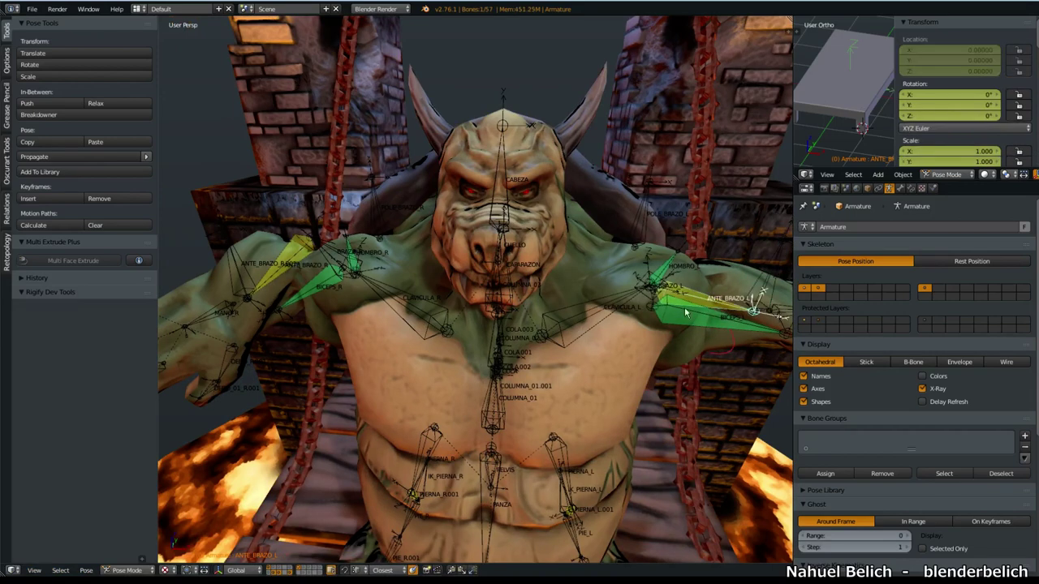
# Step: Move the ANTE_BRAZO_R.001 control bone to raise the right forearm and check both arms
pyautogui.rightClick(281, 272)
pyautogui.press('g')
pyautogui.click(271, 310)
pyautogui.scroll(-5, 487, 302)
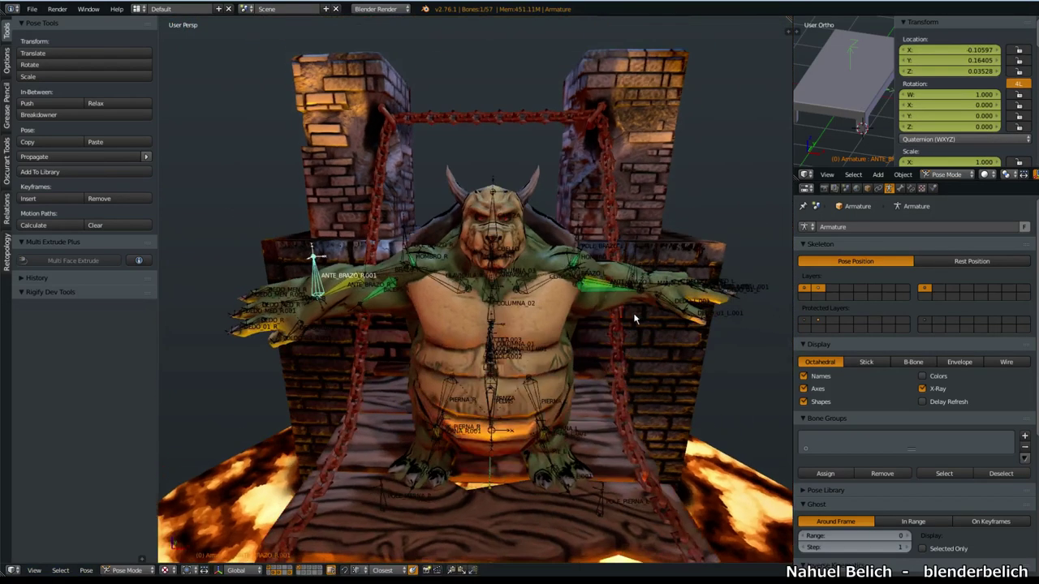
pyautogui.moveTo(635, 312); pyautogui.dragTo(477, 295, button='middle')
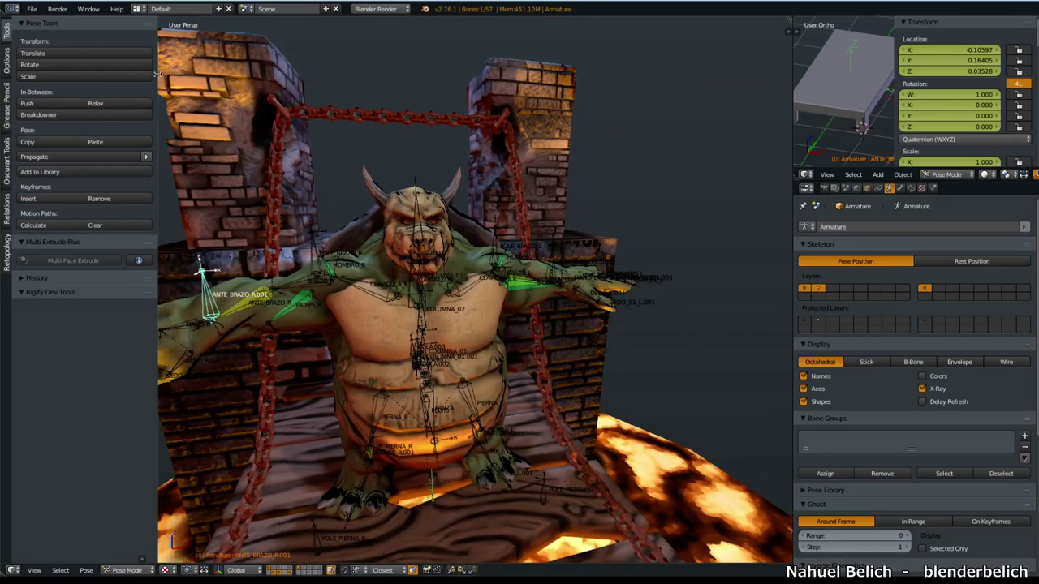
# Step: Hide the 3D view's tool shelf and set the armature to Rest Position
pyautogui.moveTo(157, 74); pyautogui.dragTo(49, 81)
pyautogui.scroll(-1, 454, 211)
pyautogui.keyDown('shift'); pyautogui.moveTo(455, 246); pyautogui.dragTo(406, 276, button='middle'); pyautogui.keyUp('shift')
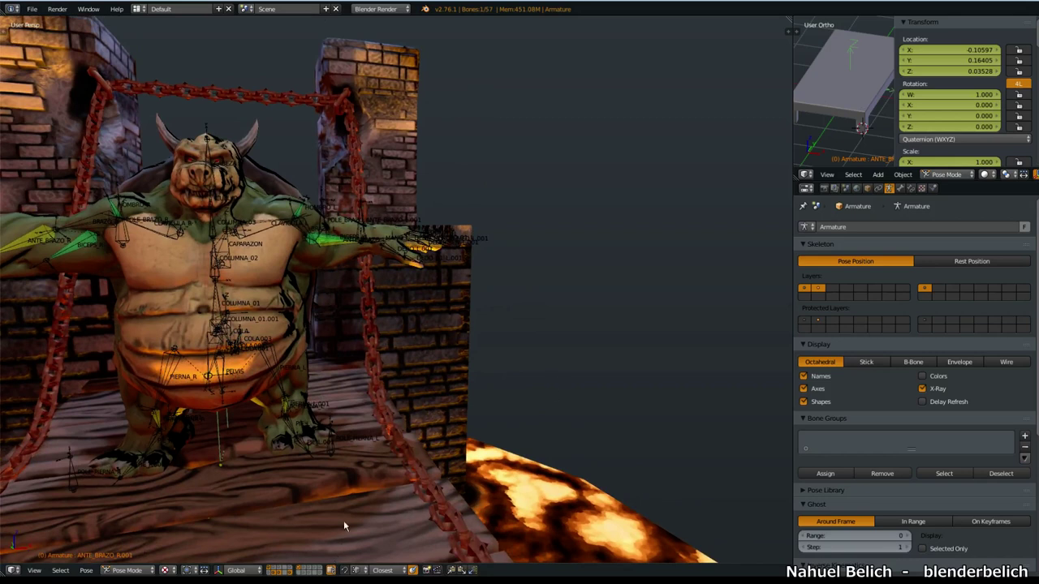
pyautogui.click(901, 188)
pyautogui.click(911, 189)
pyautogui.click(889, 188)
pyautogui.click(947, 262)
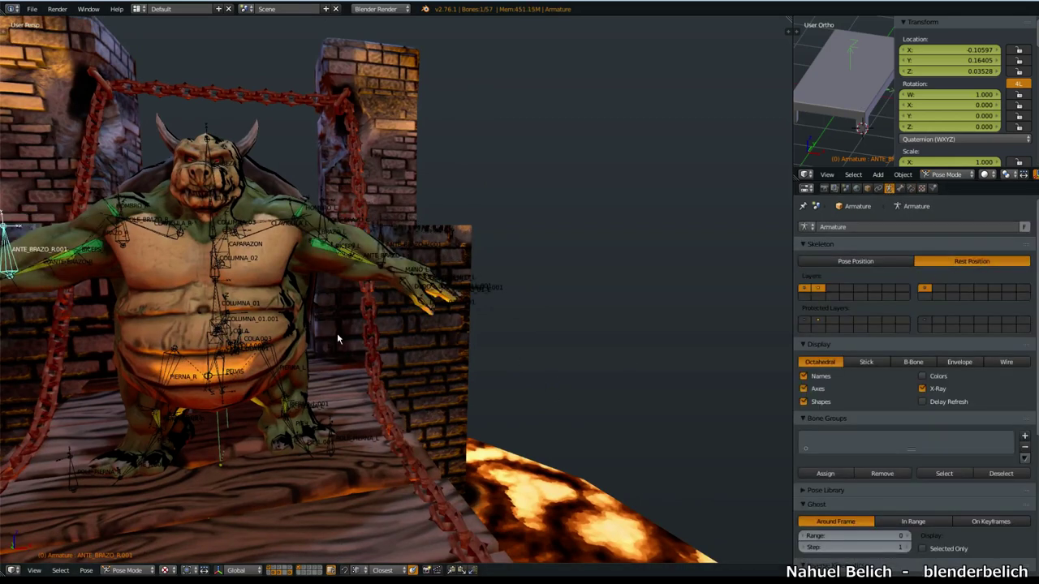
# Step: Return the armature to Object Mode and hide the layer that contains it
pyautogui.moveTo(341, 342); pyautogui.dragTo(362, 345, button='middle')
pyautogui.hotkey('ctrl', 'Tab')
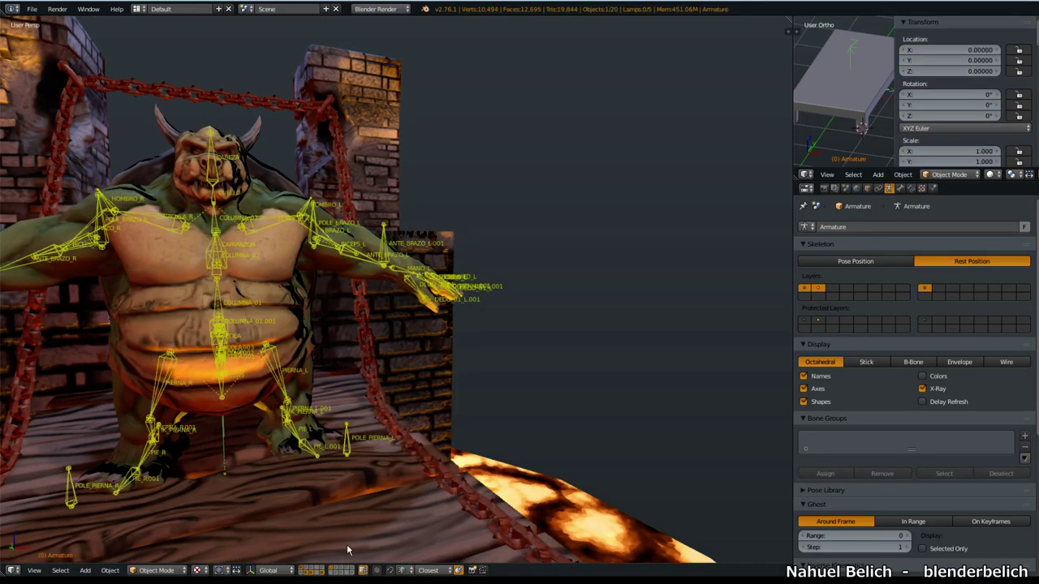
pyautogui.click(331, 571)
pyautogui.moveTo(344, 540); pyautogui.dragTo(357, 458, button='middle')
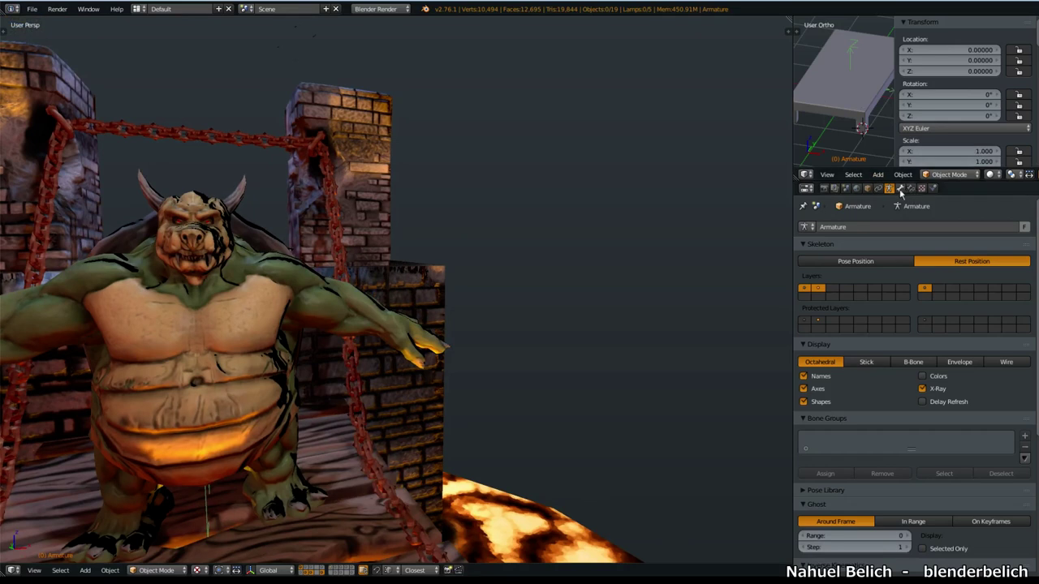
# Step: Show the PERSONAJE mesh's modifiers and split off an image editor beside the 3D view
pyautogui.rightClick(327, 318)
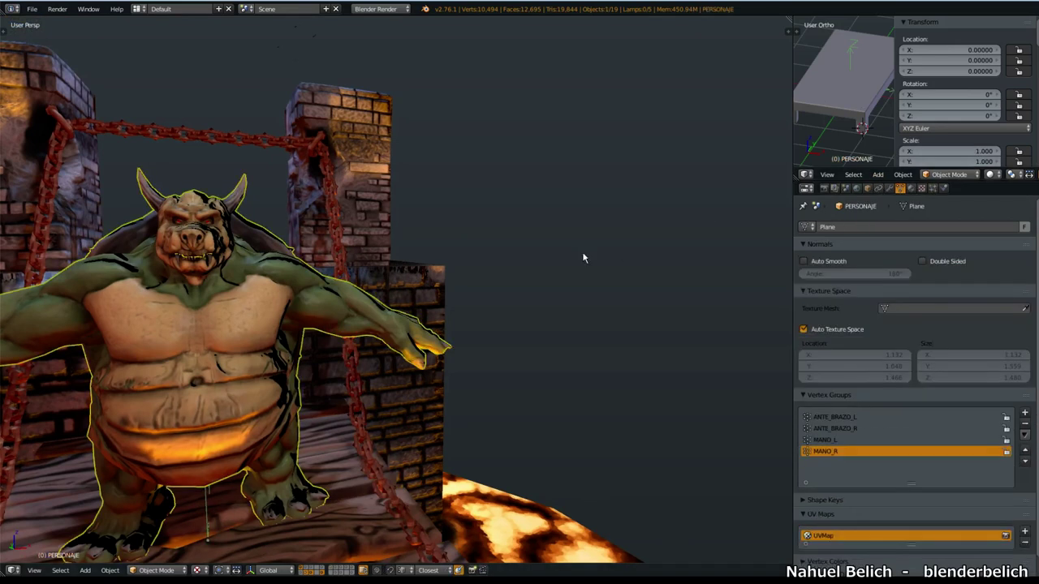
pyautogui.click(889, 188)
pyautogui.moveTo(788, 25); pyautogui.dragTo(329, 41)
pyautogui.hotkey('shift', 'F10')
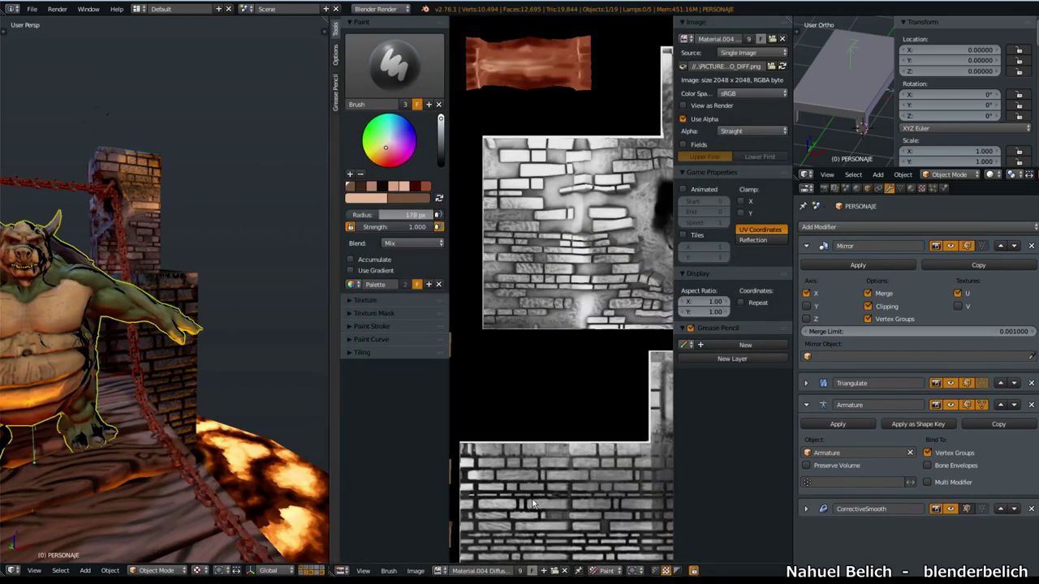
pyautogui.keyDown('shift'); pyautogui.moveTo(521, 513); pyautogui.dragTo(521, 513); pyautogui.keyUp('shift')
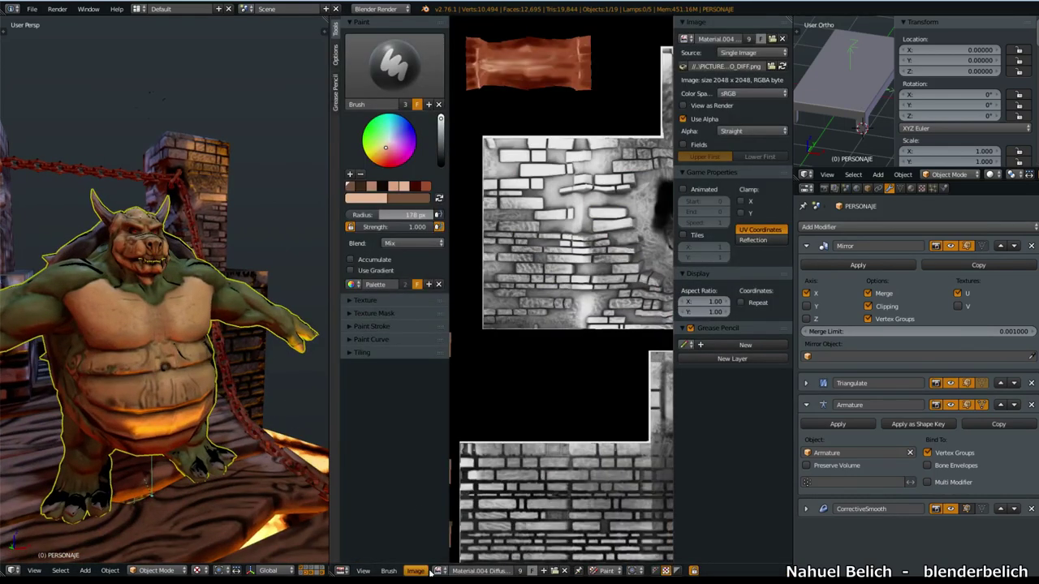
# Step: Display RAUL_DIF_BAKE.png in the image editor and hide its side panels
pyautogui.click(439, 571)
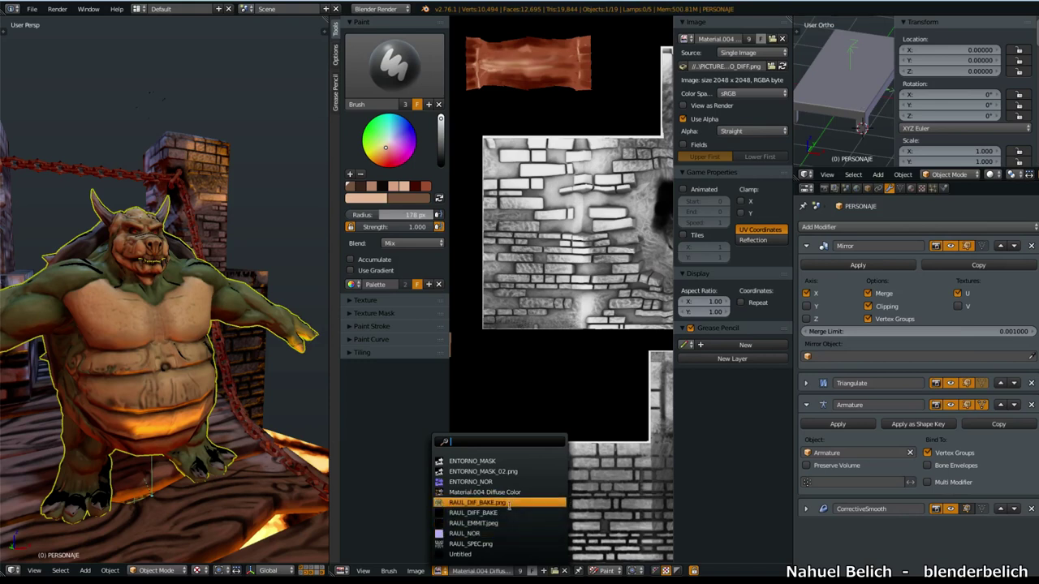
pyautogui.click(507, 512)
pyautogui.press('n')
pyautogui.press('t')
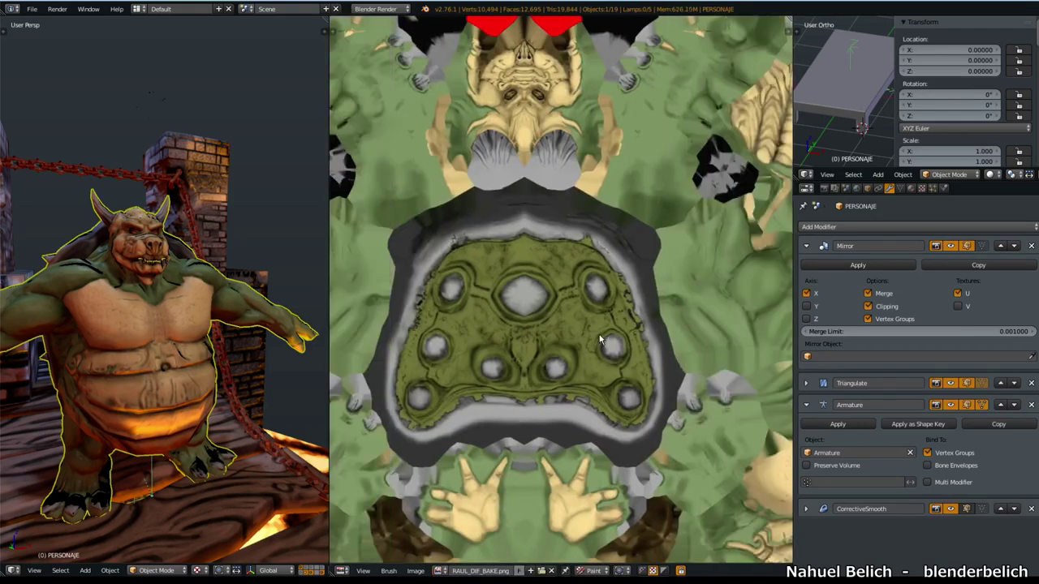
# Step: Switch the image editor from Paint to View mode and frame the whole texture beside the front of the ogre
pyautogui.scroll(-1, 514, 295)
pyautogui.moveTo(512, 389); pyautogui.dragTo(591, 386, button='middle')
pyautogui.click(590, 563)
pyautogui.click(577, 555)
pyautogui.scroll(2, 248, 351)
pyautogui.moveTo(248, 352); pyautogui.dragTo(292, 349, button='middle')
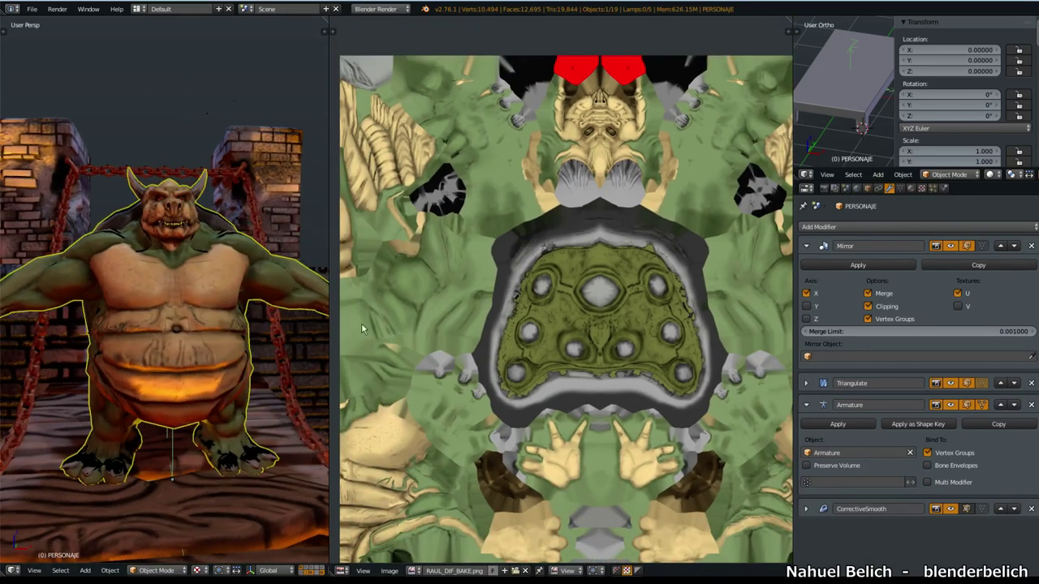
# Step: Toggle the Mirror modifier's U texture option several times and leave it off, checking the ogre's torso
pyautogui.click(959, 294)
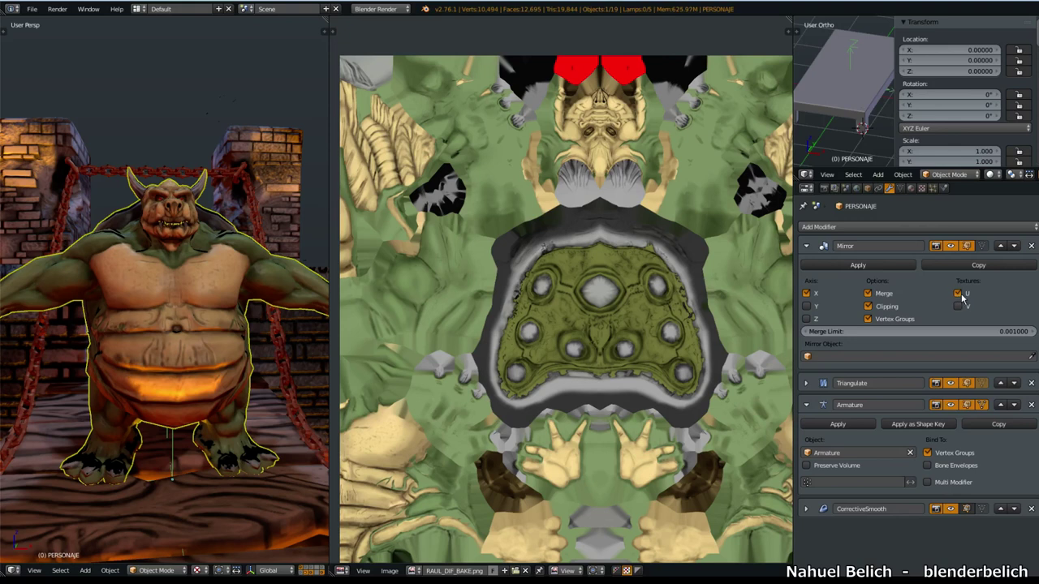
pyautogui.click(959, 293)
pyautogui.click(959, 294)
pyautogui.click(959, 294)
pyautogui.click(960, 294)
pyautogui.click(960, 293)
pyautogui.click(960, 293)
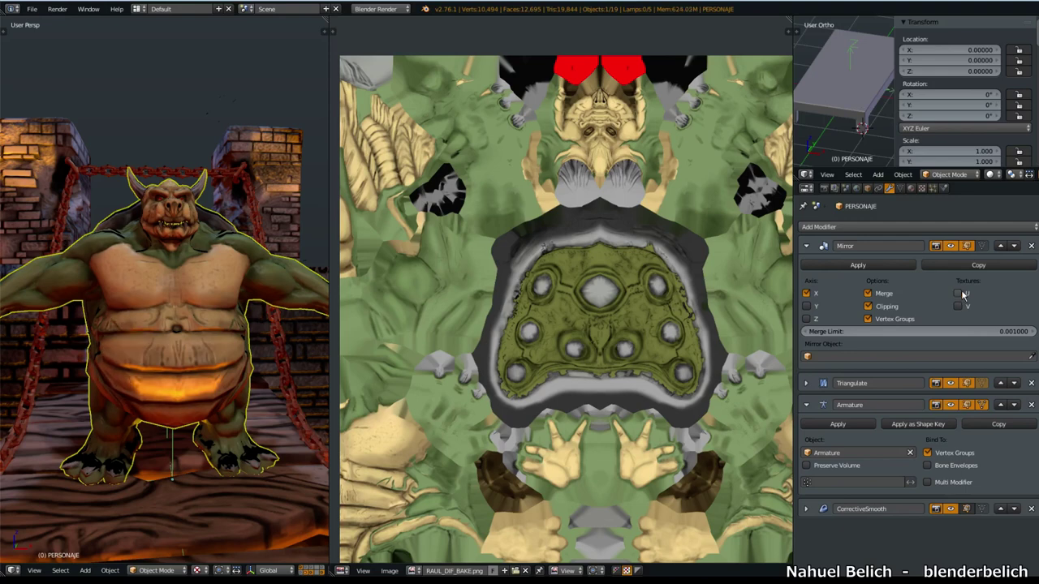
pyautogui.scroll(3, 232, 384)
pyautogui.moveTo(232, 383); pyautogui.dragTo(225, 384, button='middle')
pyautogui.moveTo(135, 366); pyautogui.dragTo(143, 370, button='middle')
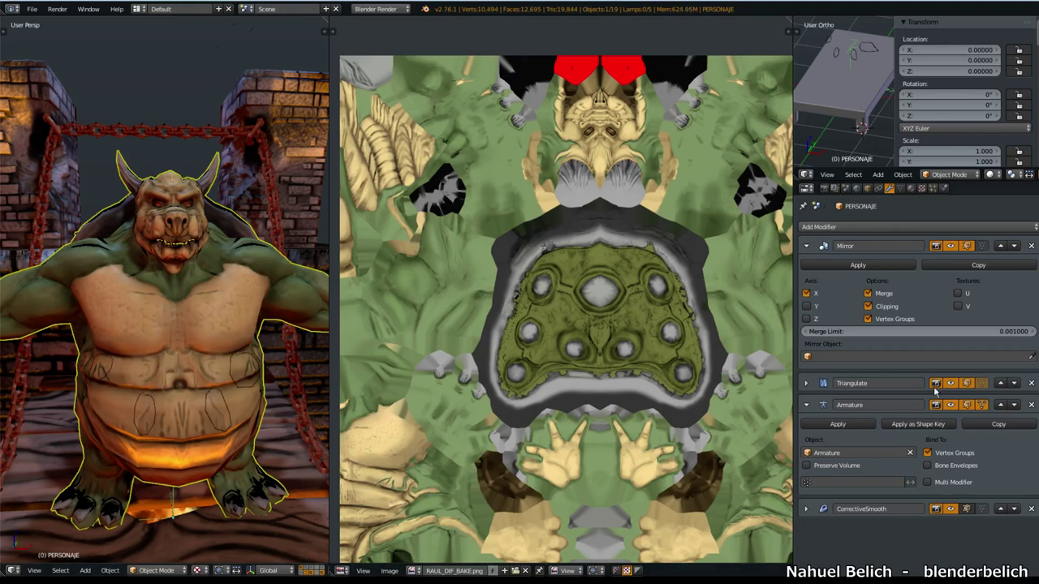
# Step: Switch U texture mirroring on and off repeatedly to compare the texture on both halves of the body
pyautogui.click(960, 294)
pyautogui.click(962, 293)
pyautogui.click(961, 294)
pyautogui.click(961, 293)
pyautogui.click(961, 294)
pyautogui.click(961, 294)
pyautogui.click(961, 294)
pyautogui.click(962, 294)
pyautogui.scroll(-1, 282, 336)
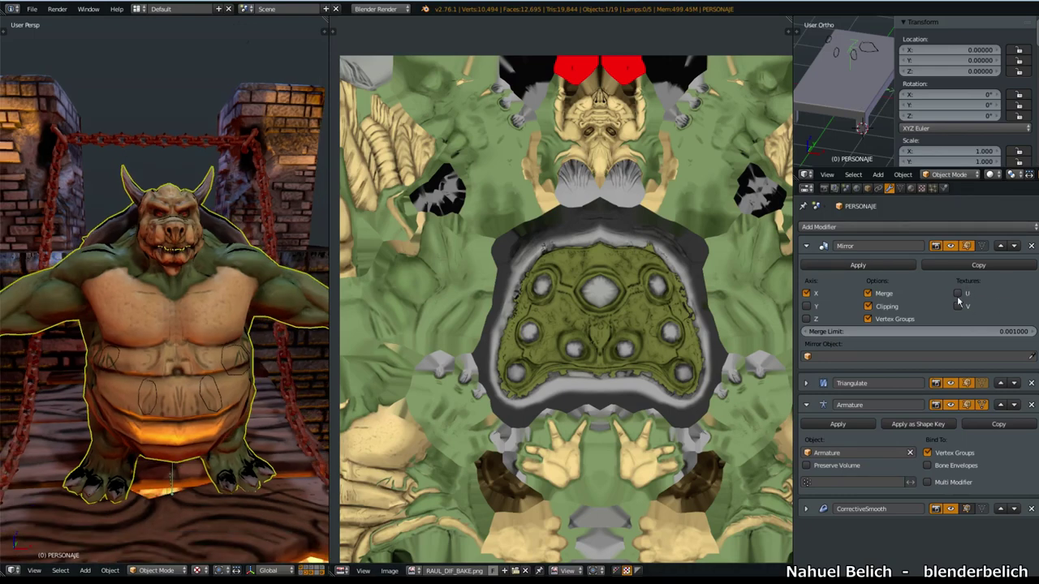
# Step: Put the ogre mesh in Edit Mode and turn off the Show Weights overlay
pyautogui.press('Tab')
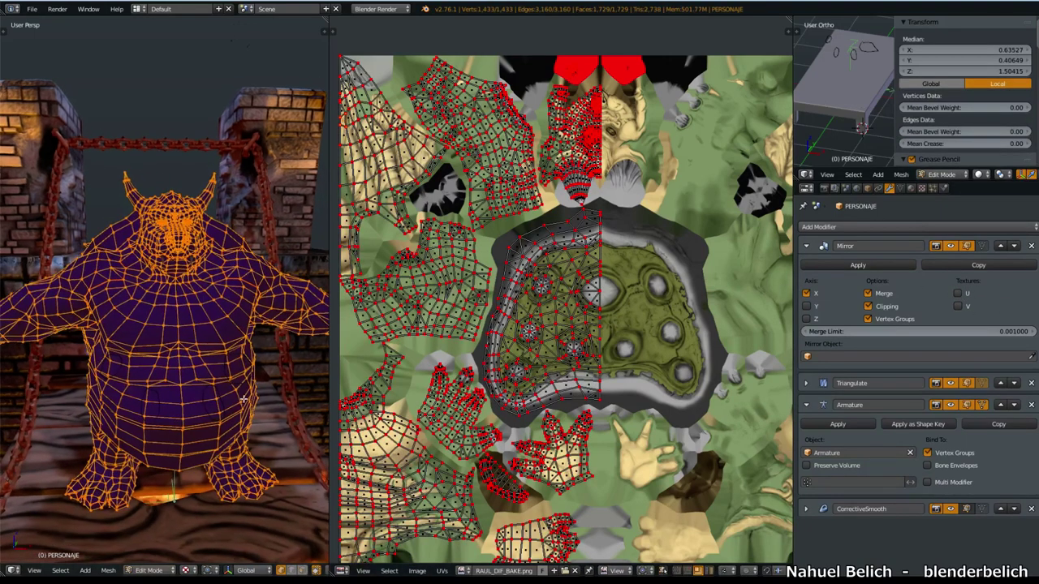
pyautogui.press('n')
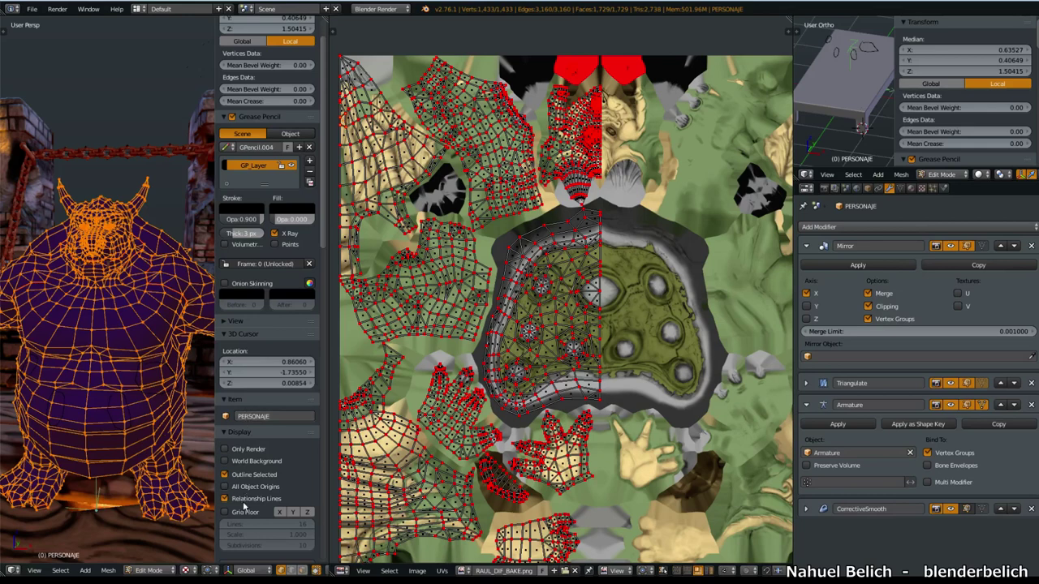
pyautogui.scroll(-3, 231, 280)
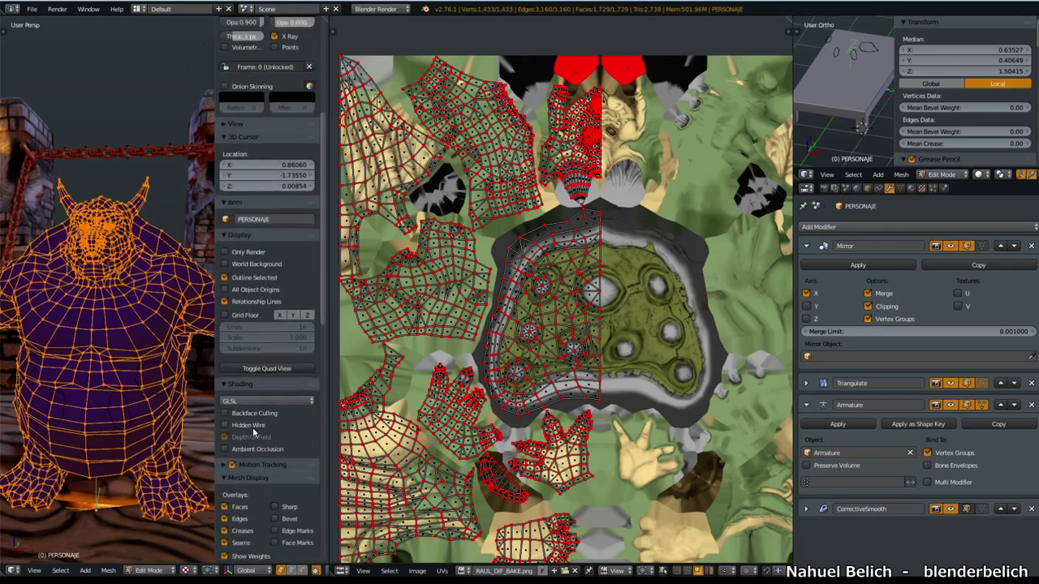
pyautogui.scroll(-1, 253, 479)
pyautogui.click(249, 529)
pyautogui.press('n')
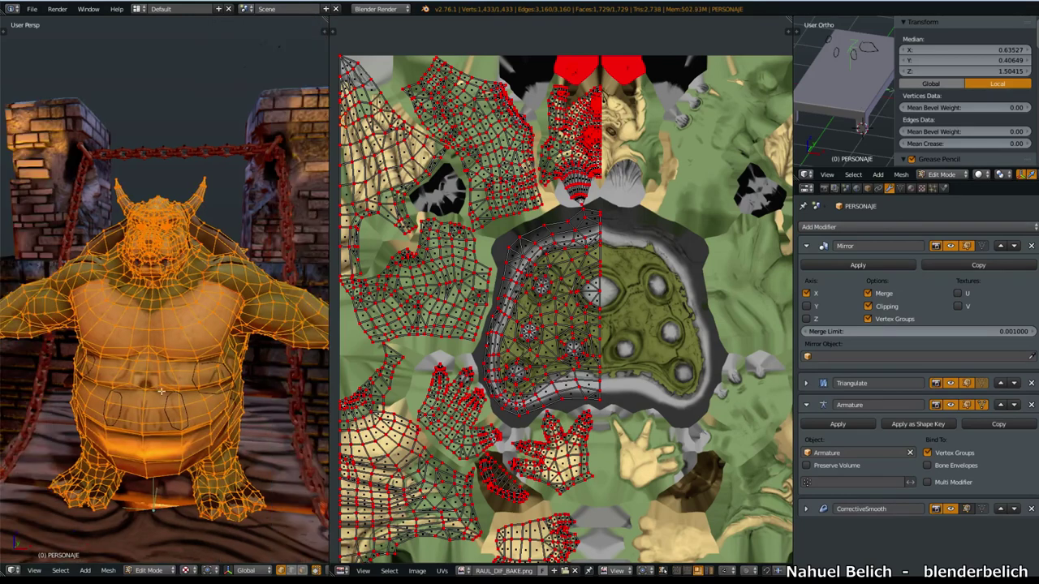
# Step: Return to Object Mode and disable the Mirror modifier's display in the 3D view
pyautogui.press('Tab')
pyautogui.moveTo(134, 395); pyautogui.dragTo(144, 391, button='middle')
pyautogui.click(953, 247)
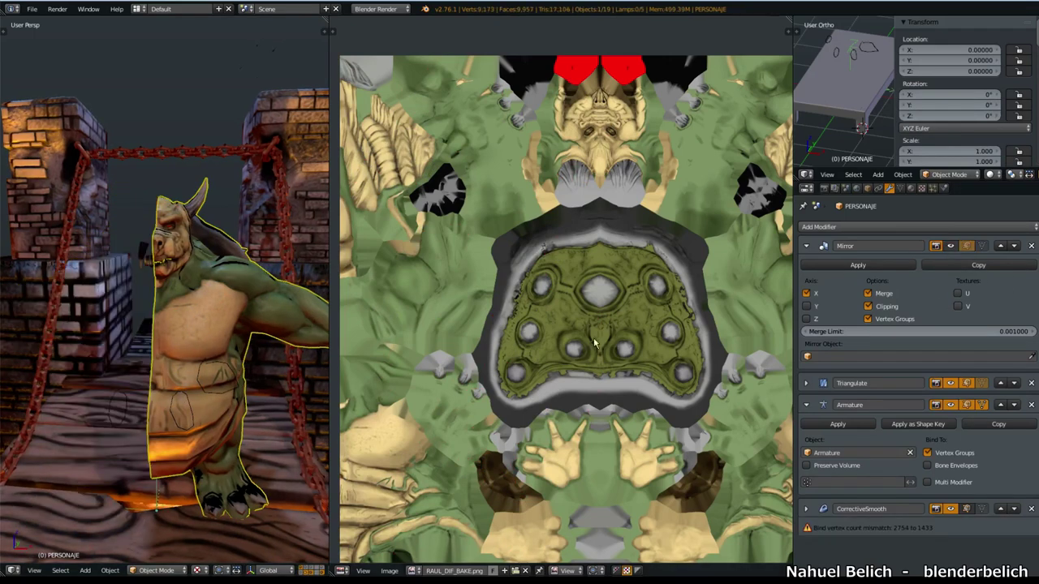
# Step: Duplicate the half ogre mesh in place and scale the copy by -1 along X
pyautogui.moveTo(230, 402)
pyautogui.mouseDown(button='middle')
pyautogui.moveTo(252, 395)
pyautogui.moveTo(243, 401)
pyautogui.moveTo(243, 392)
pyautogui.mouseUp(button='middle')
pyautogui.moveTo(243, 391); pyautogui.dragTo(249, 309, button='right')
pyautogui.rightClick(223, 361)
pyautogui.moveTo(208, 377); pyautogui.dragTo(225, 396, button='right')
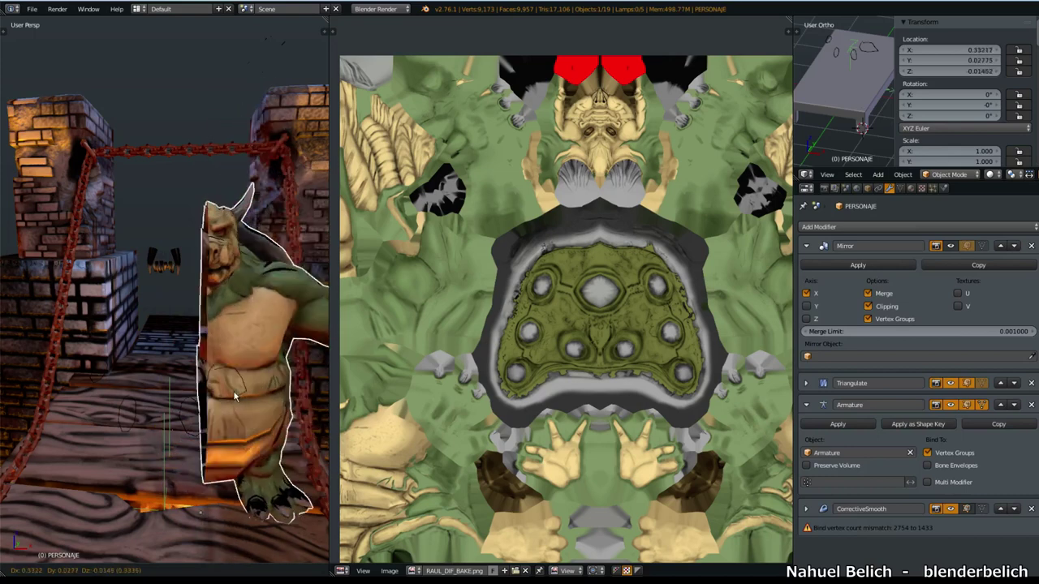
pyautogui.rightClick(225, 395)
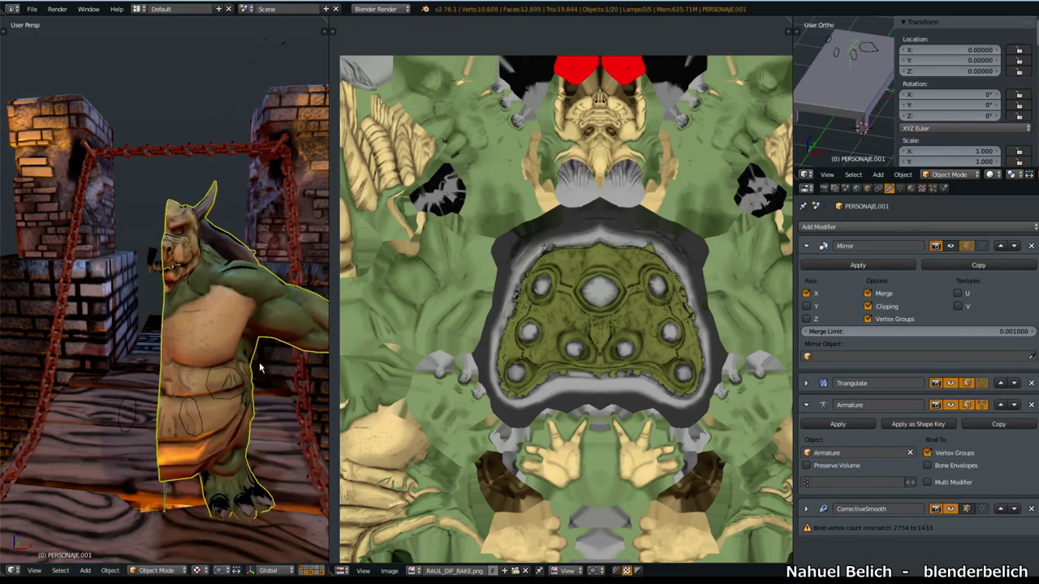
pyautogui.moveTo(259, 369); pyautogui.dragTo(237, 381, button='middle')
pyautogui.write('sx-1')
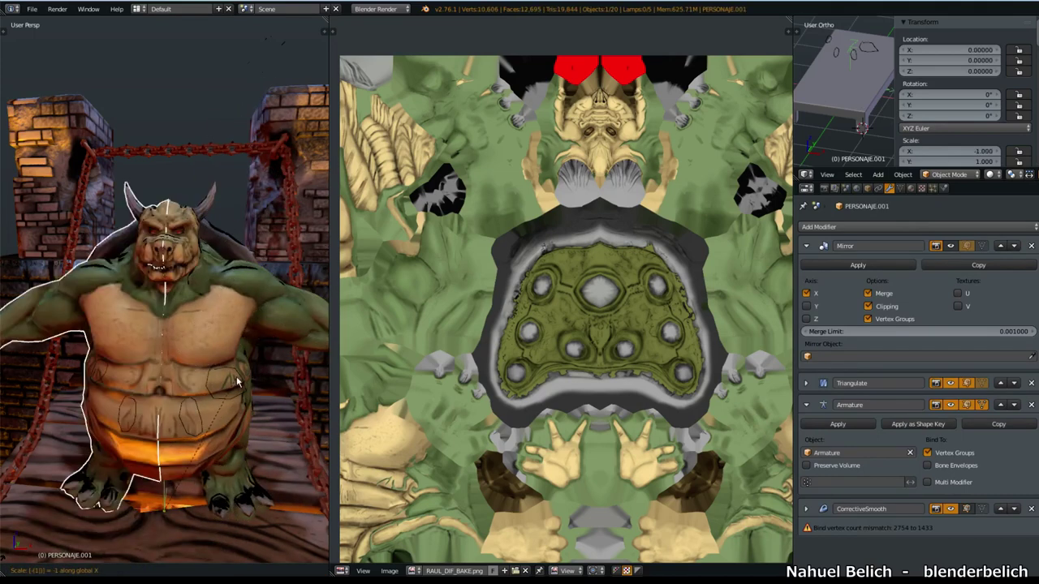
pyautogui.press('Return')
# Step: Try moving the flipped copy away from the original half to show that they are separate meshes
pyautogui.press('g')
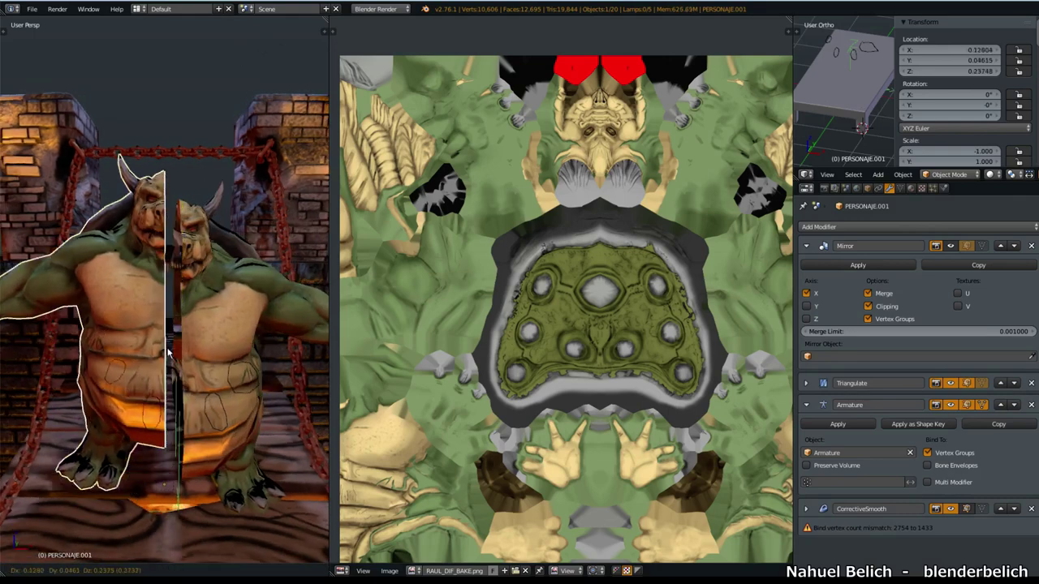
pyautogui.rightClick(192, 361)
pyautogui.scroll(2, 203, 398)
pyautogui.moveTo(203, 399)
pyautogui.mouseDown(button='middle')
pyautogui.moveTo(228, 378)
pyautogui.moveTo(203, 362)
pyautogui.moveTo(206, 417)
pyautogui.mouseUp(button='middle')
pyautogui.scroll(1, 203, 362)
pyautogui.scroll(-3, 202, 362)
pyautogui.press('g')
pyautogui.rightClick(182, 435)
pyautogui.scroll(3, 182, 422)
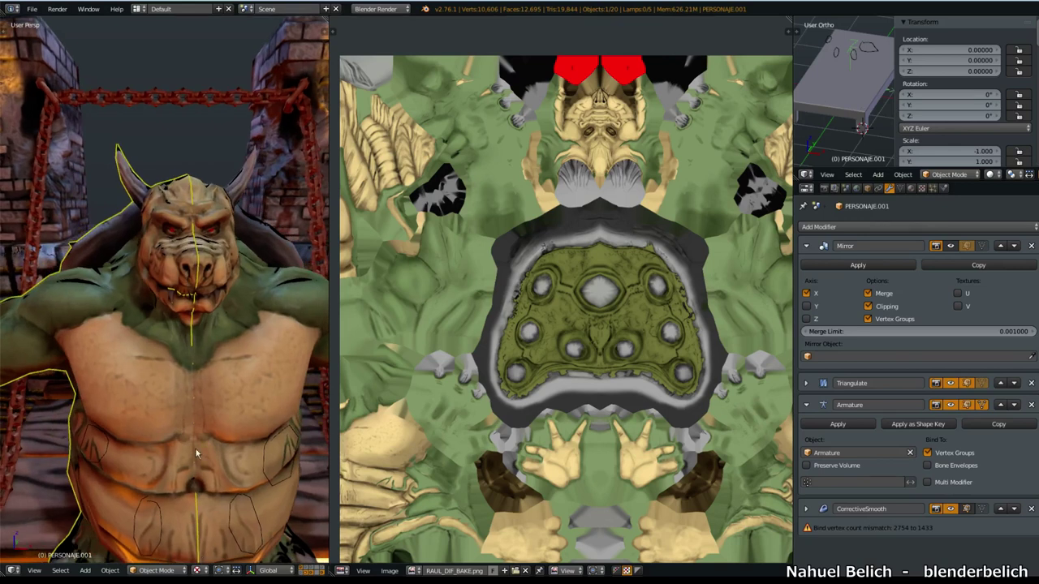
# Step: Switch the Mirror modifier's Merge option off and back on for the flipped copy
pyautogui.keyDown('shift'); pyautogui.moveTo(196, 448); pyautogui.dragTo(184, 384, button='middle'); pyautogui.keyUp('shift')
pyautogui.click(880, 294)
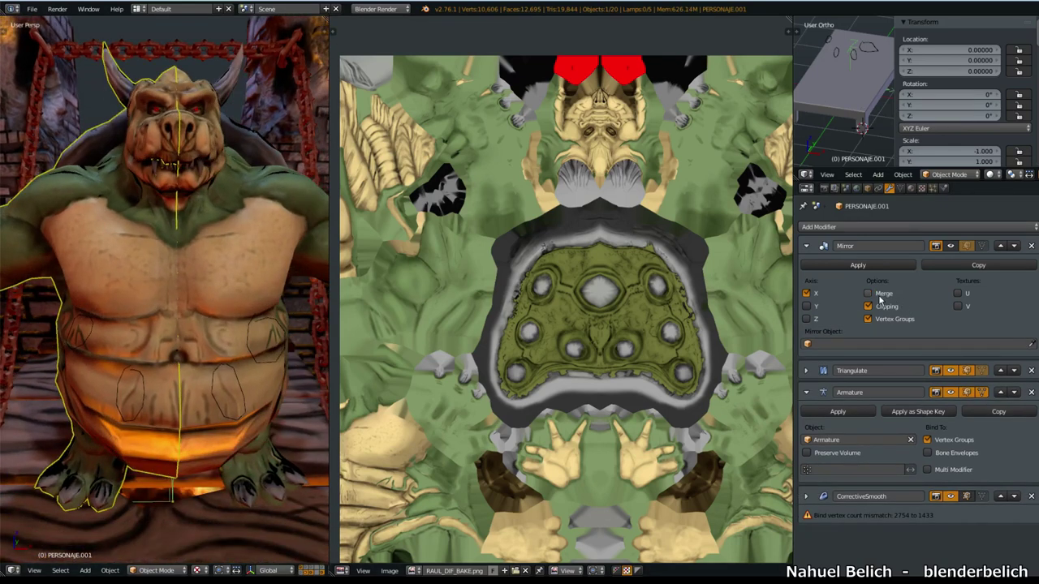
pyautogui.click(869, 294)
# Step: Examine the flipped copy's UV layout over the ogre texture in Edit Mode, then leave Edit Mode
pyautogui.moveTo(195, 432); pyautogui.dragTo(209, 410, button='middle')
pyautogui.press('Tab')
pyautogui.scroll(-1, 578, 287)
pyautogui.scroll(2, 554, 245)
pyautogui.scroll(2, 644, 201)
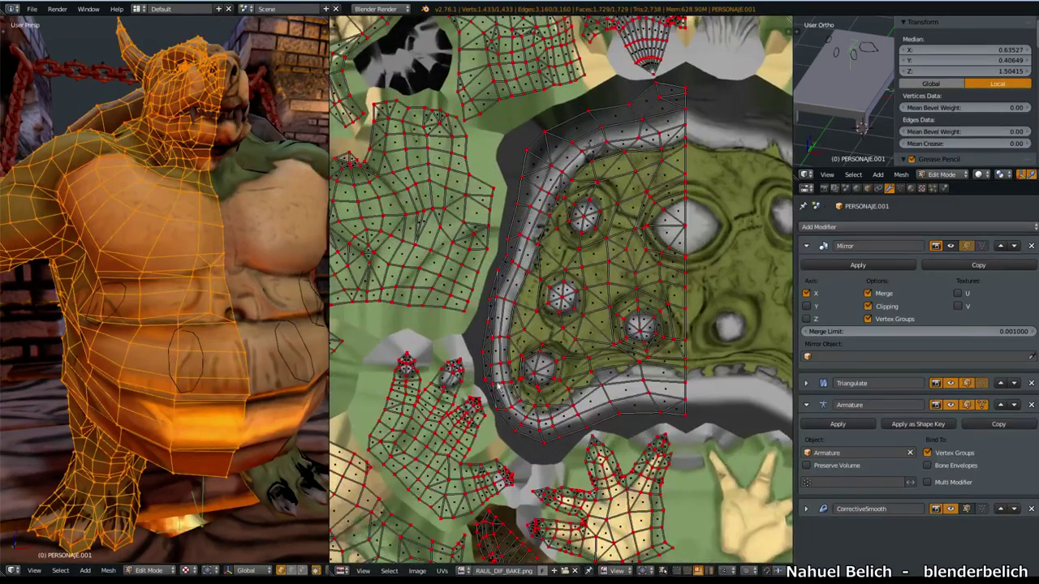
pyautogui.scroll(-1, 591, 160)
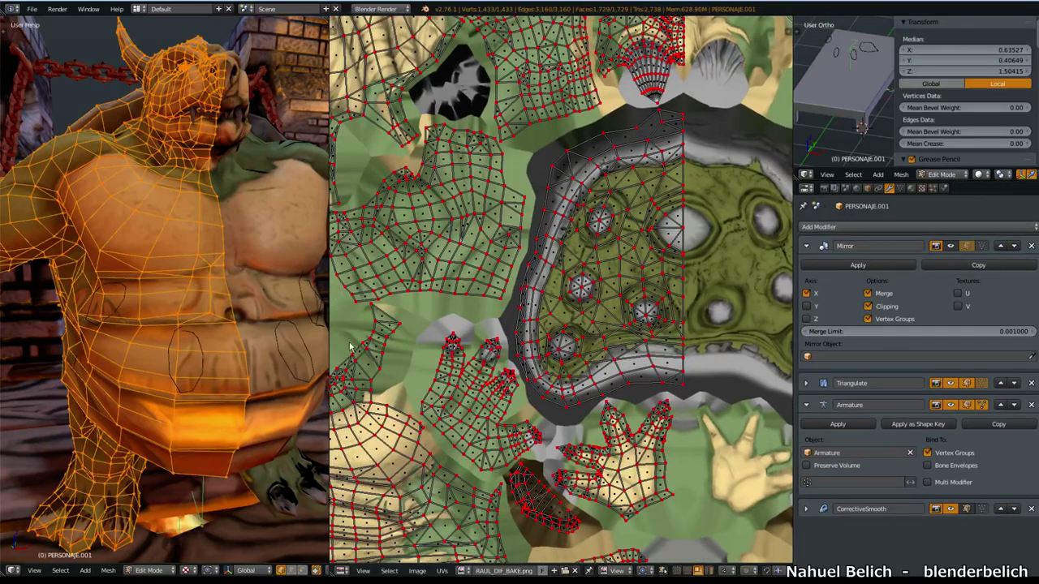
pyautogui.moveTo(281, 367); pyautogui.dragTo(94, 368, button='middle')
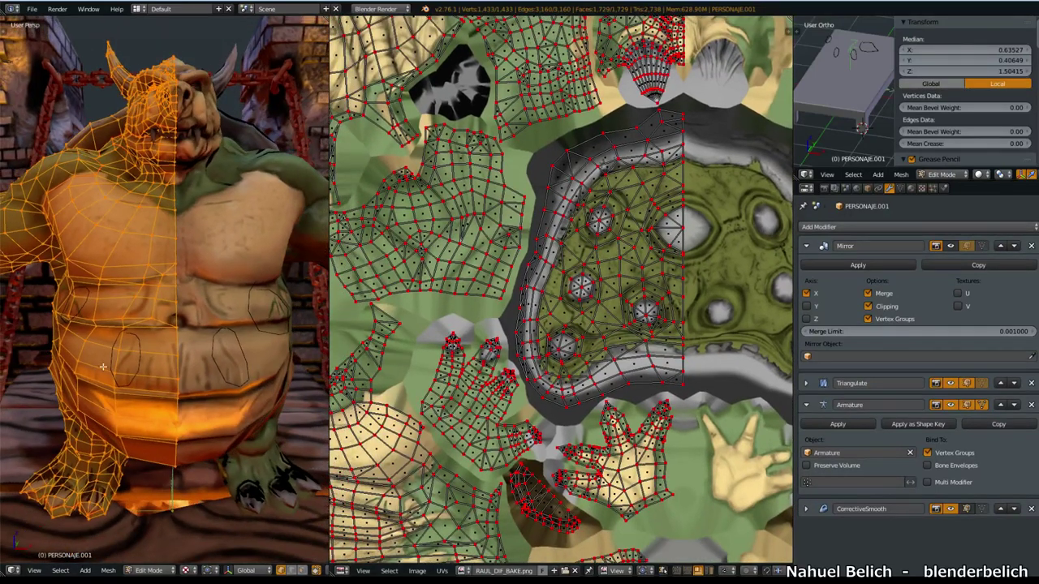
pyautogui.press('Tab')
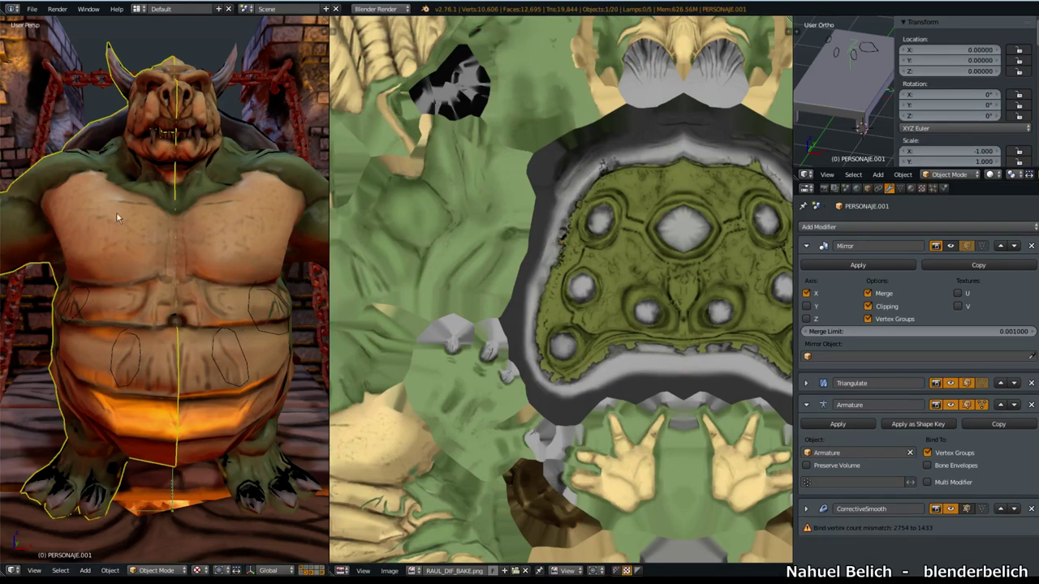
# Step: Delete the flipped half copy in Object Mode and select the original half of the ogre
pyautogui.press('Tab')
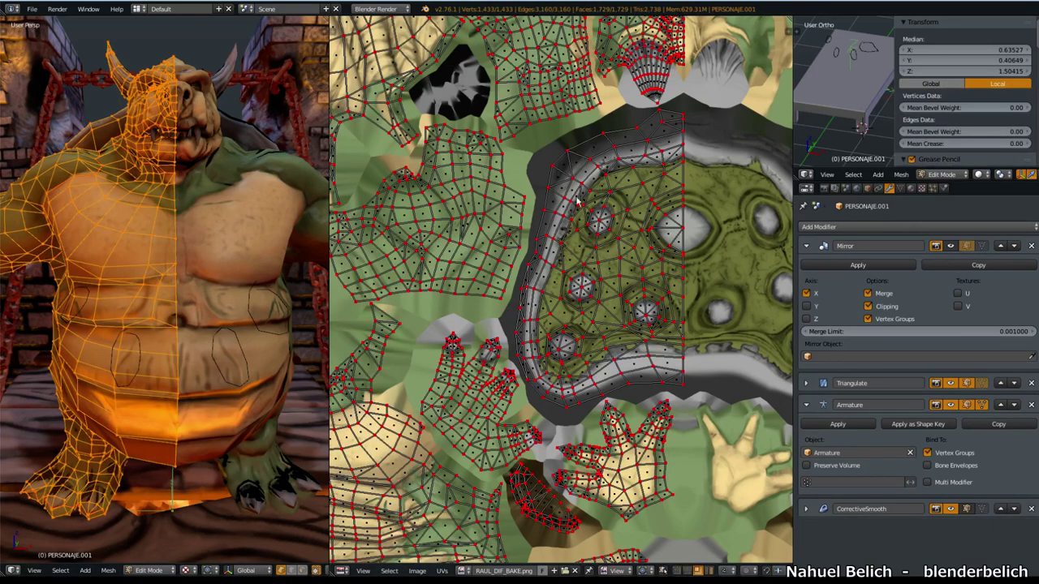
pyautogui.scroll(-1, 577, 201)
pyautogui.press('Tab')
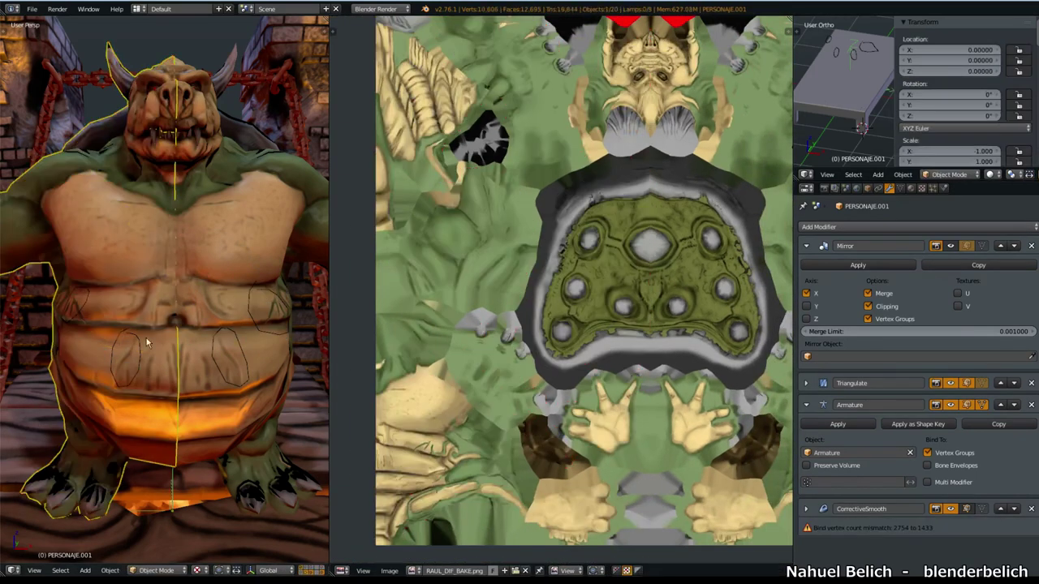
pyautogui.press('Delete')
pyautogui.rightClick(201, 317)
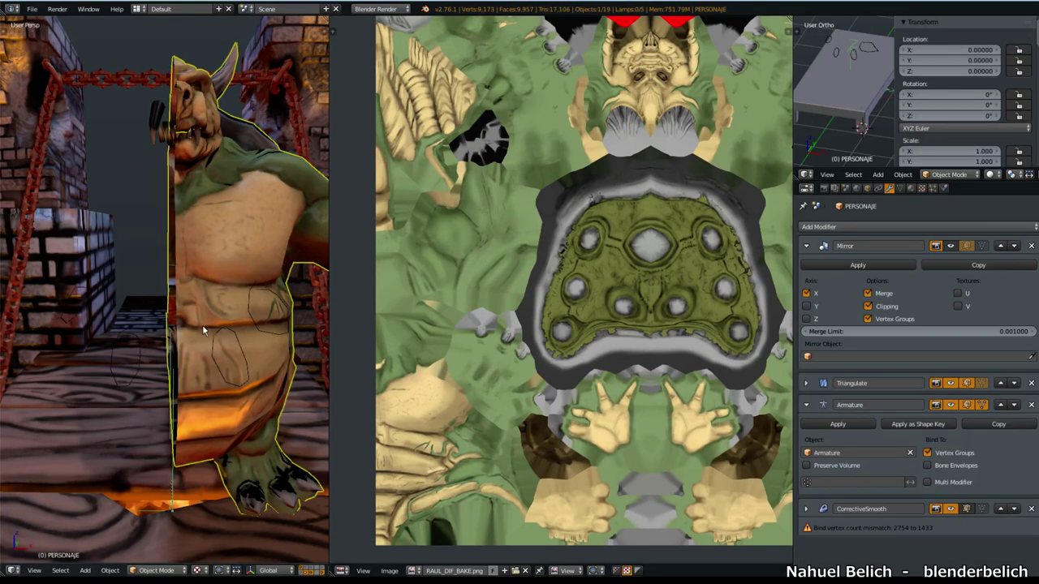
# Step: Show the Mirror modifier's result in the viewport and enable its U texture option, trying the V option briefly
pyautogui.click(950, 245)
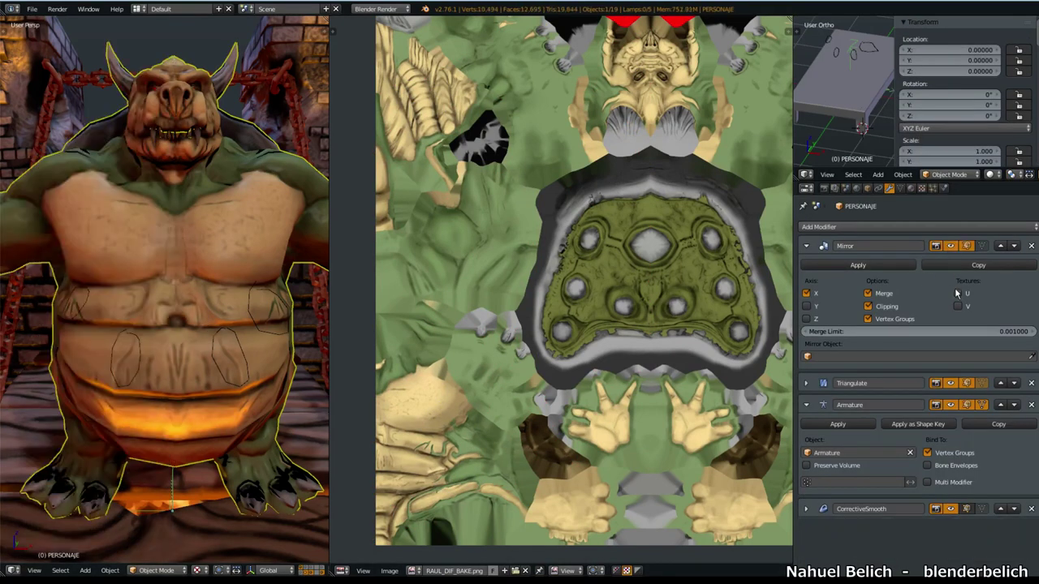
pyautogui.click(958, 293)
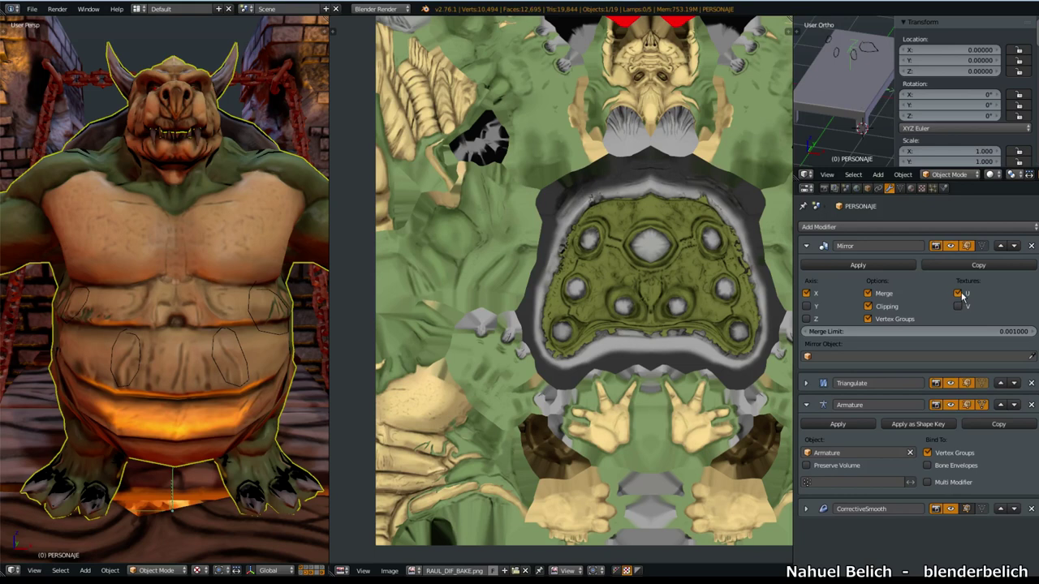
pyautogui.click(959, 306)
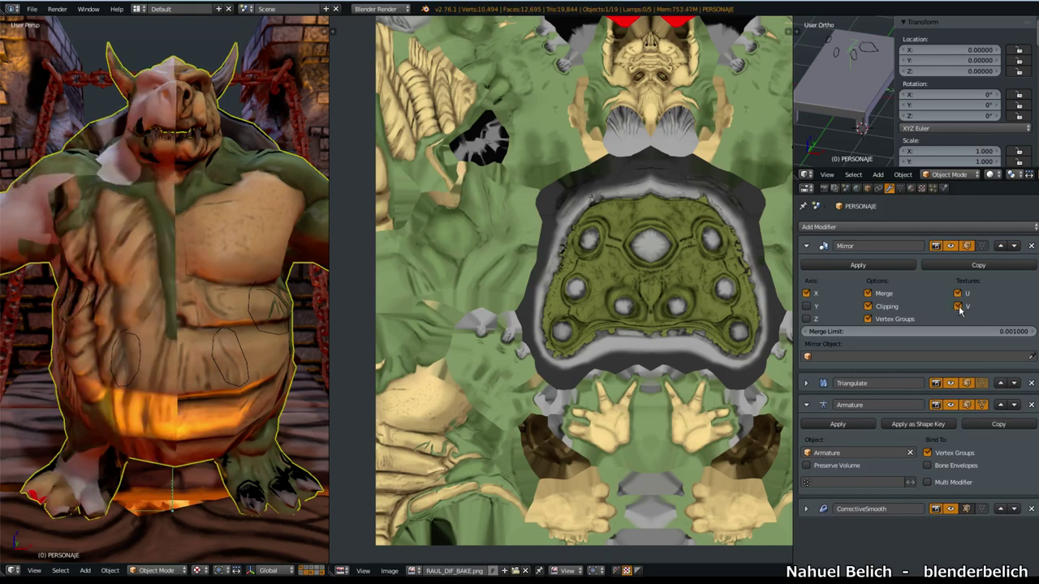
pyautogui.click(958, 306)
# Step: Sketch Grease Pencil strokes beside and below the texture image to illustrate its two axes, and erase them
pyautogui.scroll(-2, 535, 413)
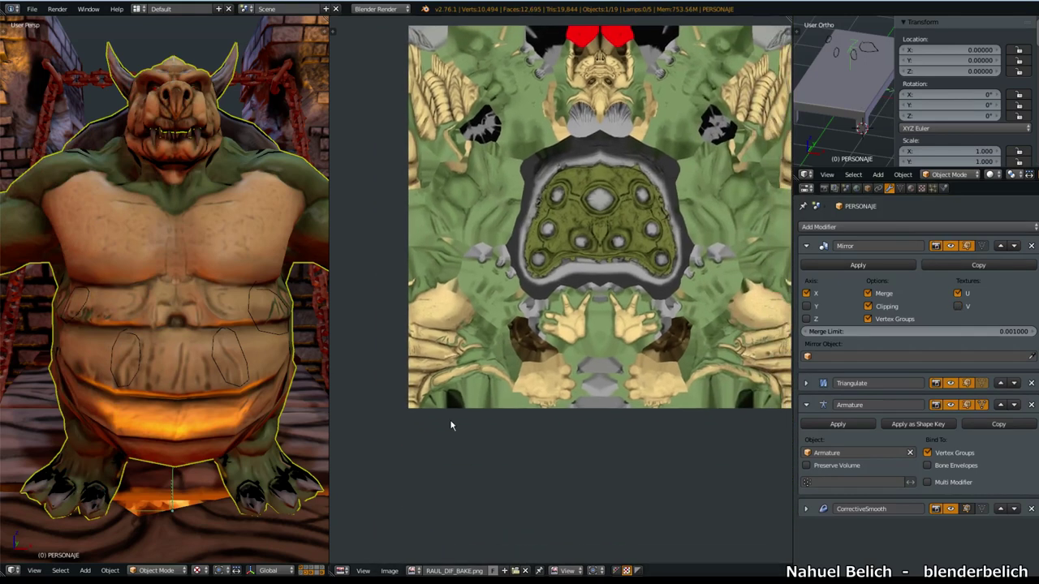
pyautogui.moveTo(427, 443)
pyautogui.mouseDown()
pyautogui.moveTo(658, 449)
pyautogui.moveTo(664, 470)
pyautogui.mouseUp()
pyautogui.moveTo(389, 429)
pyautogui.mouseDown()
pyautogui.moveTo(383, 250)
pyautogui.moveTo(405, 275)
pyautogui.mouseUp()
pyautogui.moveTo(347, 314); pyautogui.dragTo(368, 318)
pyautogui.moveTo(497, 430); pyautogui.dragTo(483, 450, button='middle')
pyautogui.moveTo(564, 446); pyautogui.dragTo(555, 451, button='right')
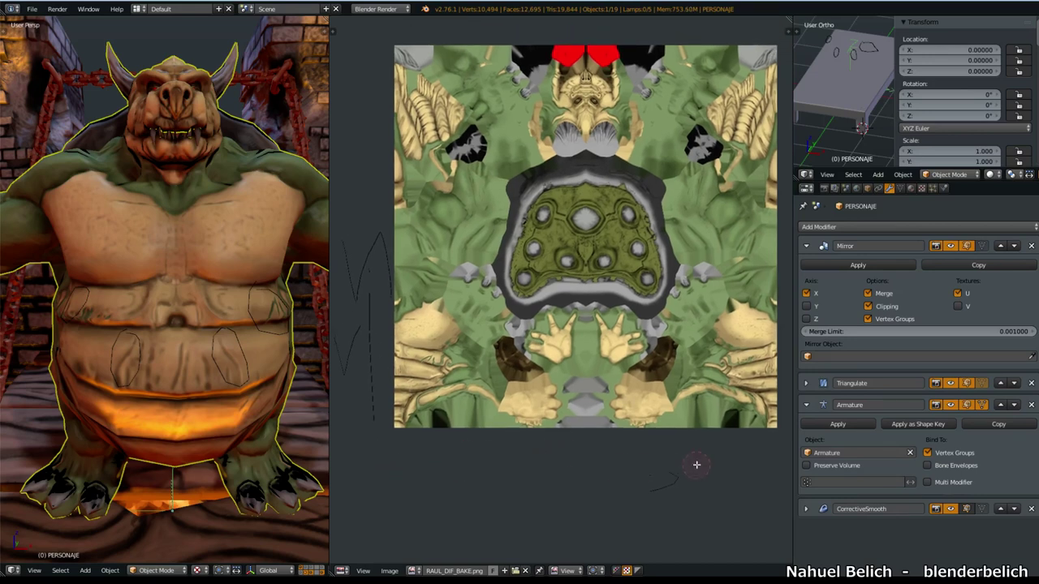
pyautogui.moveTo(692, 464)
pyautogui.mouseDown(button='right')
pyautogui.moveTo(663, 482)
pyautogui.moveTo(482, 454)
pyautogui.moveTo(366, 394)
pyautogui.moveTo(351, 345)
pyautogui.mouseUp(button='right')
# Step: Switch the Mirror modifier's U texture option off and back on to compare the ogre's mirrored texture
pyautogui.scroll(2, 581, 379)
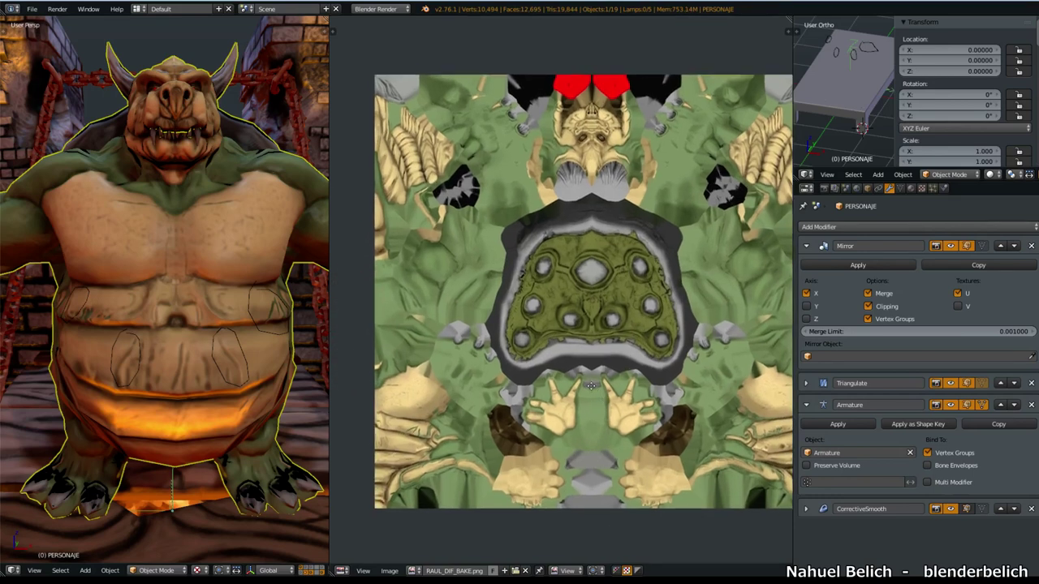
pyautogui.click(959, 293)
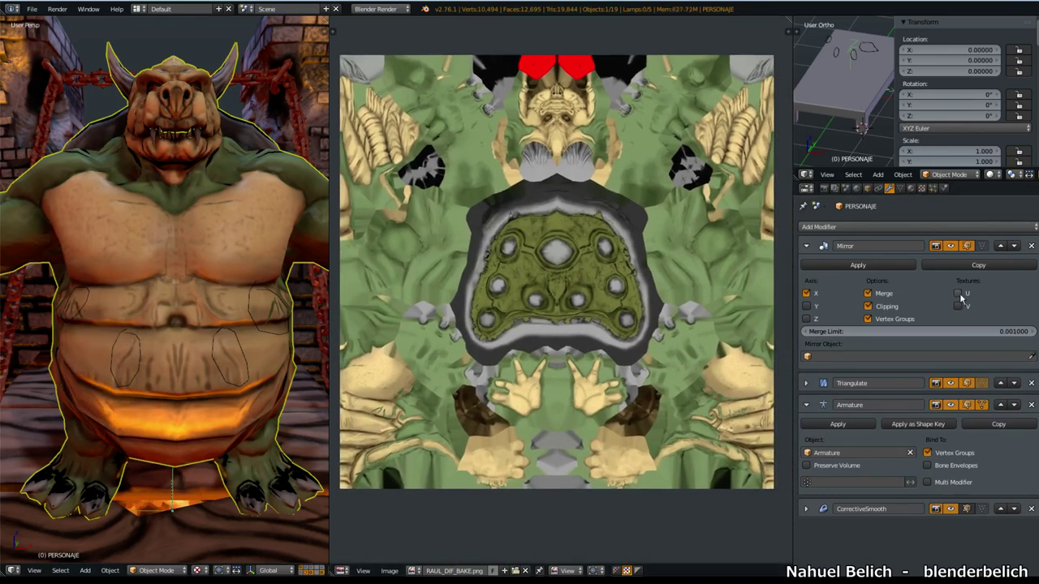
pyautogui.click(959, 294)
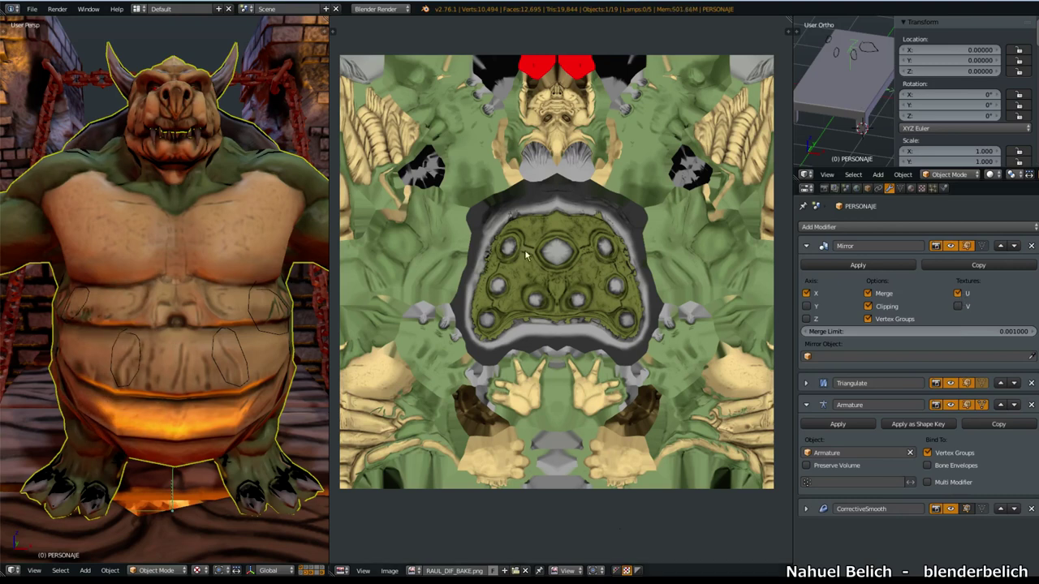
# Step: Enter Edit Mode and annotate the texture's lower edge with 0, 0,5 and 1 using Grease Pencil strokes
pyautogui.press('Tab')
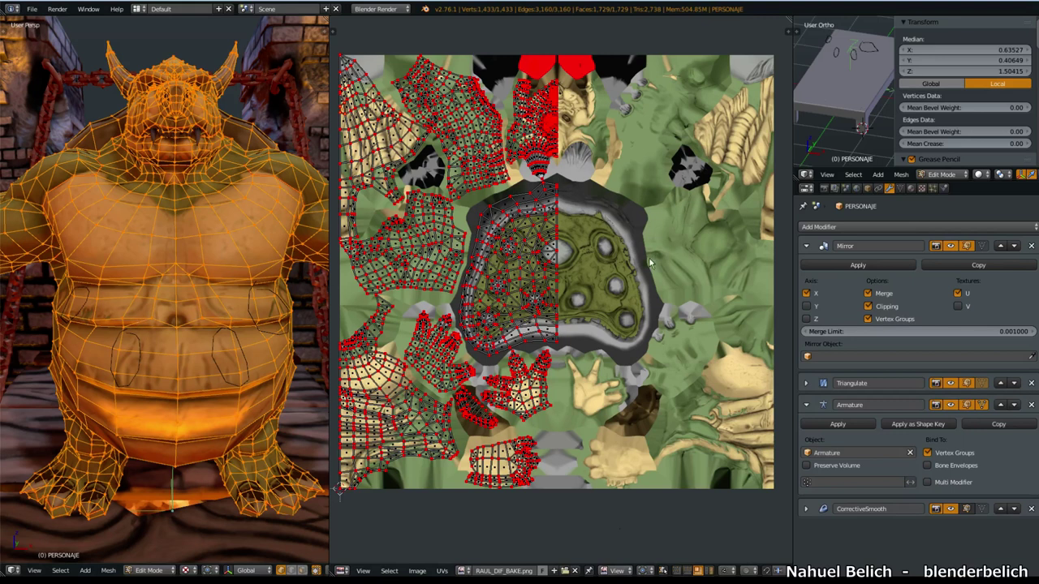
pyautogui.moveTo(611, 210); pyautogui.dragTo(618, 219, button='middle')
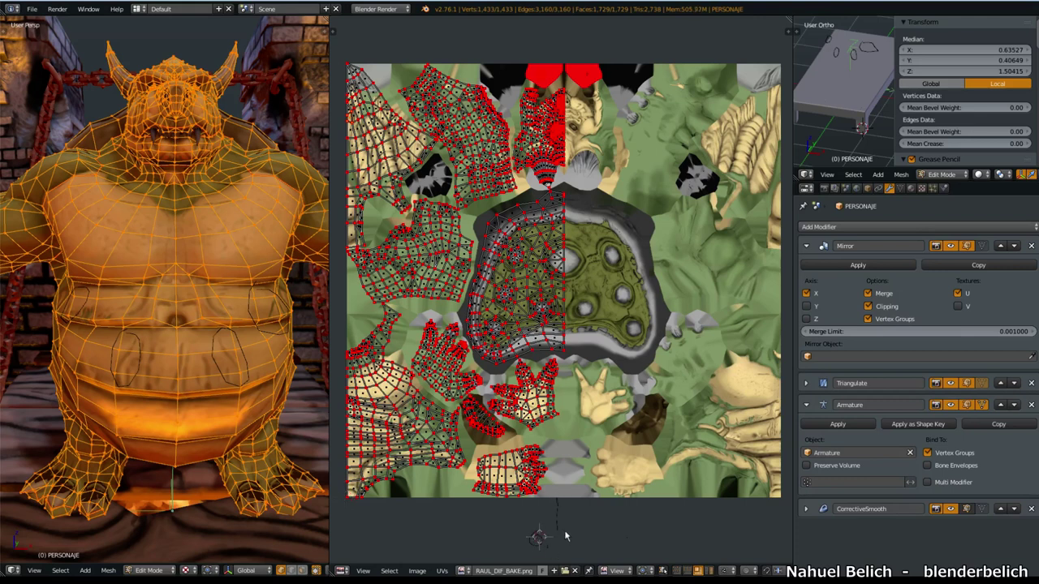
pyautogui.moveTo(349, 512)
pyautogui.mouseDown()
pyautogui.moveTo(355, 521)
pyautogui.moveTo(350, 513)
pyautogui.mouseUp()
pyautogui.moveTo(772, 506); pyautogui.dragTo(770, 541)
pyautogui.moveTo(586, 510); pyautogui.dragTo(622, 502)
pyautogui.press('b')
pyautogui.press('Escape')
# Step: Set the Grease Pencil stroke thickness to 10 px in the UV editor
pyautogui.press('n')
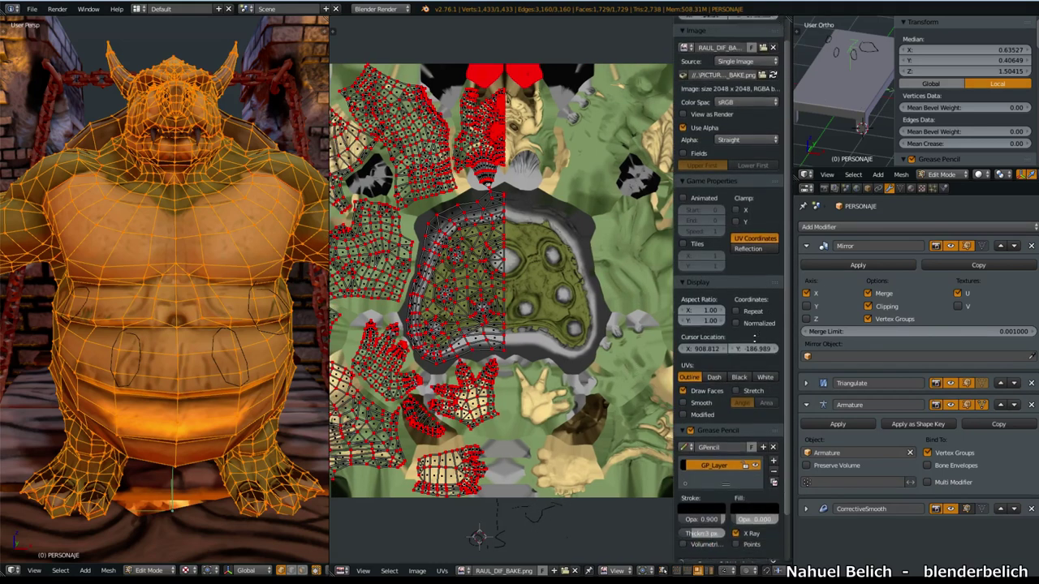
pyautogui.moveTo(700, 522); pyautogui.dragTo(735, 520)
pyautogui.press('n')
pyautogui.moveTo(582, 459); pyautogui.dragTo(576, 393, button='middle')
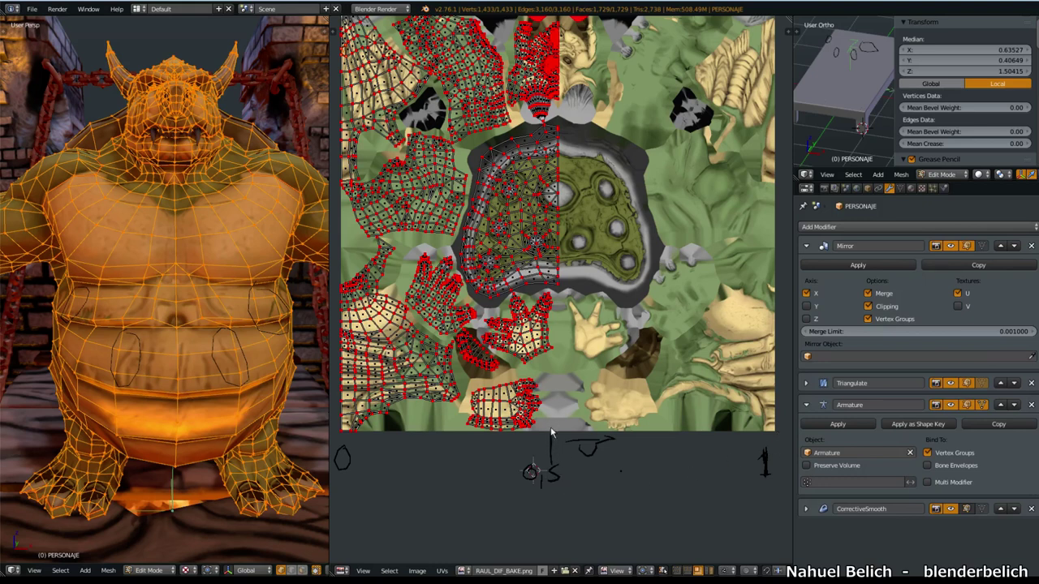
pyautogui.moveTo(589, 222); pyautogui.dragTo(587, 266, button='middle')
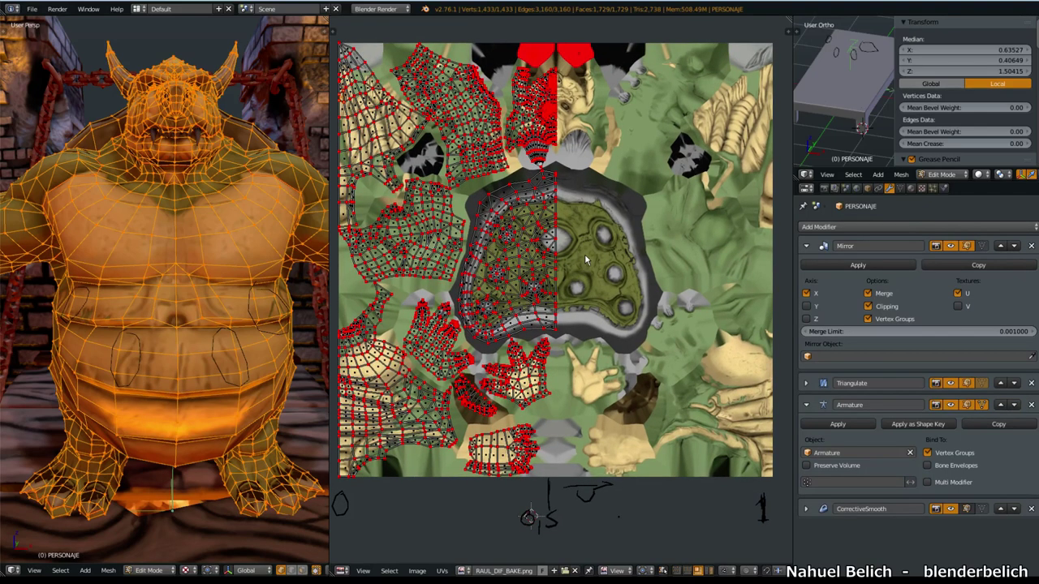
pyautogui.moveTo(689, 200); pyautogui.dragTo(680, 205, button='middle')
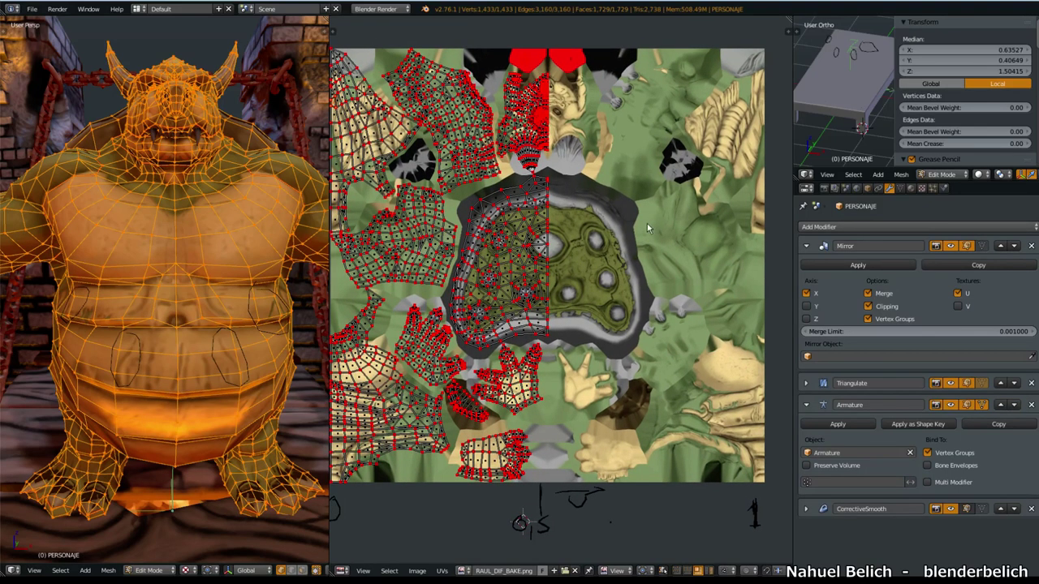
# Step: Turn on the Modified UV display in the UV editor and narrow its properties region
pyautogui.press('n')
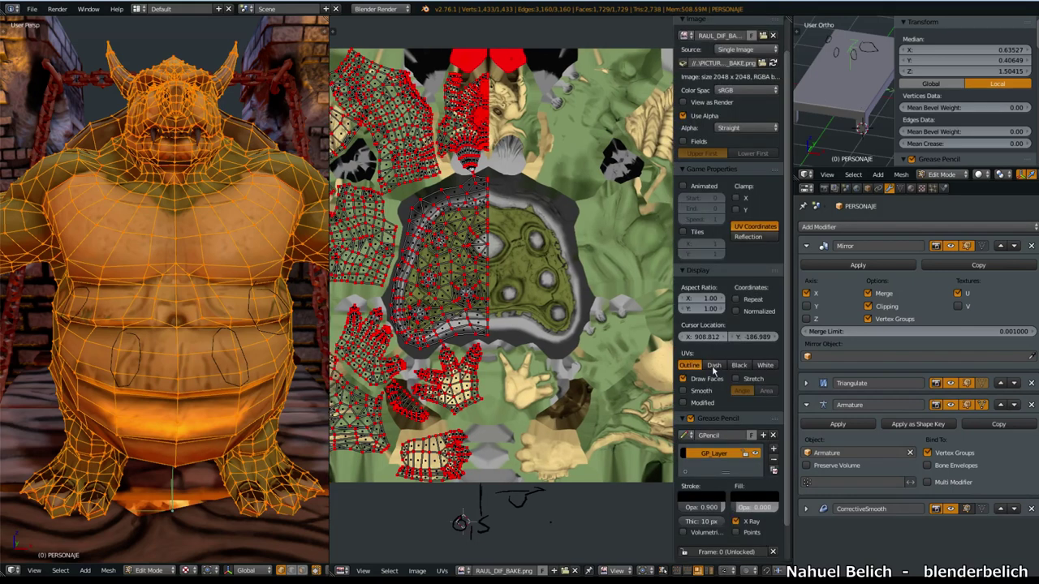
pyautogui.scroll(-2, 715, 396)
pyautogui.scroll(2, 715, 335)
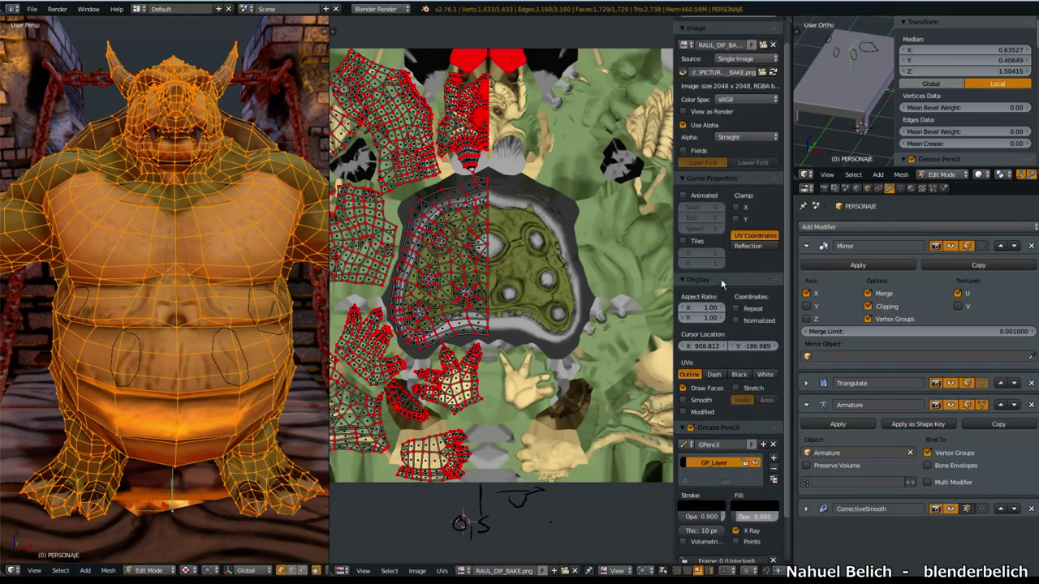
pyautogui.click(685, 412)
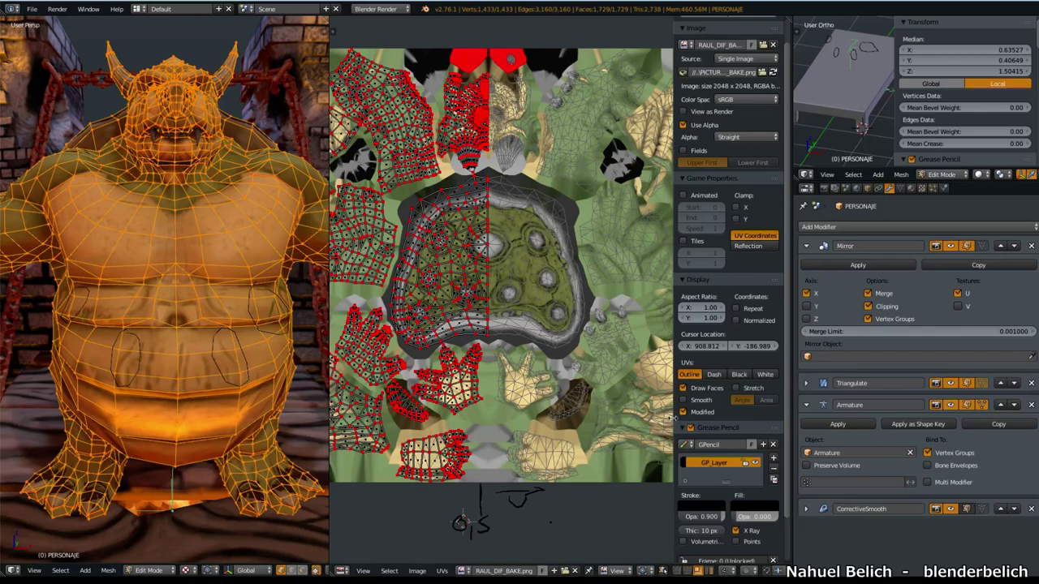
pyautogui.moveTo(673, 416); pyautogui.dragTo(688, 416)
pyautogui.scroll(2, 601, 323)
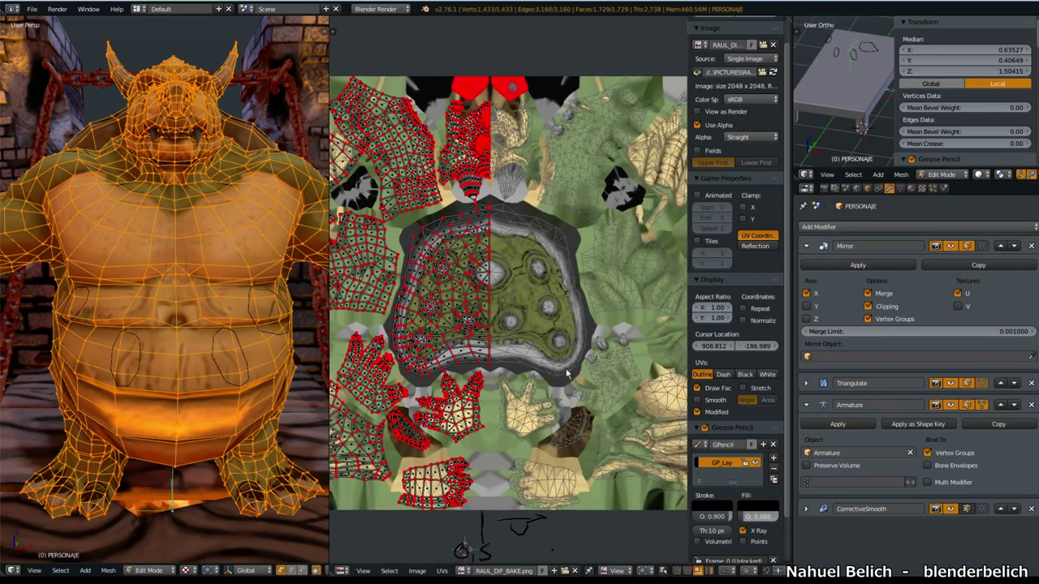
# Step: Examine the mirrored UVs along the shell's centre line and the list of available modifiers
pyautogui.scroll(6, 600, 323)
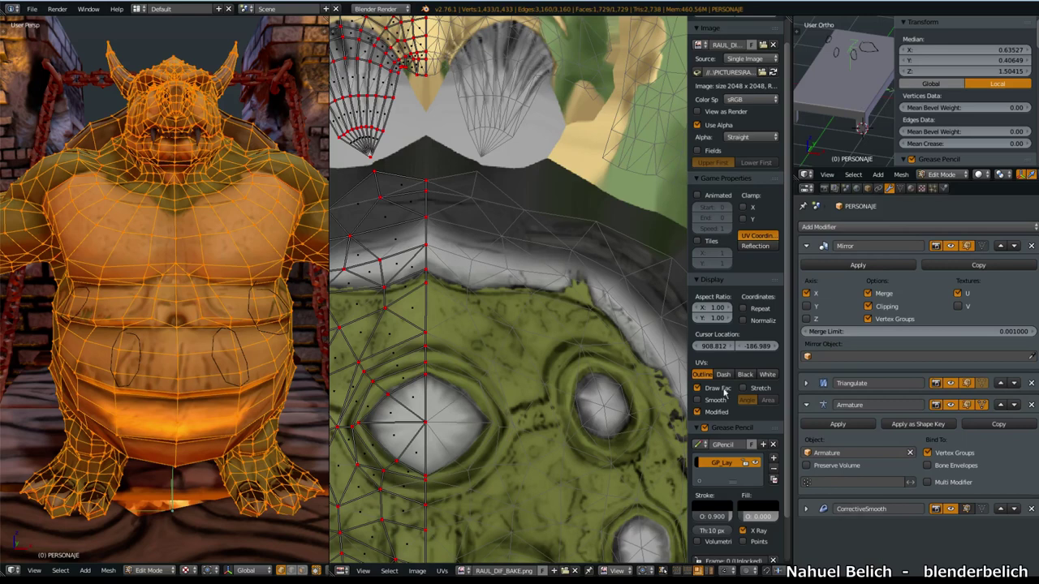
pyautogui.moveTo(446, 258); pyautogui.dragTo(497, 245, button='middle')
pyautogui.moveTo(496, 246); pyautogui.dragTo(525, 279, button='middle')
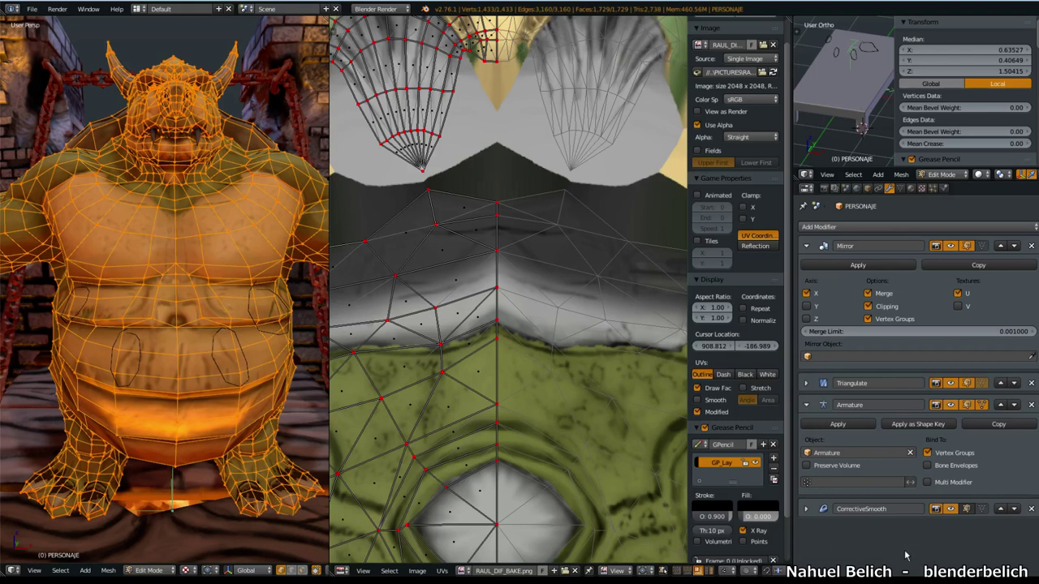
pyautogui.click(816, 227)
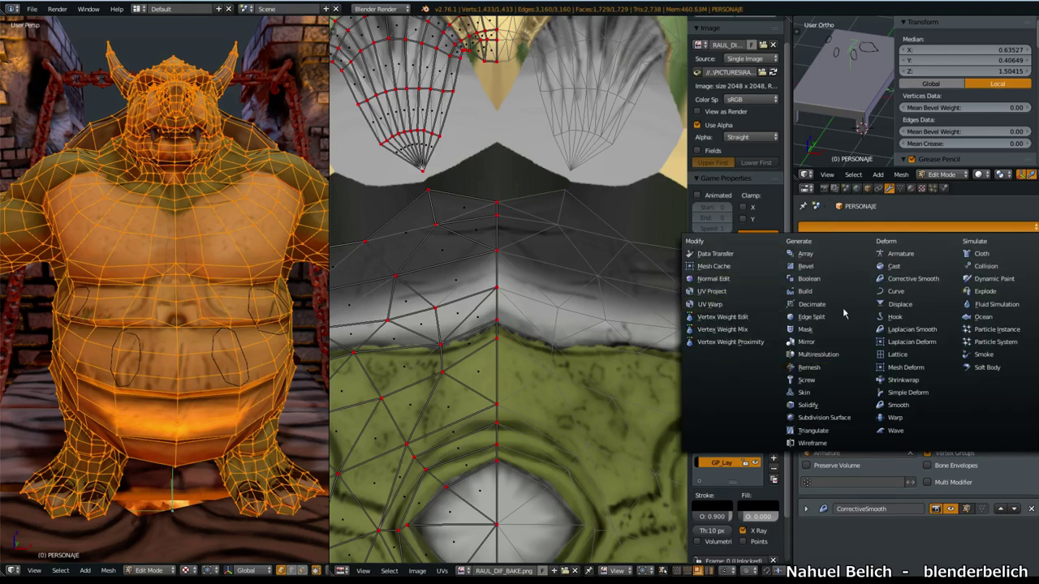
pyautogui.moveTo(566, 305); pyautogui.dragTo(571, 330, button='middle')
pyautogui.keyDown('ctrl'); pyautogui.moveTo(558, 372); pyautogui.dragTo(566, 308, button='middle'); pyautogui.keyUp('ctrl')
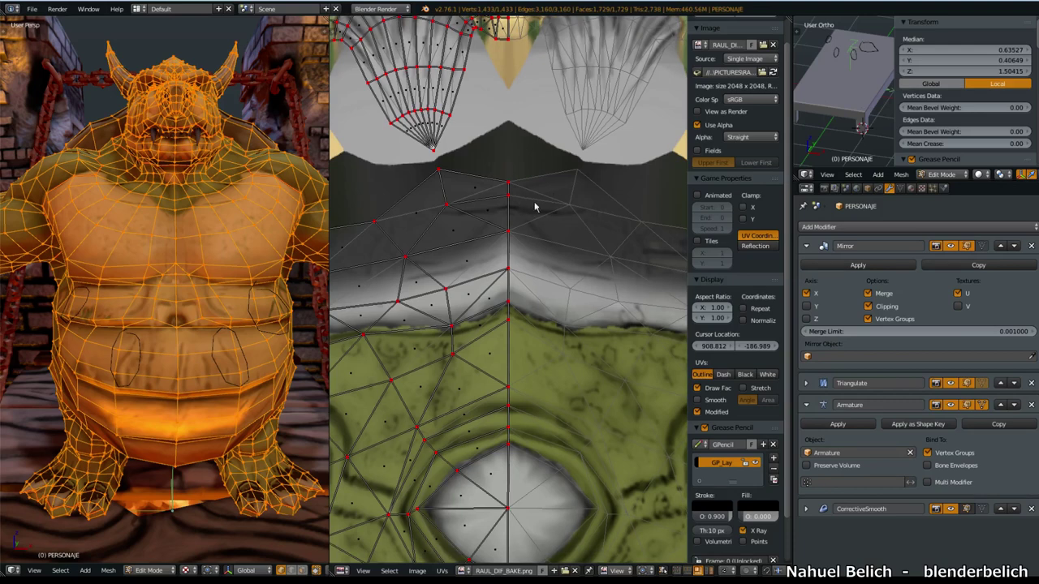
pyautogui.scroll(-1, 535, 264)
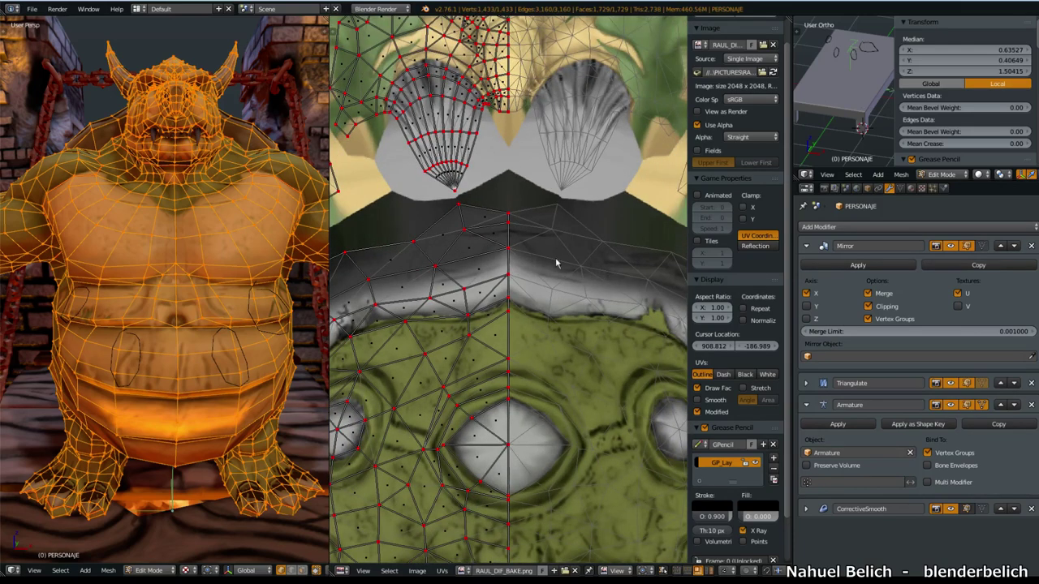
pyautogui.moveTo(503, 235); pyautogui.dragTo(512, 256, button='middle')
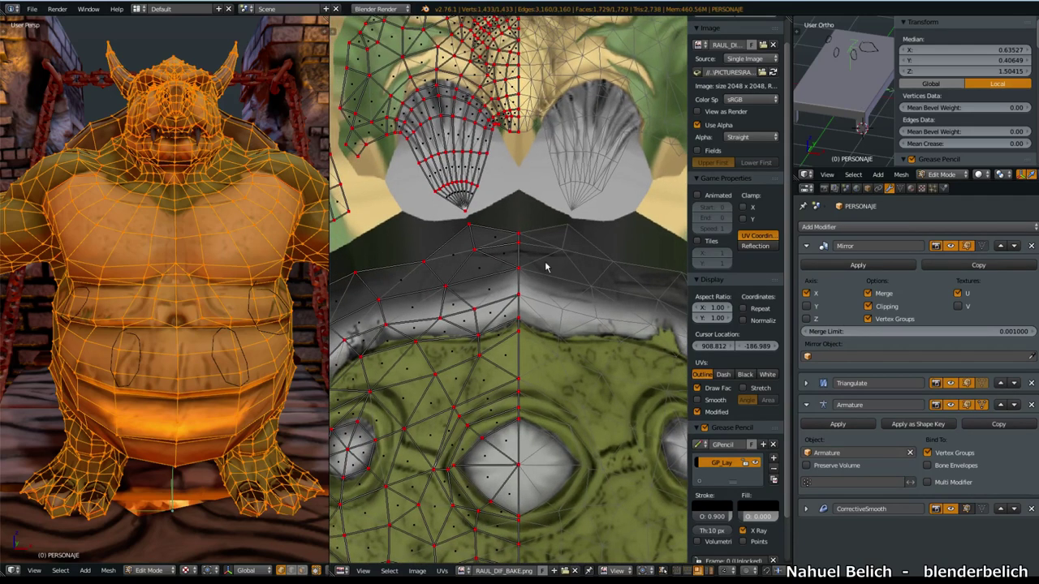
# Step: Collapse the Grease Pencil settings and switch the Mirror modifier's U texture option off and back on
pyautogui.click(696, 428)
pyautogui.keyDown('ctrl'); pyautogui.moveTo(650, 365); pyautogui.dragTo(650, 445, button='middle'); pyautogui.keyUp('ctrl')
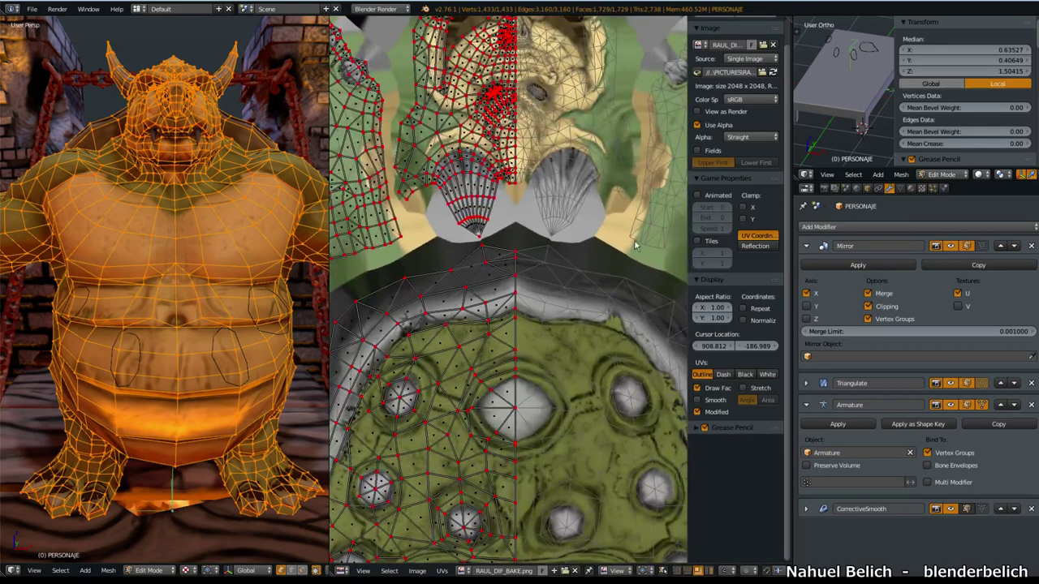
pyautogui.click(959, 293)
pyautogui.click(959, 294)
pyautogui.moveTo(582, 306); pyautogui.dragTo(534, 320, button='middle')
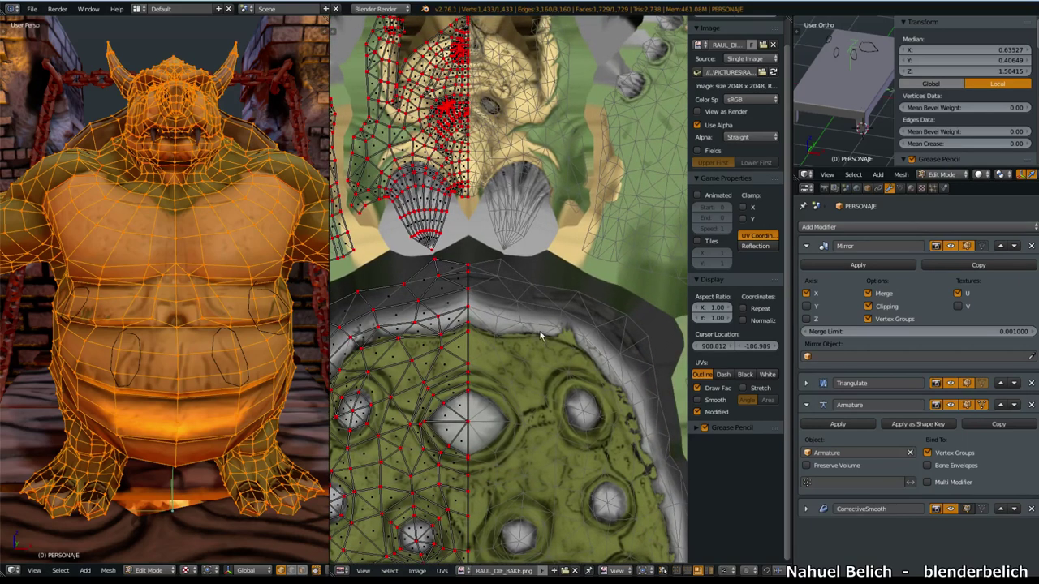
# Step: Turn off the Mirror modifier's Edit Mode display and reopen the ogre mesh in Edit Mode
pyautogui.press('Tab')
pyautogui.click(79, 271)
pyautogui.moveTo(136, 296); pyautogui.dragTo(235, 310, button='right')
pyautogui.rightClick(154, 328)
pyautogui.rightClick(235, 310)
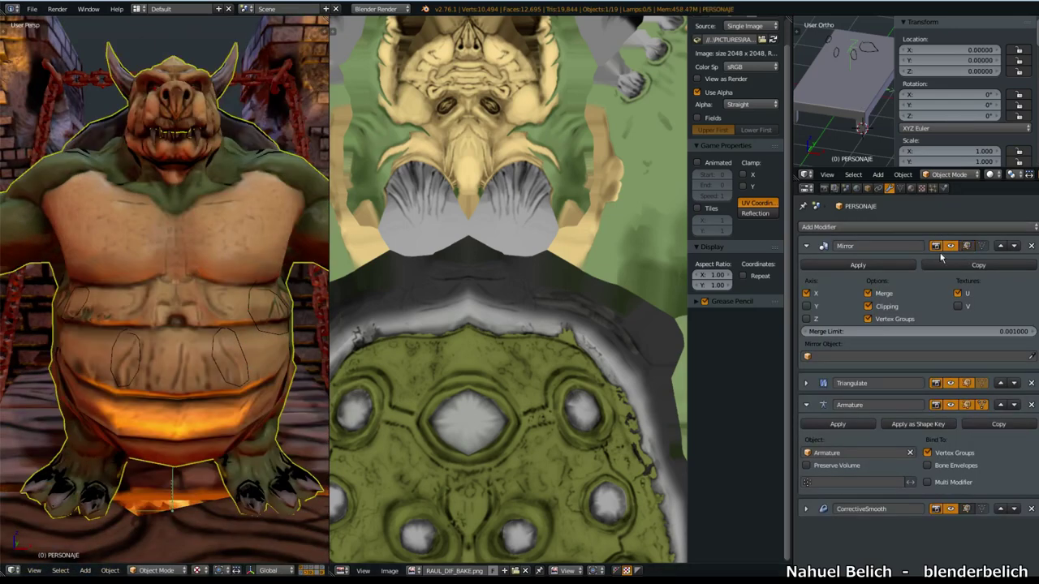
pyautogui.press('Tab')
pyautogui.click(289, 301)
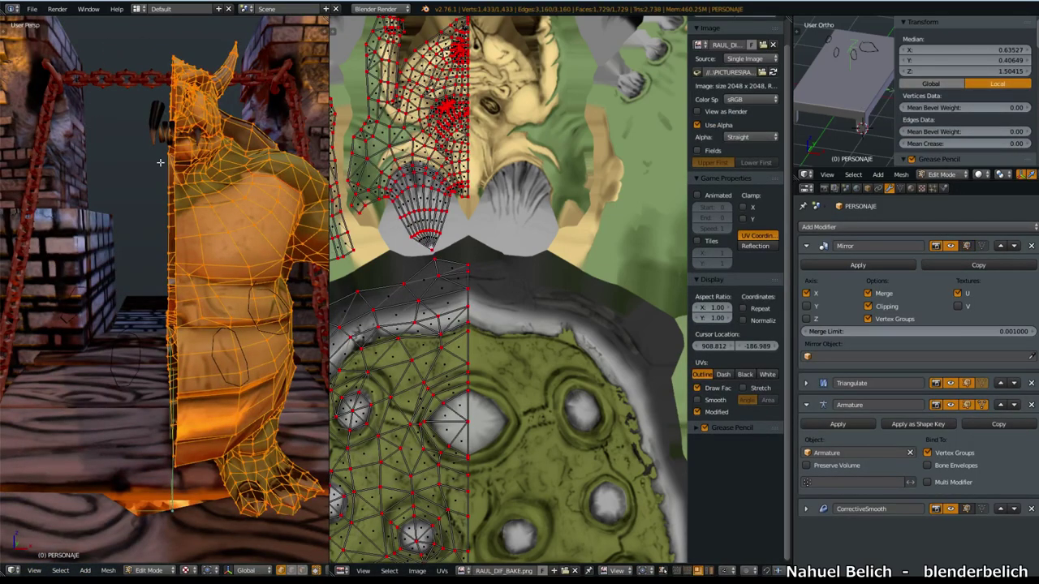
# Step: Compare the ogre in Object Mode and Edit Mode from above, along with its UV layout
pyautogui.moveTo(110, 431); pyautogui.dragTo(174, 372, button='middle')
pyautogui.press('Tab')
pyautogui.moveTo(172, 321); pyautogui.dragTo(213, 309, button='middle')
pyautogui.press('Tab')
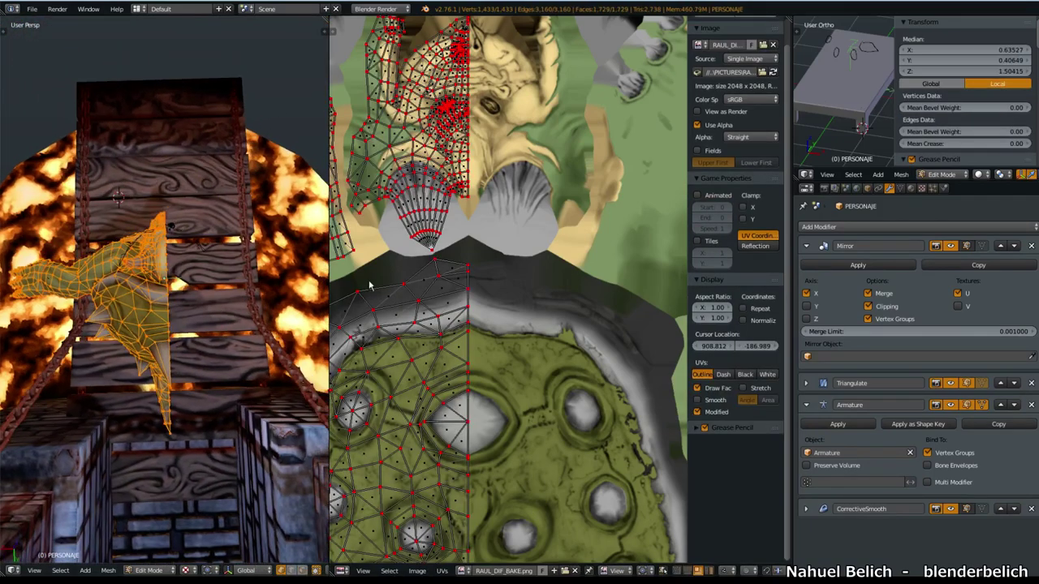
pyautogui.scroll(-1, 487, 272)
pyautogui.scroll(1, 488, 271)
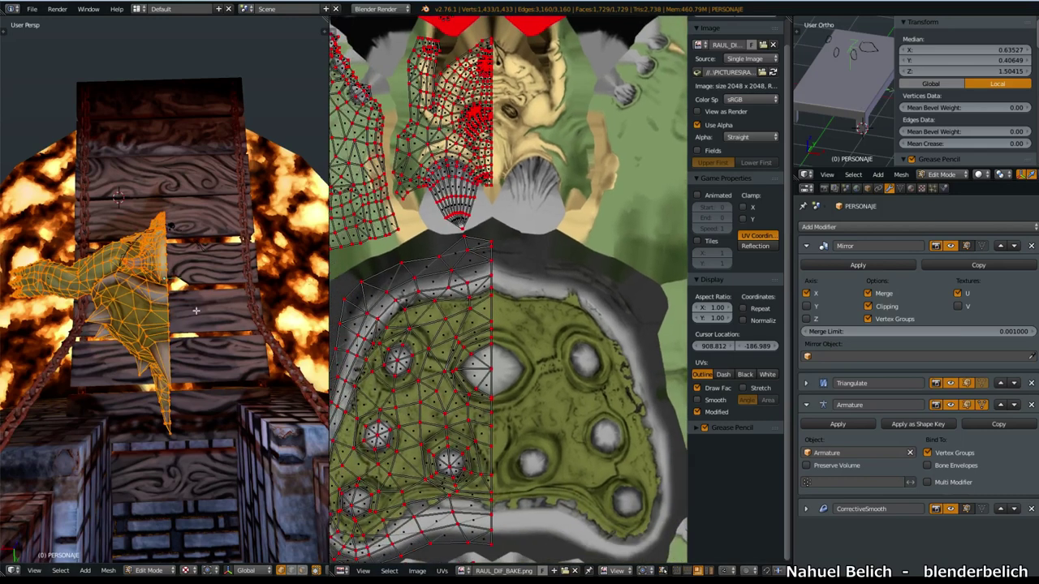
# Step: Toggle the Mirror modifier's Edit Mode display several times, leaving it on
pyautogui.click(967, 245)
pyautogui.click(967, 245)
pyautogui.click(967, 246)
pyautogui.click(967, 245)
pyautogui.click(967, 245)
pyautogui.click(966, 246)
pyautogui.click(965, 246)
# Step: Examine the mirrored ogre mesh from the front and its full UV layout with the 0 to 1 annotations
pyautogui.scroll(-2, 532, 276)
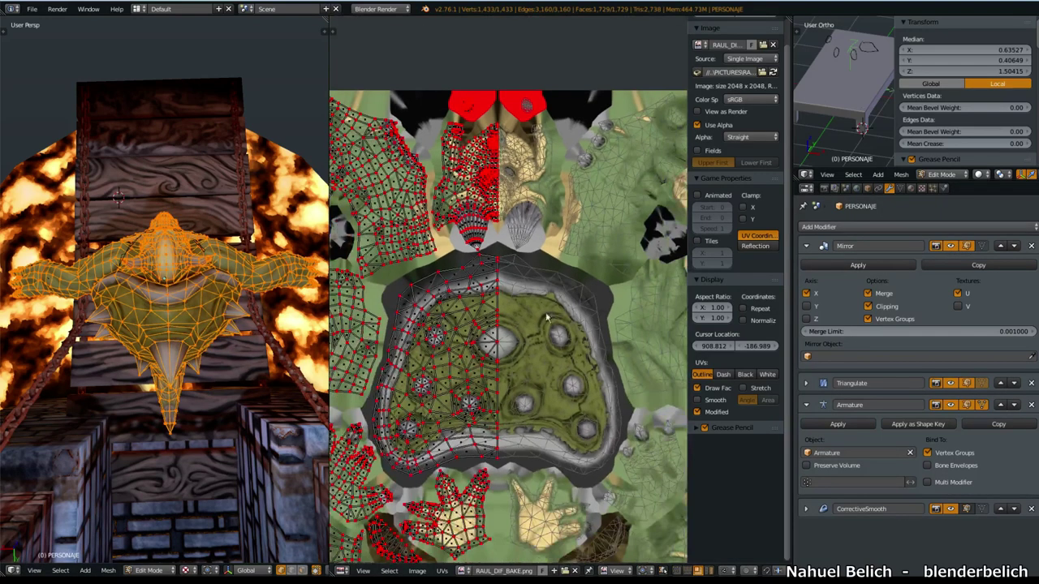
pyautogui.scroll(1, 539, 330)
pyautogui.moveTo(202, 377); pyautogui.dragTo(16, 325, button='middle')
pyautogui.scroll(4, 167, 323)
pyautogui.moveTo(168, 323); pyautogui.dragTo(105, 309, button='middle')
pyautogui.keyDown('ctrl'); pyautogui.moveTo(578, 272); pyautogui.dragTo(529, 272, button='middle'); pyautogui.keyUp('ctrl')
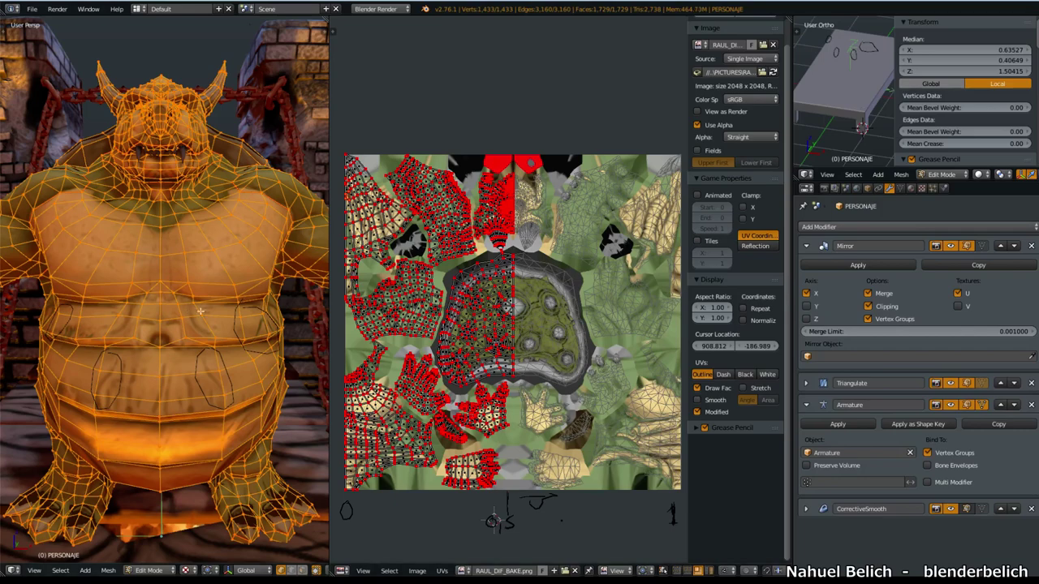
# Step: Compare the ogre's belly in Object Mode from several angles, then reopen the mesh in Edit Mode
pyautogui.scroll(2, 223, 314)
pyautogui.moveTo(210, 312); pyautogui.dragTo(379, 279, button='middle')
pyautogui.press('Tab')
pyautogui.click(85, 318)
pyautogui.scroll(-2, 223, 366)
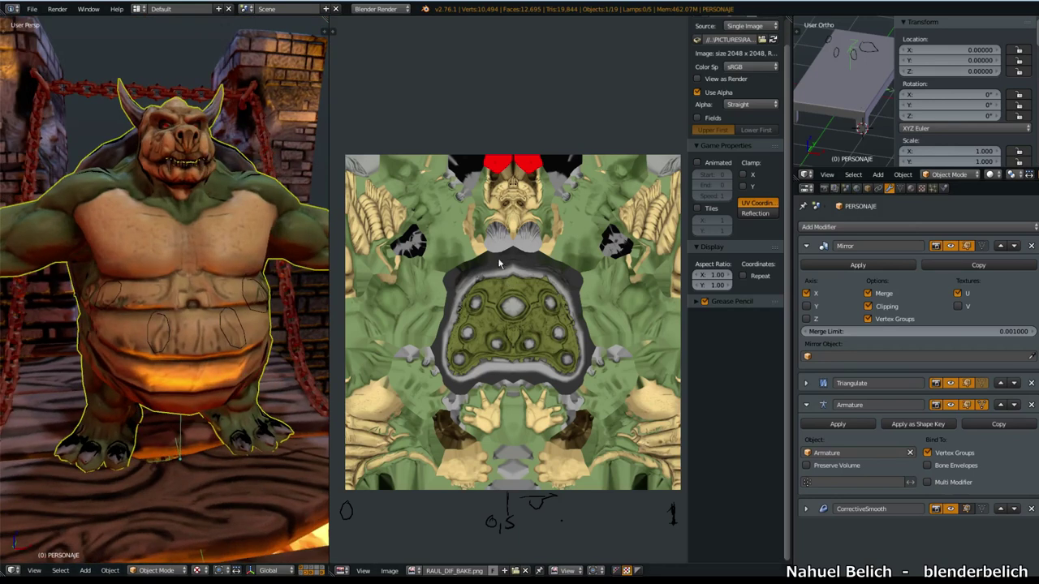
pyautogui.scroll(1, 500, 266)
pyautogui.scroll(3, 209, 346)
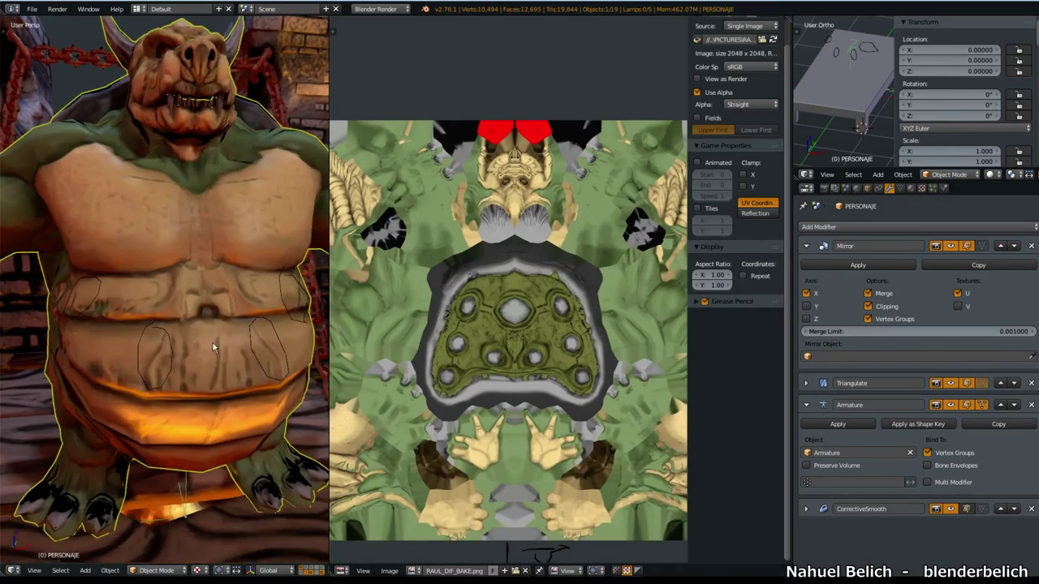
pyautogui.scroll(-3, 243, 325)
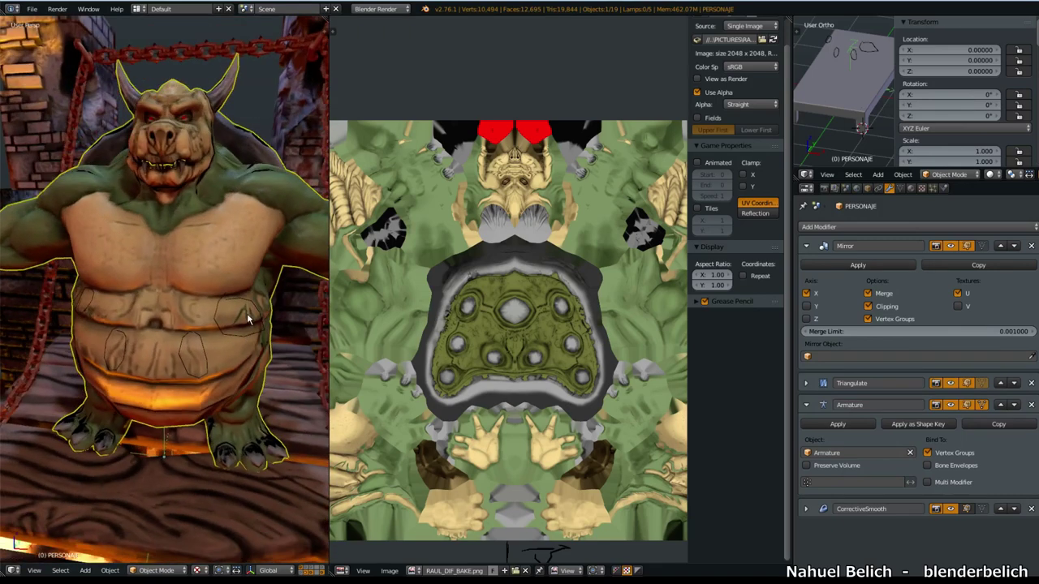
pyautogui.moveTo(248, 319); pyautogui.dragTo(263, 349, button='middle')
pyautogui.scroll(3, 258, 341)
pyautogui.press('Tab')
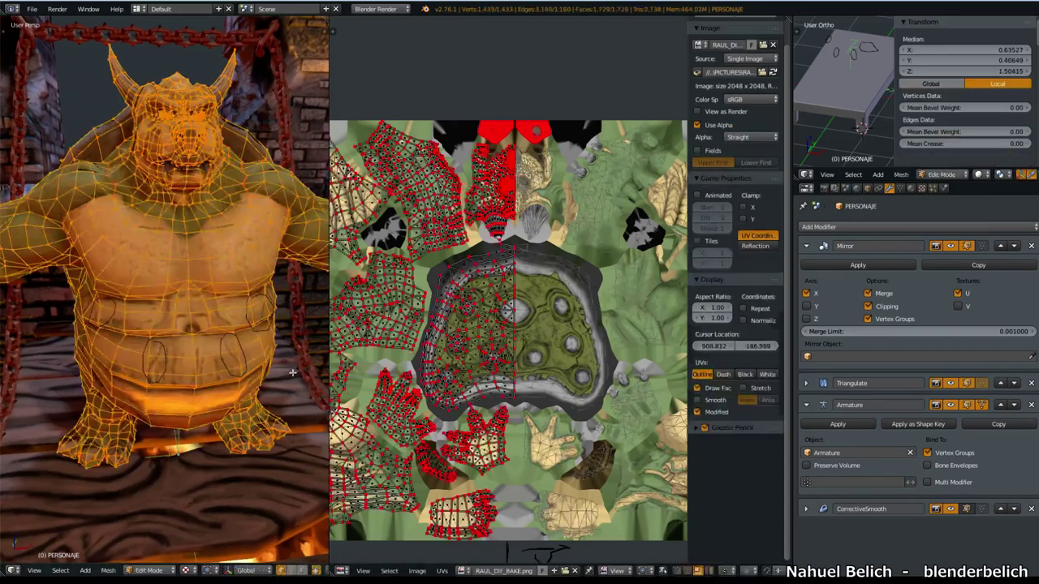
# Step: Maximize the UV editor and examine the shell, hand and foot UVs beside their mirrored copies across the 0.5 centre
pyautogui.scroll(3, 556, 288)
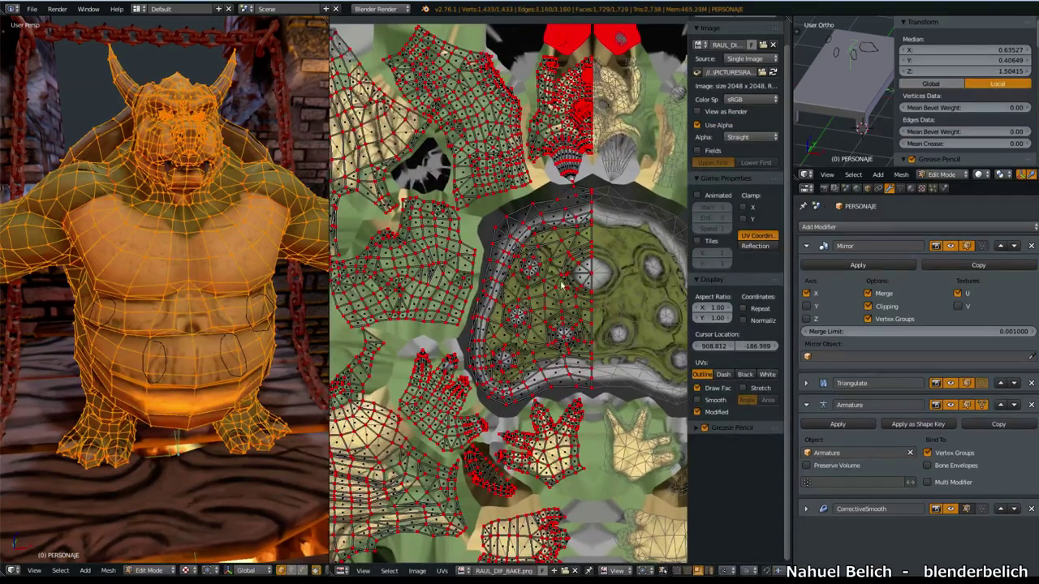
pyautogui.hotkey('ctrl', 'Up')
pyautogui.scroll(3, 520, 268)
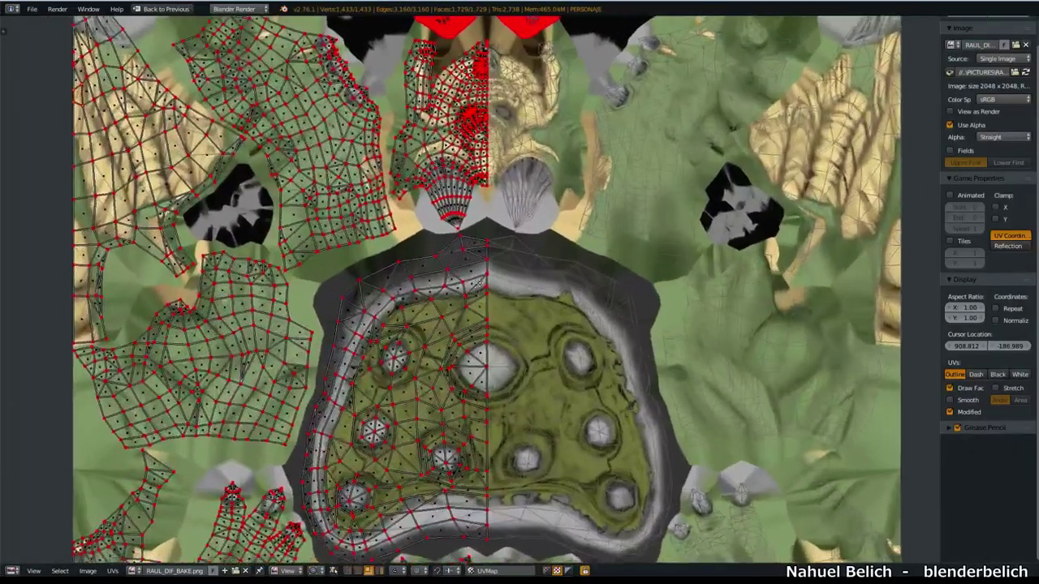
pyautogui.moveTo(480, 279); pyautogui.dragTo(462, 200, button='middle')
pyautogui.keyDown('ctrl'); pyautogui.moveTo(462, 199); pyautogui.dragTo(463, 182, button='middle'); pyautogui.keyUp('ctrl')
pyautogui.moveTo(450, 360); pyautogui.dragTo(456, 241, button='middle')
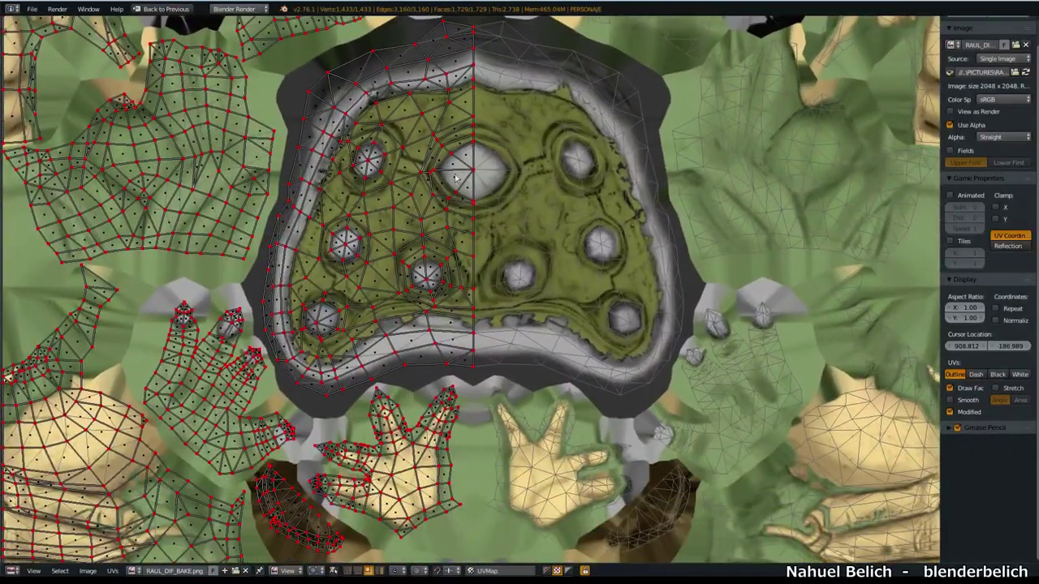
pyautogui.moveTo(454, 186); pyautogui.dragTo(433, 281, button='middle')
pyautogui.moveTo(485, 538); pyautogui.dragTo(481, 270, button='middle')
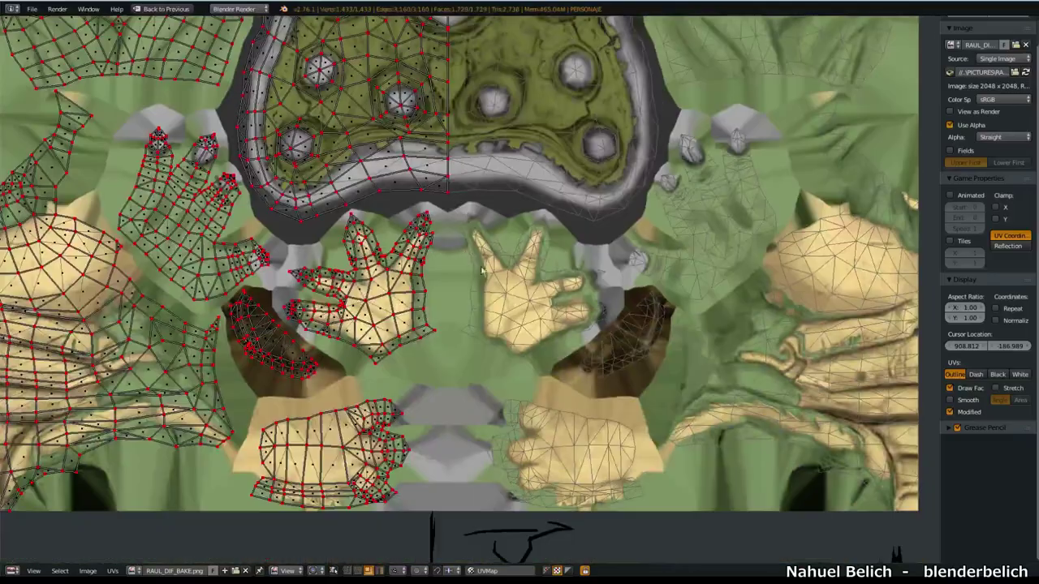
pyautogui.scroll(-2, 481, 270)
pyautogui.moveTo(445, 177); pyautogui.dragTo(451, 417, button='middle')
pyautogui.moveTo(453, 249); pyautogui.dragTo(452, 424, button='middle')
pyautogui.keyDown('ctrl'); pyautogui.moveTo(457, 356); pyautogui.dragTo(467, 232, button='middle'); pyautogui.keyUp('ctrl')
pyautogui.moveTo(449, 432); pyautogui.dragTo(482, 204, button='middle')
pyautogui.keyDown('ctrl'); pyautogui.moveTo(490, 242); pyautogui.dragTo(496, 296, button='middle'); pyautogui.keyUp('ctrl')
pyautogui.moveTo(452, 383); pyautogui.dragTo(450, 329, button='middle')
pyautogui.keyDown('ctrl'); pyautogui.moveTo(452, 153); pyautogui.dragTo(459, 195, button='middle'); pyautogui.keyUp('ctrl')
pyautogui.moveTo(445, 426); pyautogui.dragTo(470, 306, button='middle')
pyautogui.moveTo(453, 270); pyautogui.dragTo(501, 196, button='middle')
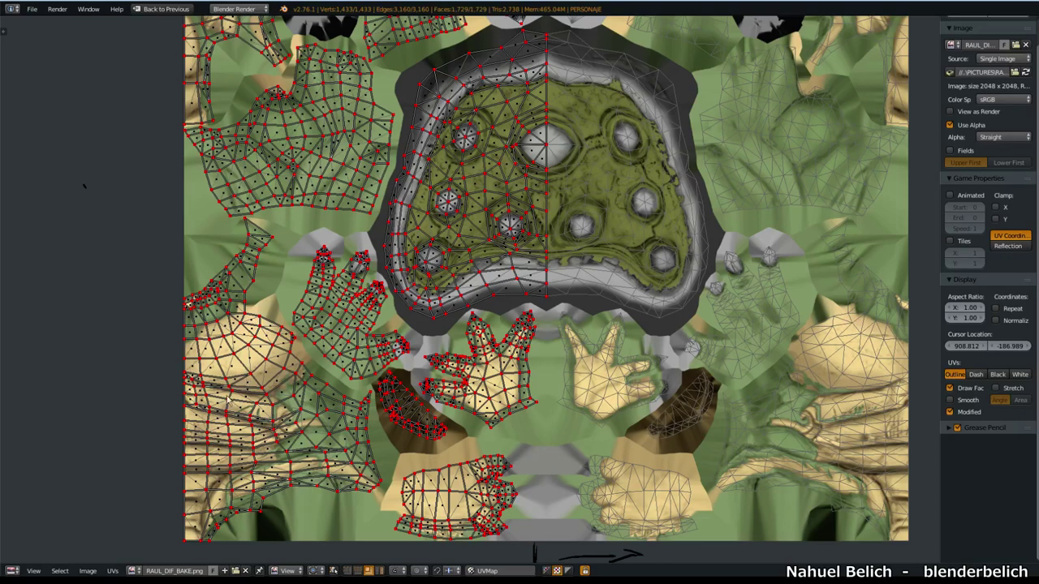
# Step: Examine the torso UVs along the texture's 0 edge and compare them with the mirrored side at the 1 edge
pyautogui.moveTo(227, 401); pyautogui.dragTo(358, 328, button='middle')
pyautogui.keyDown('ctrl'); pyautogui.moveTo(337, 402); pyautogui.dragTo(393, 306, button='middle'); pyautogui.keyUp('ctrl')
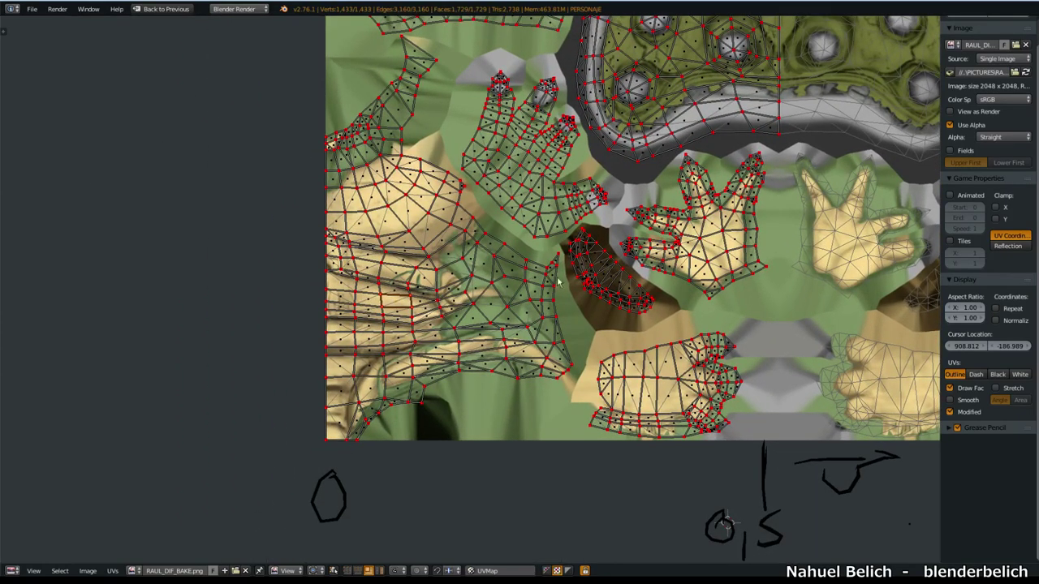
pyautogui.moveTo(545, 255); pyautogui.dragTo(542, 367, button='middle')
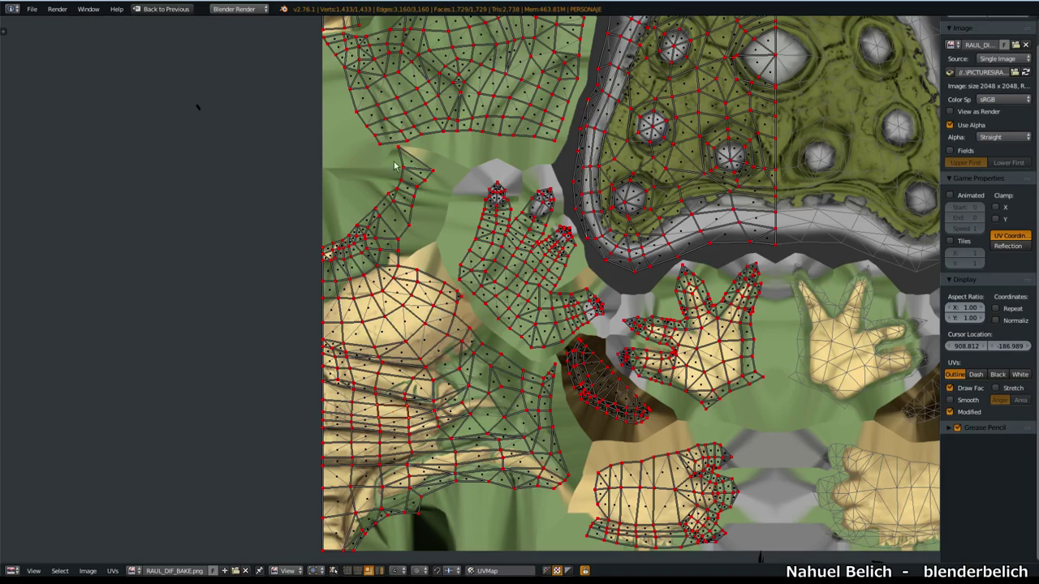
pyautogui.moveTo(197, 107)
pyautogui.mouseDown(button='middle')
pyautogui.moveTo(230, 32)
pyautogui.moveTo(252, 88)
pyautogui.mouseUp(button='middle')
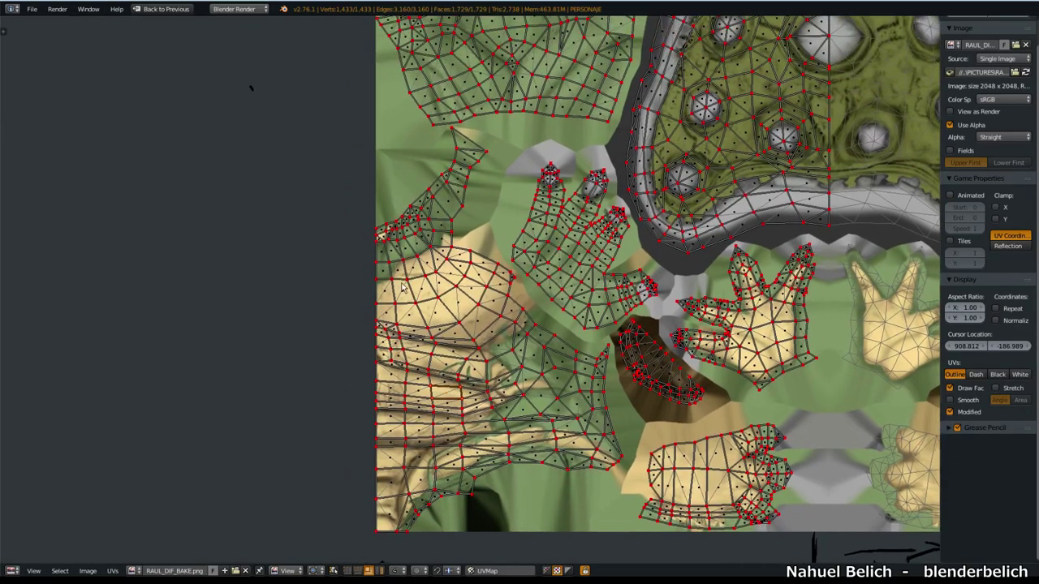
pyautogui.moveTo(404, 286); pyautogui.dragTo(398, 264, button='middle')
pyautogui.moveTo(362, 299); pyautogui.dragTo(390, 120, button='middle')
pyautogui.moveTo(373, 170); pyautogui.dragTo(370, 234, button='middle')
pyautogui.moveTo(374, 505); pyautogui.dragTo(371, 443, button='middle')
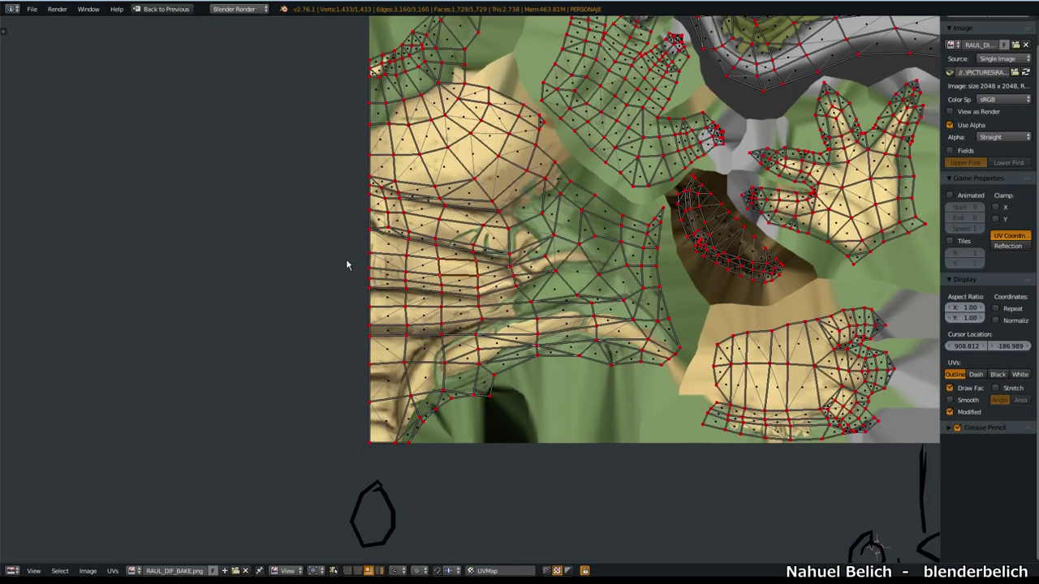
pyautogui.moveTo(342, 290); pyautogui.dragTo(322, 292, button='middle')
pyautogui.scroll(-1, 354, 340)
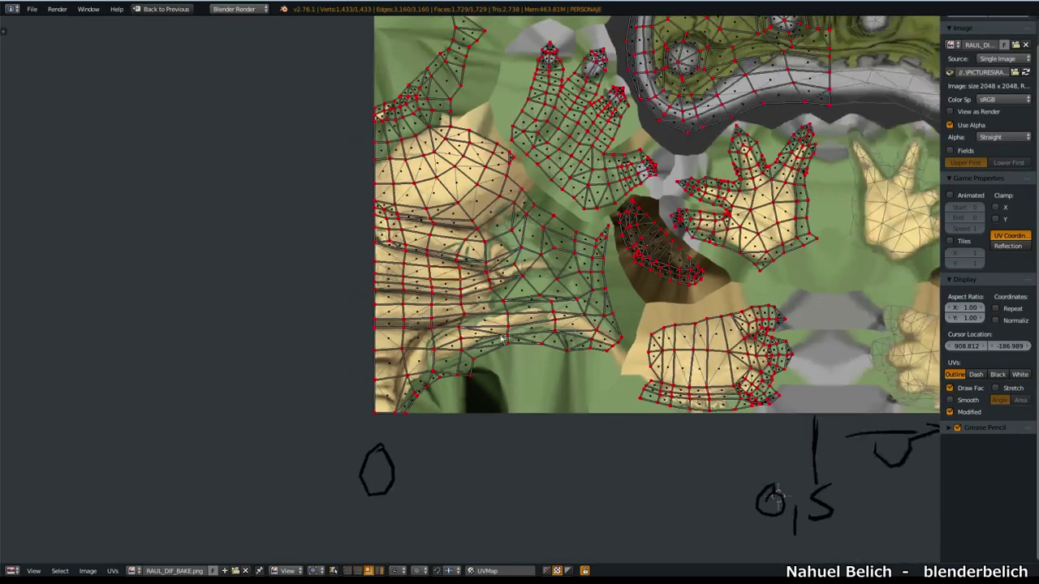
pyautogui.moveTo(779, 274); pyautogui.dragTo(300, 286, button='middle')
pyautogui.scroll(-2, 661, 207)
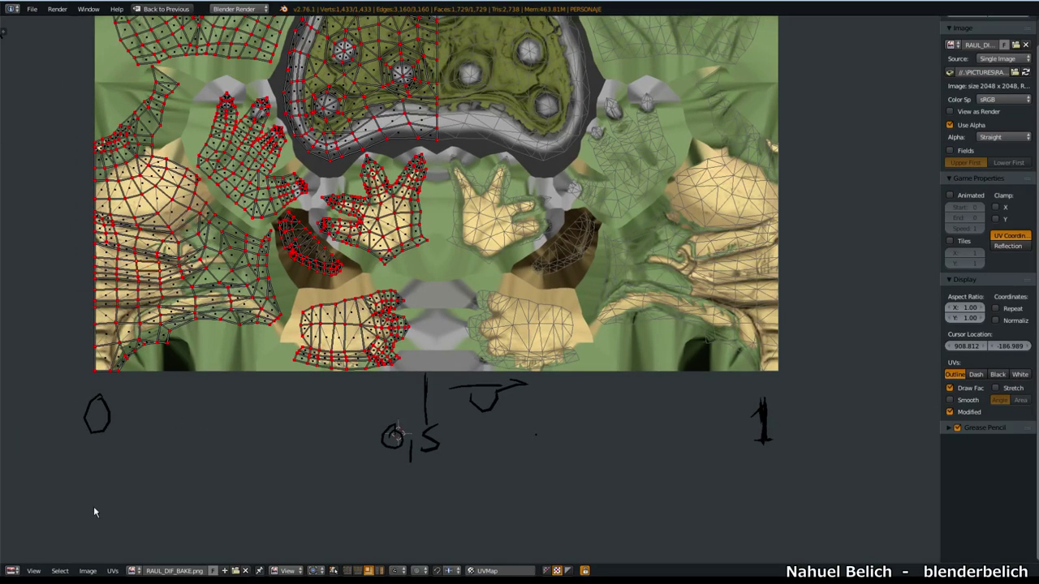
# Step: Sketch brackets around the 0 and 1 marks below the texture, link them with a curve, and erase stray marks
pyautogui.moveTo(120, 514)
pyautogui.mouseDown()
pyautogui.moveTo(235, 568)
pyautogui.moveTo(498, 511)
pyautogui.mouseUp()
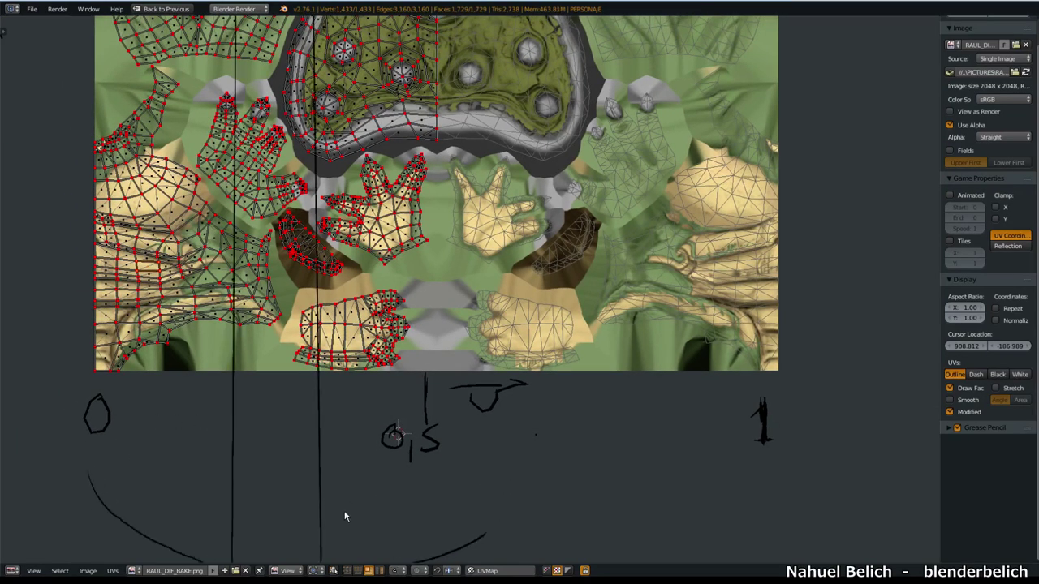
pyautogui.moveTo(460, 540); pyautogui.dragTo(749, 456)
pyautogui.moveTo(690, 380)
pyautogui.mouseDown()
pyautogui.moveTo(697, 481)
pyautogui.moveTo(798, 464)
pyautogui.moveTo(804, 363)
pyautogui.mouseUp()
pyautogui.moveTo(657, 373)
pyautogui.mouseDown()
pyautogui.moveTo(784, 466)
pyautogui.moveTo(655, 492)
pyautogui.mouseUp()
pyautogui.moveTo(210, 380); pyautogui.dragTo(209, 490)
pyautogui.moveTo(86, 492)
pyautogui.mouseDown()
pyautogui.moveTo(209, 490)
pyautogui.moveTo(87, 439)
pyautogui.mouseUp()
pyautogui.moveTo(255, 444); pyautogui.dragTo(218, 473)
pyautogui.moveTo(225, 445); pyautogui.dragTo(257, 477)
pyautogui.moveTo(326, 434); pyautogui.dragTo(294, 467)
pyautogui.moveTo(254, 442)
pyautogui.mouseDown(button='right')
pyautogui.moveTo(234, 457)
pyautogui.moveTo(331, 455)
pyautogui.mouseUp(button='right')
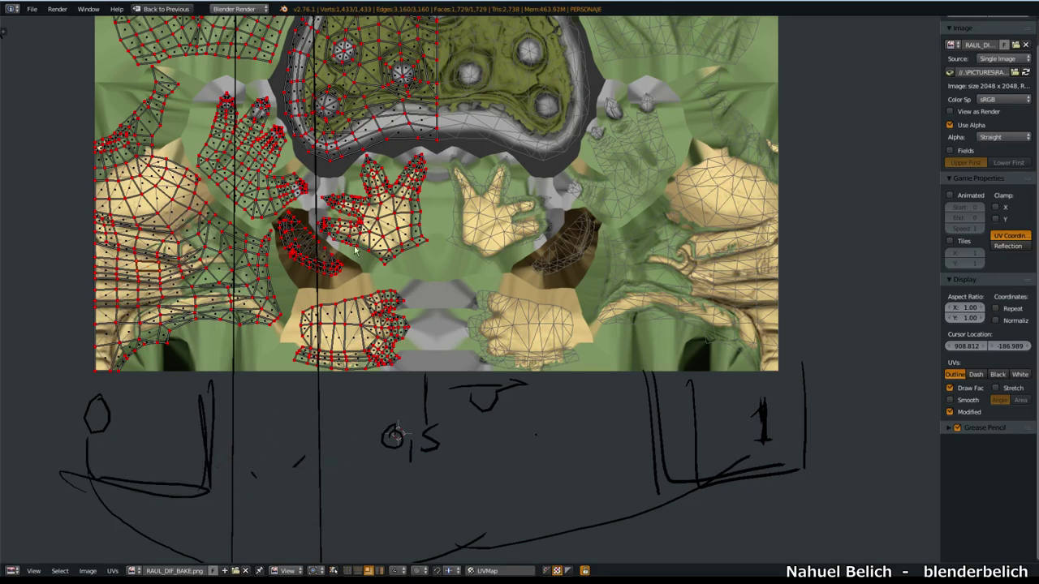
# Step: Examine the UV layout with the new bracket annotations, including the hand and foot islands on both sides of the centre
pyautogui.scroll(-6, 470, 289)
pyautogui.scroll(4, 470, 289)
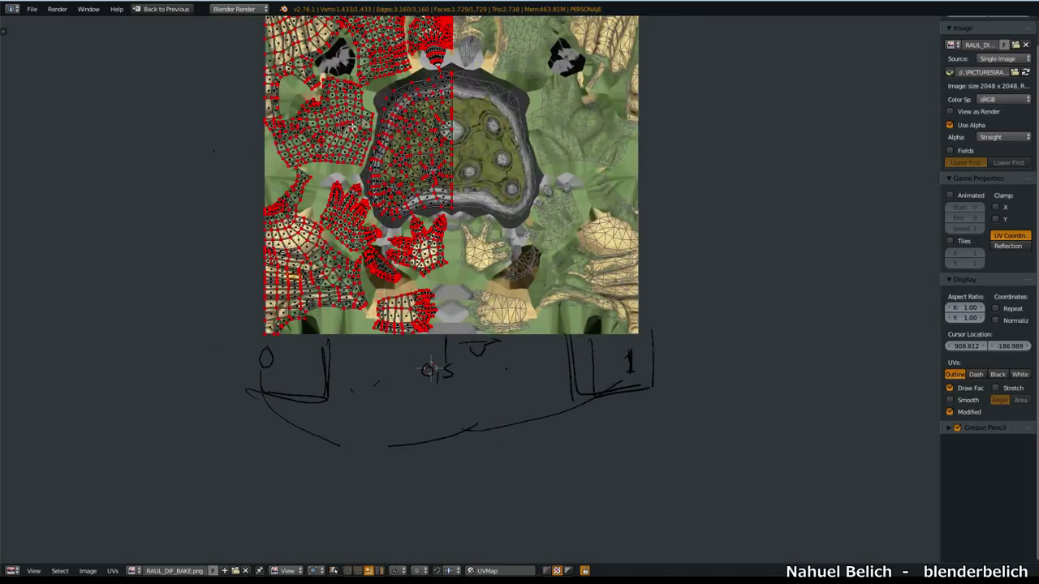
pyautogui.scroll(3, 388, 396)
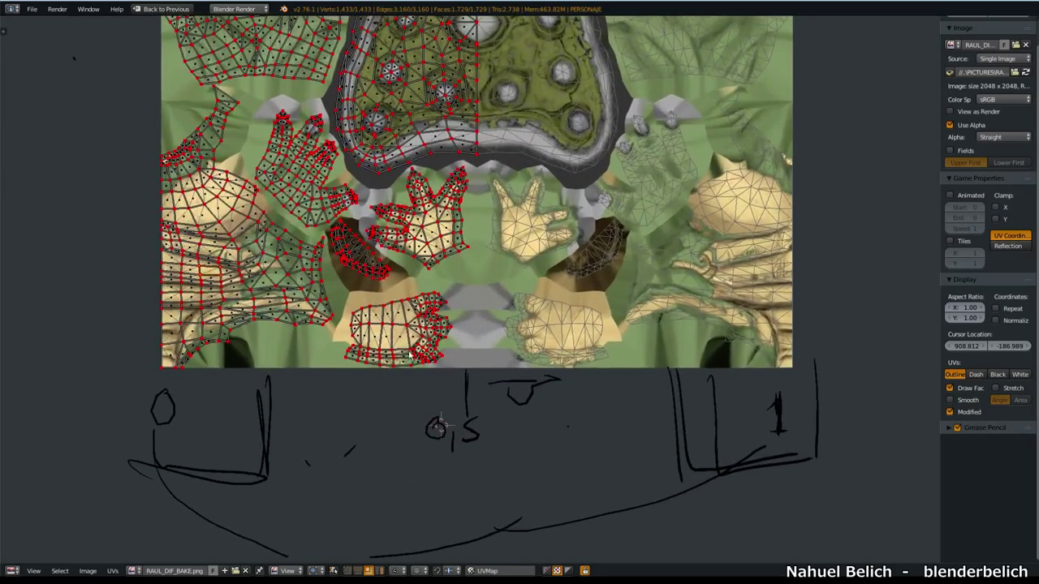
pyautogui.scroll(3, 395, 336)
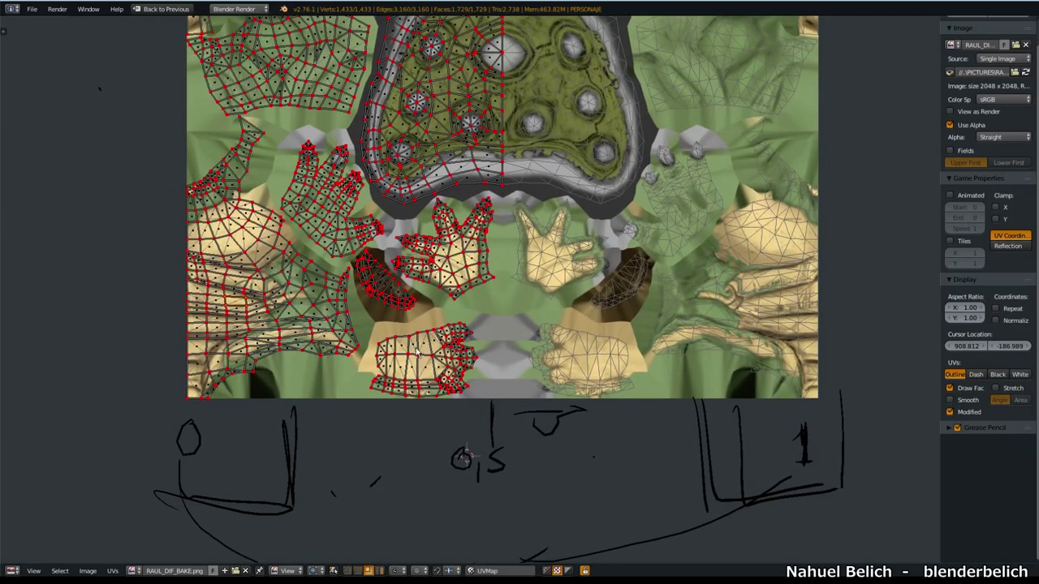
pyautogui.moveTo(403, 346)
pyautogui.mouseDown(button='middle')
pyautogui.moveTo(455, 358)
pyautogui.moveTo(407, 365)
pyautogui.mouseUp(button='middle')
pyautogui.moveTo(550, 317); pyautogui.dragTo(503, 341, button='middle')
pyautogui.keyDown('ctrl'); pyautogui.moveTo(503, 342); pyautogui.dragTo(641, 333, button='middle'); pyautogui.keyUp('ctrl')
pyautogui.scroll(3, 501, 364)
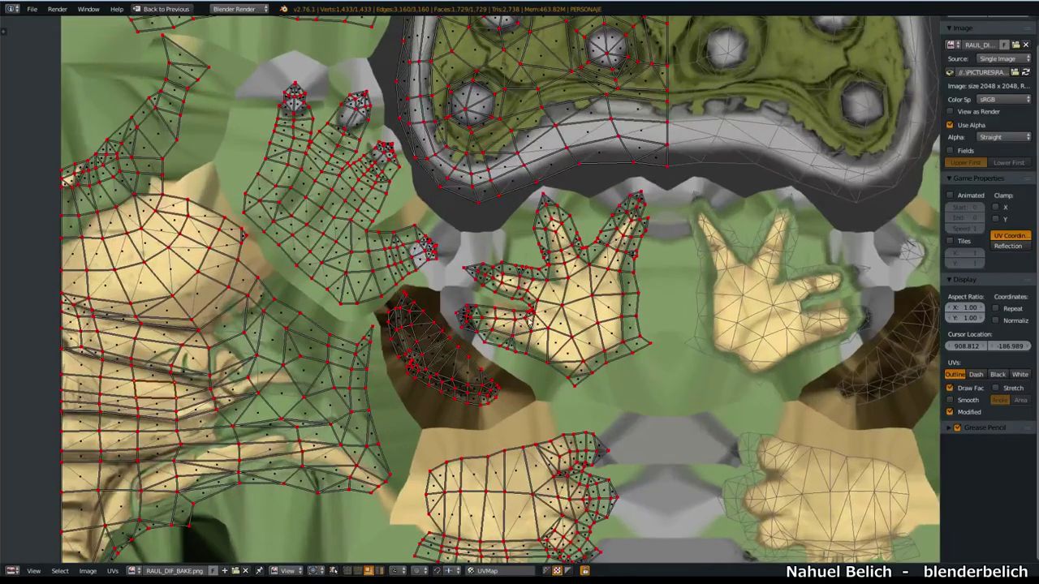
pyautogui.moveTo(607, 251); pyautogui.dragTo(360, 307, button='middle')
pyautogui.moveTo(88, 319); pyautogui.dragTo(43, 344, button='middle')
pyautogui.moveTo(927, 341); pyautogui.dragTo(891, 341, button='middle')
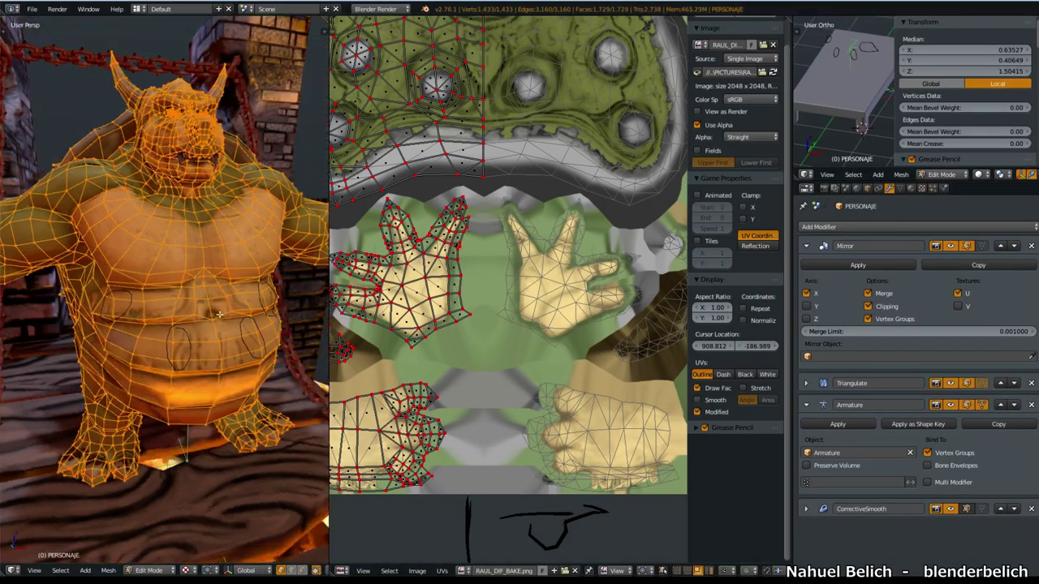
# Step: Return the ogre to Object Mode and maximize the image editor on the belly texture at the 0 edge
pyautogui.press('Tab')
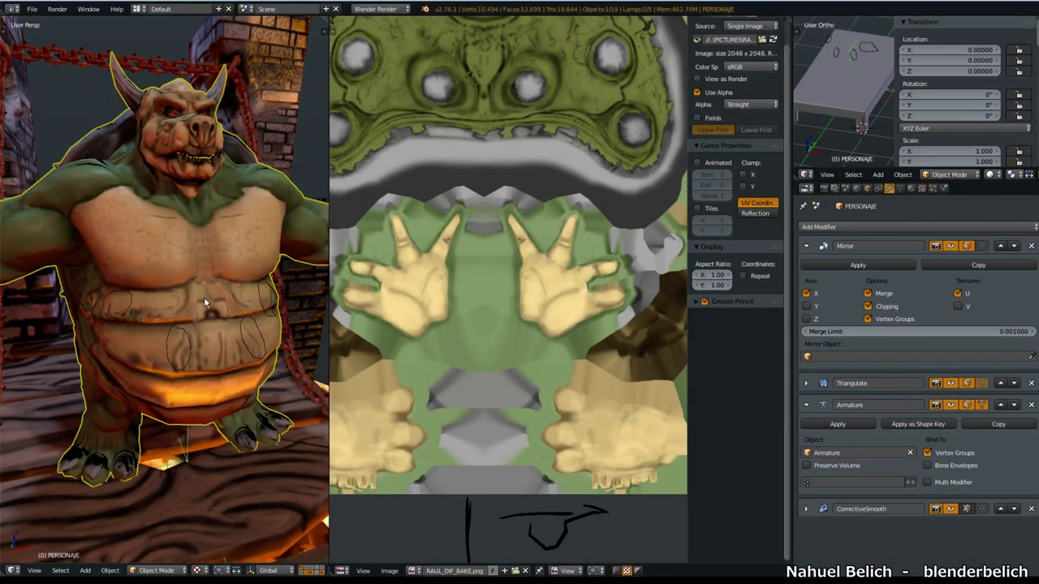
pyautogui.moveTo(188, 281); pyautogui.dragTo(203, 271, button='middle')
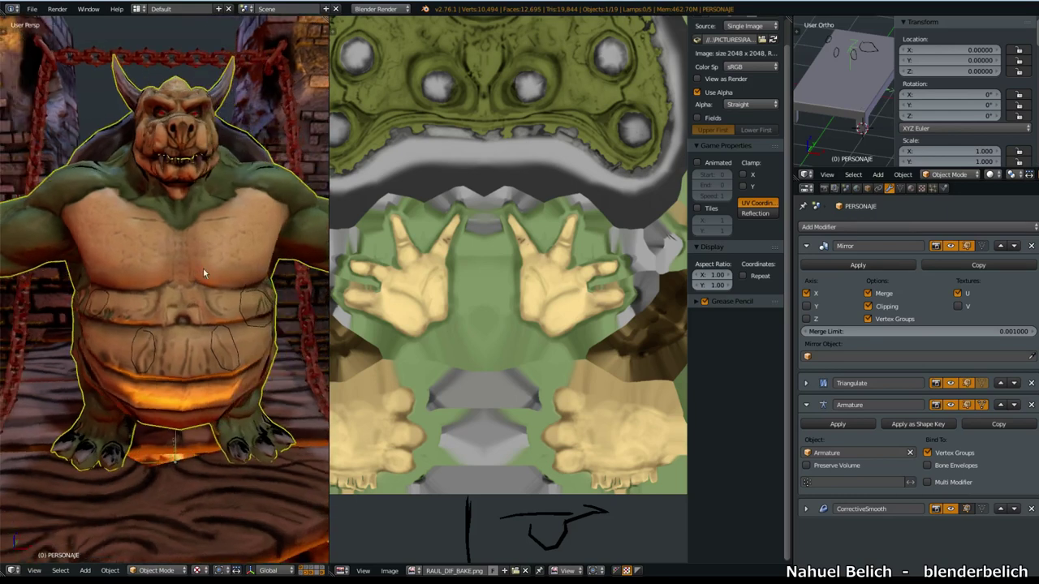
pyautogui.hotkey('ctrl', 'Up')
pyautogui.scroll(5, 532, 284)
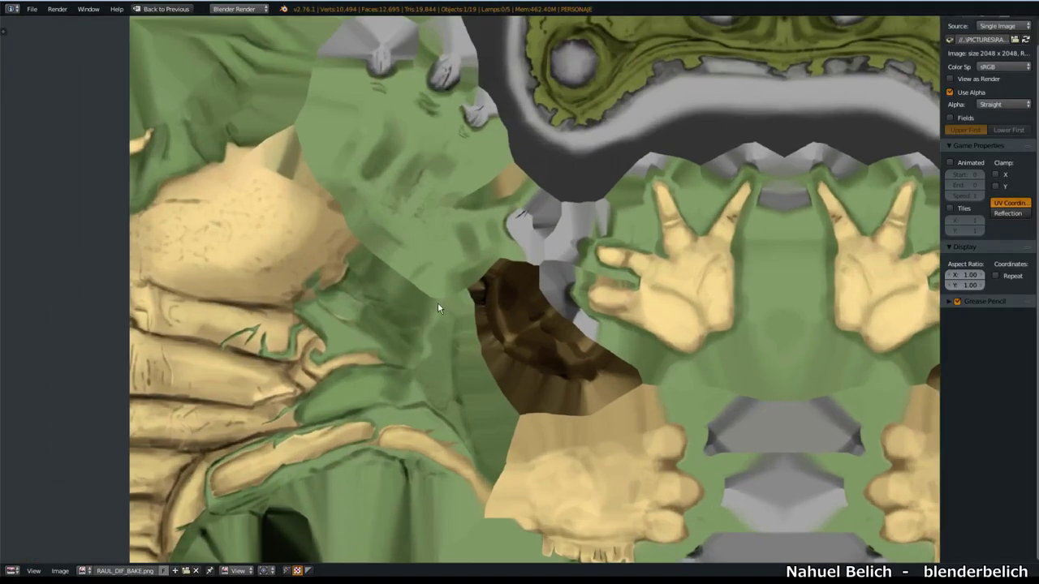
pyautogui.scroll(4, 443, 337)
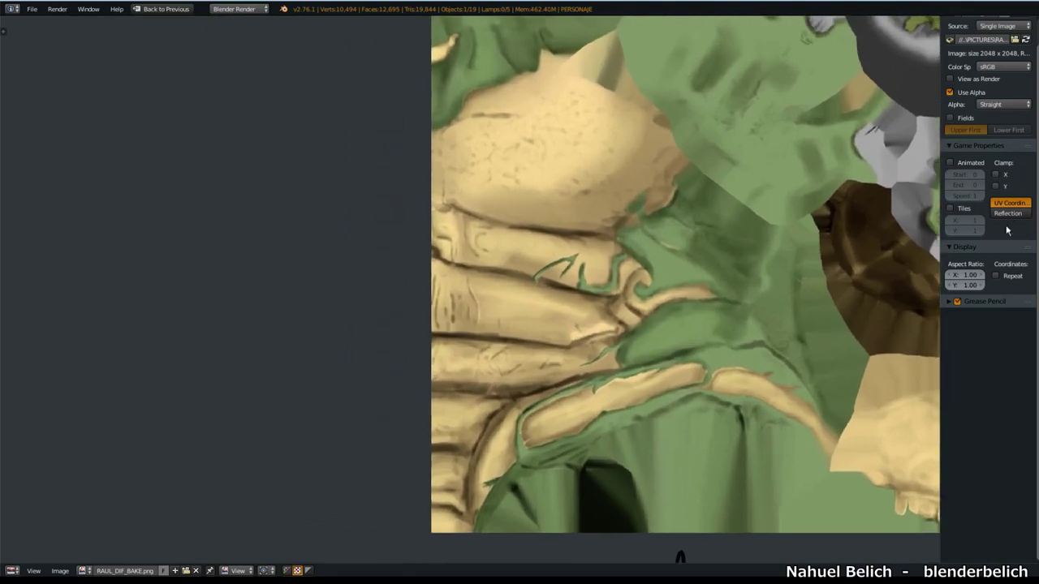
# Step: Toggle the texture's Repeat display, leaving it on, and frame the belly where the 0 and 1 edges meet
pyautogui.click(996, 277)
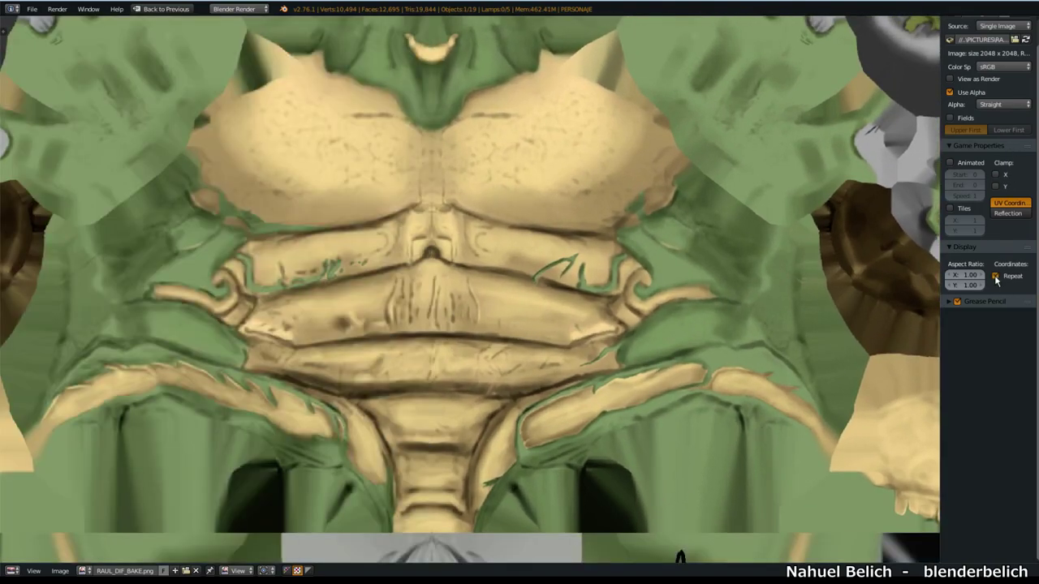
pyautogui.scroll(-5, 614, 228)
pyautogui.click(996, 276)
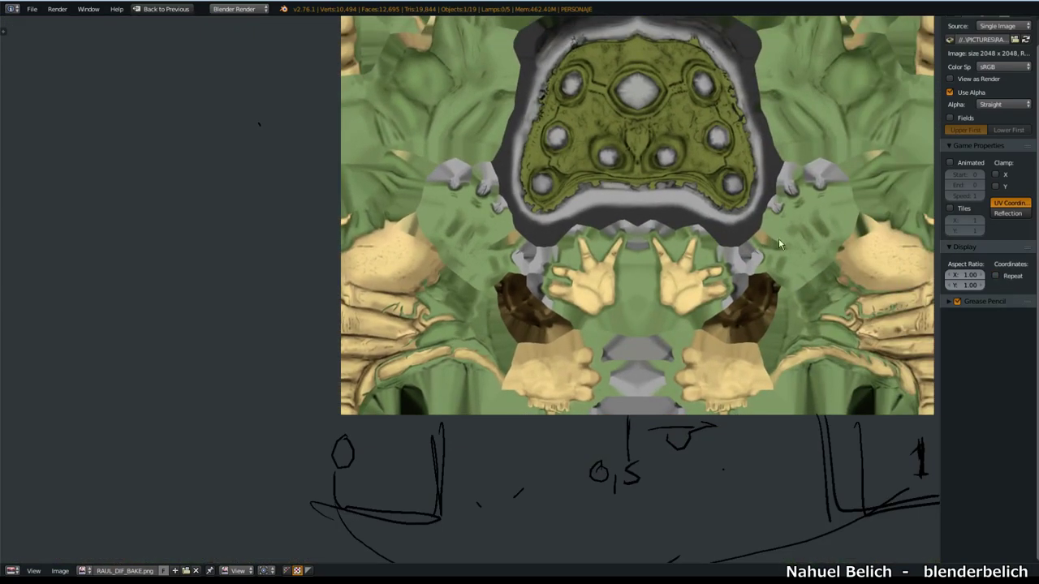
pyautogui.scroll(-2, 217, 315)
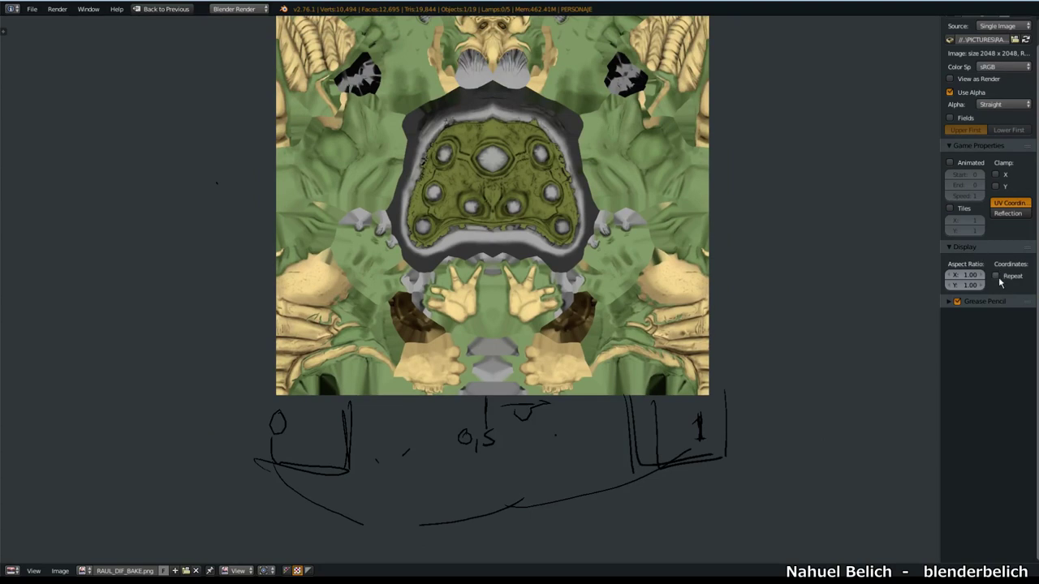
pyautogui.click(996, 276)
pyautogui.scroll(3, 298, 296)
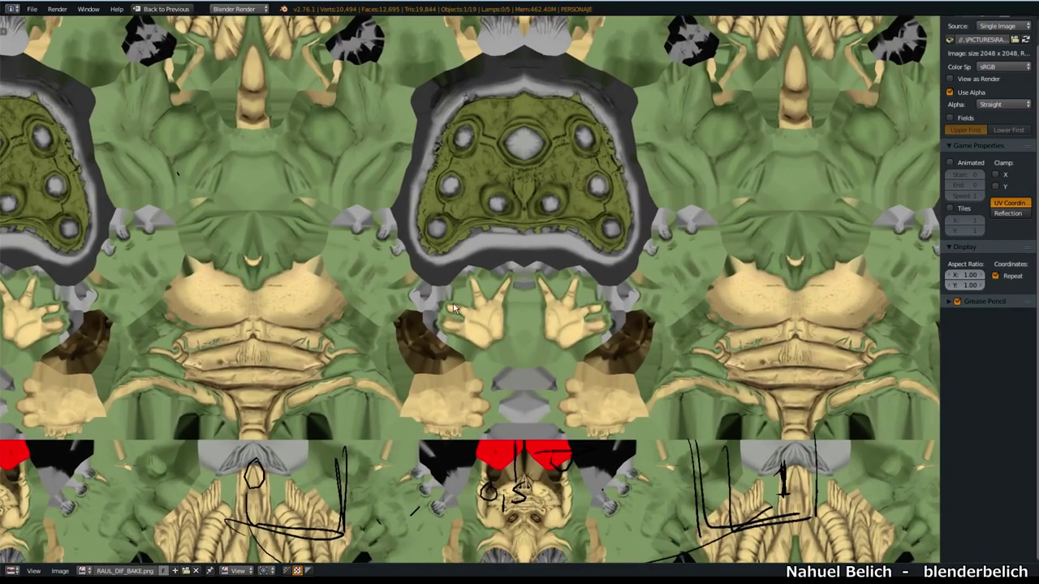
pyautogui.scroll(1, 424, 304)
pyautogui.moveTo(423, 303); pyautogui.dragTo(516, 262, button='middle')
pyautogui.scroll(2, 513, 282)
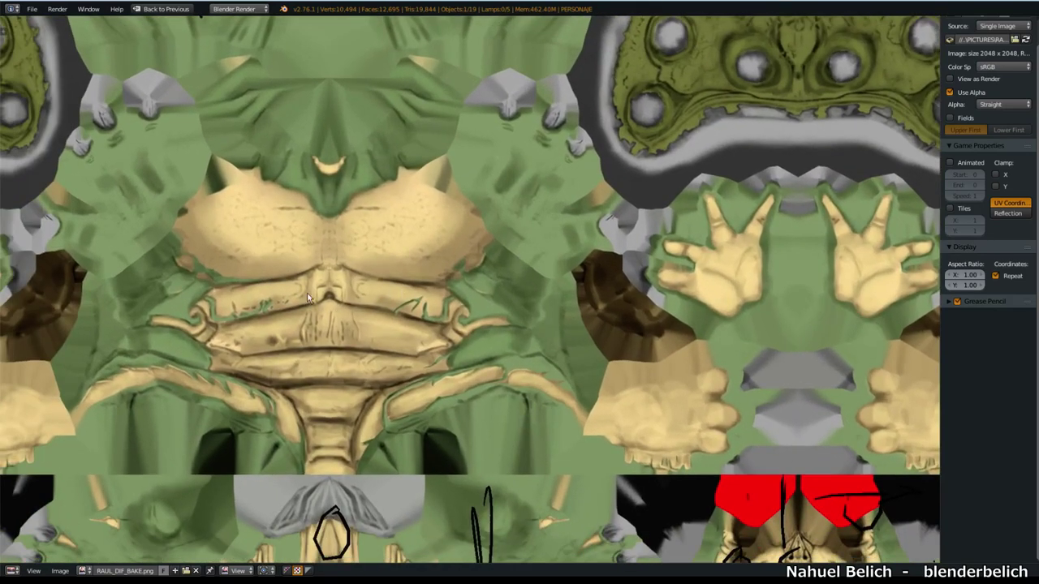
# Step: Show the image editor's tools, switch it to Paint mode, and enable X tiling
pyautogui.press('t')
pyautogui.click(240, 571)
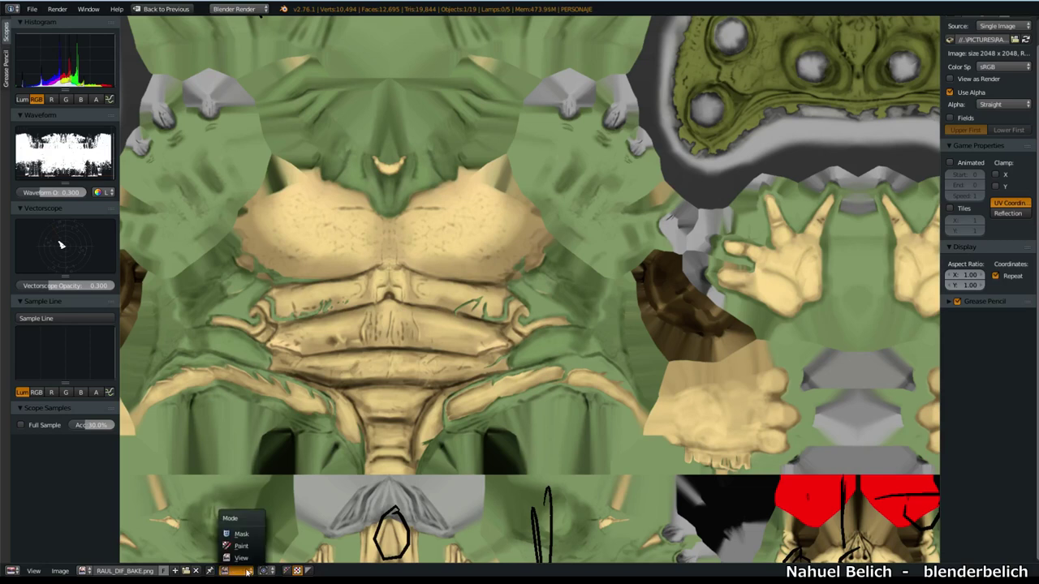
pyautogui.click(237, 540)
pyautogui.click(45, 353)
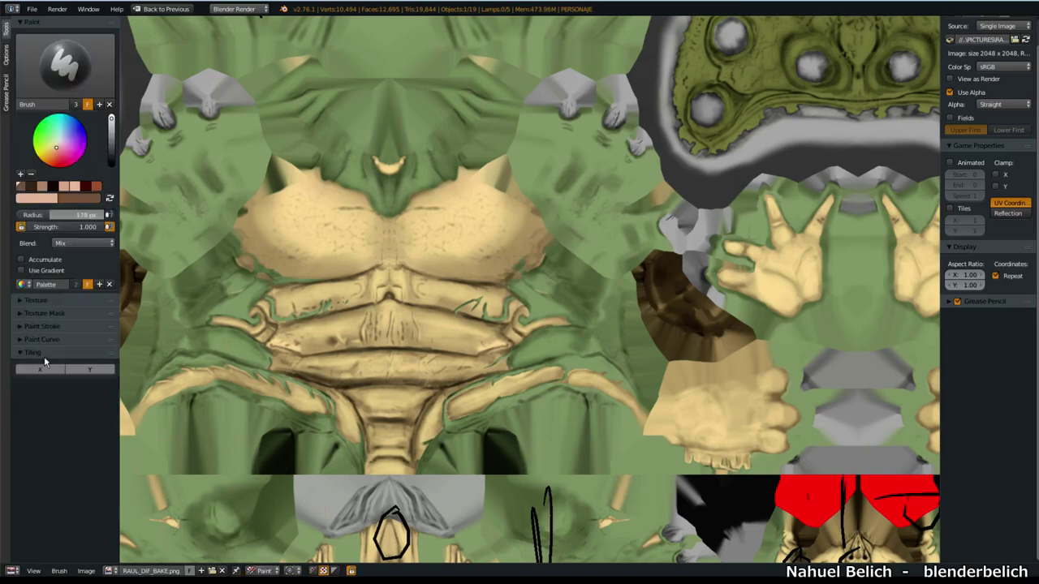
pyautogui.scroll(2, 450, 325)
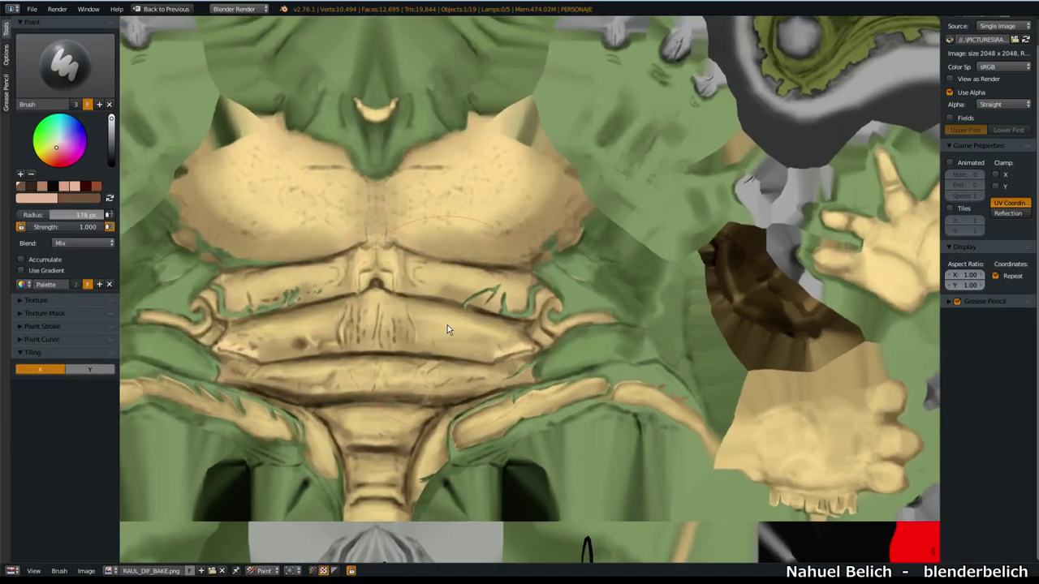
# Step: Paint a dark red stroke across the belly's central seam with a 39 px brush radius
pyautogui.press('f')
pyautogui.click(89, 188)
pyautogui.moveTo(326, 311)
pyautogui.mouseDown()
pyautogui.moveTo(455, 300)
pyautogui.moveTo(500, 328)
pyautogui.mouseUp()
pyautogui.scroll(-2, 586, 299)
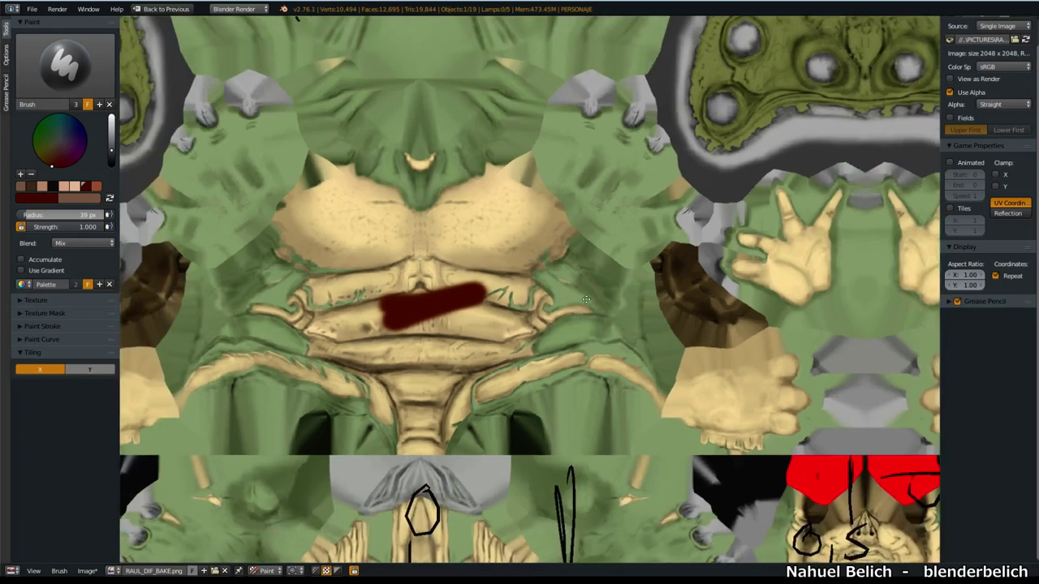
# Step: Toggle the texture's Repeat display off and back on, and extend the dark red stroke across the belly seam
pyautogui.click(996, 276)
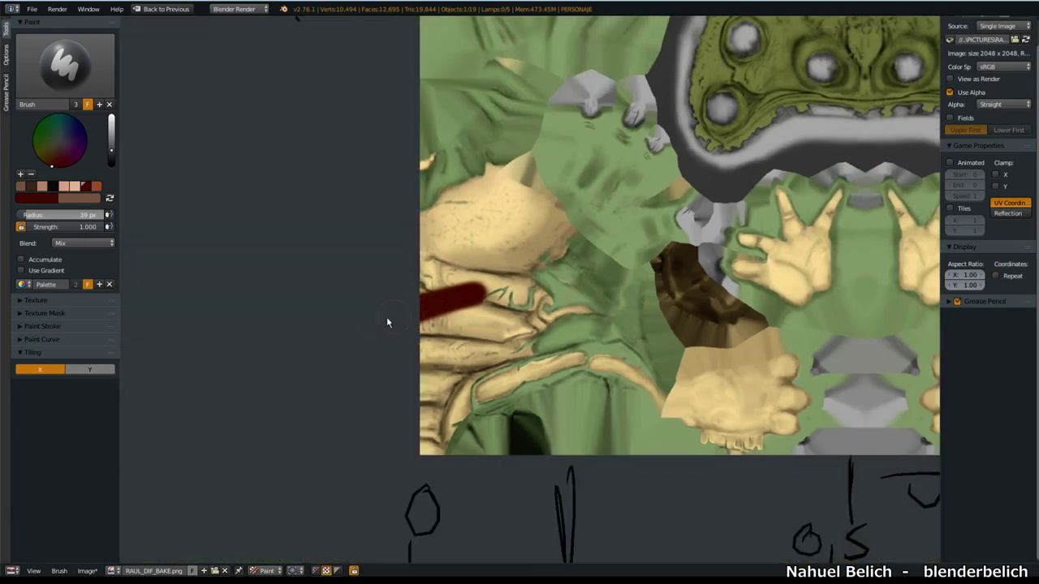
pyautogui.click(997, 276)
pyautogui.moveTo(360, 325); pyautogui.dragTo(427, 310)
pyautogui.moveTo(471, 251)
pyautogui.keyDown('ctrl'); pyautogui.mouseDown(button='middle')
pyautogui.moveTo(438, 275)
pyautogui.moveTo(471, 251)
pyautogui.mouseUp(button='middle'); pyautogui.keyUp('ctrl')
# Step: Set the brush radius to 12 px and paint thin dark red marks down the chest's central seam
pyautogui.press('f')
pyautogui.scroll(4, 436, 251)
pyautogui.moveTo(428, 269)
pyautogui.mouseDown()
pyautogui.moveTo(413, 288)
pyautogui.moveTo(429, 339)
pyautogui.mouseUp()
pyautogui.scroll(3, 434, 301)
pyautogui.moveTo(400, 329)
pyautogui.mouseDown()
pyautogui.moveTo(403, 280)
pyautogui.moveTo(494, 258)
pyautogui.mouseUp()
pyautogui.scroll(-4, 470, 222)
pyautogui.scroll(-1, 437, 289)
pyautogui.scroll(-3, 456, 274)
pyautogui.scroll(3, 530, 305)
pyautogui.scroll(2, 491, 341)
# Step: Paint thin diagonal dark red strokes across the seam of the lower belly
pyautogui.moveTo(488, 380); pyautogui.dragTo(418, 431)
pyautogui.scroll(-2, 452, 422)
pyautogui.moveTo(505, 413); pyautogui.dragTo(432, 466)
pyautogui.moveTo(496, 452); pyautogui.dragTo(461, 485)
pyautogui.moveTo(552, 426); pyautogui.dragTo(581, 389, button='middle')
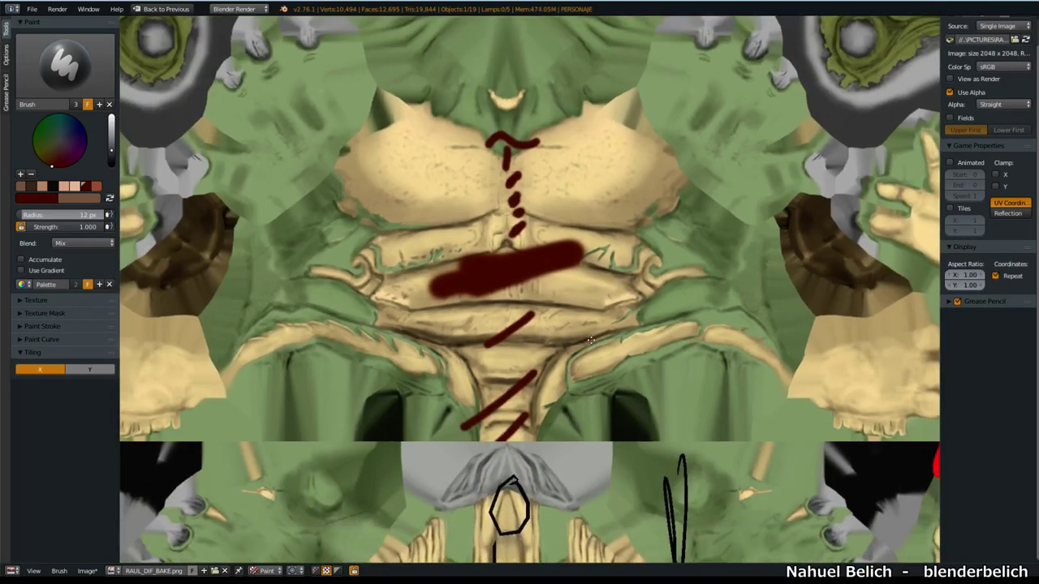
# Step: Turn off the texture's Repeat display and frame the whole single texture
pyautogui.keyDown('ctrl'); pyautogui.moveTo(596, 319); pyautogui.dragTo(578, 276, button='middle'); pyautogui.keyUp('ctrl')
pyautogui.moveTo(577, 273); pyautogui.dragTo(542, 393, button='middle')
pyautogui.scroll(-3, 496, 229)
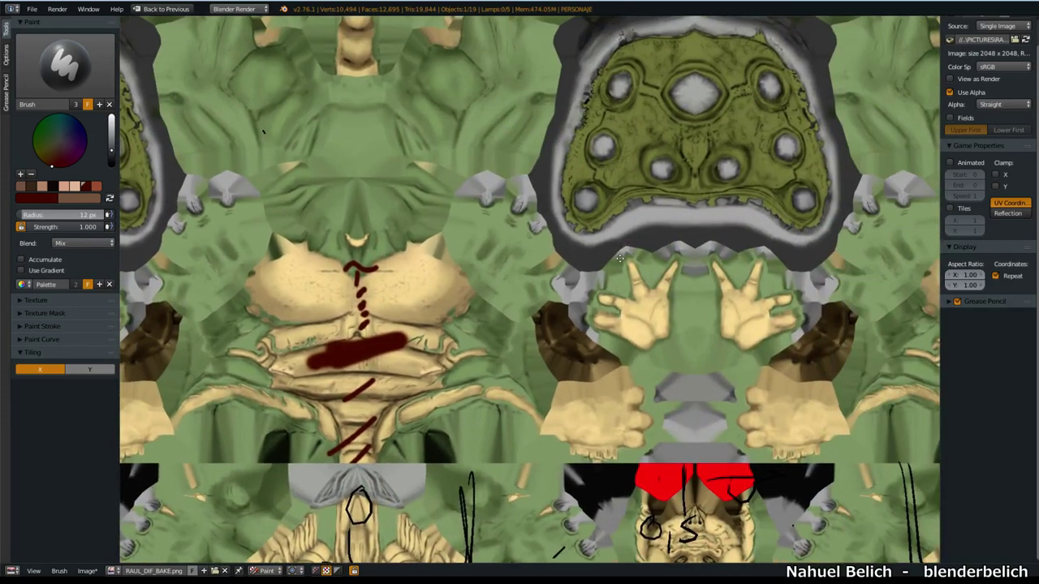
pyautogui.keyDown('ctrl'); pyautogui.moveTo(620, 259); pyautogui.dragTo(577, 327, button='middle'); pyautogui.keyUp('ctrl')
pyautogui.click(1002, 276)
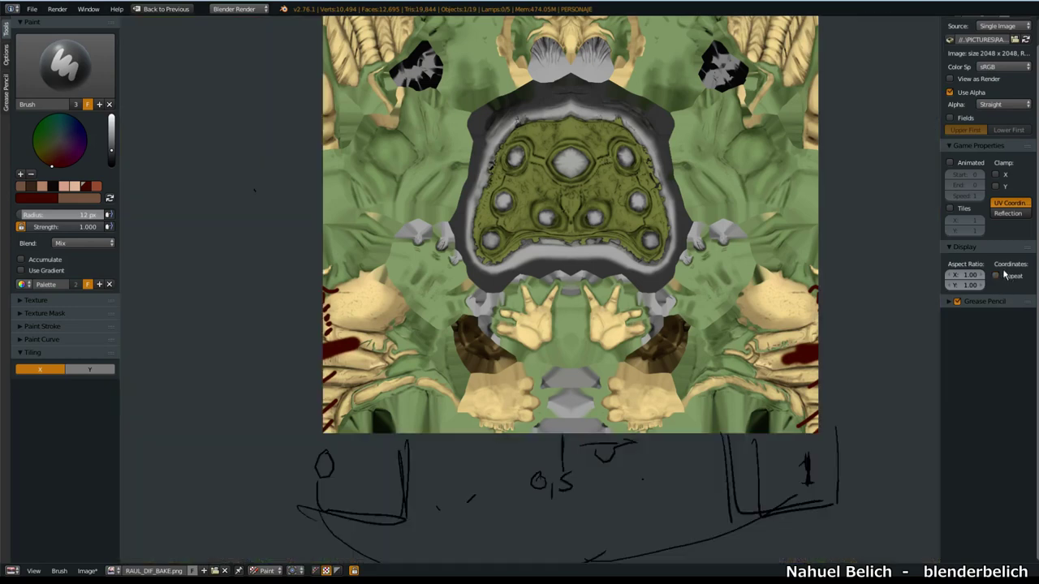
pyautogui.moveTo(636, 287); pyautogui.dragTo(552, 351, button='middle')
pyautogui.scroll(-1, 564, 361)
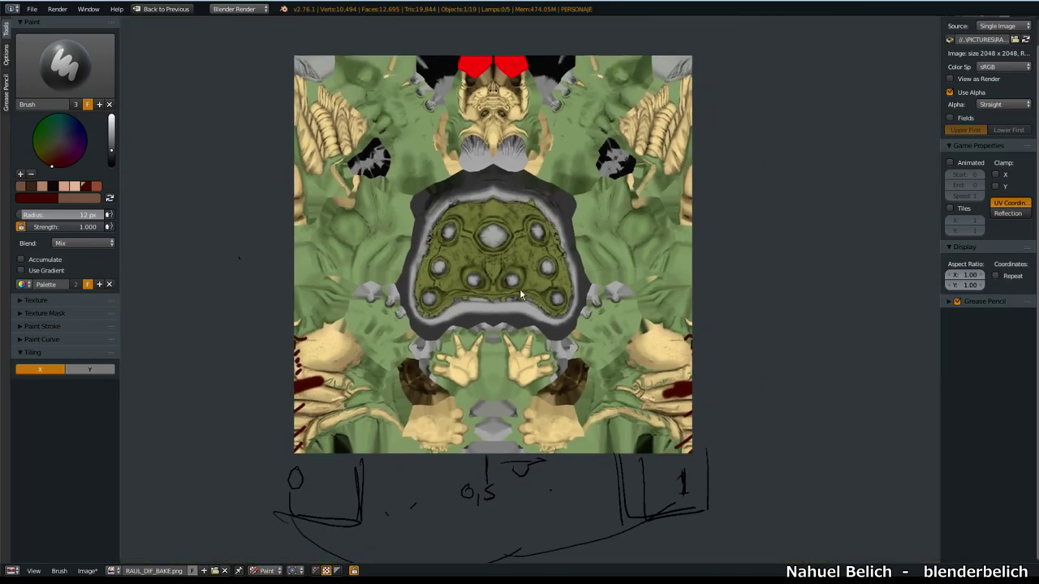
# Step: Restore the split layout and hide the image editor's tool and properties regions
pyautogui.hotkey('ctrl', 'Up')
pyautogui.moveTo(168, 341); pyautogui.dragTo(190, 331, button='middle')
pyautogui.scroll(2, 196, 330)
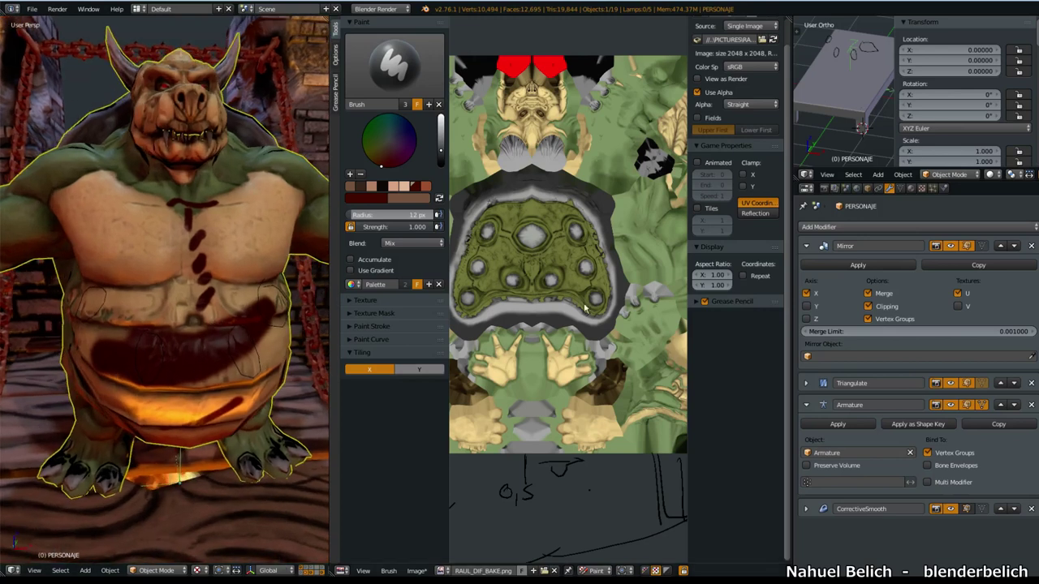
pyautogui.press('t')
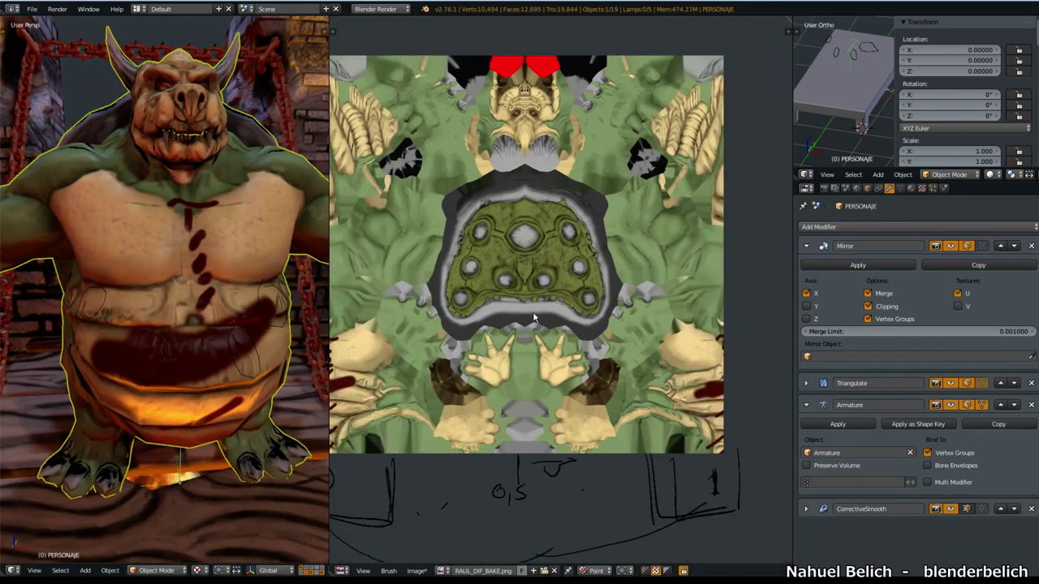
pyautogui.press('n')
# Step: Put the ogre in Edit Mode and toggle the Mirror modifier's U texture option off and back on
pyautogui.press('Tab')
pyautogui.click(241, 354)
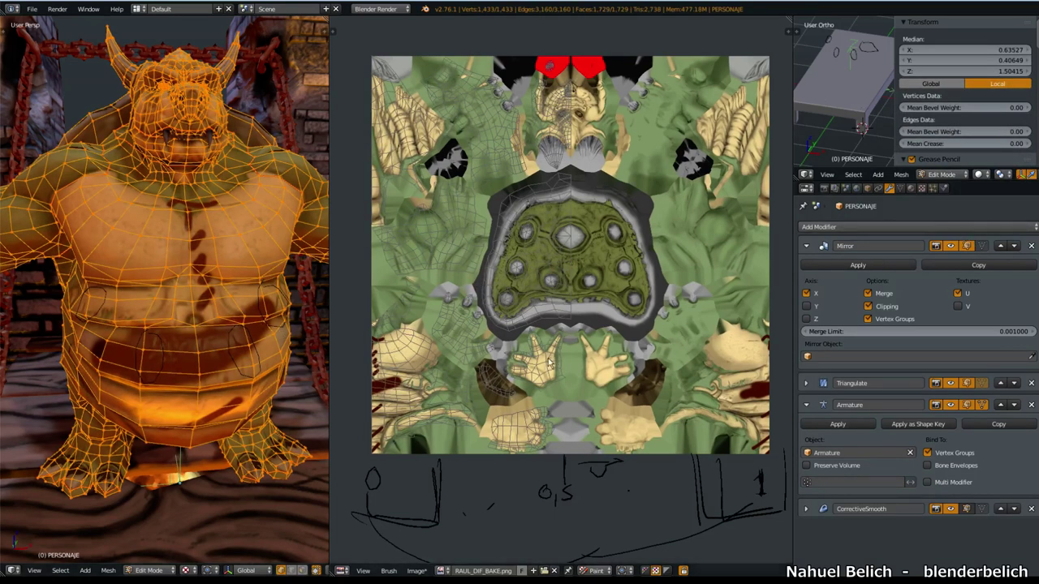
pyautogui.click(958, 293)
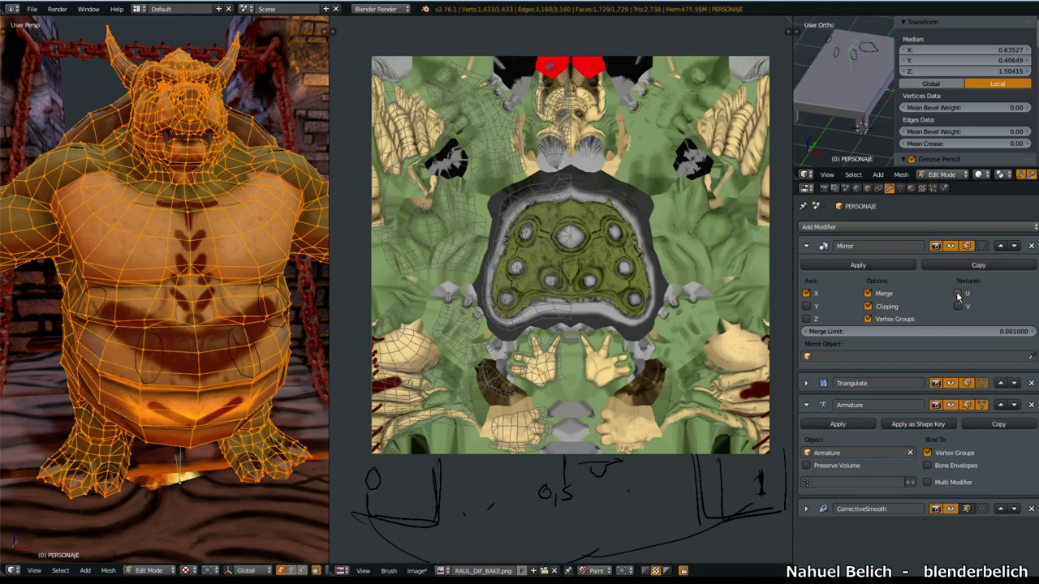
pyautogui.click(958, 294)
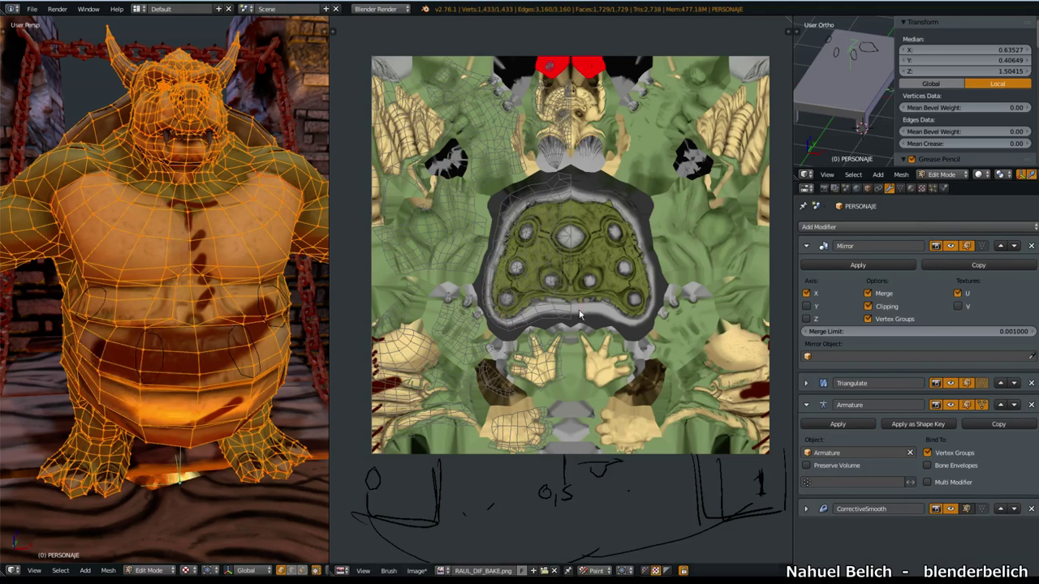
pyautogui.moveTo(577, 319)
pyautogui.keyDown('ctrl'); pyautogui.mouseDown(button='middle')
pyautogui.moveTo(578, 297)
pyautogui.moveTo(575, 320)
pyautogui.mouseUp(button='middle'); pyautogui.keyUp('ctrl')
pyautogui.moveTo(570, 268); pyautogui.dragTo(562, 280, button='middle')
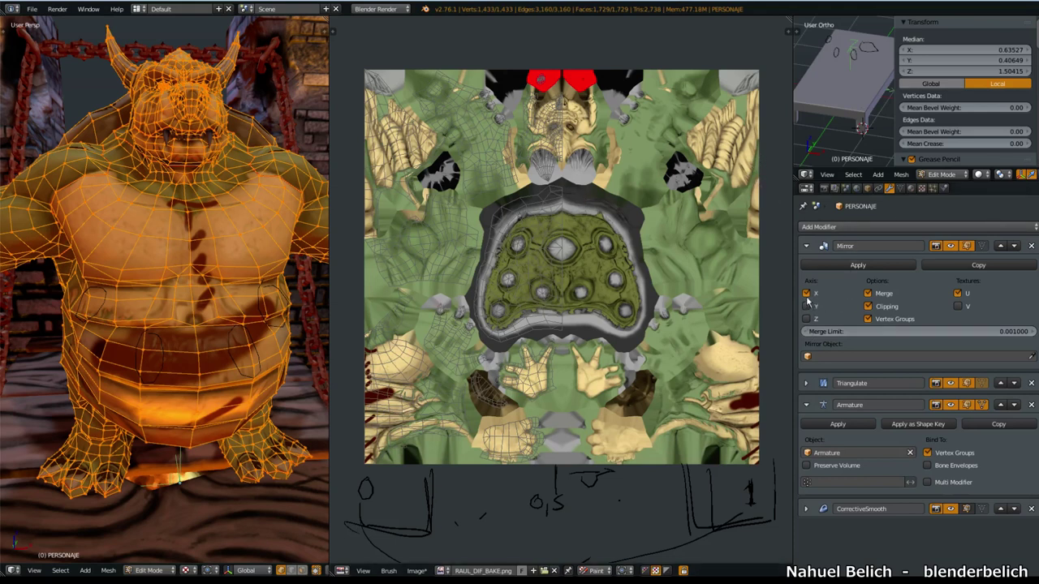
# Step: Return the ogre to Object Mode, keeping the Mirror modifier's Vertex Groups option on, and frame the whole character
pyautogui.click(868, 319)
pyautogui.moveTo(597, 293); pyautogui.dragTo(593, 296, button='middle')
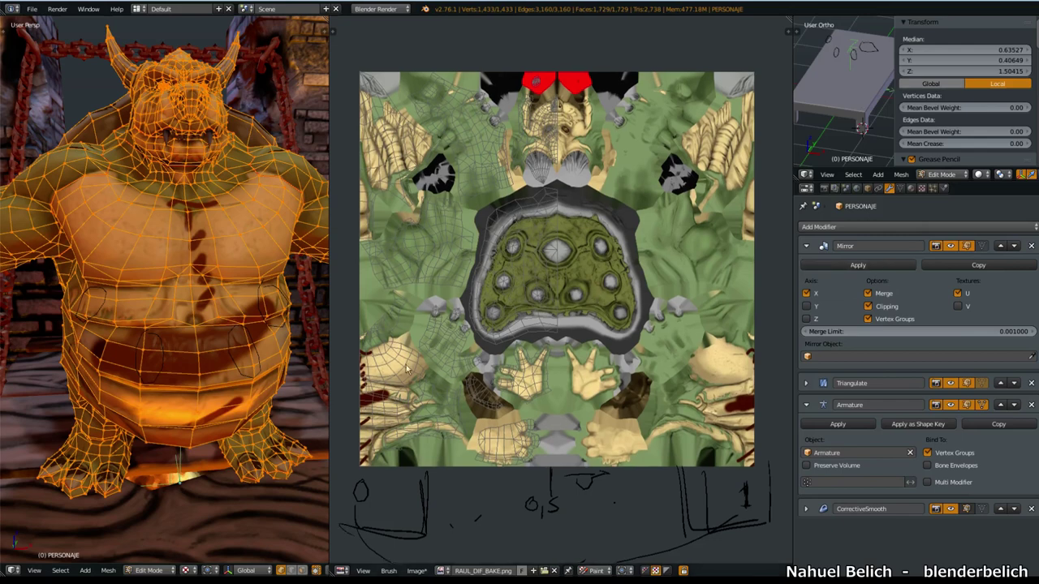
pyautogui.scroll(-2, 228, 387)
pyautogui.press('Tab')
pyautogui.scroll(-3, 228, 387)
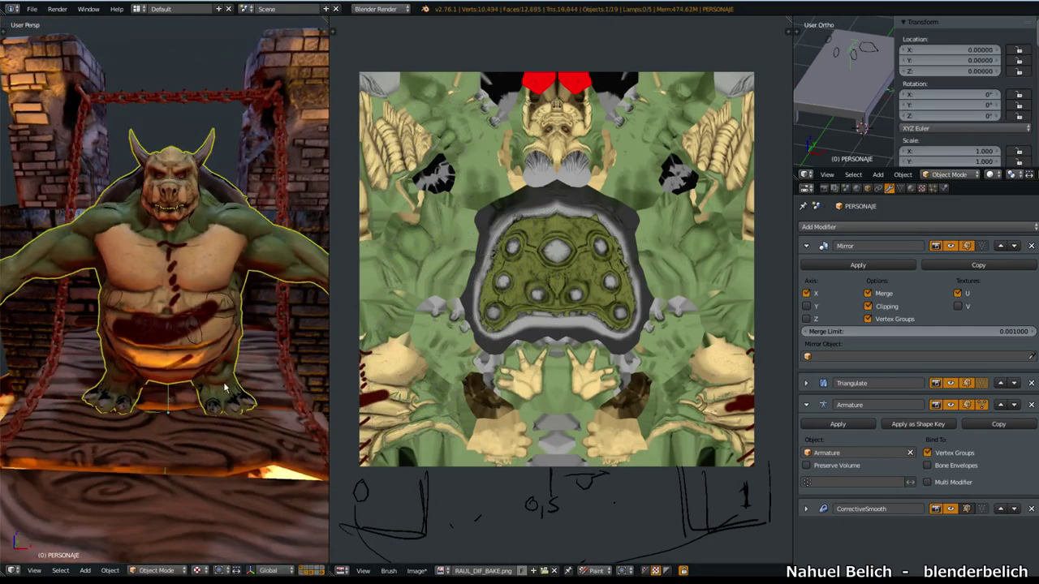
pyautogui.scroll(1, 228, 387)
pyautogui.scroll(2, 229, 389)
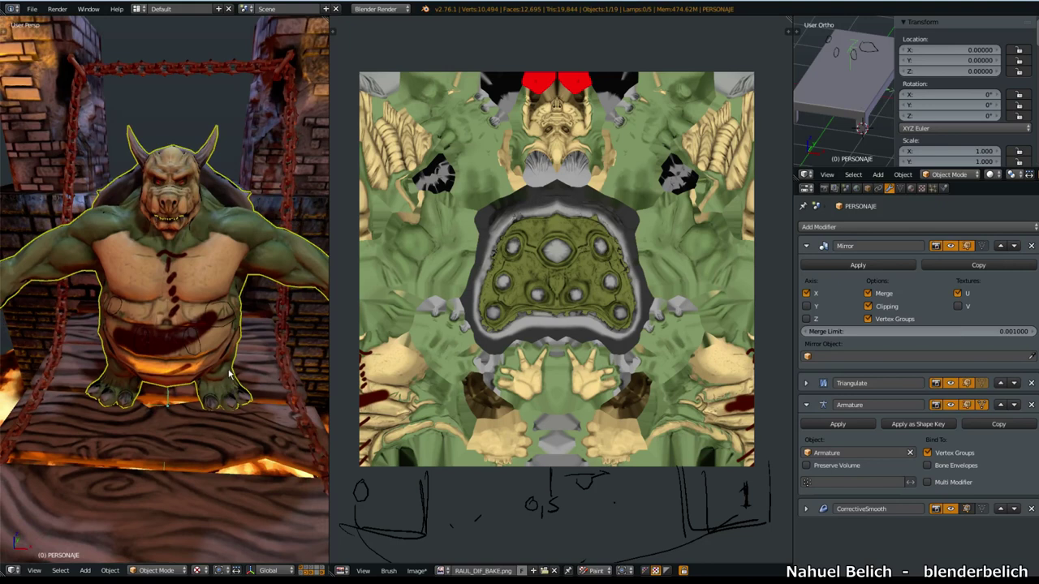
pyautogui.moveTo(231, 373); pyautogui.dragTo(213, 367, button='middle')
# Step: Toggle the Mirror modifier's viewport visibility off and back on to compare the half and full ogre
pyautogui.click(952, 245)
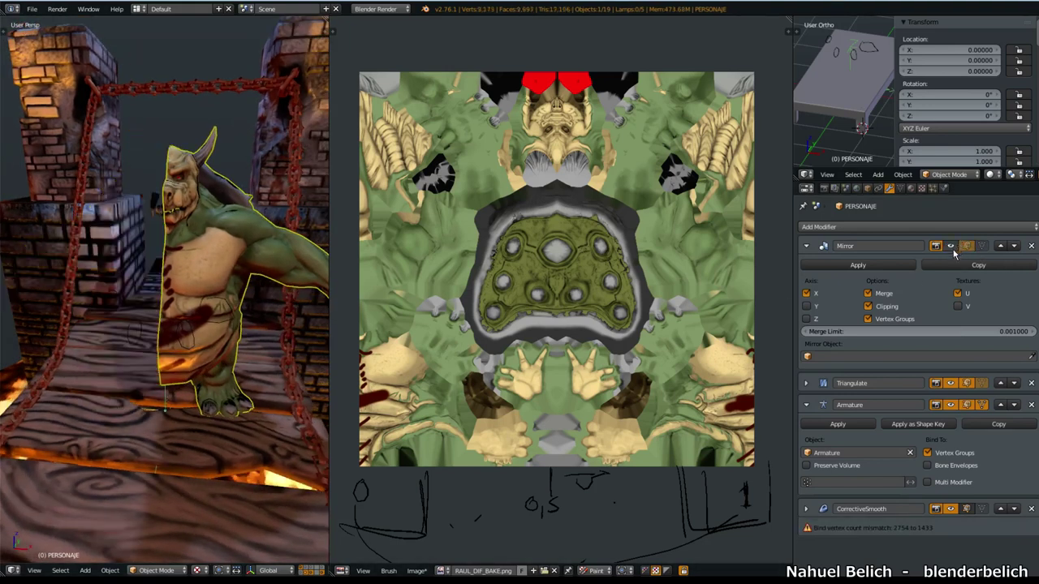
pyautogui.click(951, 245)
pyautogui.moveTo(256, 348); pyautogui.dragTo(240, 345, button='middle')
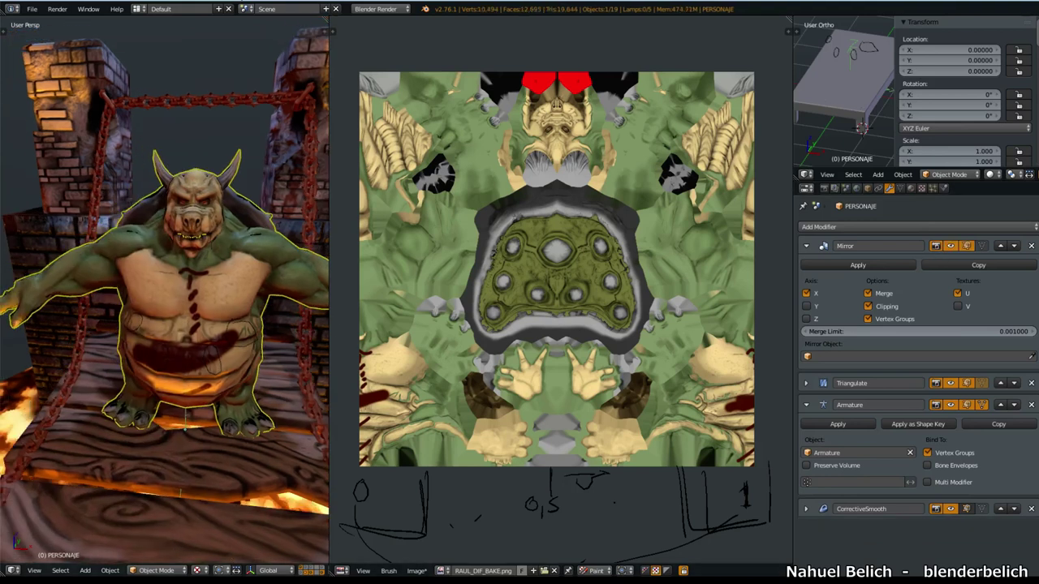
pyautogui.scroll(-1, 321, 572)
# Step: Show the scene layers holding the armature, the ogre and the surrounding set together
pyautogui.click(306, 571)
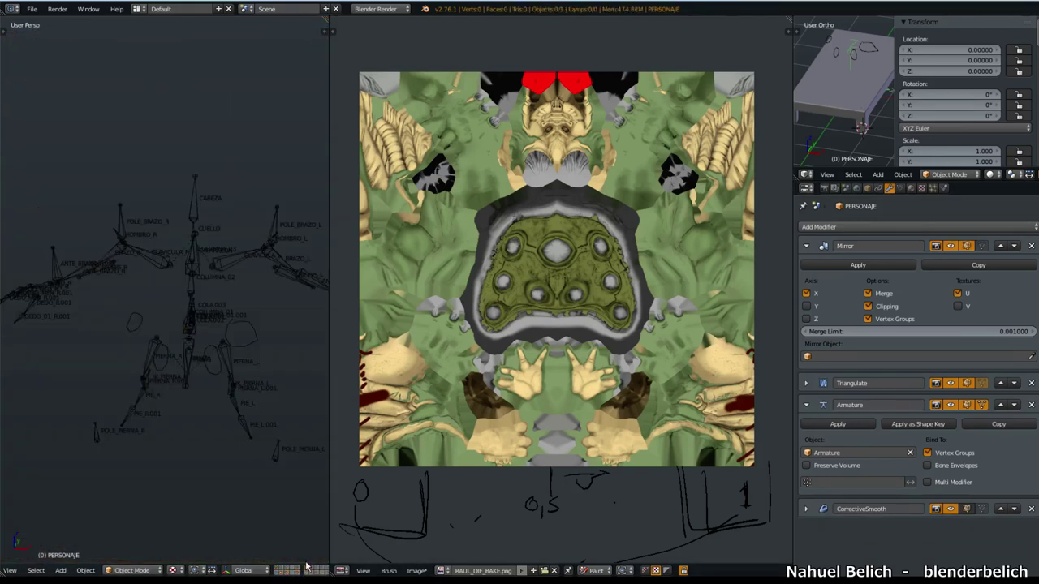
pyautogui.click(286, 574)
pyautogui.click(281, 574)
pyautogui.keyDown('shift'); pyautogui.click(285, 573); pyautogui.keyUp('shift')
pyautogui.keyDown('shift'); pyautogui.click(281, 572); pyautogui.keyUp('shift')
pyautogui.keyDown('shift'); pyautogui.click(277, 568); pyautogui.keyUp('shift')
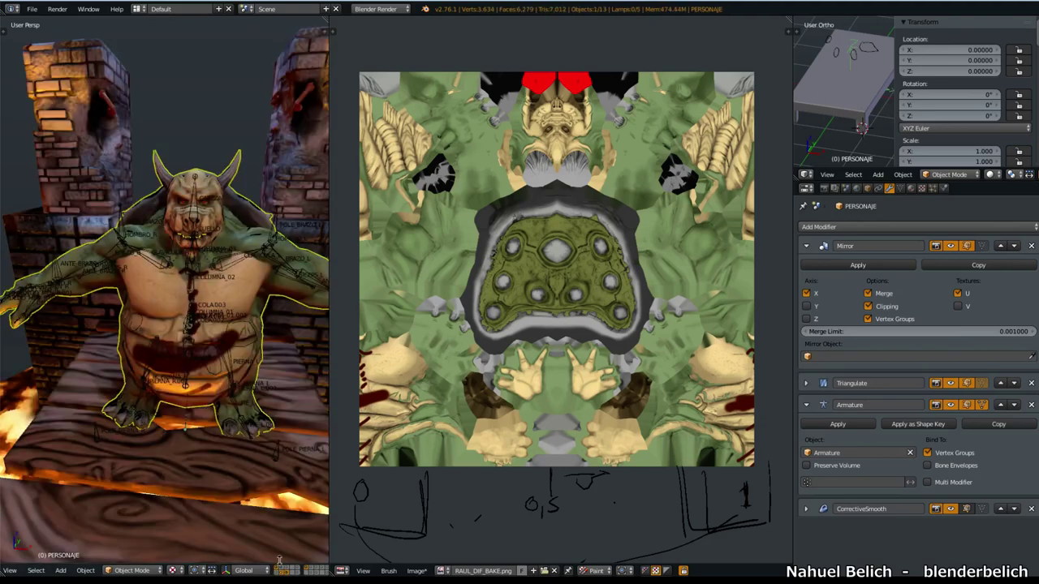
pyautogui.moveTo(275, 548); pyautogui.dragTo(261, 453, button='middle')
# Step: Select the armature, switch it to Pose Position, and enter Pose Mode in the maximized 3D view
pyautogui.scroll(-1, 261, 453)
pyautogui.moveTo(69, 274); pyautogui.dragTo(68, 257, button='right')
pyautogui.rightClick(68, 258)
pyautogui.press('Tab')
pyautogui.click(890, 188)
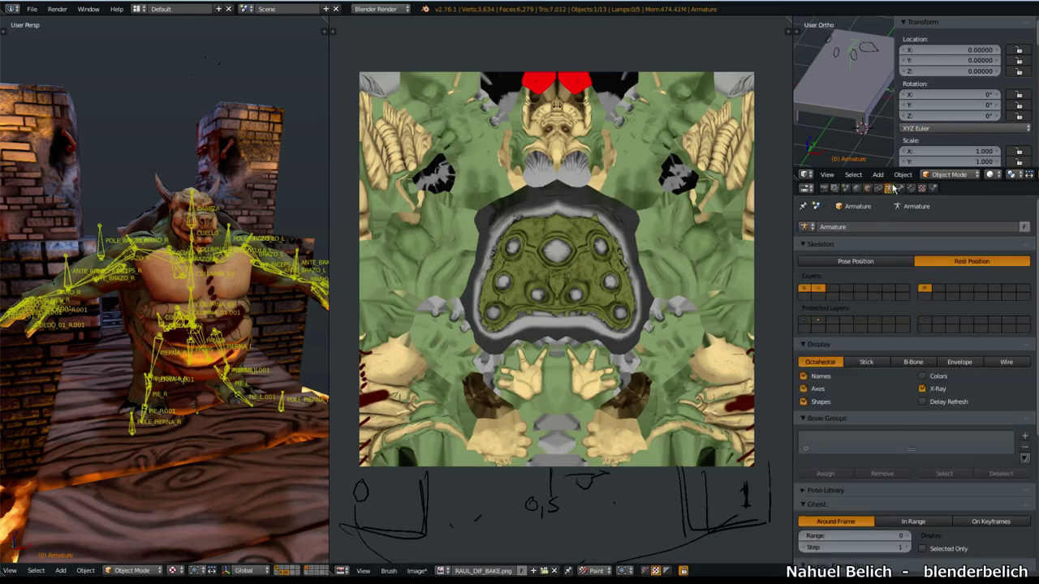
pyautogui.click(867, 261)
pyautogui.hotkey('ctrl', 'Up')
pyautogui.moveTo(597, 297); pyautogui.dragTo(557, 300, button='middle')
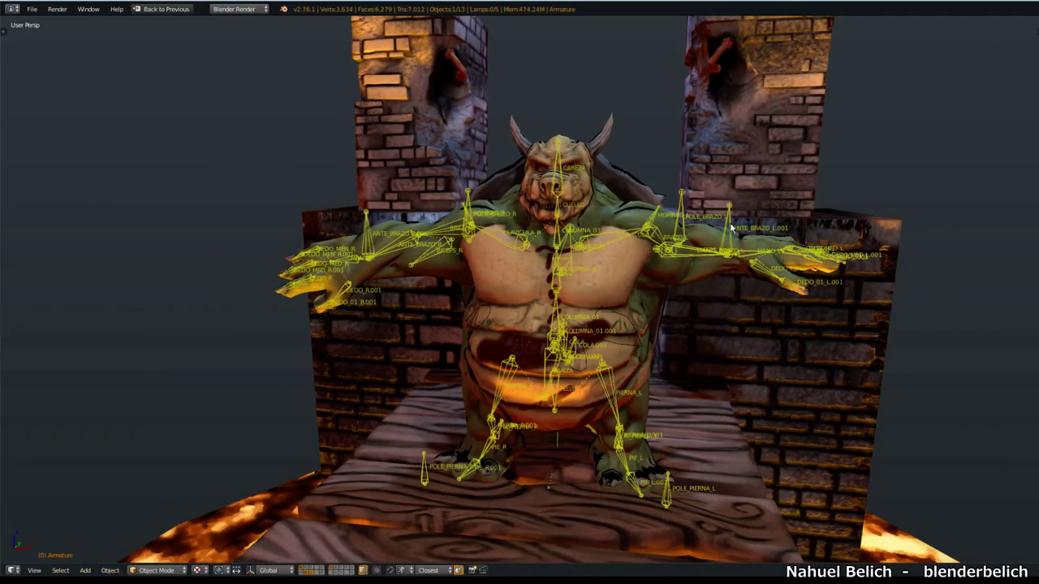
pyautogui.hotkey('ctrl', 'Tab')
# Step: Try moving the ANTE_BRAZO_L.001 and ANTE_BRAZO_R.001 control bones to test each arm's deformation, cancelling each move
pyautogui.rightClick(729, 236)
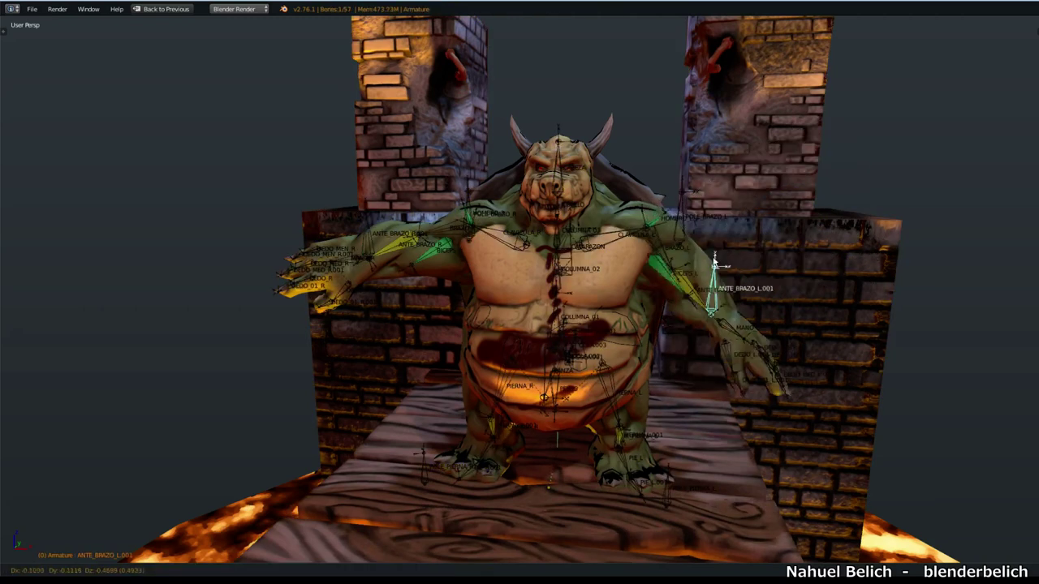
pyautogui.rightClick(370, 222)
pyautogui.press('g')
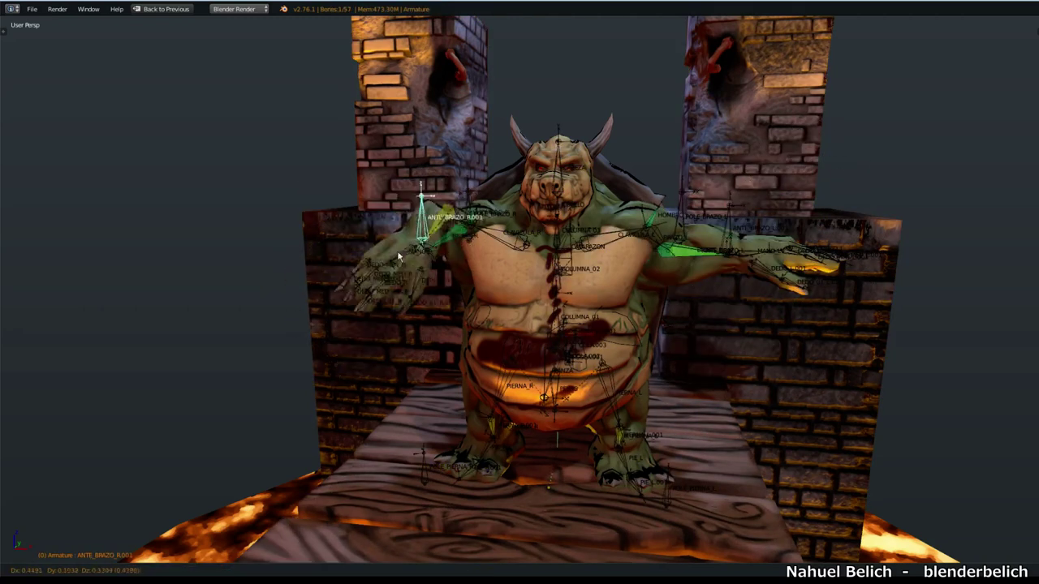
pyautogui.rightClick(384, 232)
# Step: Restore the split layout and widen the 3D view beside the image editor, showing the rigged ogre from an angle
pyautogui.scroll(-2, 686, 253)
pyautogui.moveTo(637, 264); pyautogui.dragTo(611, 281, button='middle')
pyautogui.scroll(-3, 612, 274)
pyautogui.hotkey('ctrl', 'Up')
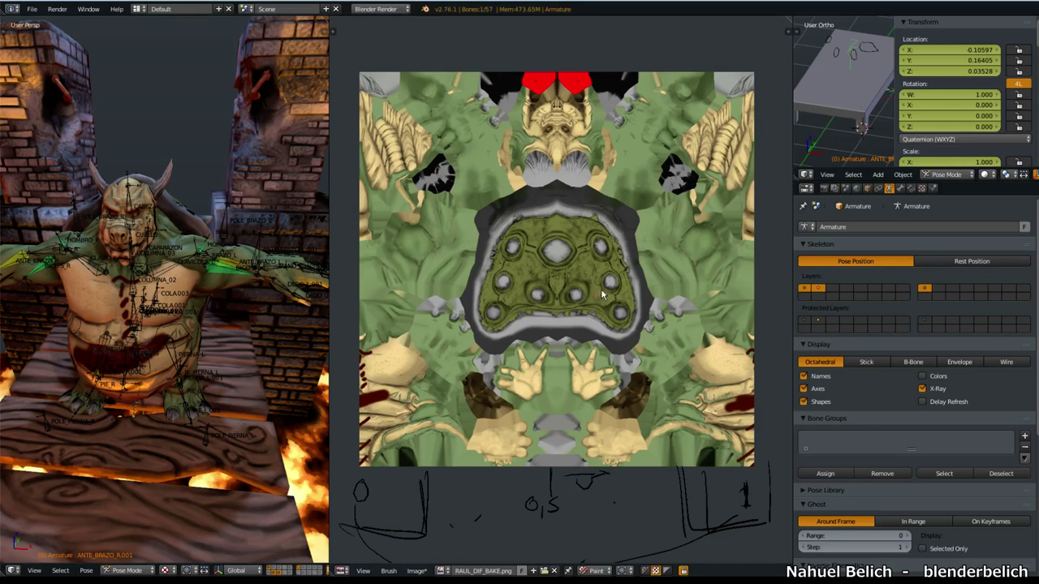
pyautogui.moveTo(268, 297); pyautogui.dragTo(225, 385, button='middle')
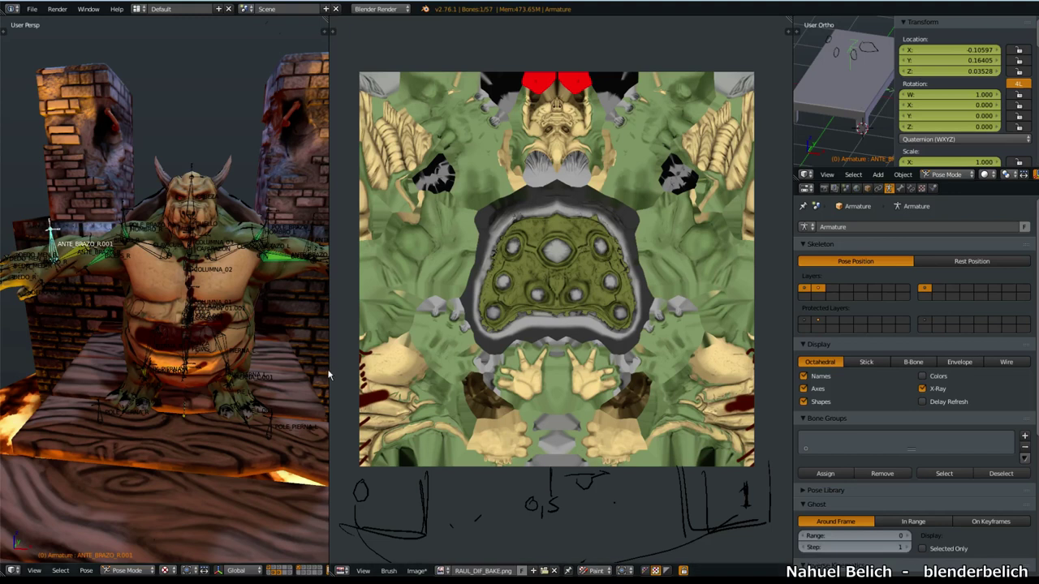
pyautogui.moveTo(329, 371); pyautogui.dragTo(472, 381)
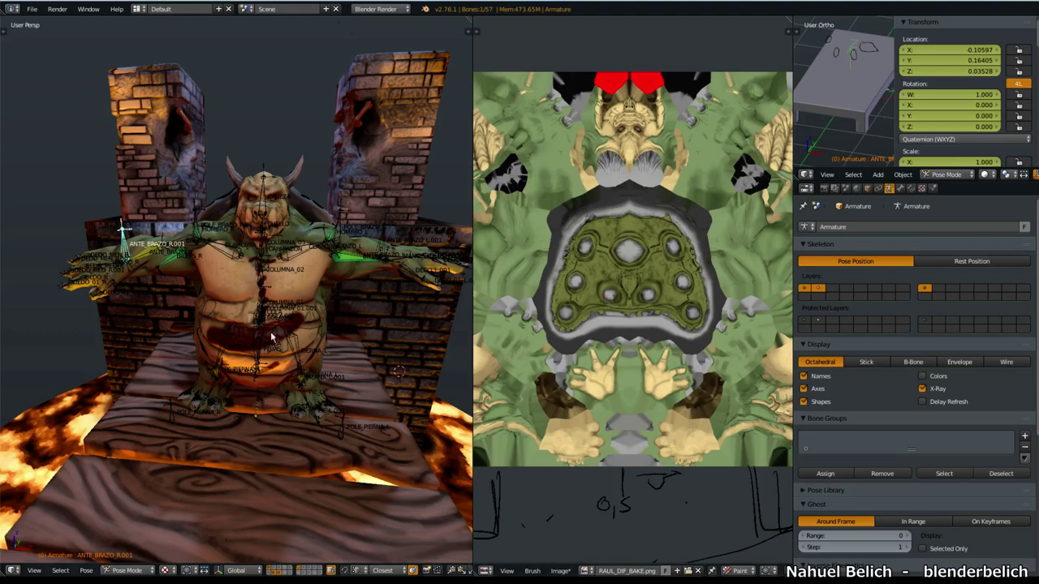
pyautogui.moveTo(253, 336); pyautogui.dragTo(366, 325, button='middle')
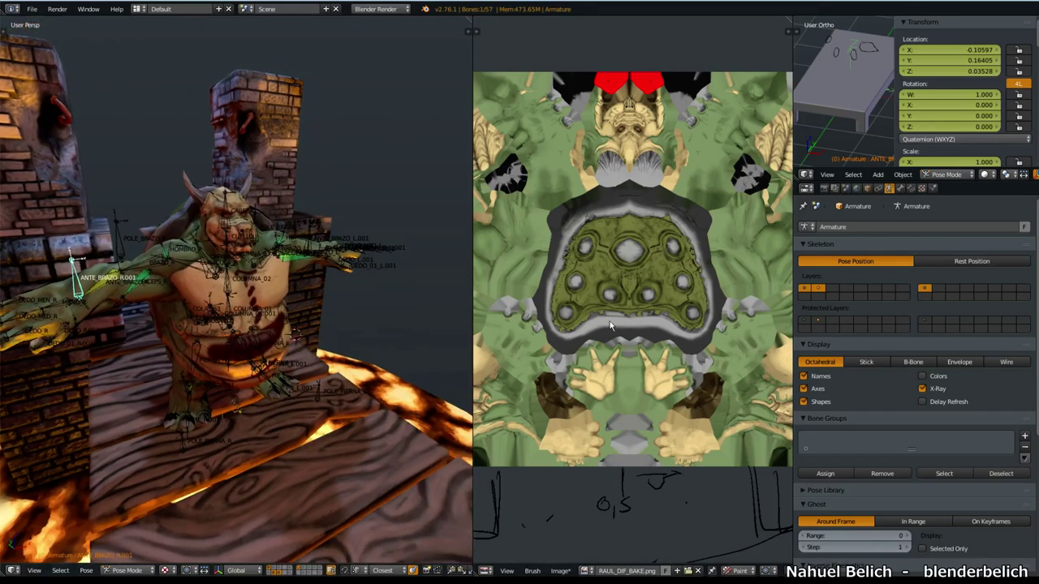